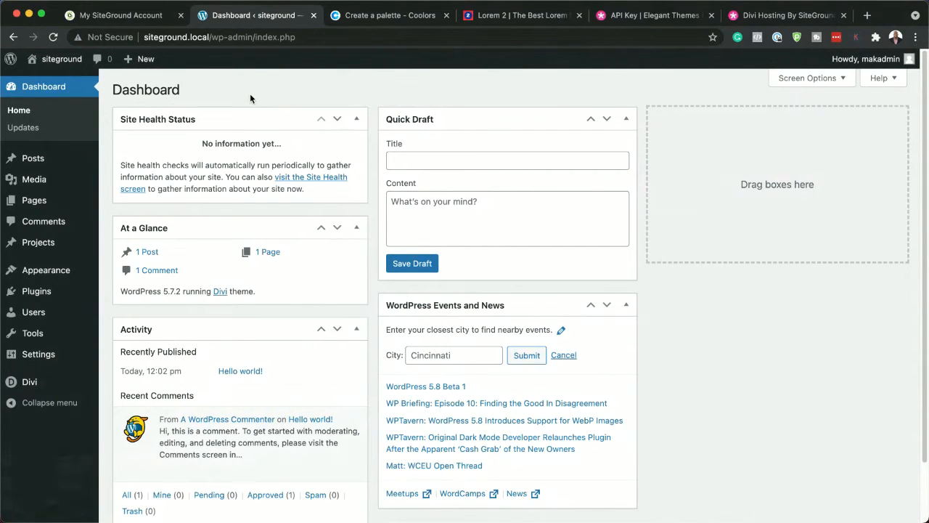
Look over the color palette in Coolors and open the Divi Theme Options in the WordPress admin
mouse_move(36, 315)
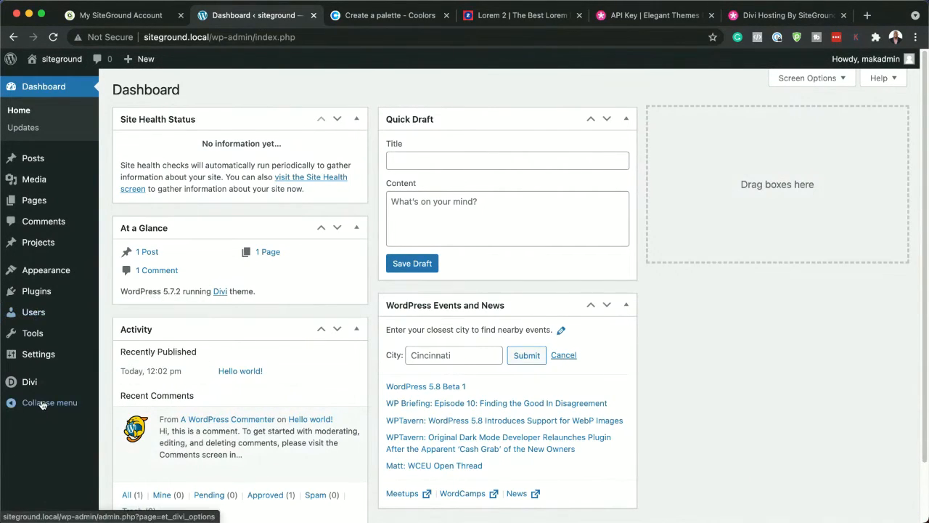
mouse_move(41, 383)
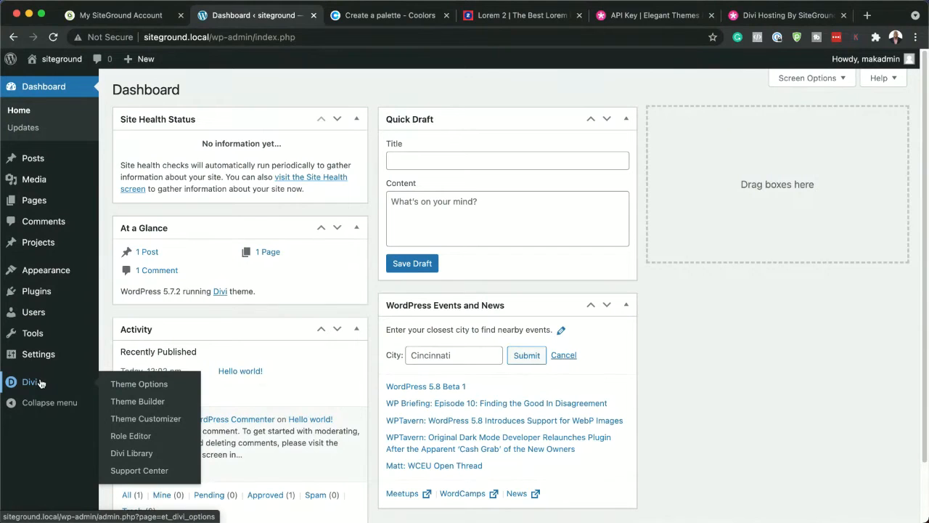
click(385, 18)
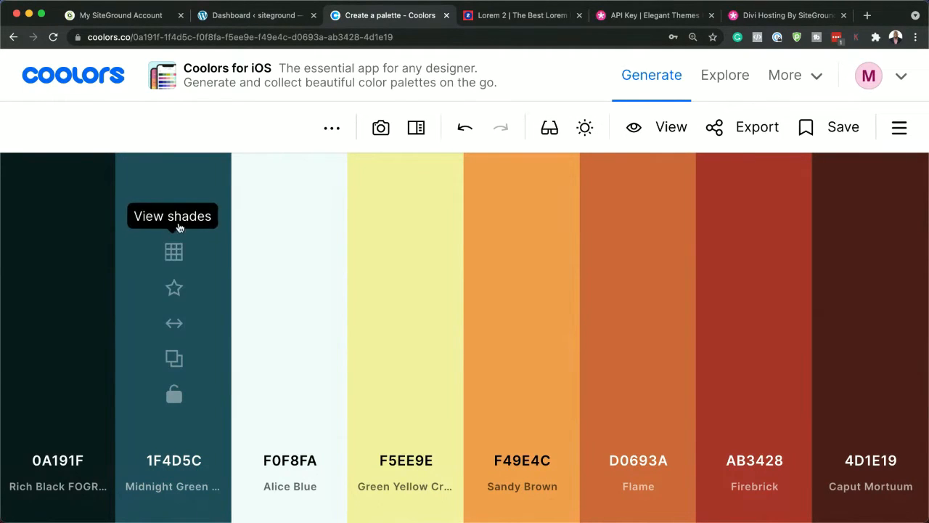
click(237, 16)
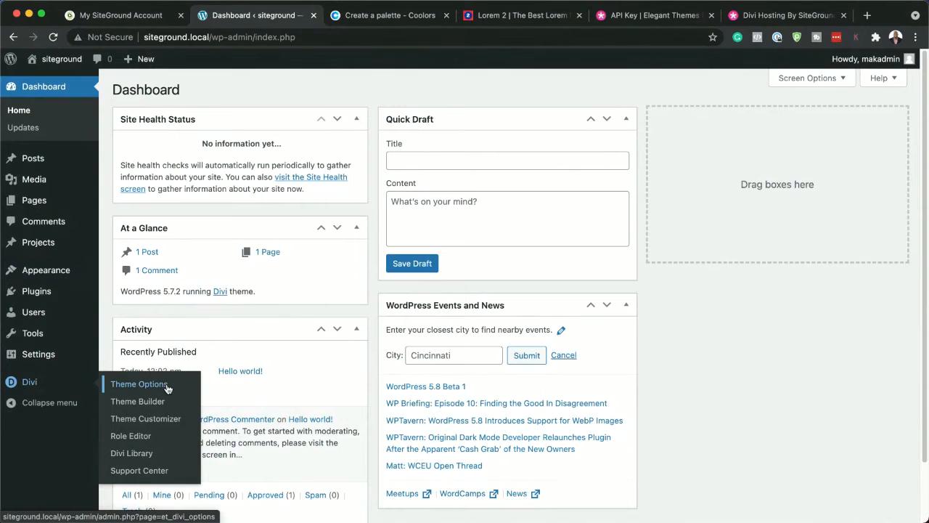
click(167, 388)
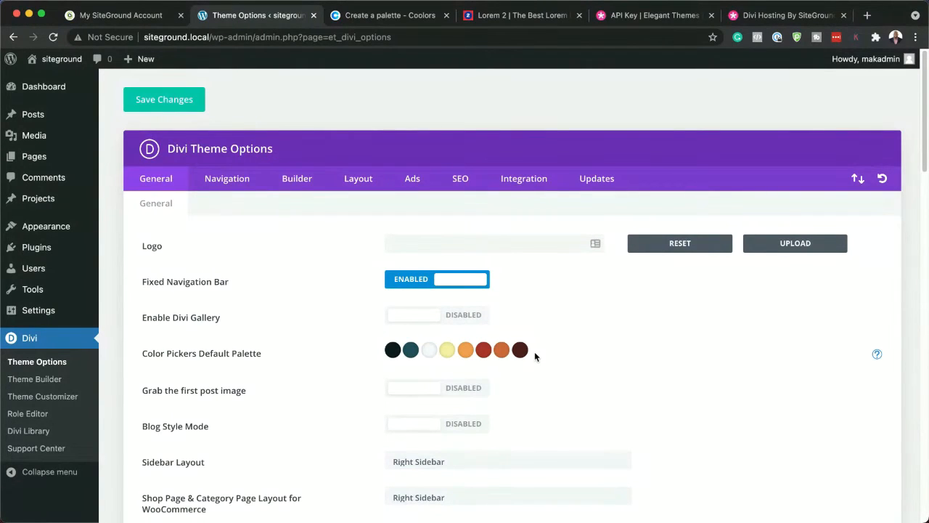
Switch to Coolors and copy the hex code of the palette's darkest color, 0A191F
click(390, 16)
mouse_move(867, 377)
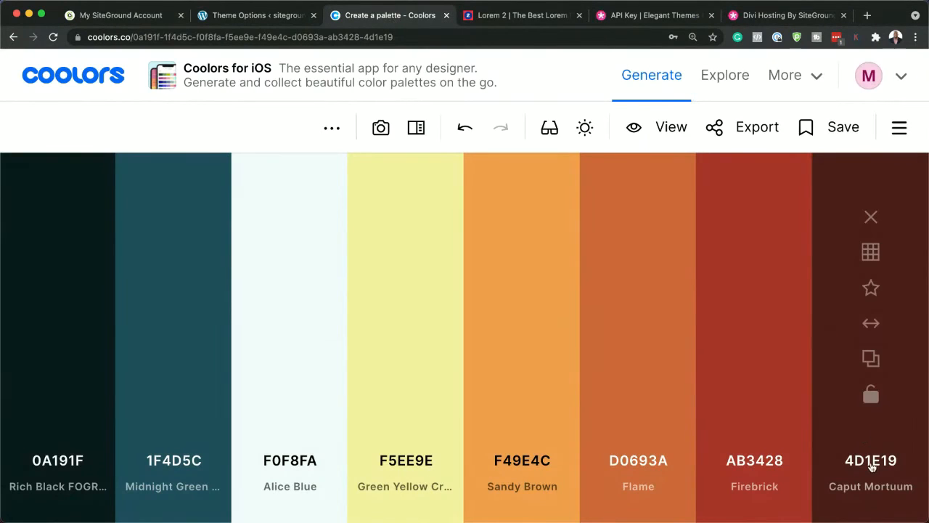
mouse_move(85, 493)
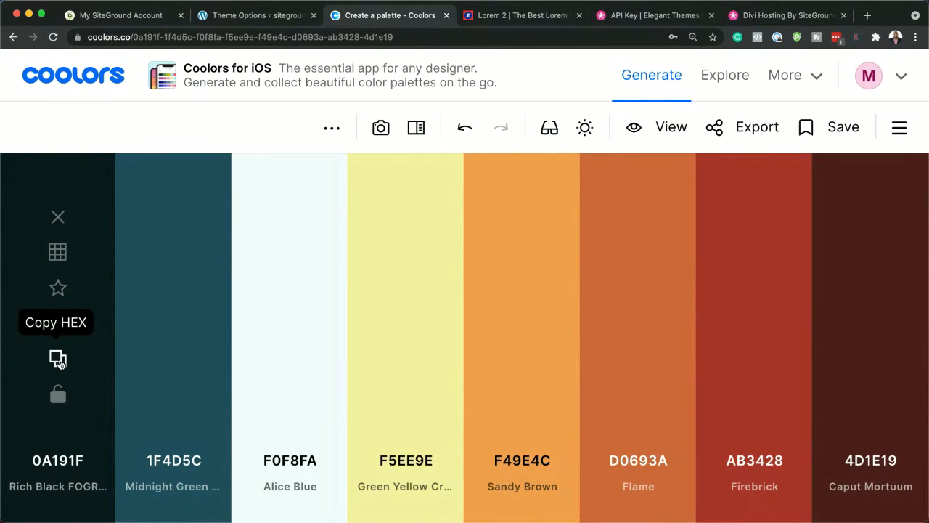
click(58, 359)
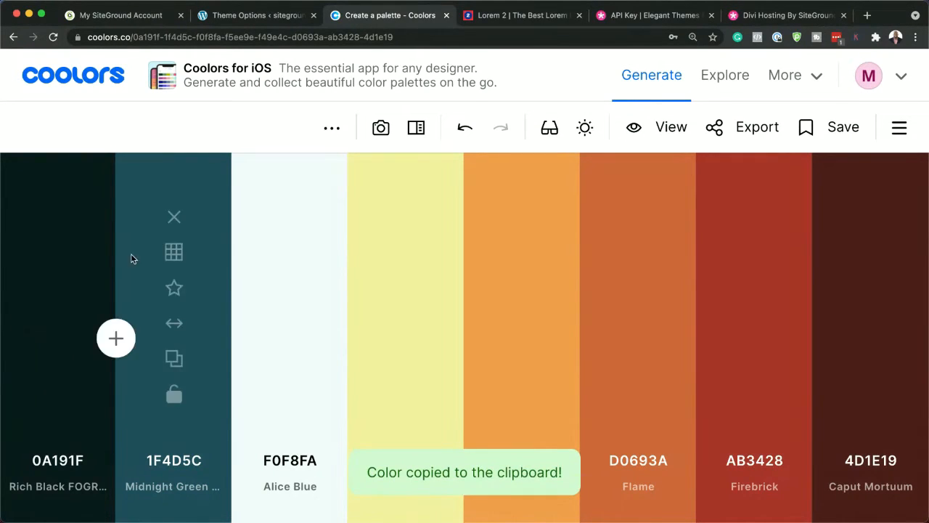
Back in Divi Theme Options, set the first default color picker palette color to #0A191F and save the changes
click(232, 14)
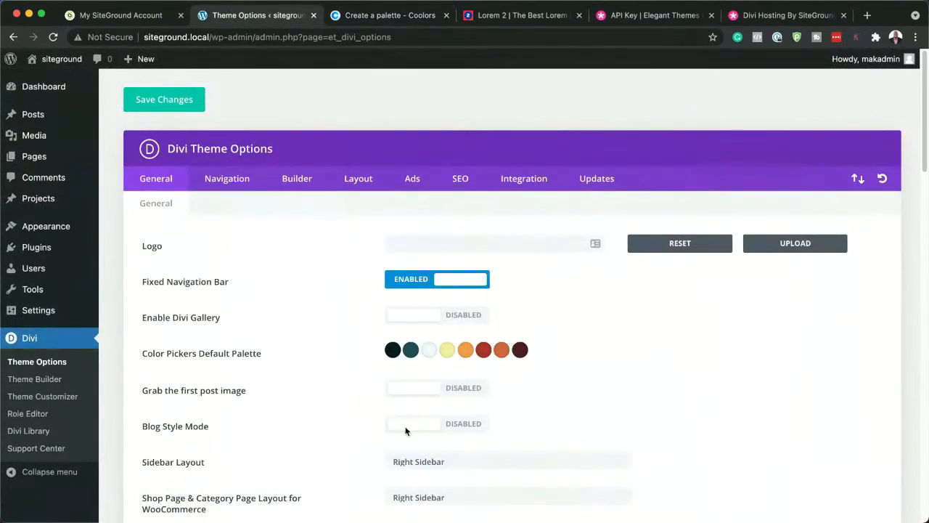
click(392, 350)
triple_click(421, 375)
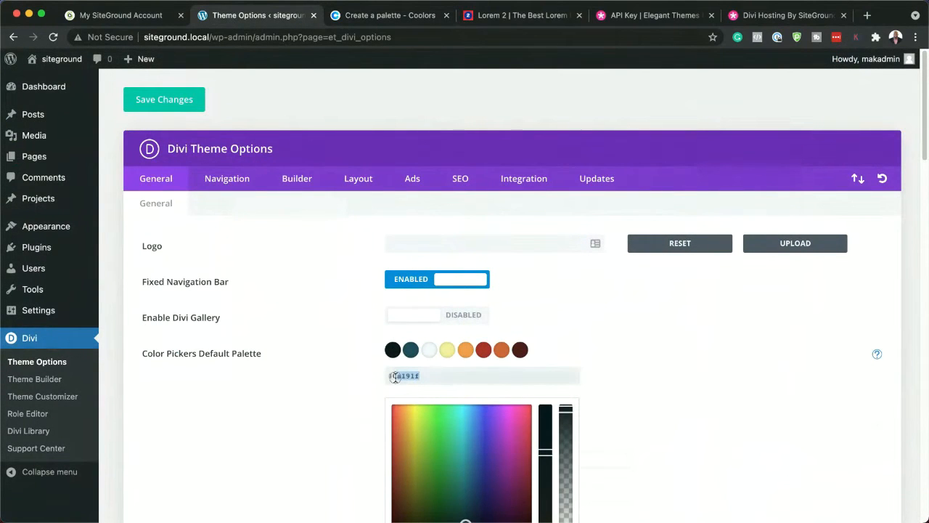
key(super+v)
scroll(646, 400, down, 5)
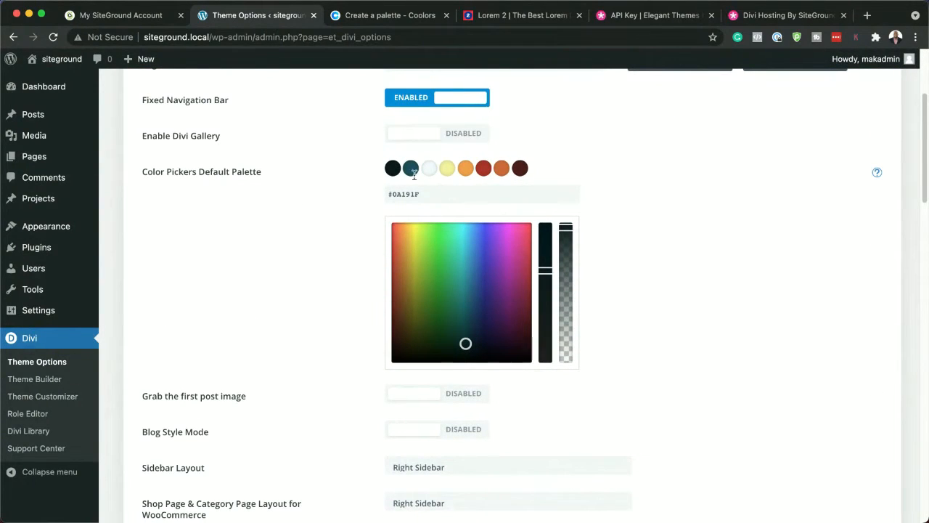
scroll(259, 396, down, 4)
scroll(259, 396, down, 15)
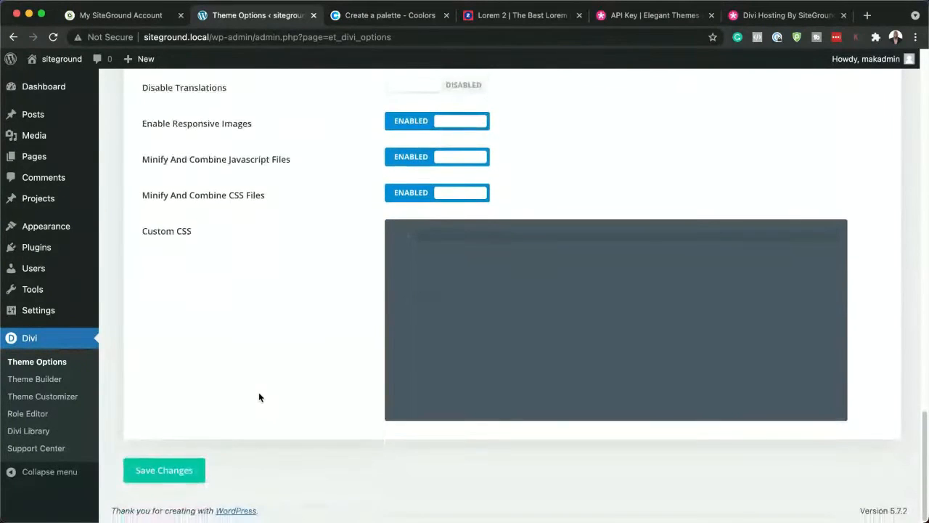
click(171, 471)
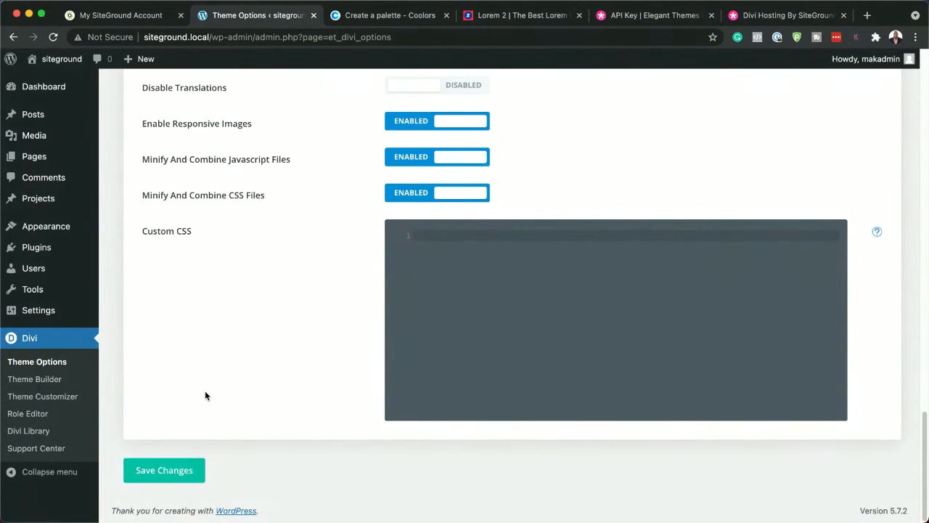
Start a new page from the WordPress page list and dismiss the block editor welcome guide
scroll(266, 421, up, 15)
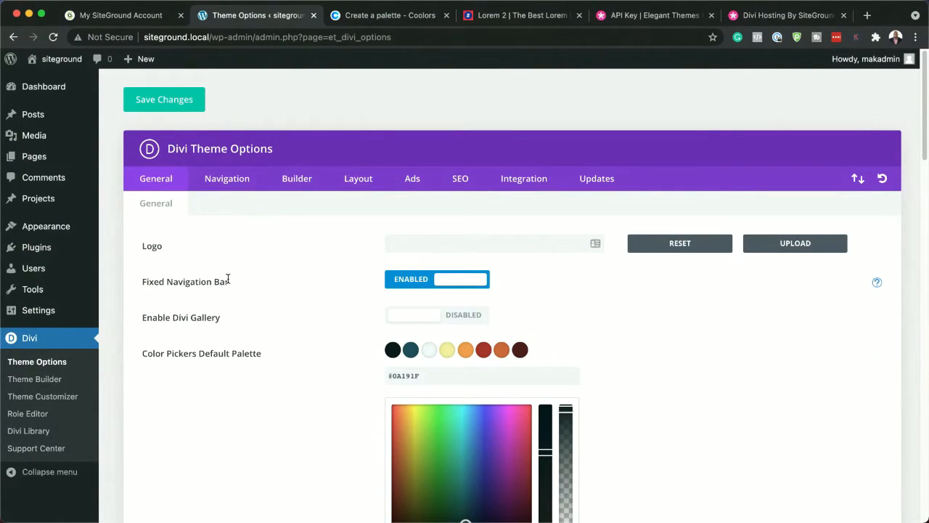
mouse_move(48, 304)
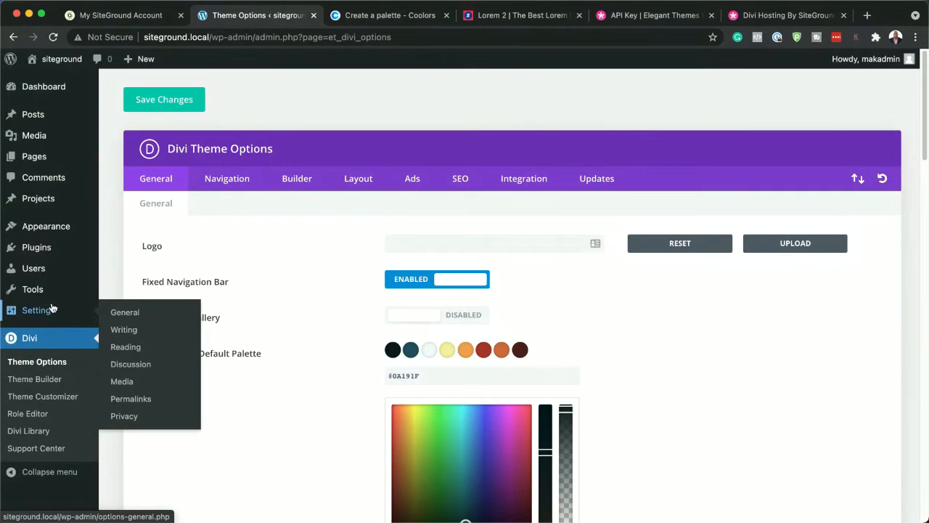
mouse_move(43, 161)
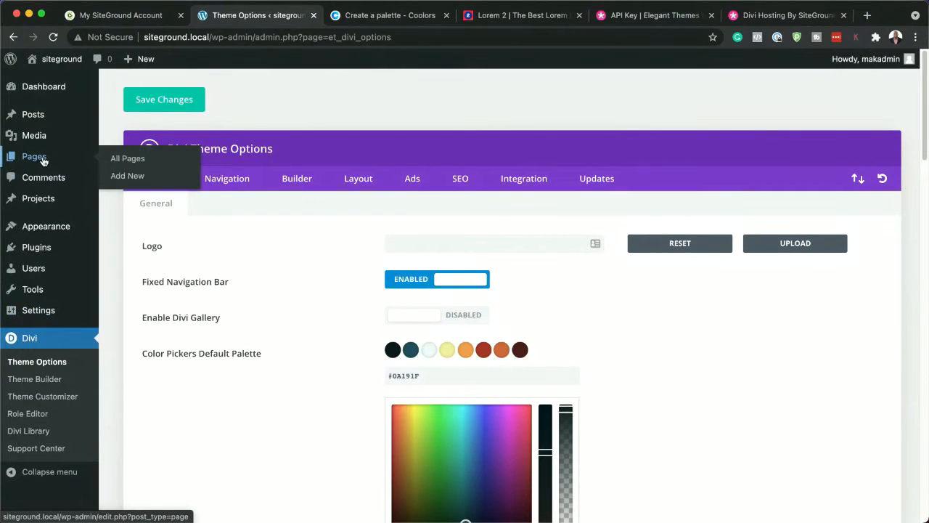
click(122, 159)
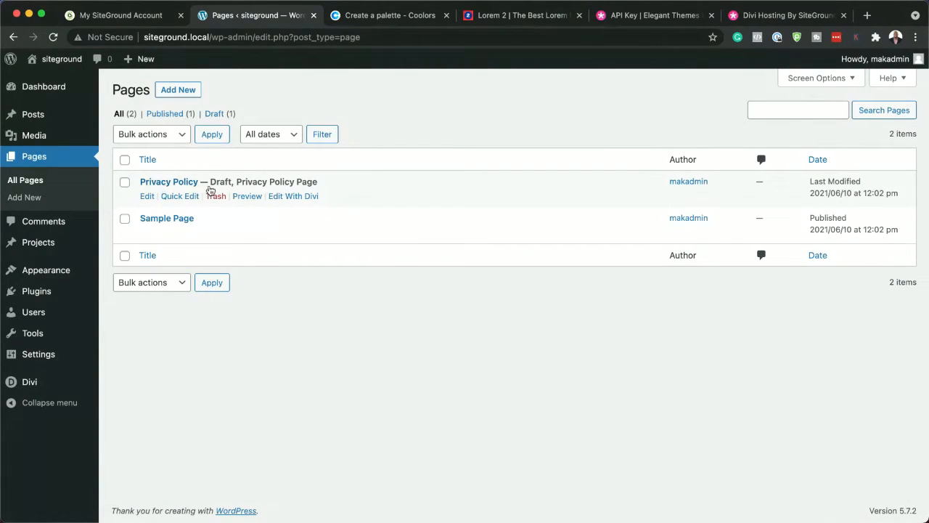
click(180, 90)
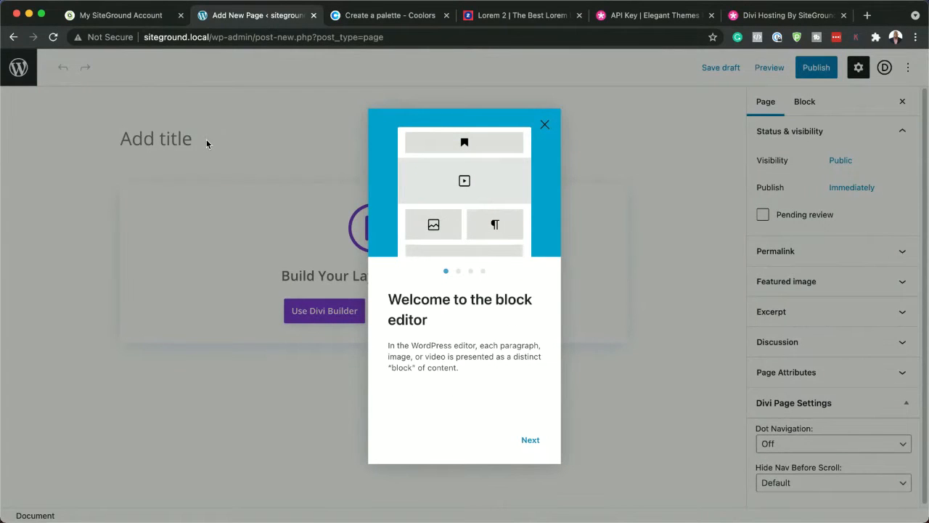
click(544, 125)
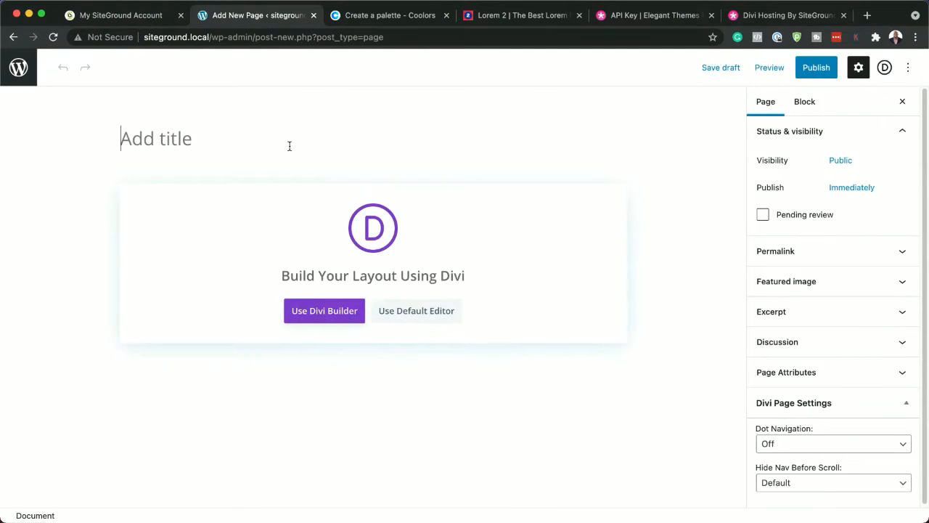
Title the new page Home and publish it
text(Home)
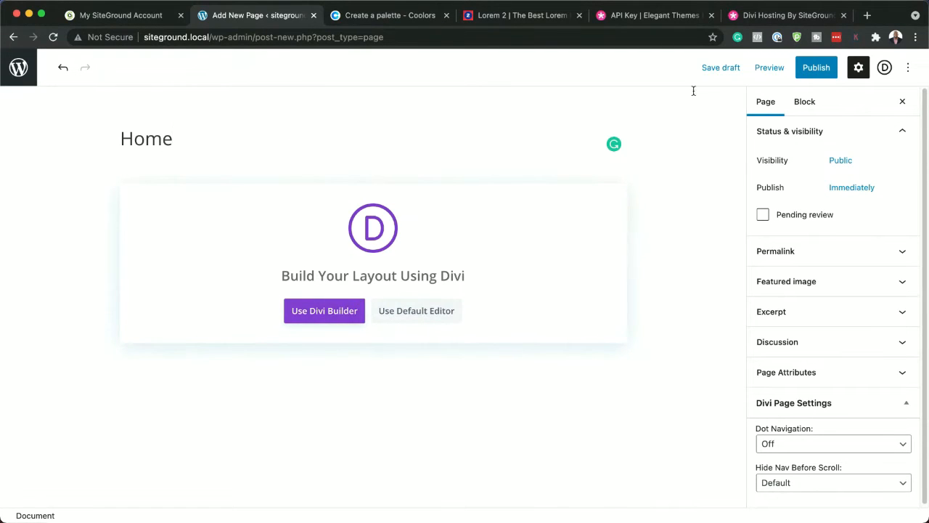
click(815, 68)
click(818, 69)
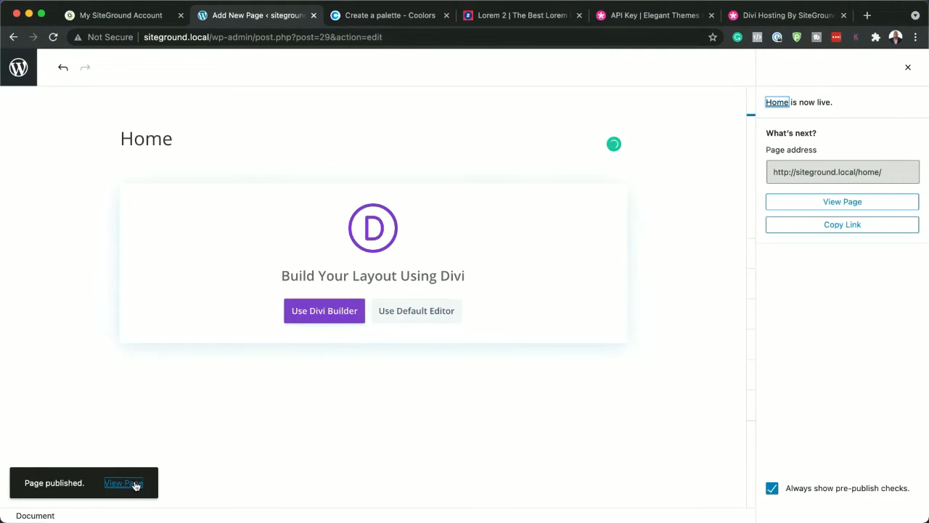
View the published Home page on the live site and examine its header, sidebar and footer
click(134, 484)
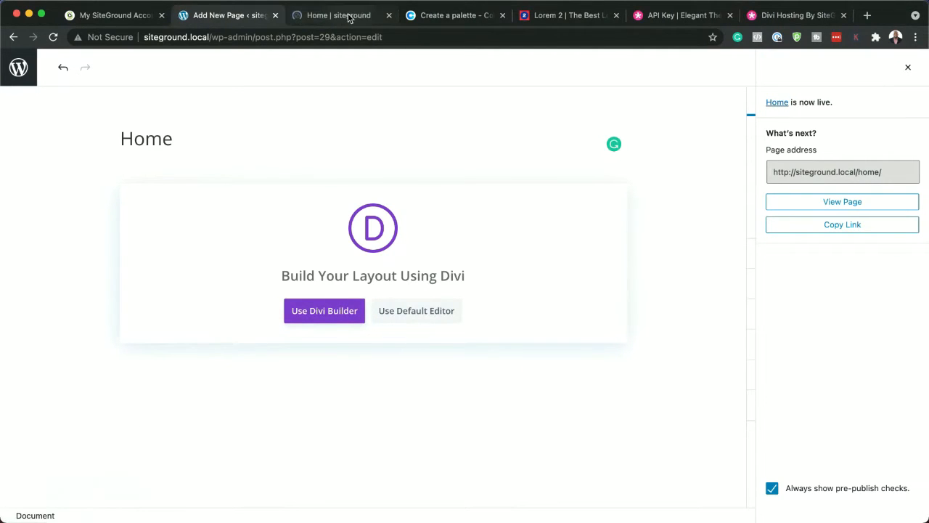
click(349, 17)
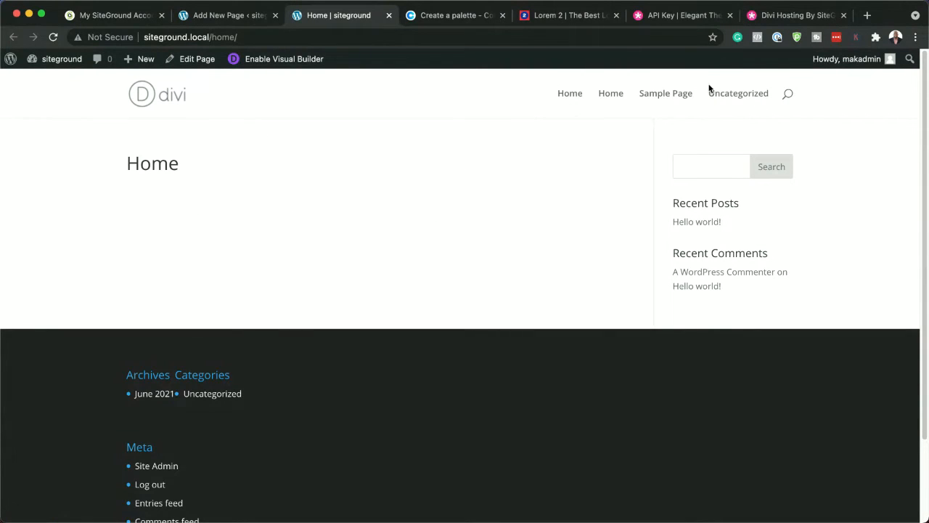
scroll(317, 396, down, 3)
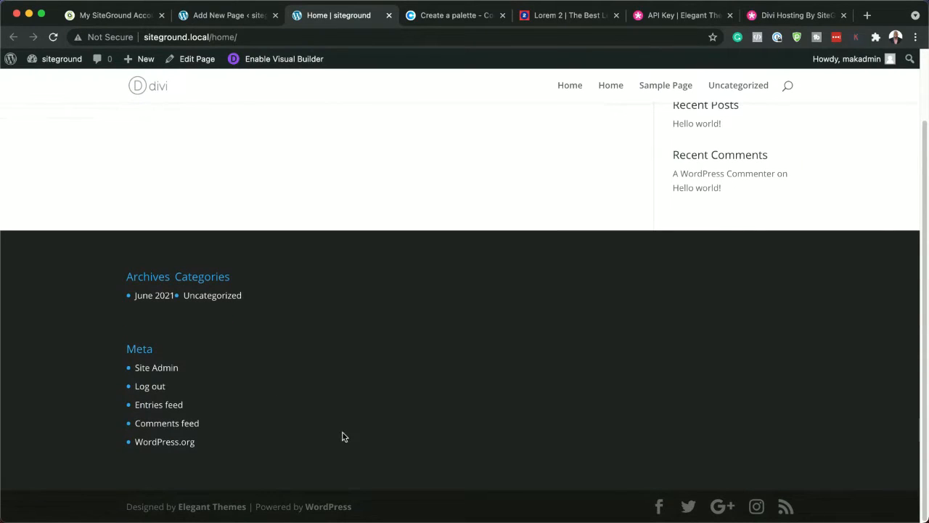
scroll(358, 395, up, 1)
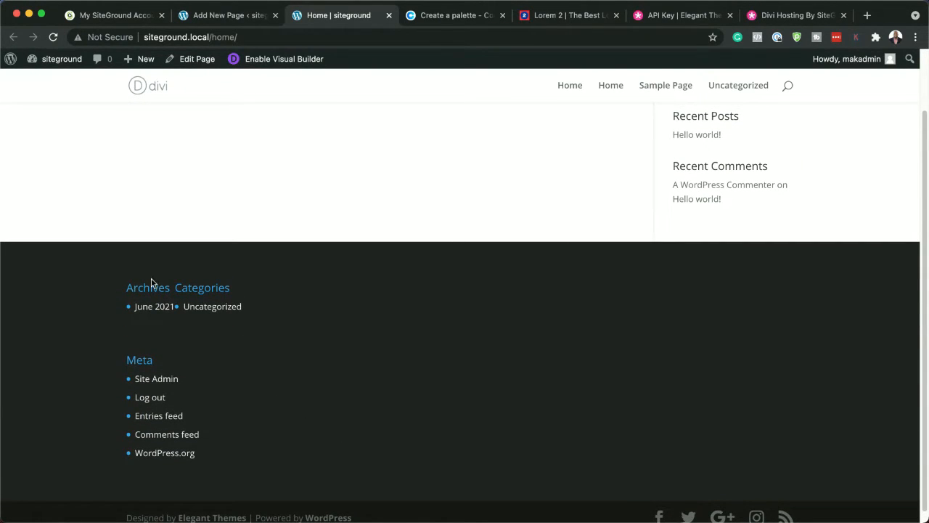
scroll(307, 390, up, 3)
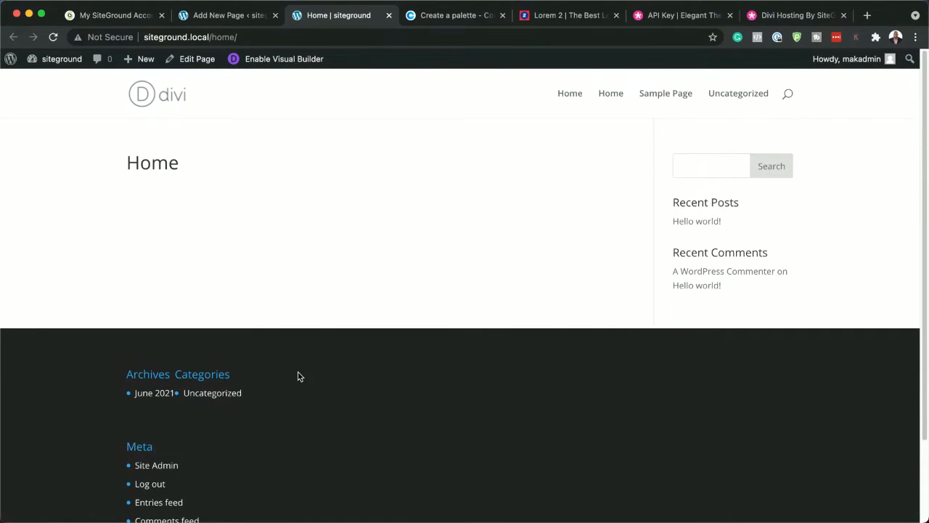
Leave the page editor for the page list and load the site's root address, siteground.local, to check the current homepage
click(224, 15)
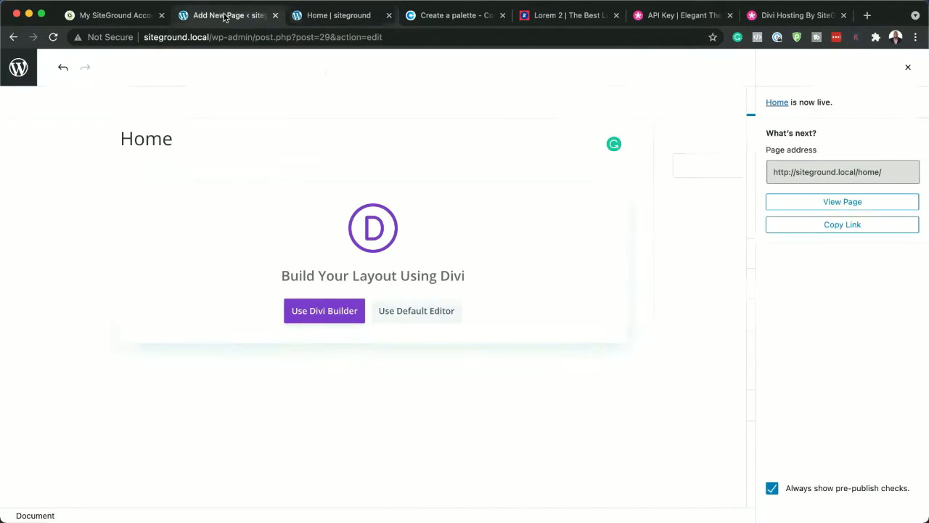
click(21, 69)
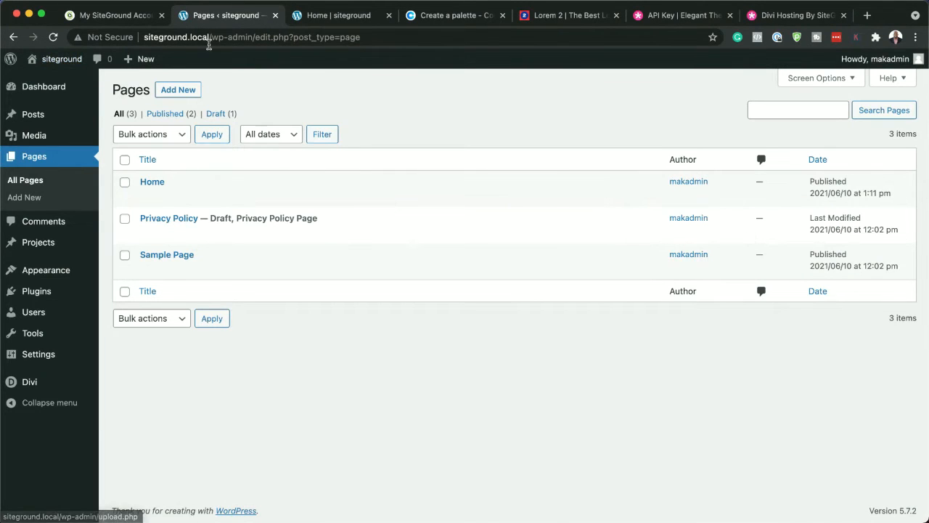
drag(210, 37, 428, 51)
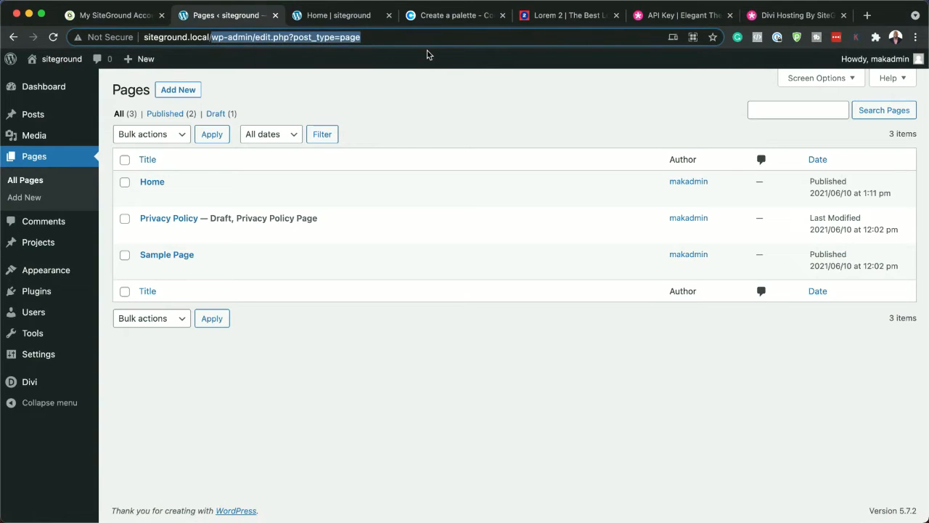
key(BackSpace)
key(Return)
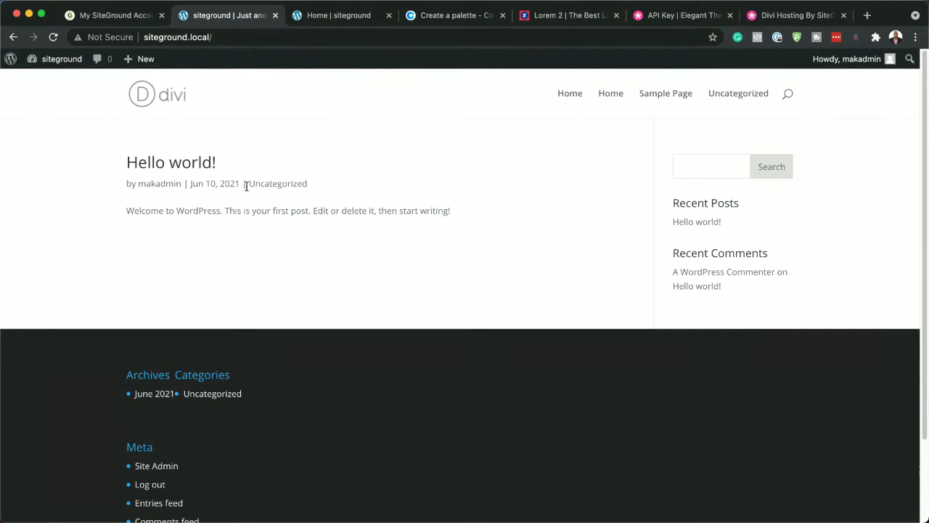
Go from the live site to the WordPress dashboard and open the Reading settings
mouse_move(68, 66)
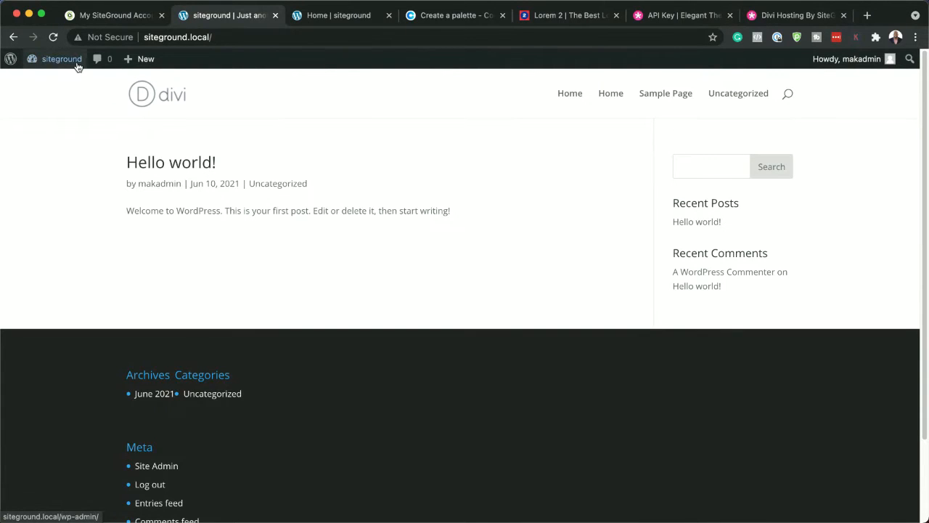
click(62, 86)
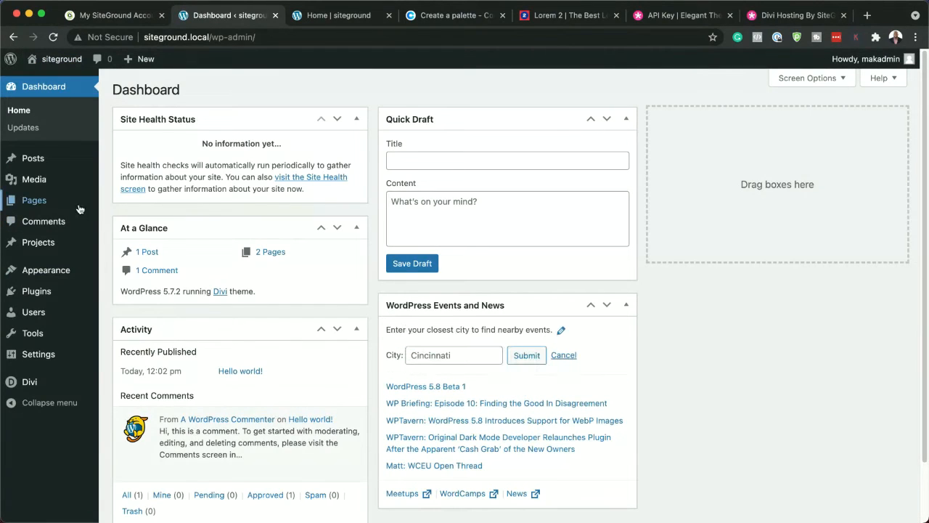
mouse_move(67, 281)
mouse_move(55, 356)
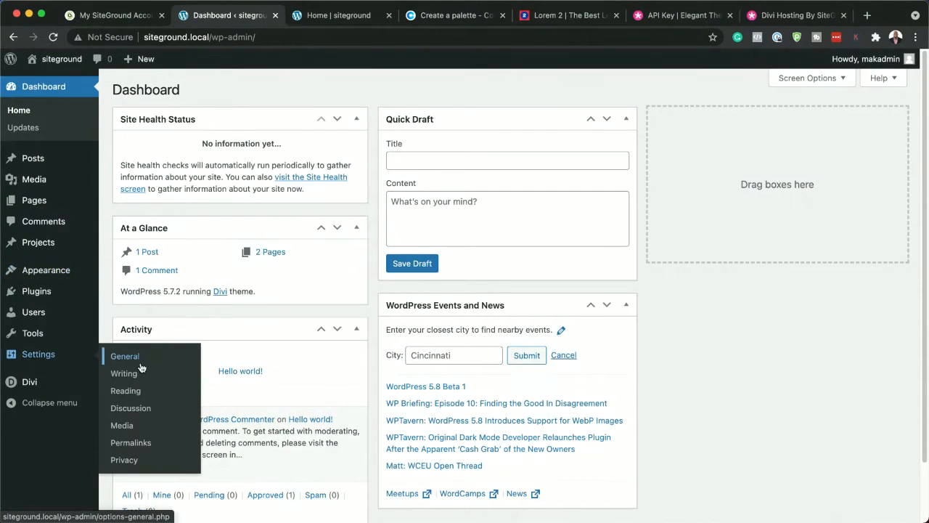
click(134, 391)
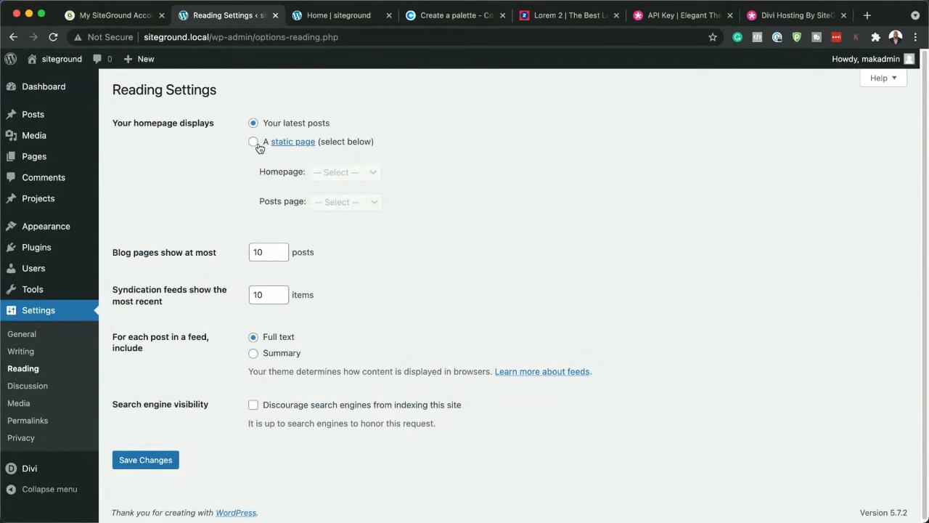
Set the homepage to display a static page, choose Home as the homepage, and save the reading settings
click(254, 142)
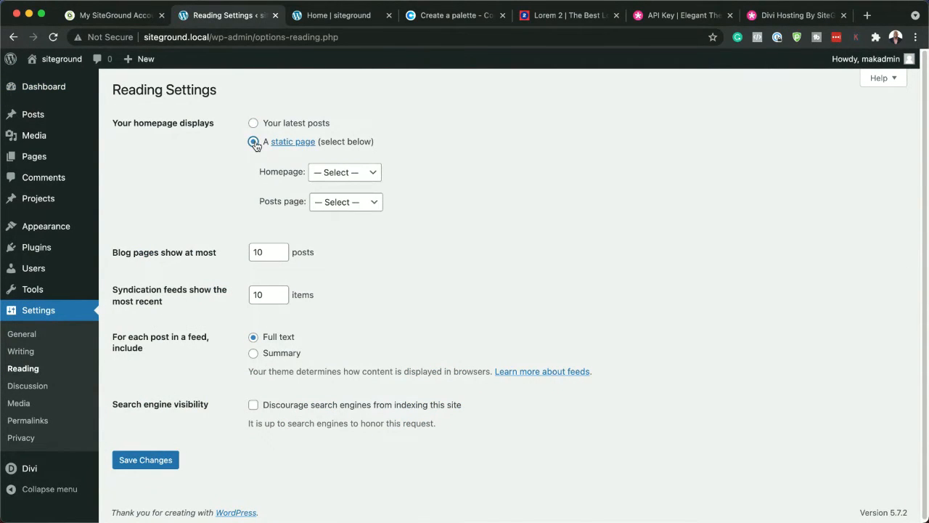
click(324, 175)
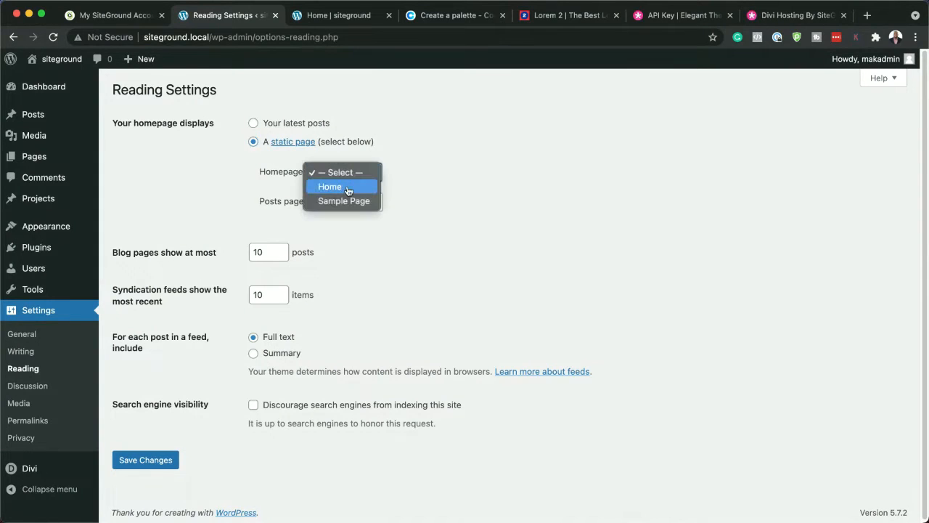
click(348, 190)
click(153, 463)
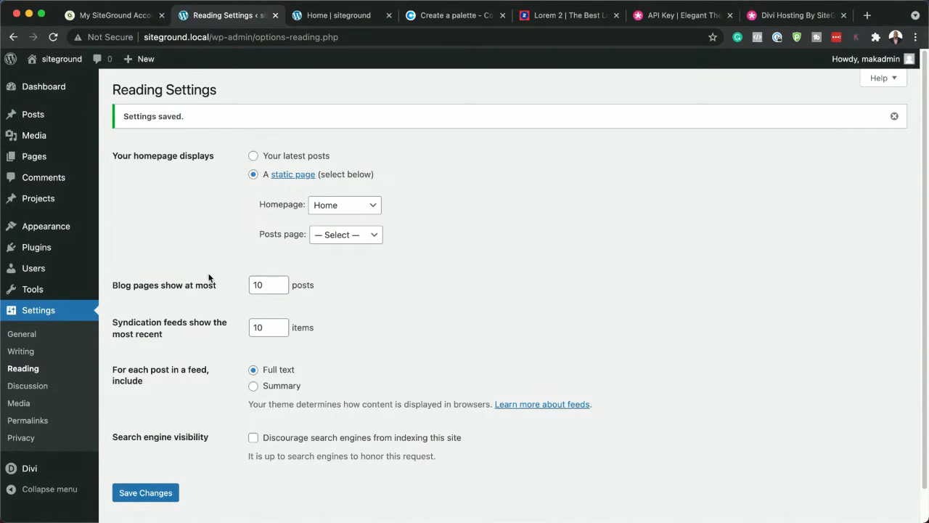
Open the Home front page for editing with Divi, start building past the welcome message, and browse the premade layouts
mouse_move(54, 88)
mouse_move(40, 160)
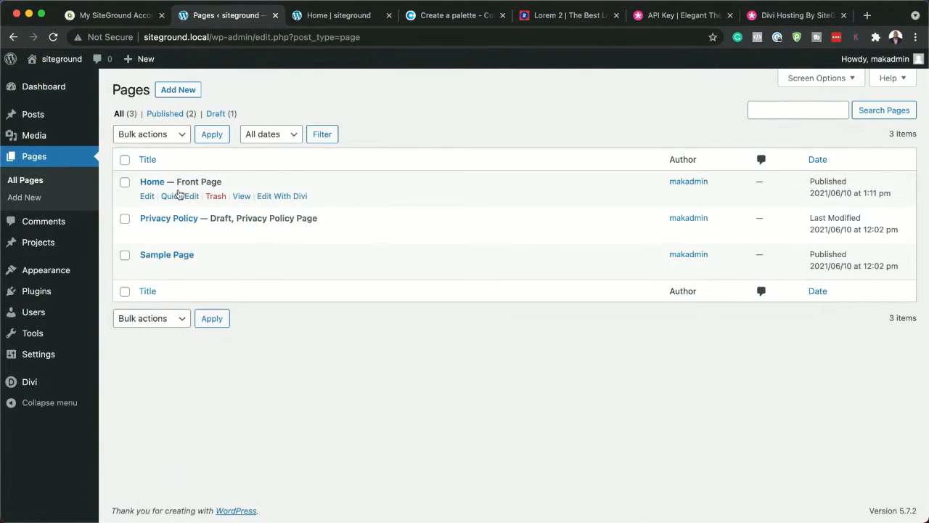
click(274, 197)
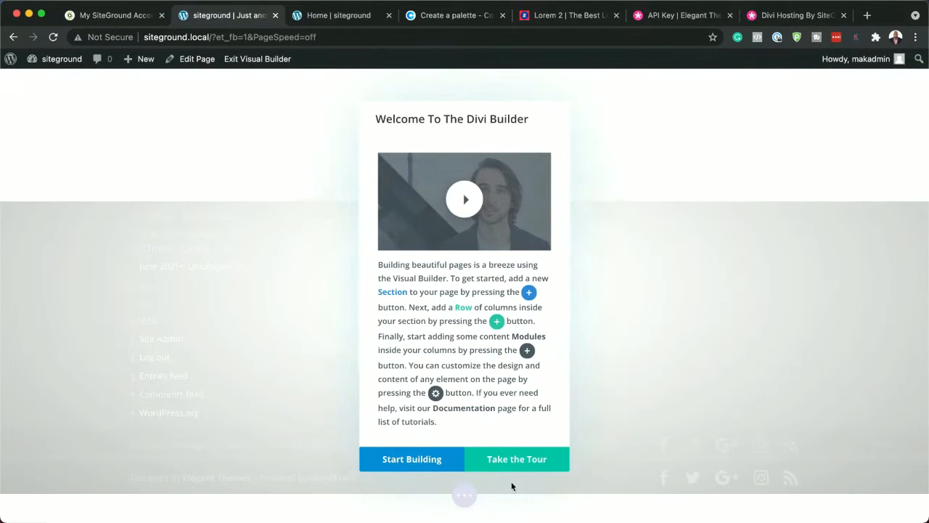
click(419, 464)
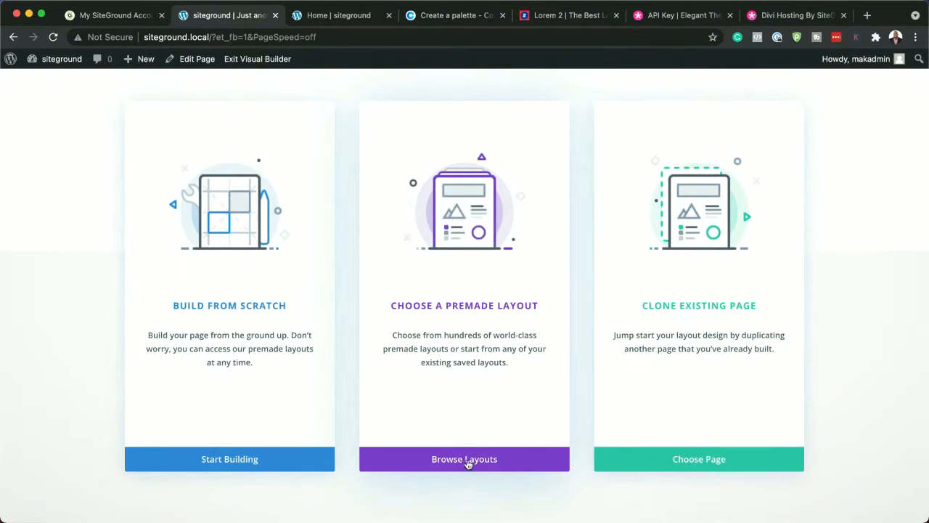
click(468, 459)
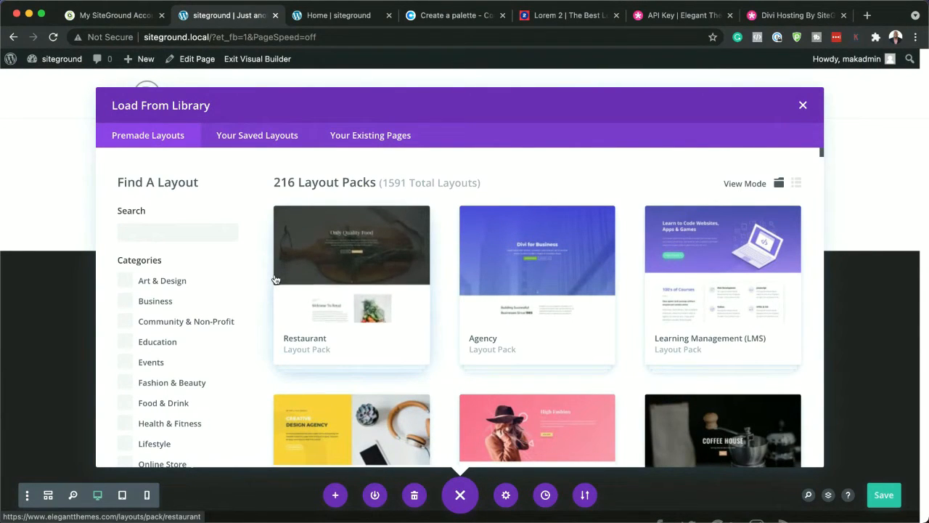
Look through the premade layout packs for a design that suits the Home page
scroll(244, 363, down, 2)
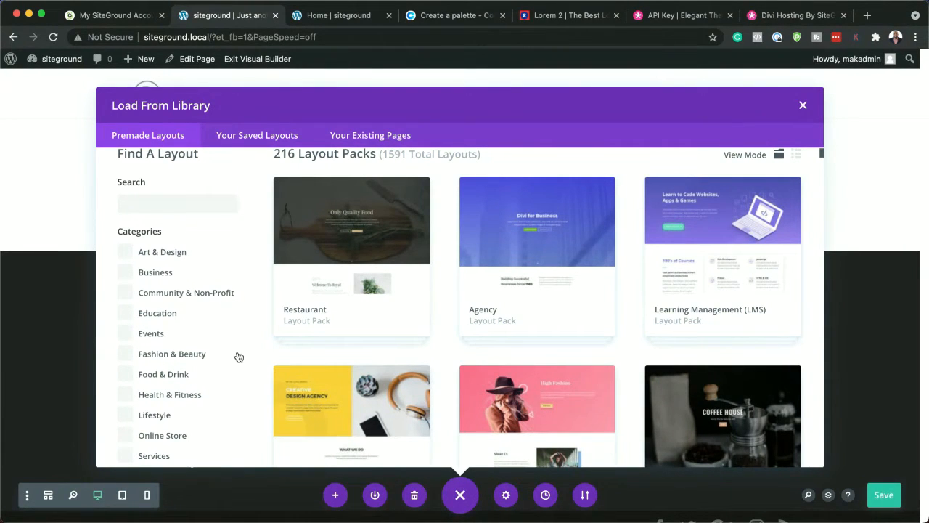
scroll(238, 355, down, 6)
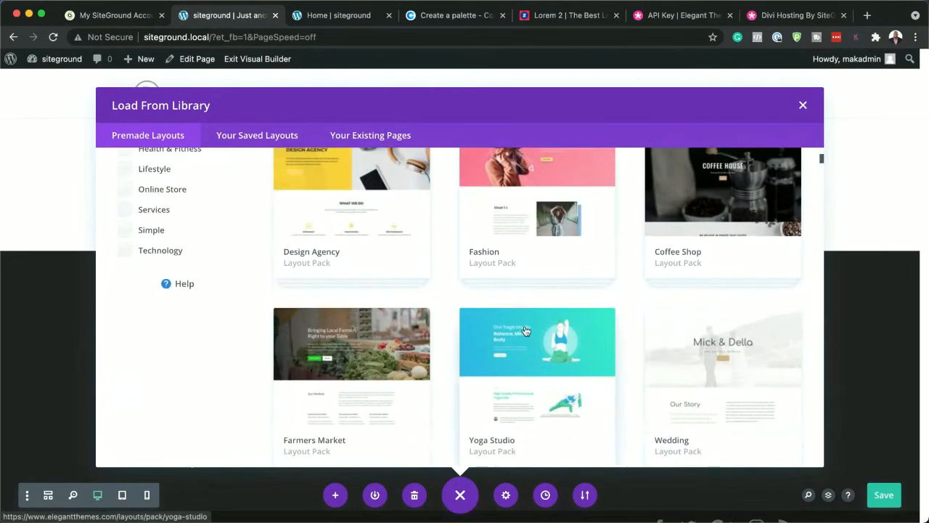
scroll(525, 331, down, 20)
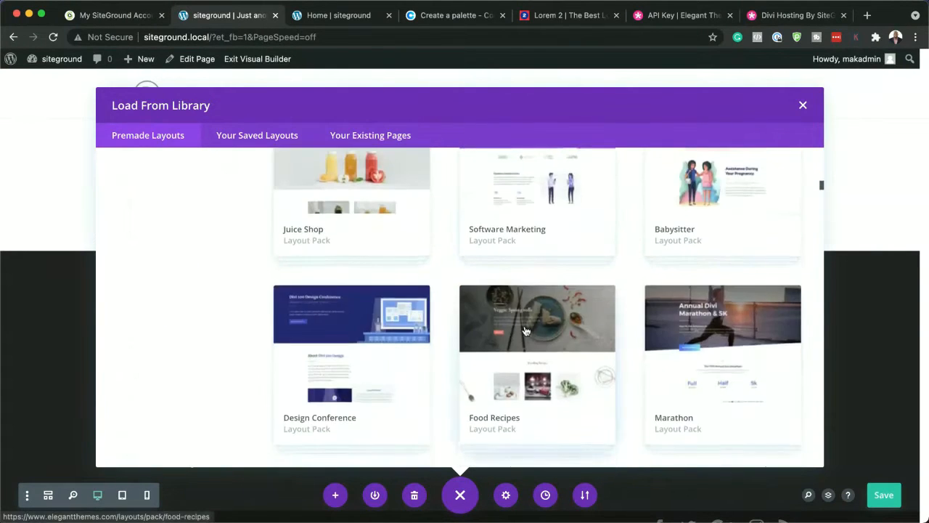
scroll(526, 331, down, 6)
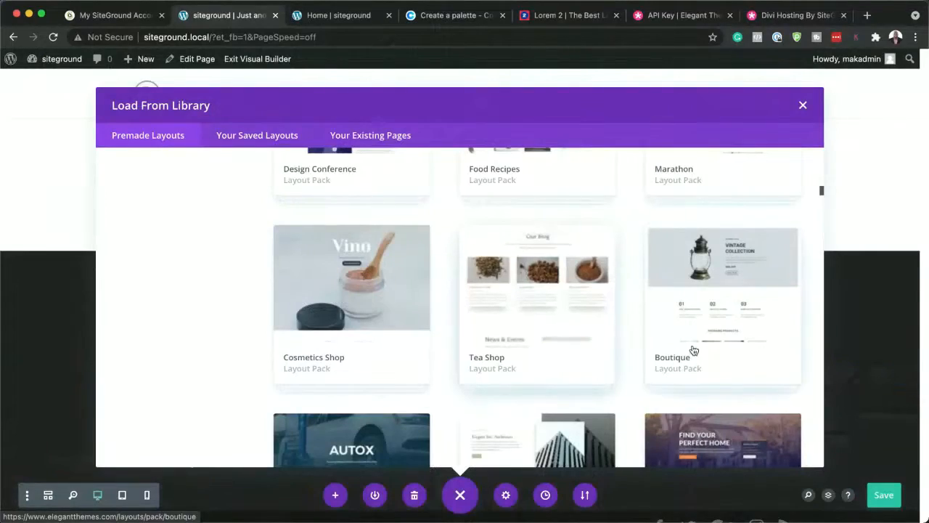
scroll(651, 329, down, 5)
scroll(651, 329, down, 15)
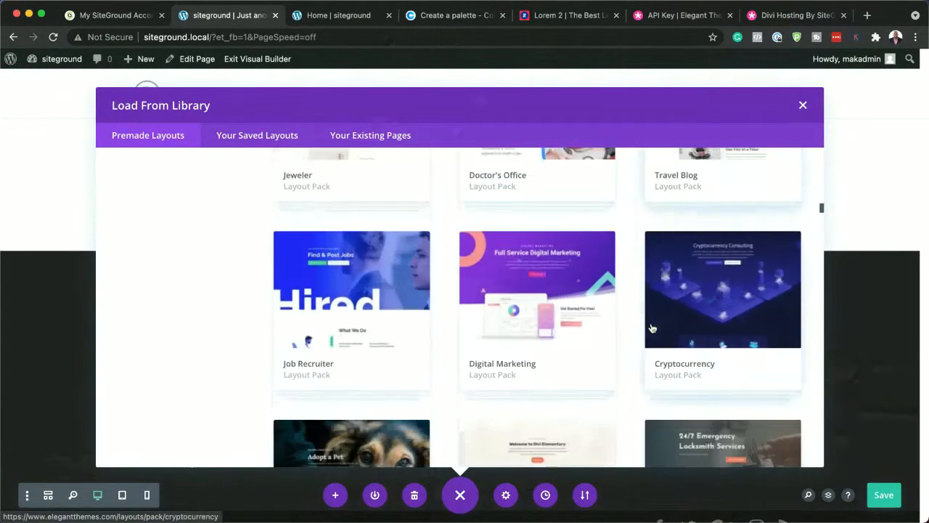
scroll(652, 329, down, 12)
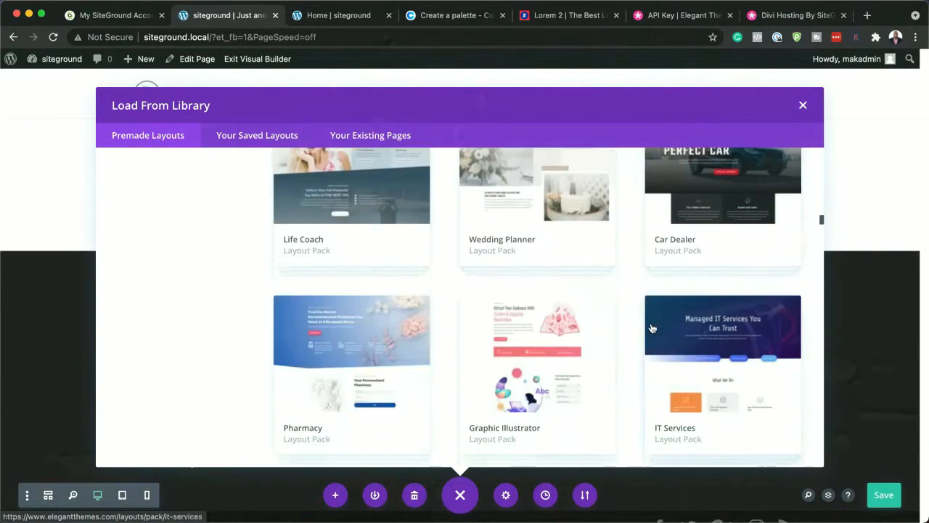
scroll(652, 329, down, 2)
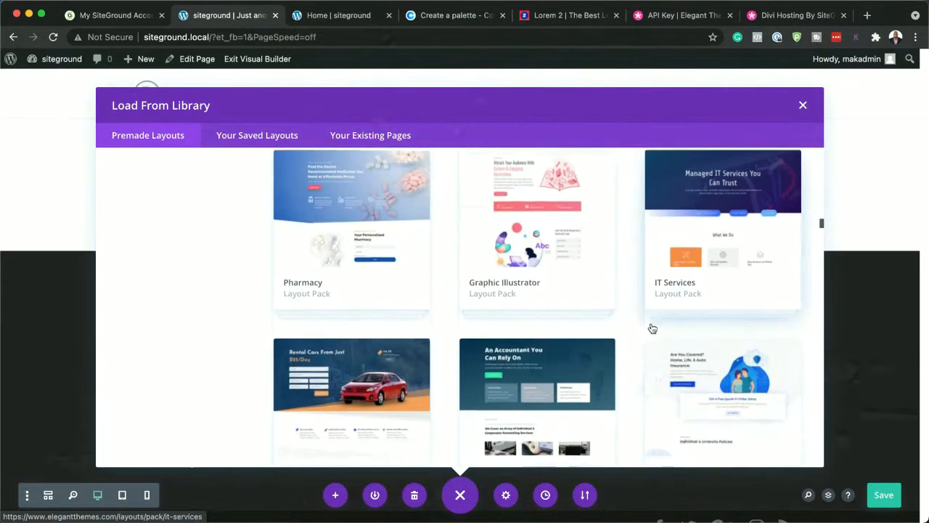
scroll(652, 328, down, 4)
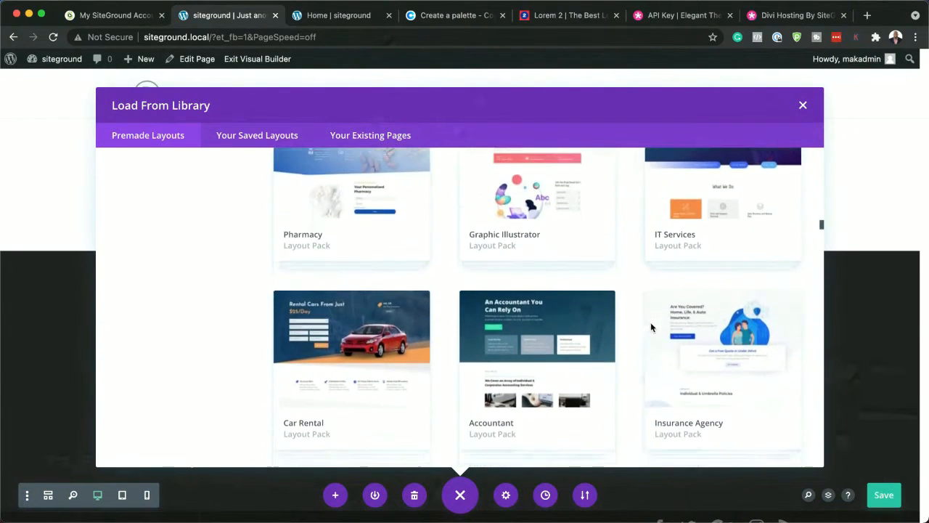
scroll(651, 327, down, 1)
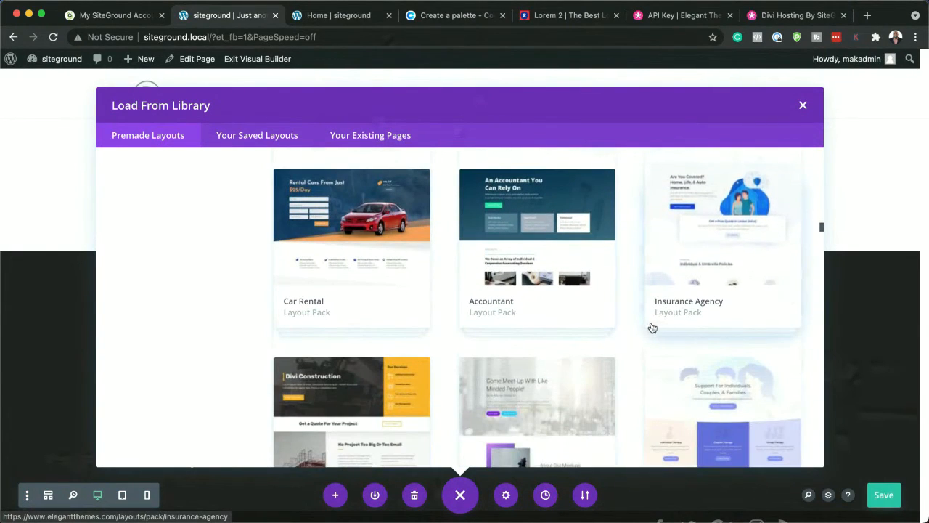
Preview the Insurance Agency Landing Page layout and apply it to the Home page
click(719, 202)
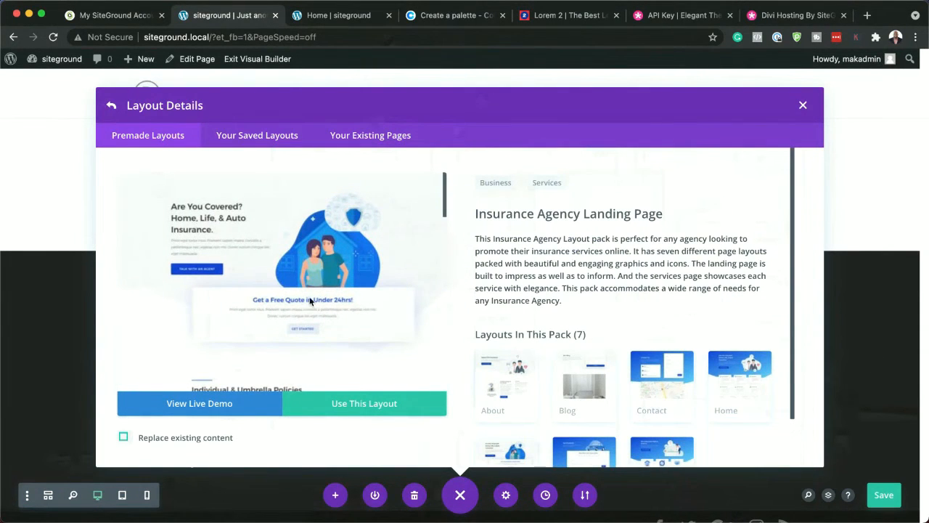
scroll(379, 389, down, 5)
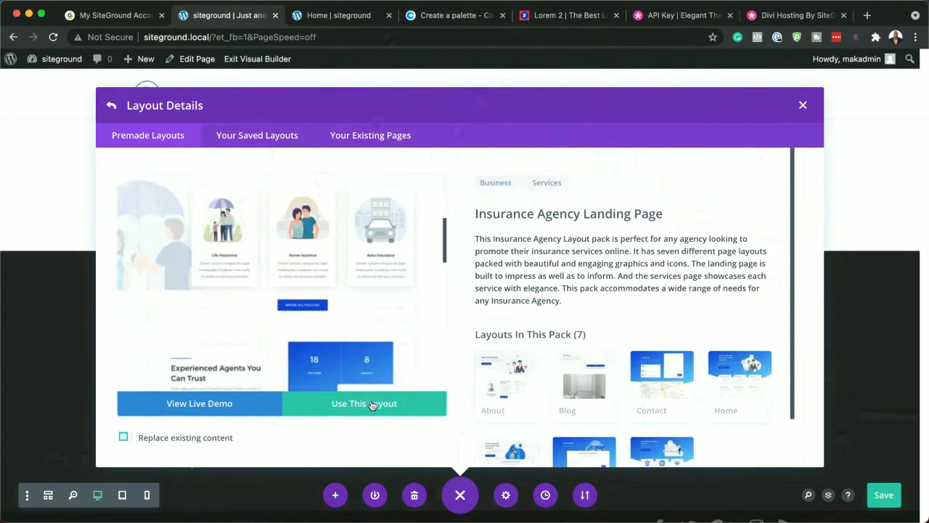
click(371, 404)
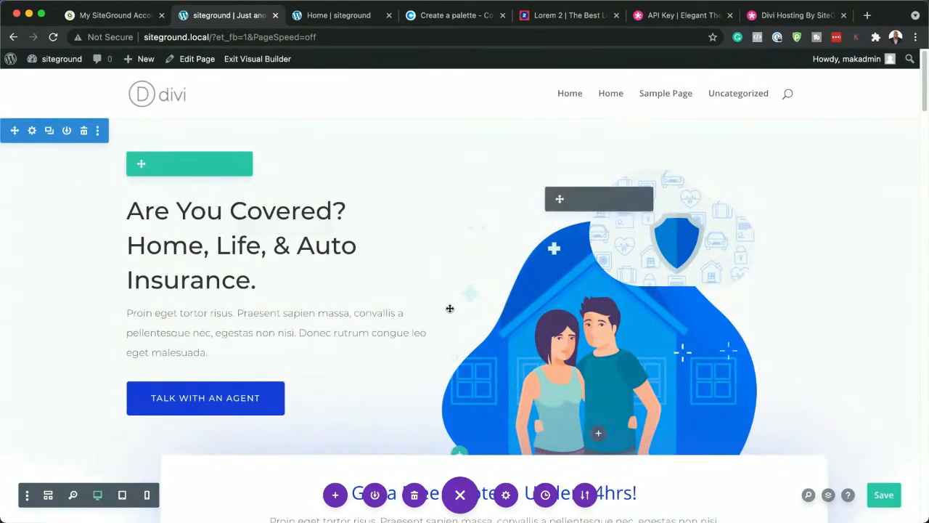
Review the sections of the imported insurance layout on the page, from the hero down to the contact area
scroll(532, 338, down, 5)
scroll(531, 340, down, 12)
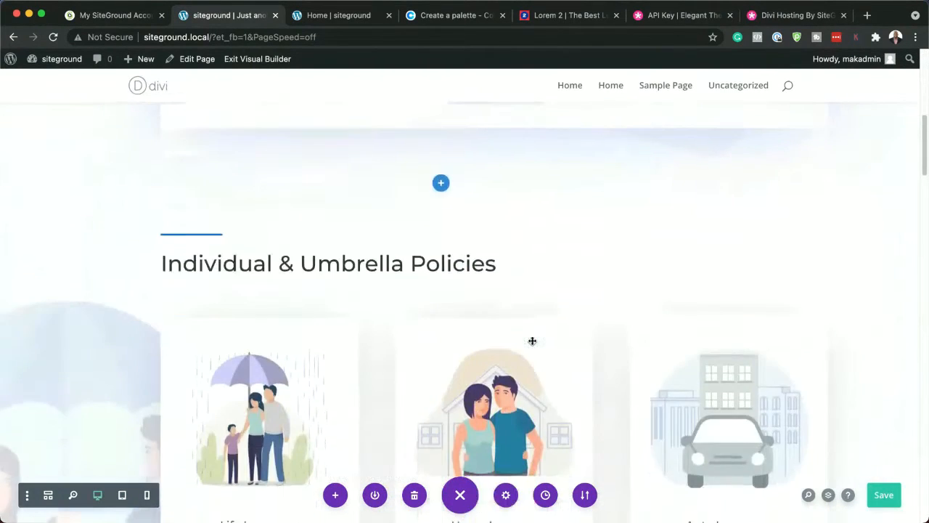
scroll(532, 340, down, 15)
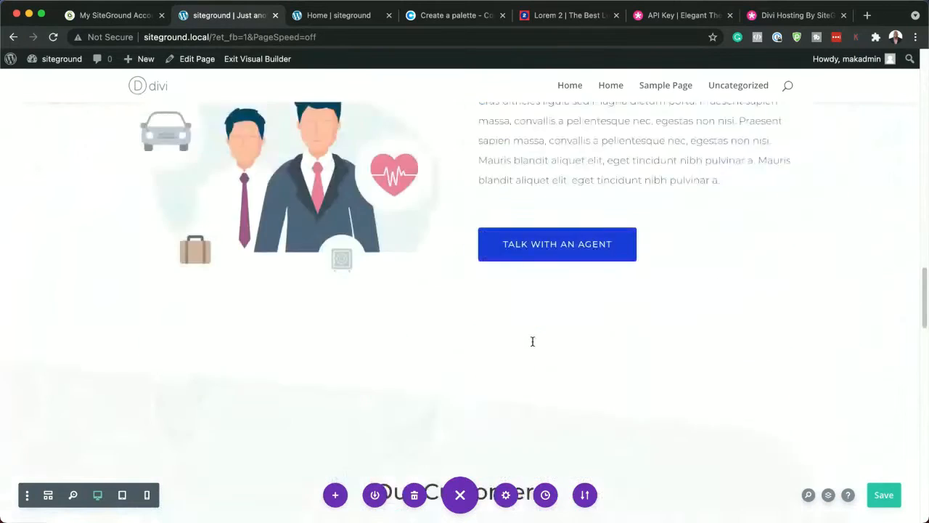
scroll(533, 341, down, 8)
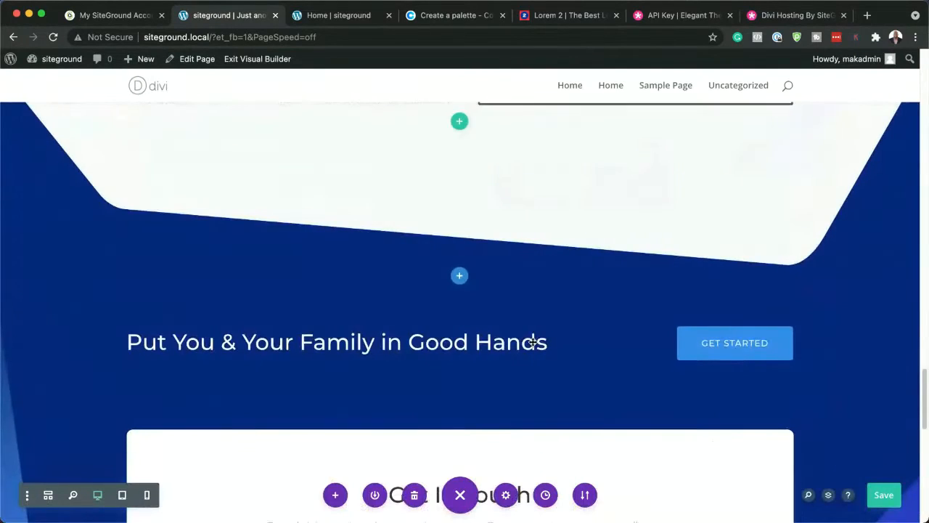
scroll(536, 341, up, 10)
scroll(536, 341, up, 3)
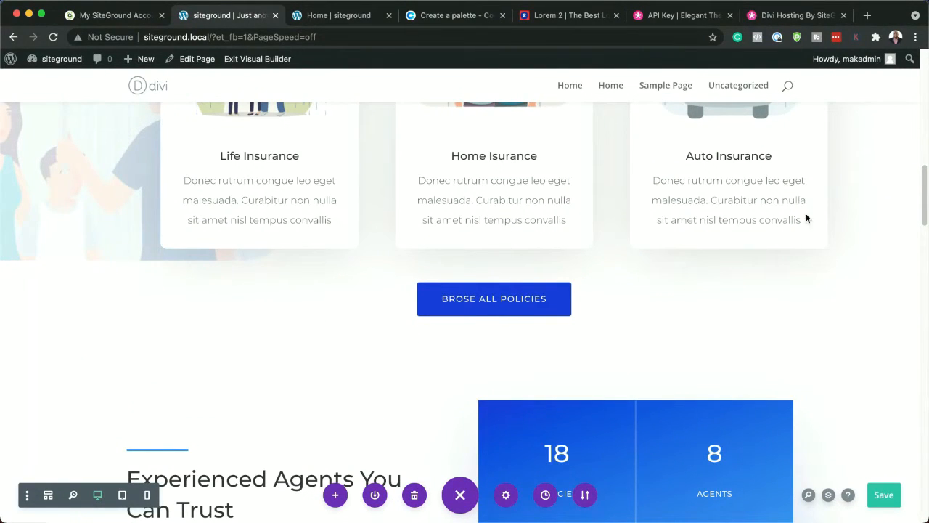
Reload the unresponsive builder page and restore the unsaved layout from the browser backup
click(53, 38)
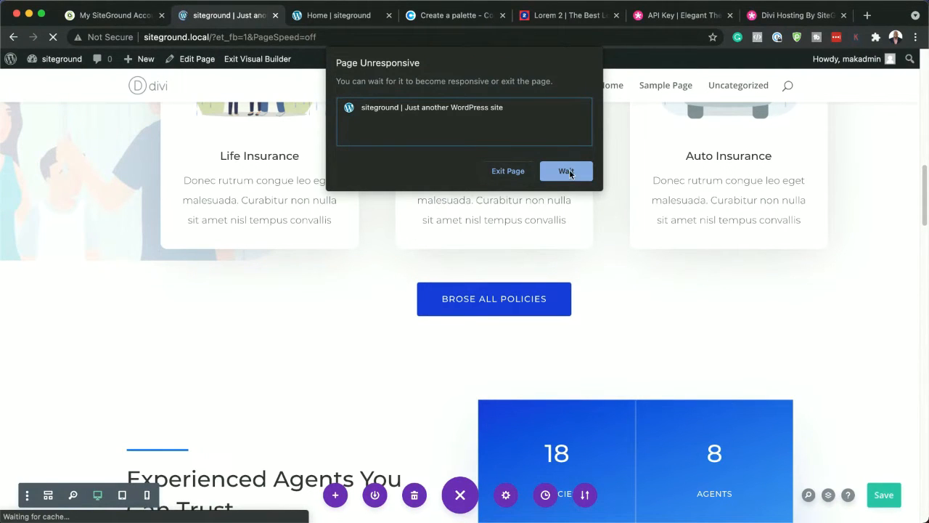
click(511, 172)
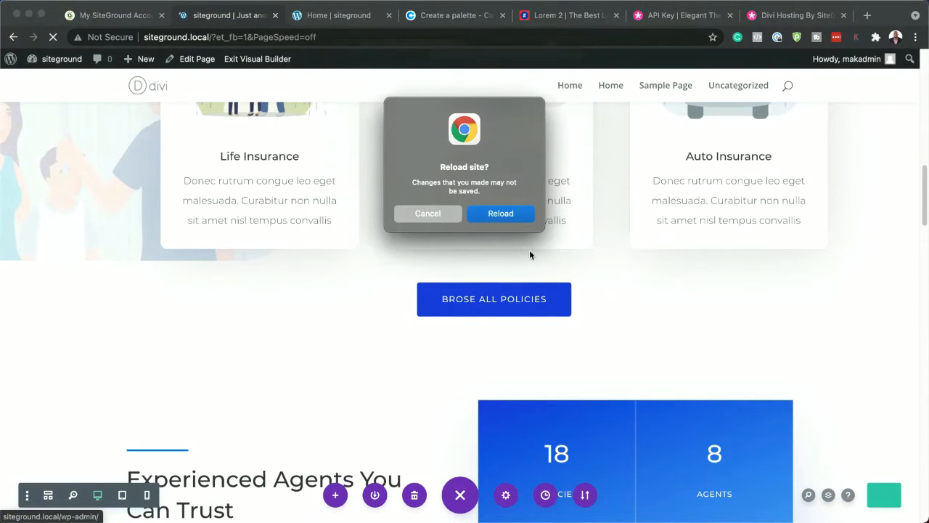
click(515, 216)
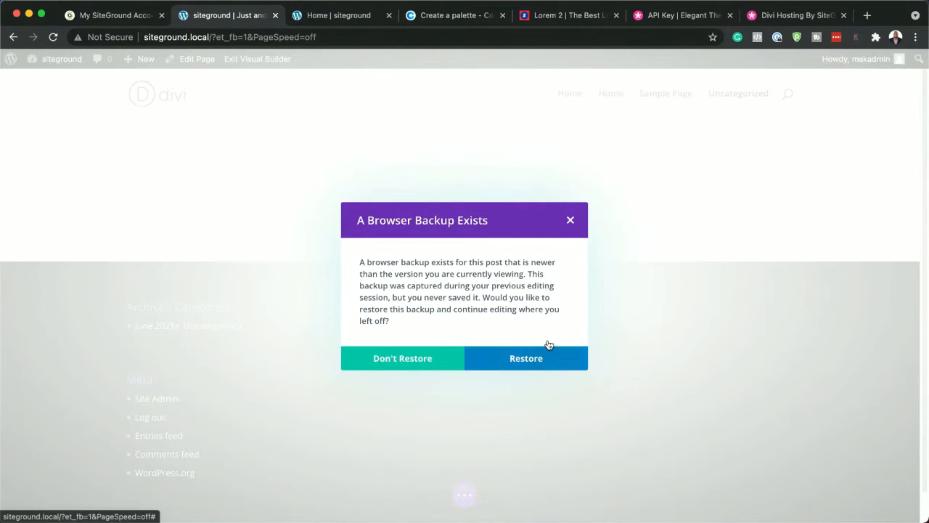
click(547, 344)
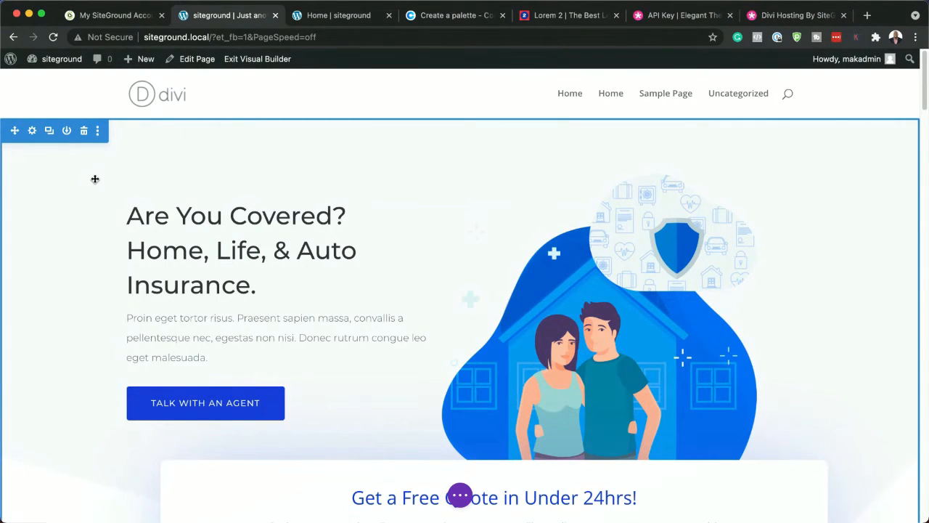
Dock the hero section's settings beside the page and set the section background to the saved dark orange color
click(33, 132)
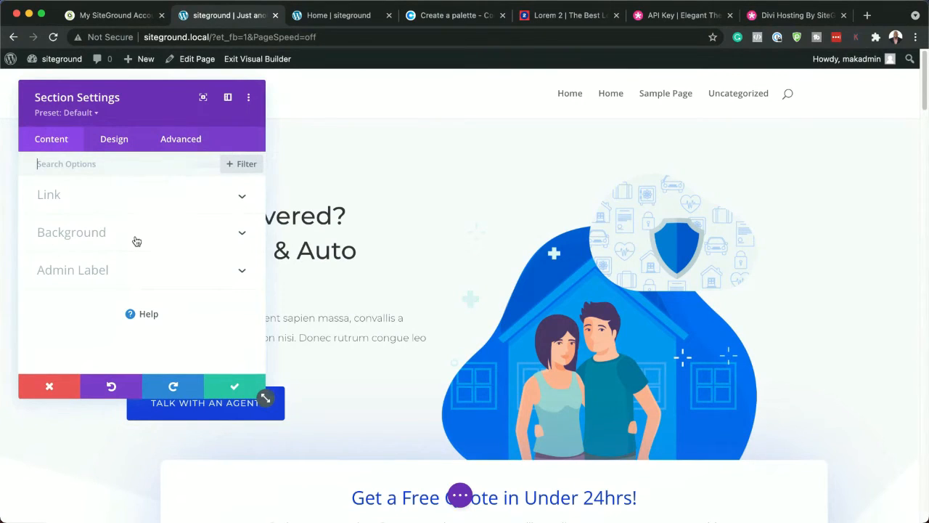
click(229, 99)
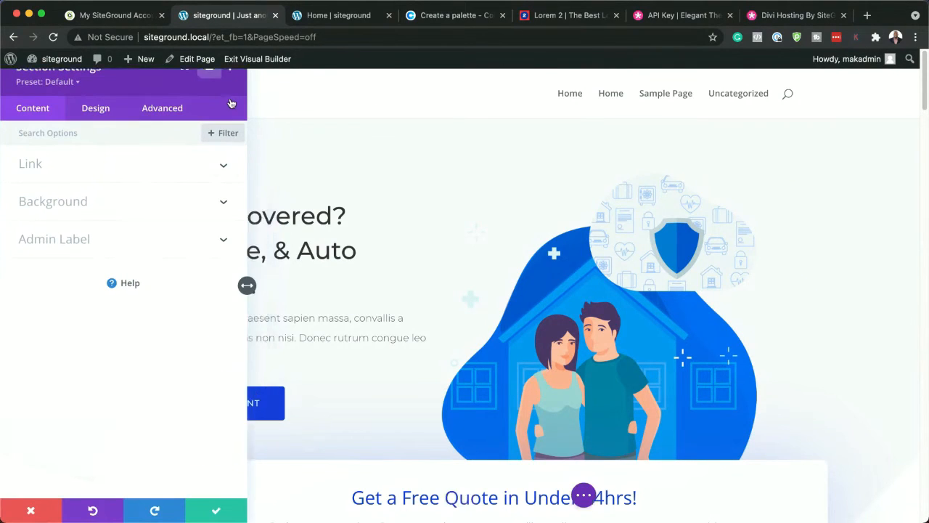
click(94, 204)
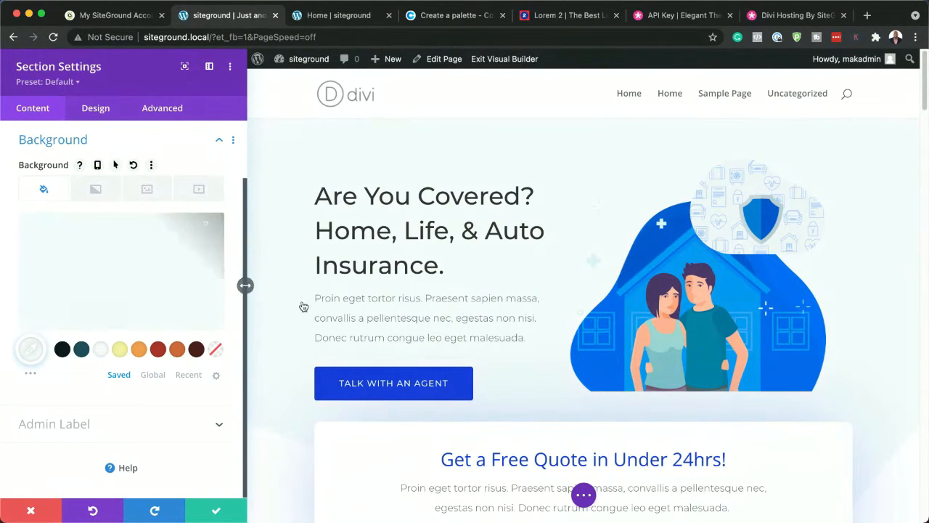
click(182, 352)
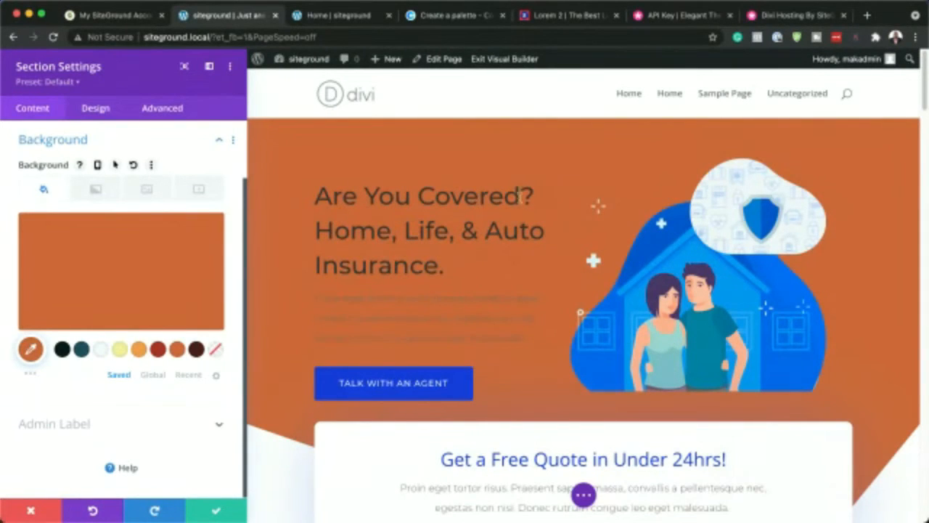
Set the hero section's background image to pexels-li-sun-2294361.jpg from the media library and save the section
click(146, 191)
click(122, 262)
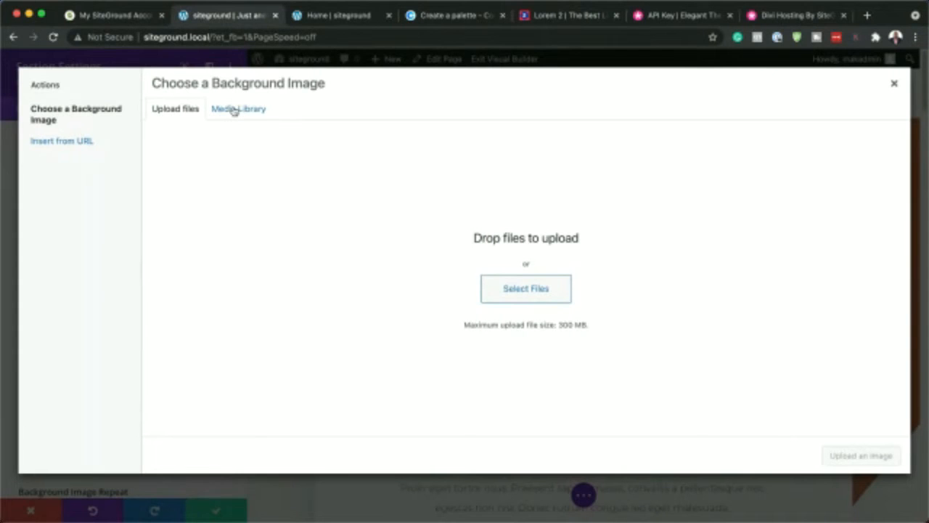
click(238, 109)
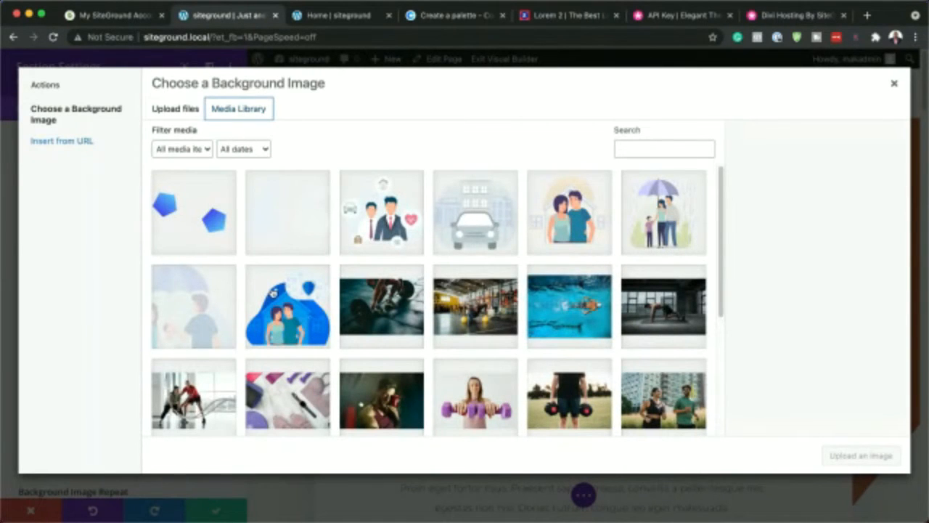
click(667, 330)
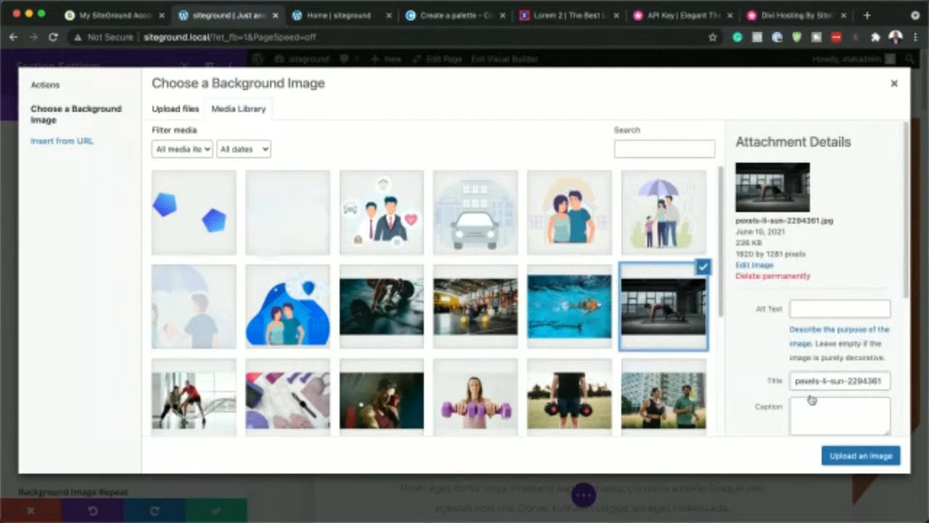
click(858, 457)
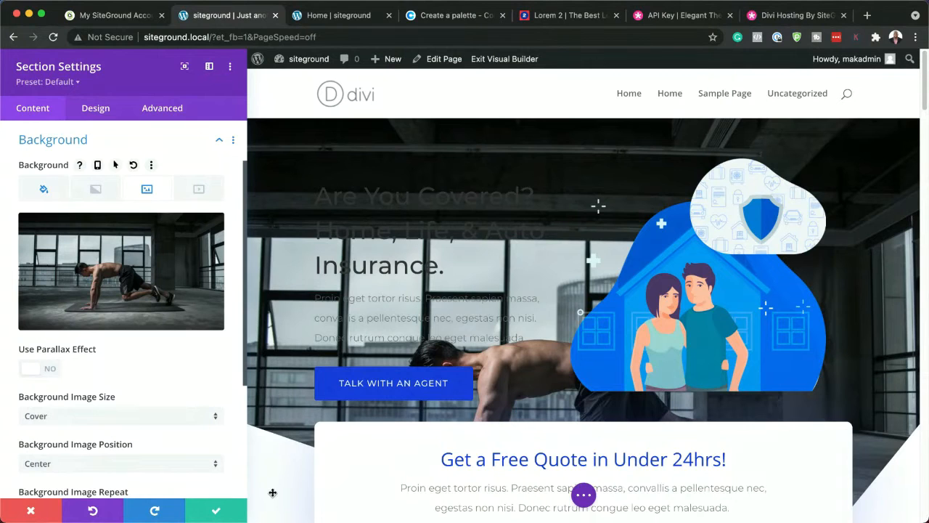
click(217, 513)
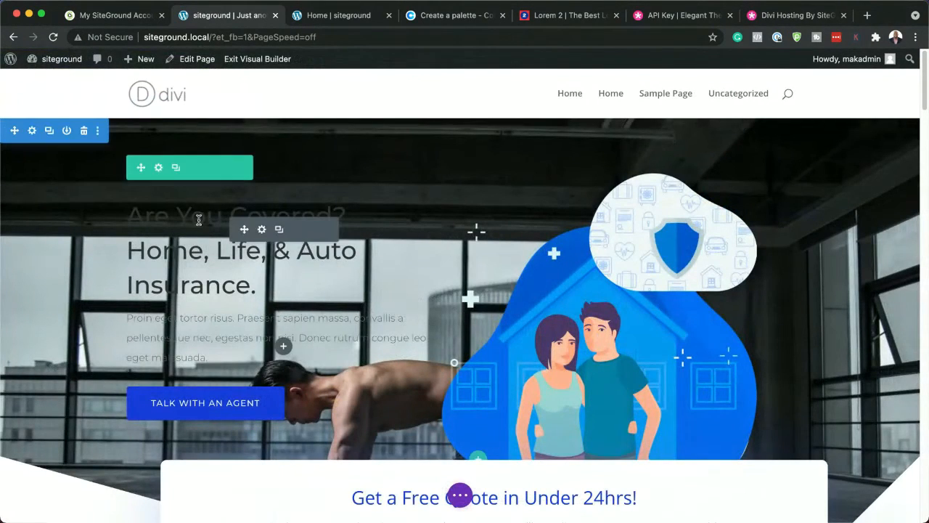
Set the hero text module's heading and body text colors to the saved off-white #f0f8fa and save the module
click(262, 230)
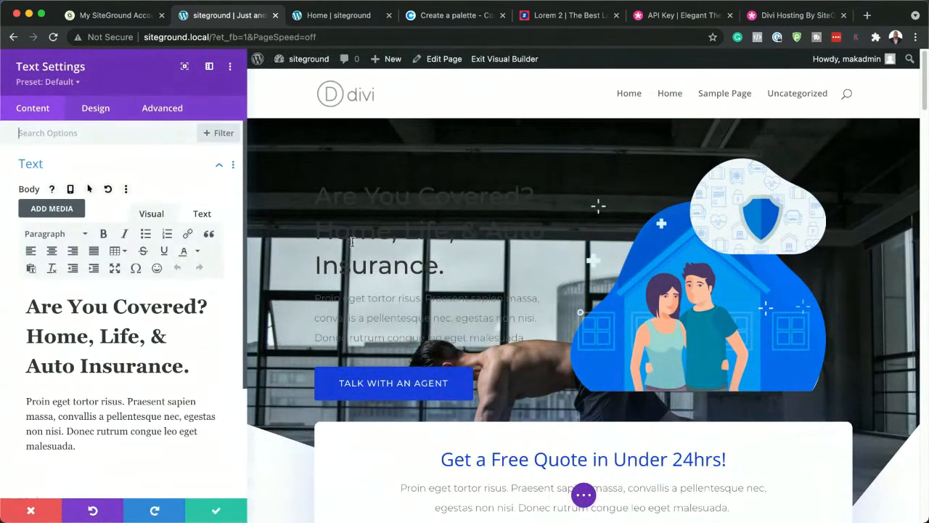
click(99, 110)
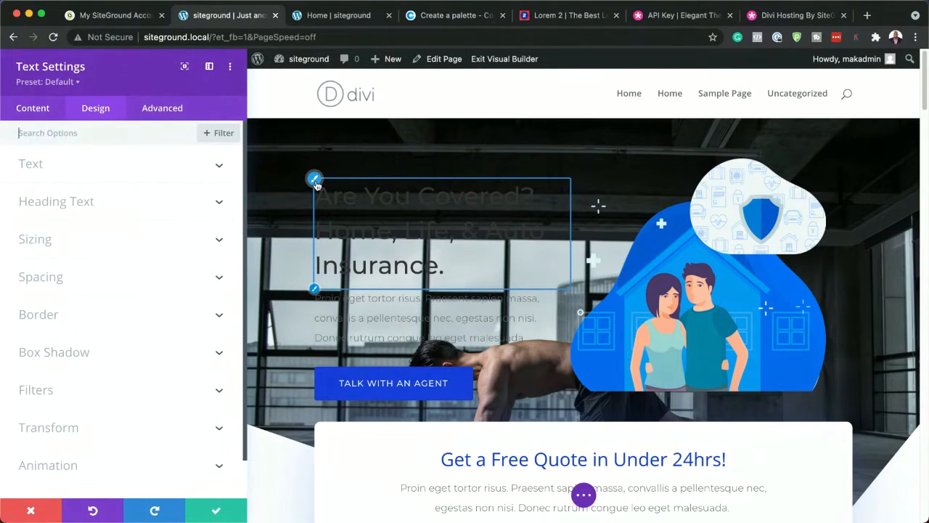
click(315, 185)
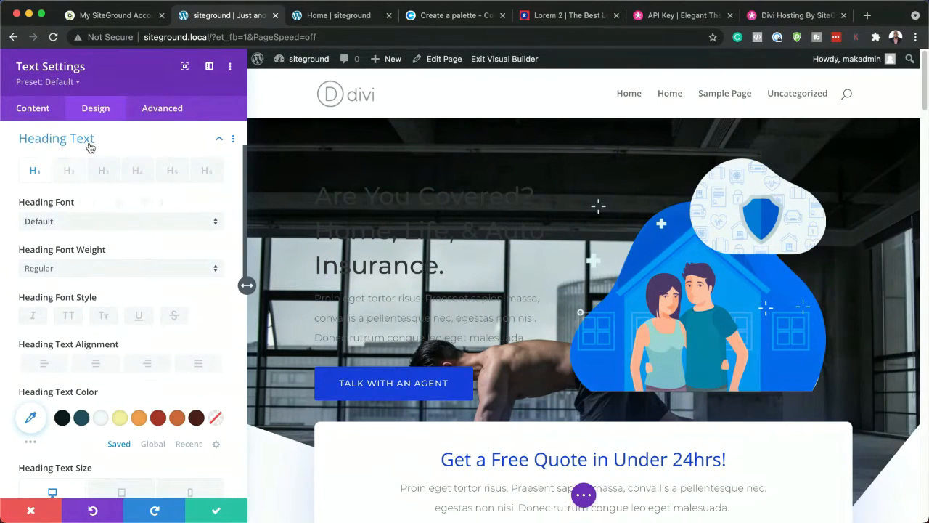
click(101, 417)
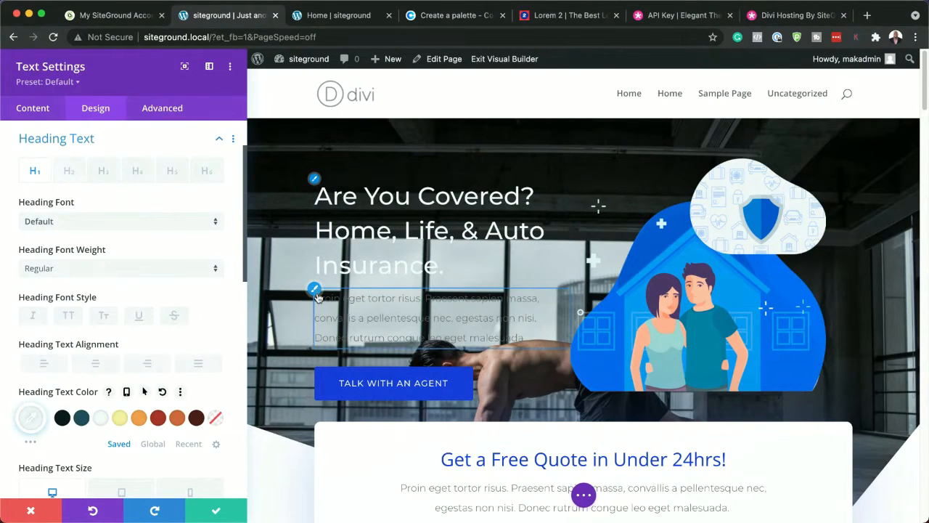
click(314, 290)
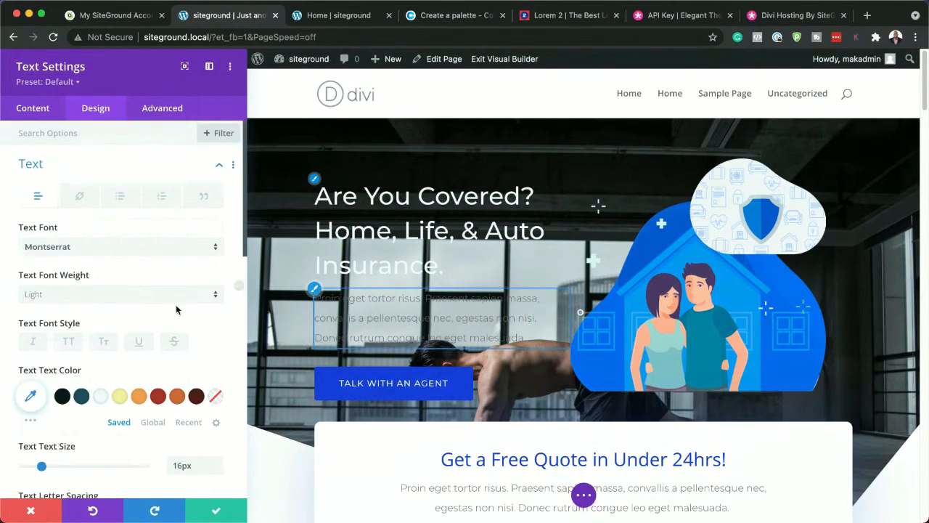
click(101, 396)
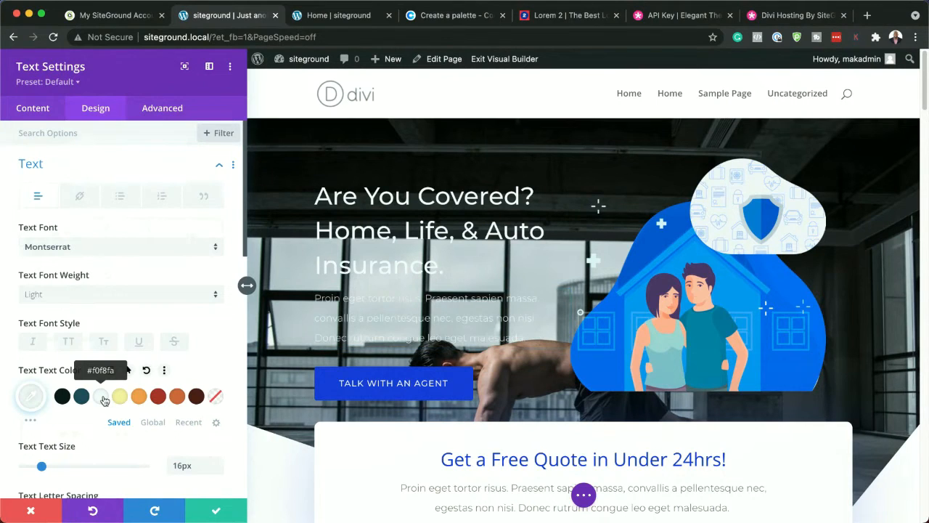
click(168, 250)
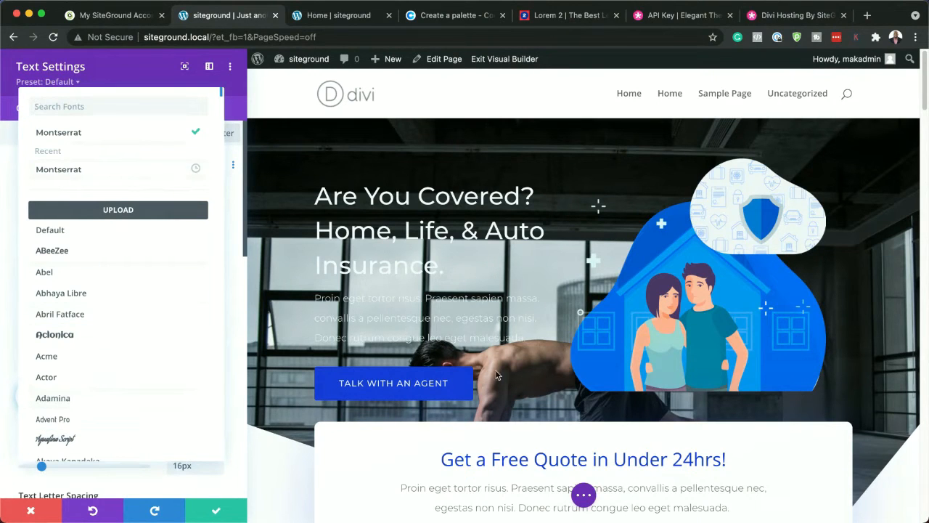
click(465, 139)
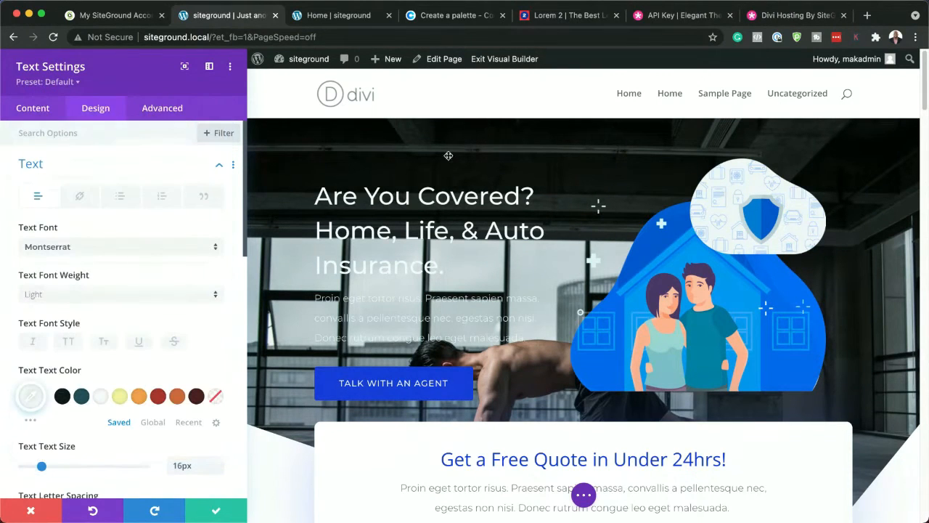
click(216, 514)
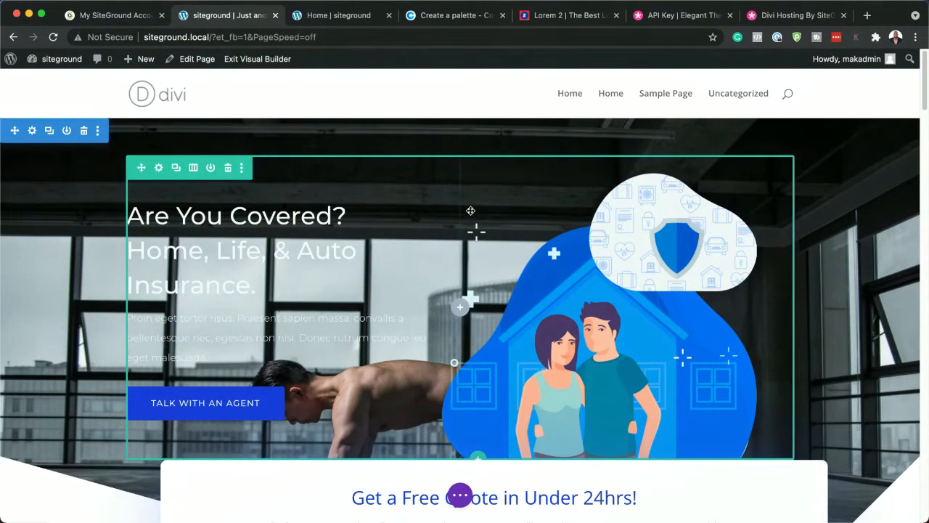
Replace the hero section's background image with the meat and vegetables photo pexels-pixabay-361184.jpg from the media library
click(32, 131)
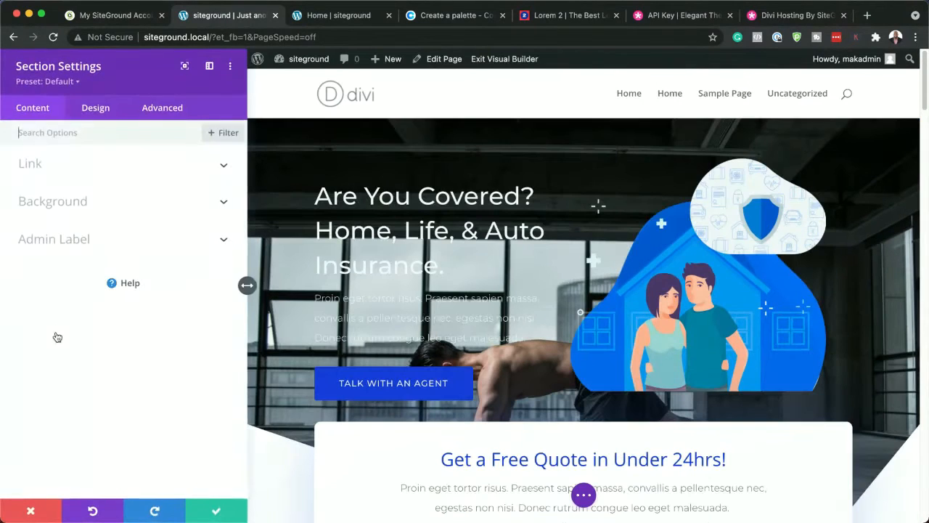
click(87, 204)
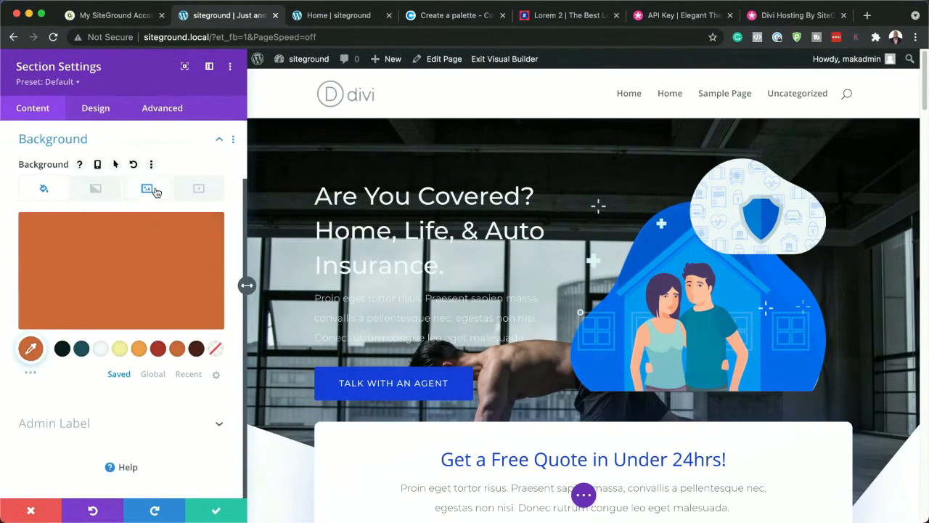
click(150, 191)
click(137, 270)
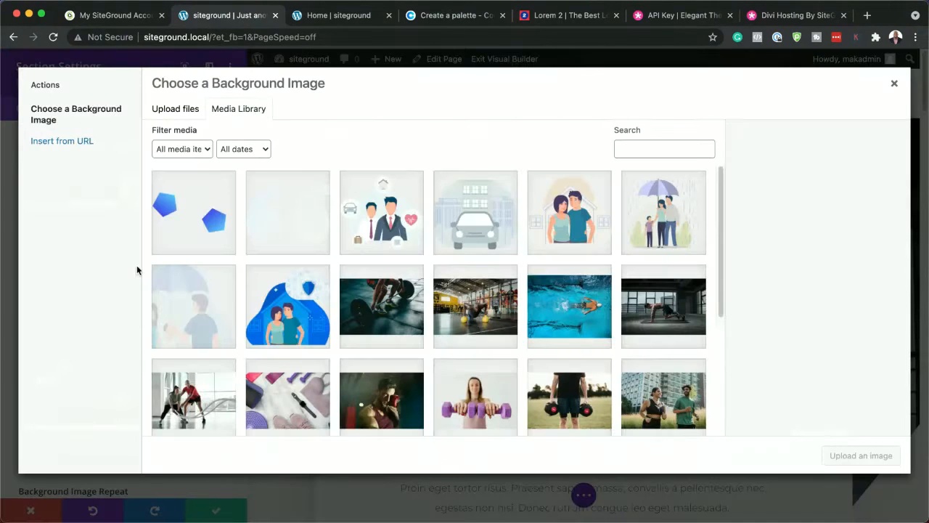
scroll(453, 338, down, 4)
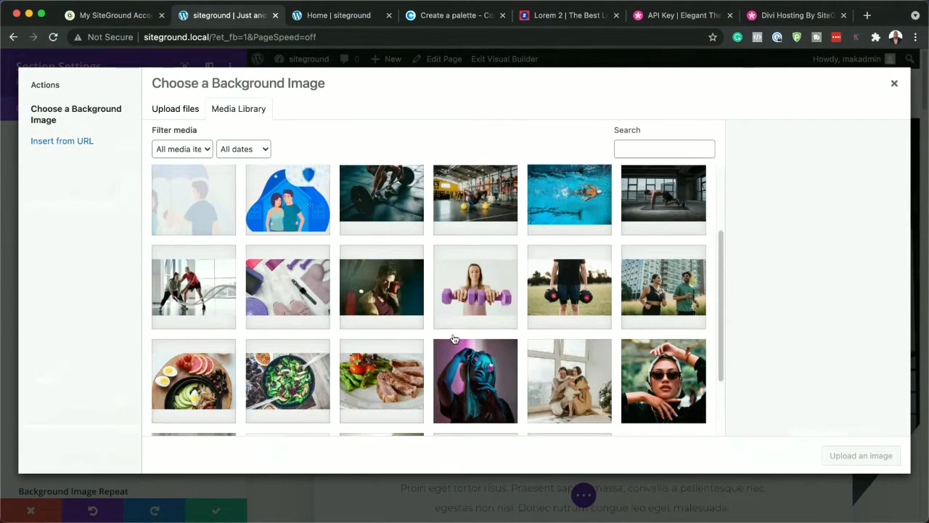
scroll(453, 338, down, 2)
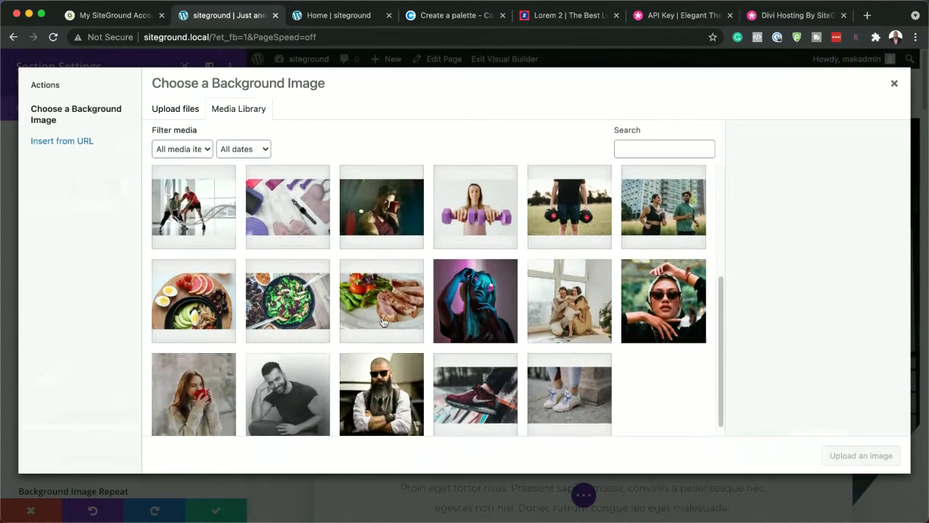
click(391, 309)
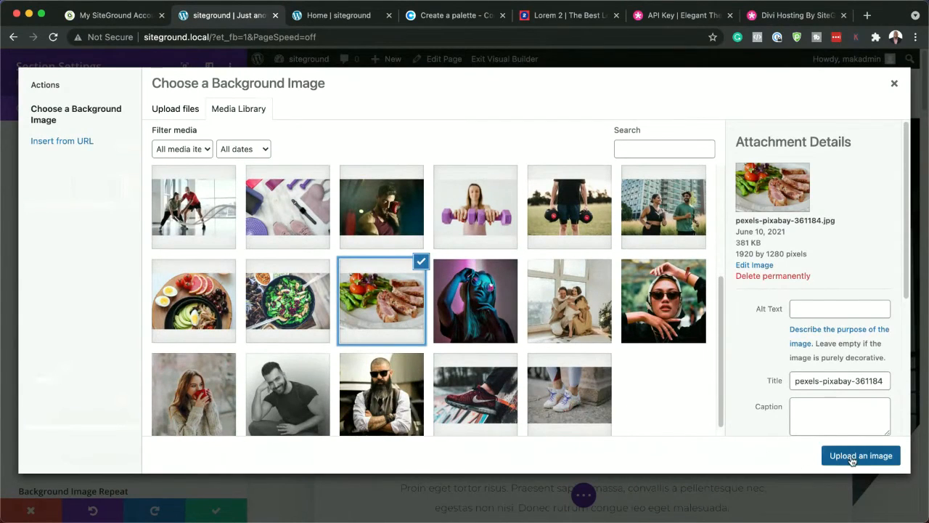
click(850, 466)
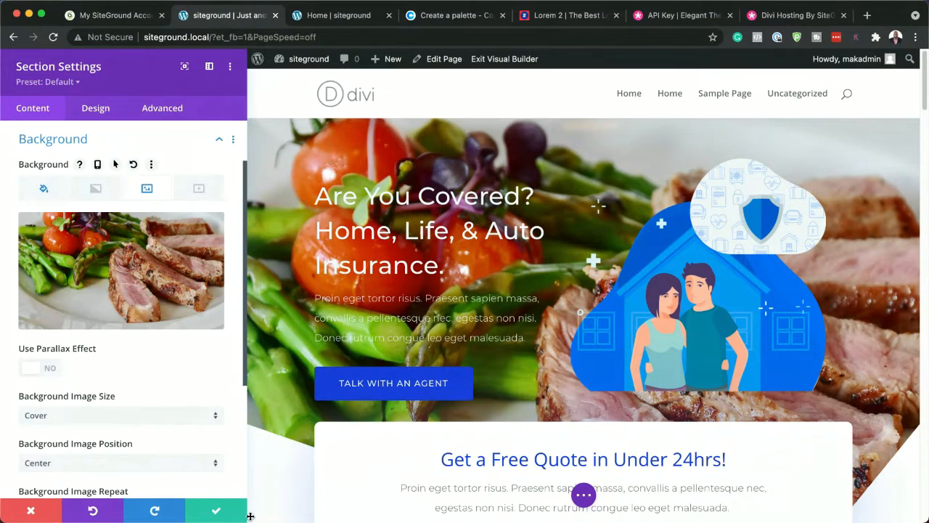
Set the hero section's background color to the darkest saved swatch and the background image blend to Multiply
click(42, 191)
click(63, 349)
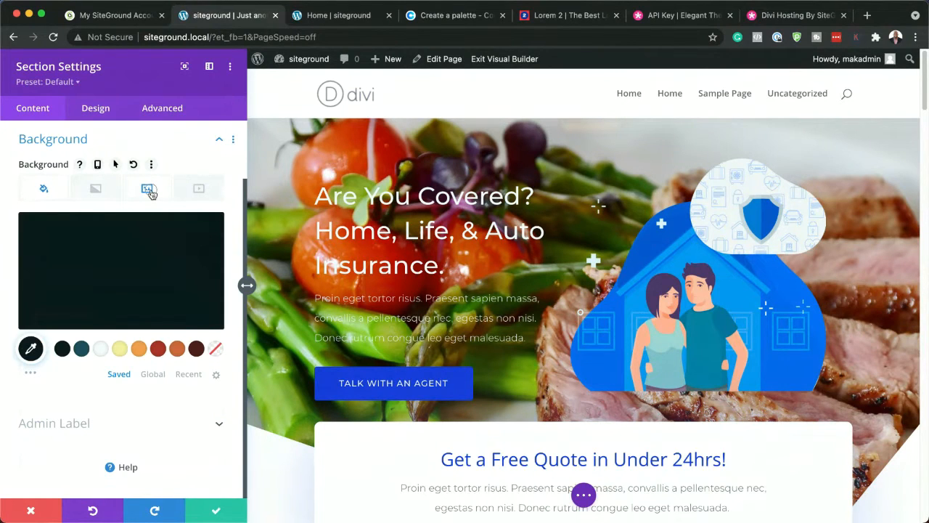
click(149, 190)
scroll(171, 466, down, 2)
scroll(171, 466, down, 2)
click(78, 401)
click(101, 152)
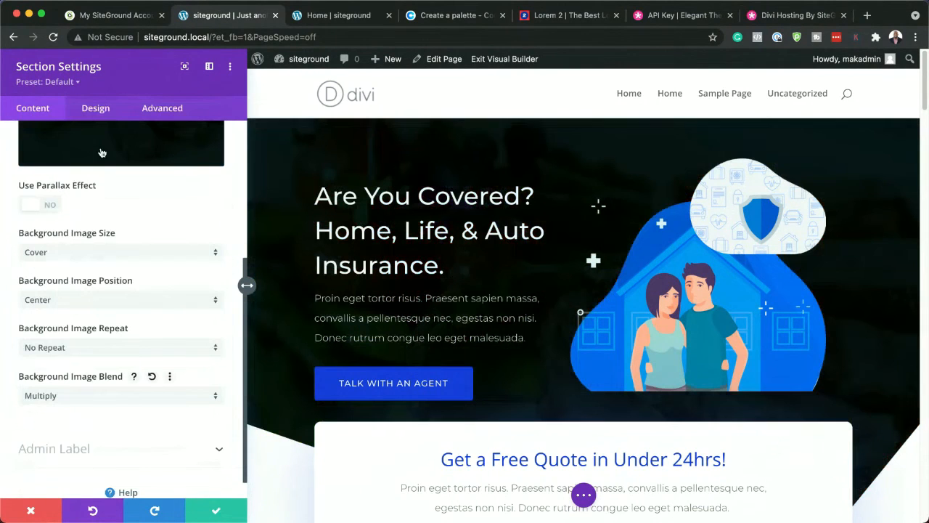
Reduce the opacity of the hero's dark background color to about 0.74 and save the section
scroll(117, 357, up, 6)
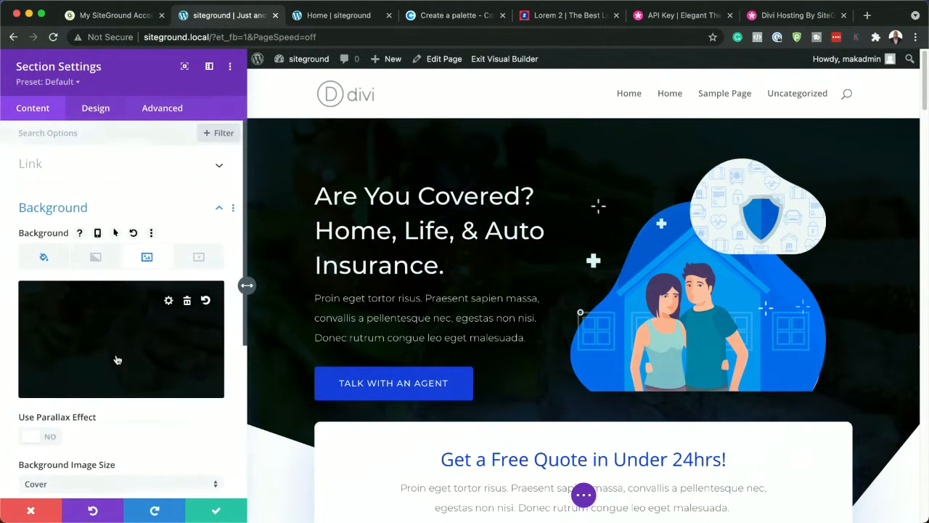
click(45, 258)
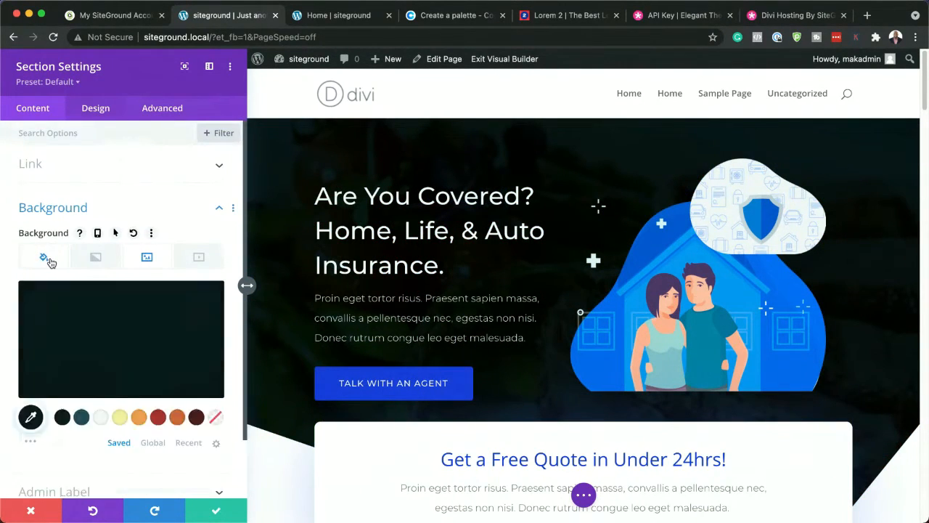
click(149, 340)
drag(209, 310, 212, 331)
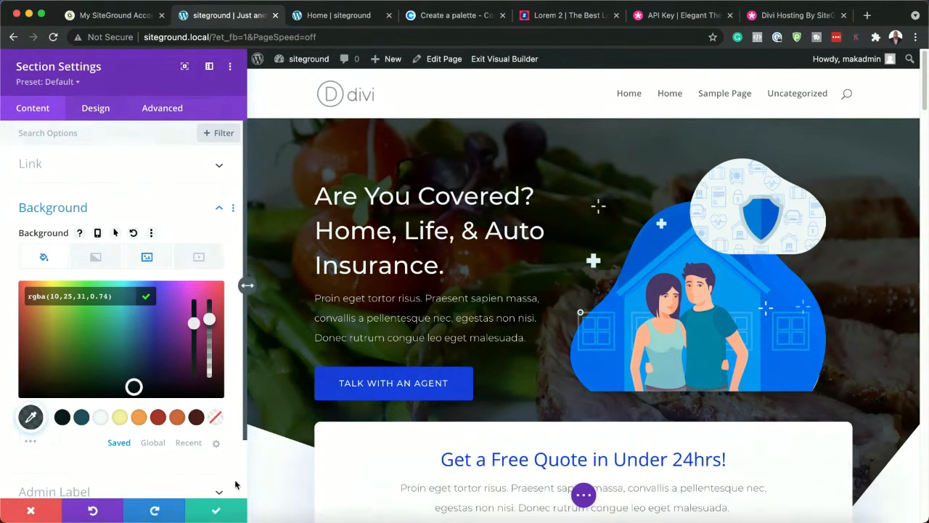
click(218, 512)
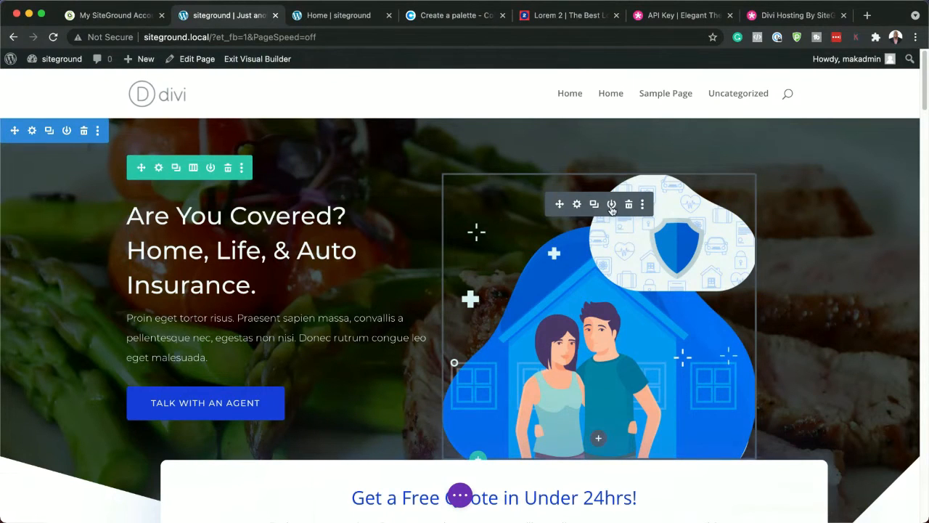
Delete the couple illustration from the hero and set the Talk With An Agent button's background to the saved orange #d0693a
click(630, 206)
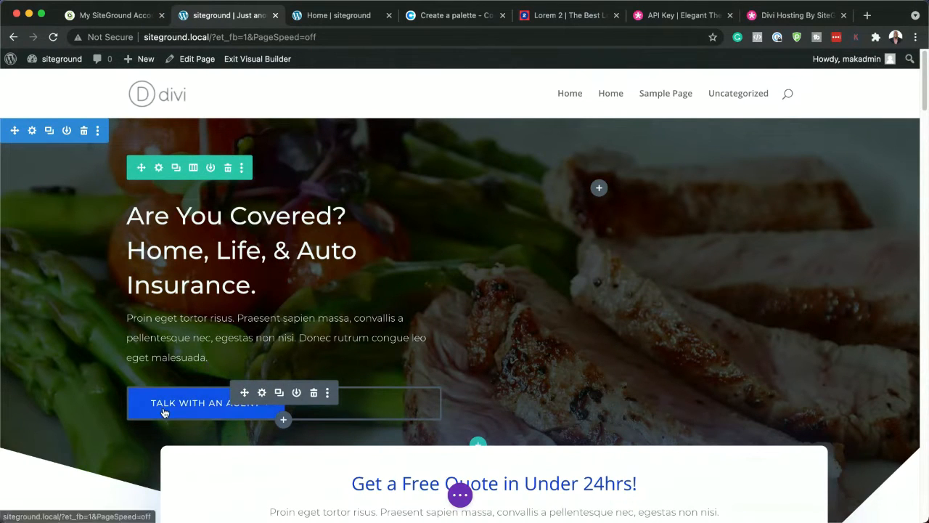
click(263, 393)
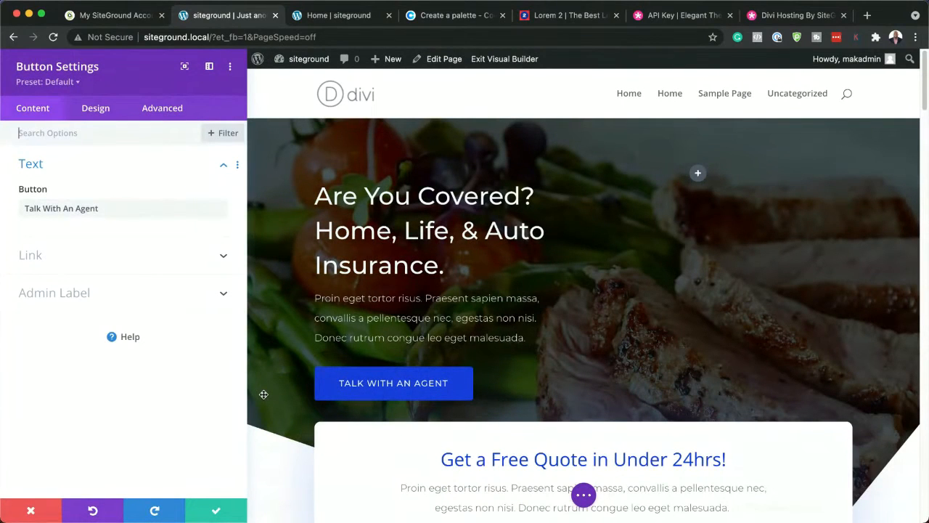
click(101, 112)
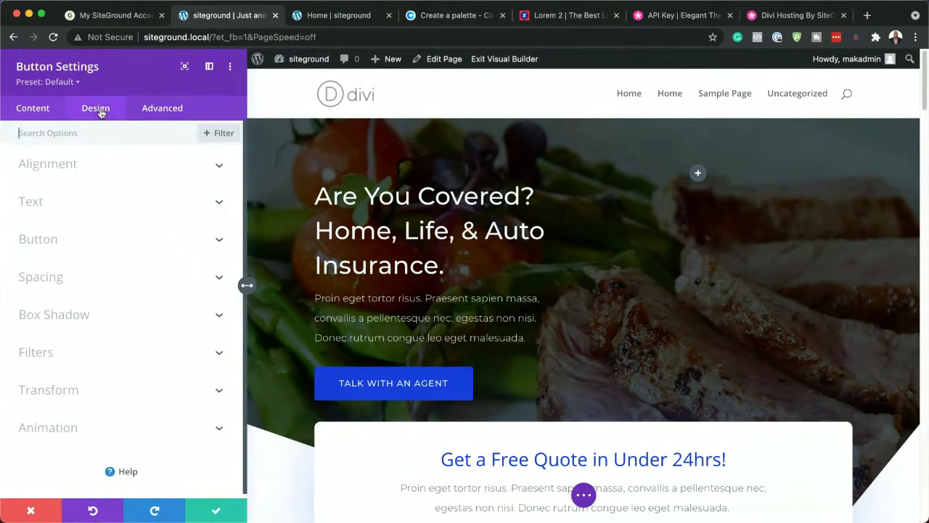
click(63, 241)
scroll(109, 428, down, 5)
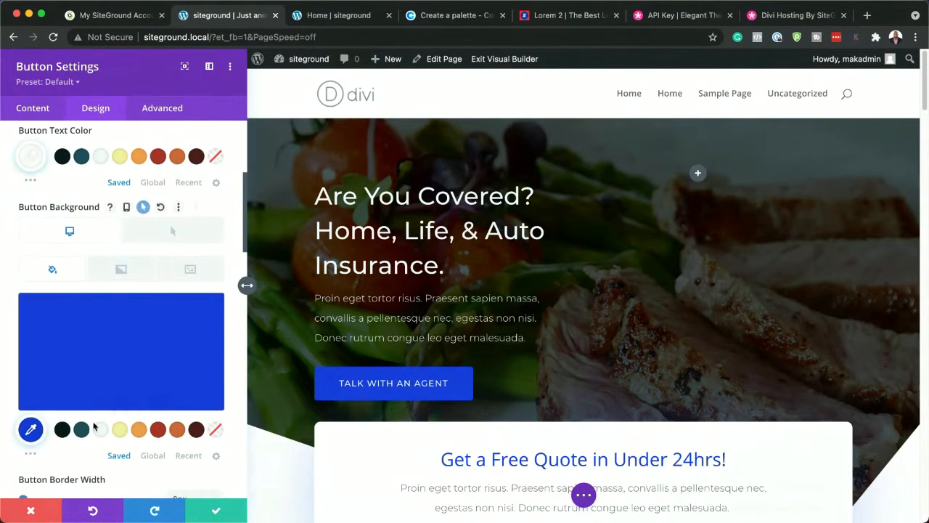
click(177, 431)
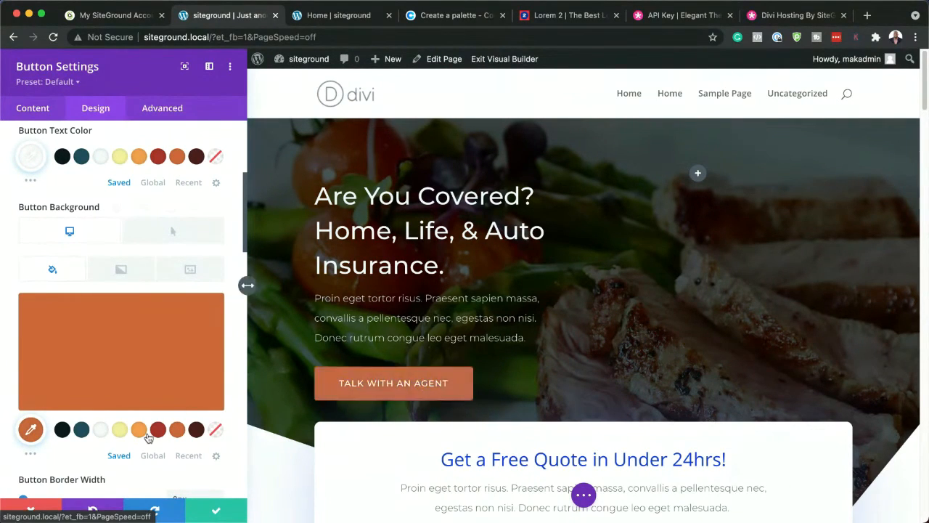
click(159, 431)
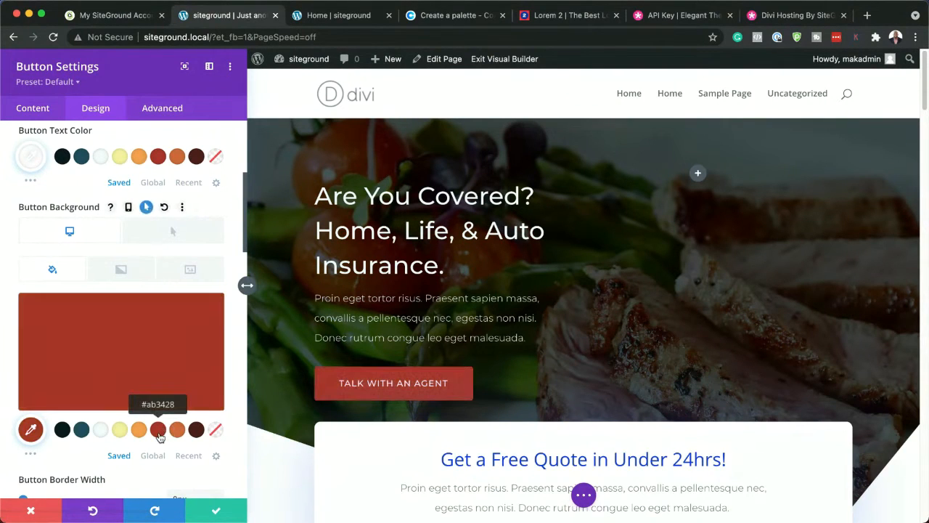
click(177, 431)
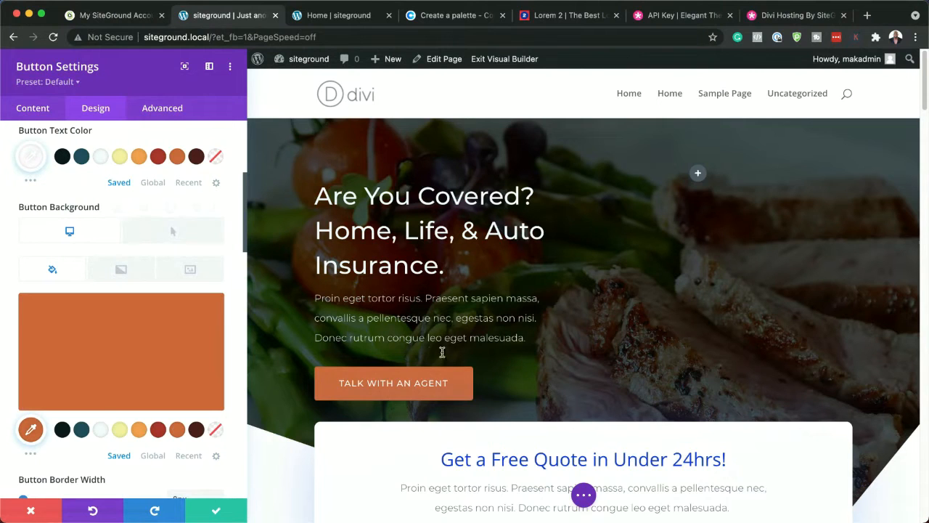
scroll(429, 365, down, 1)
click(216, 509)
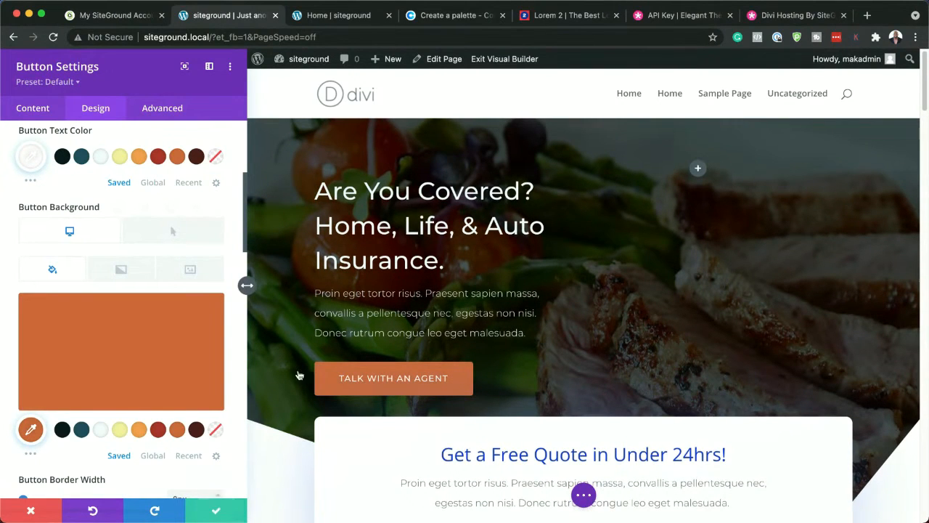
Change the title of the white call-to-action box below the hero to "Get a Free Meal Plan"
scroll(395, 374, down, 5)
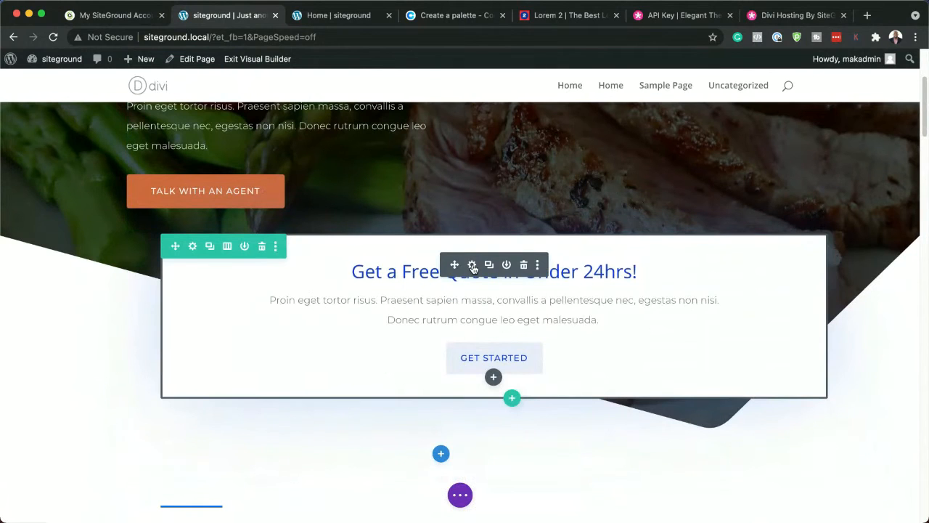
click(472, 265)
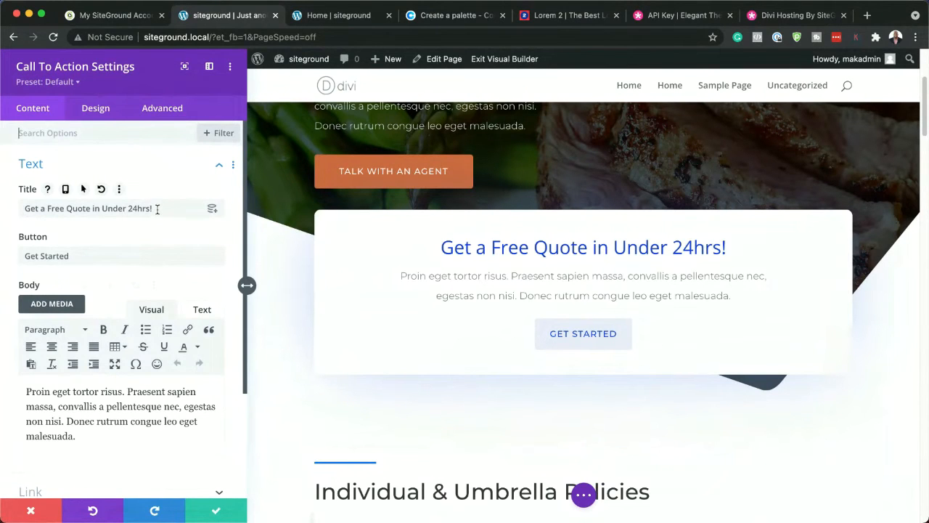
drag(159, 209, 5, 194)
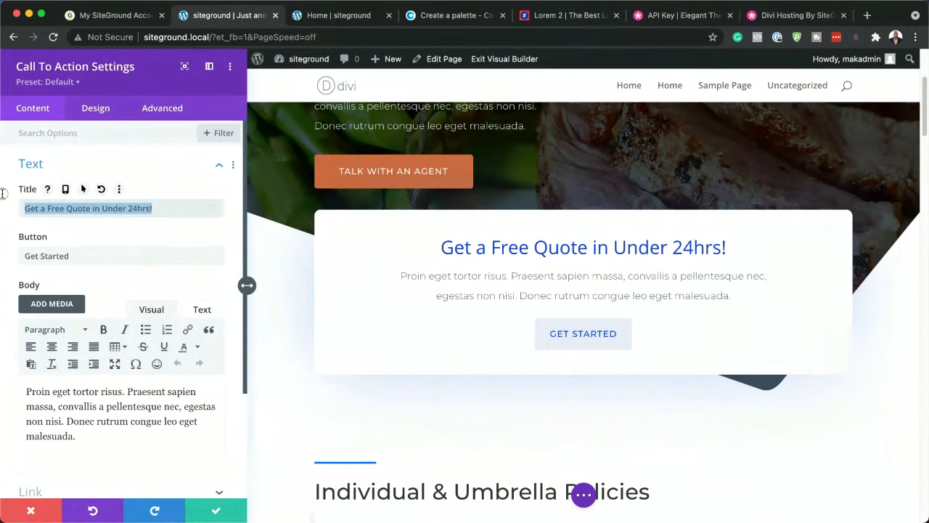
click(65, 209)
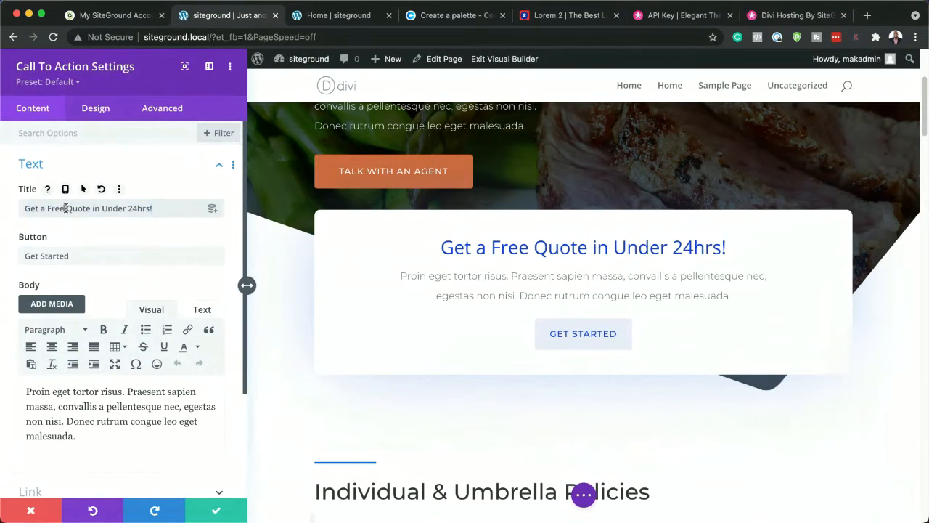
drag(66, 208, 162, 217)
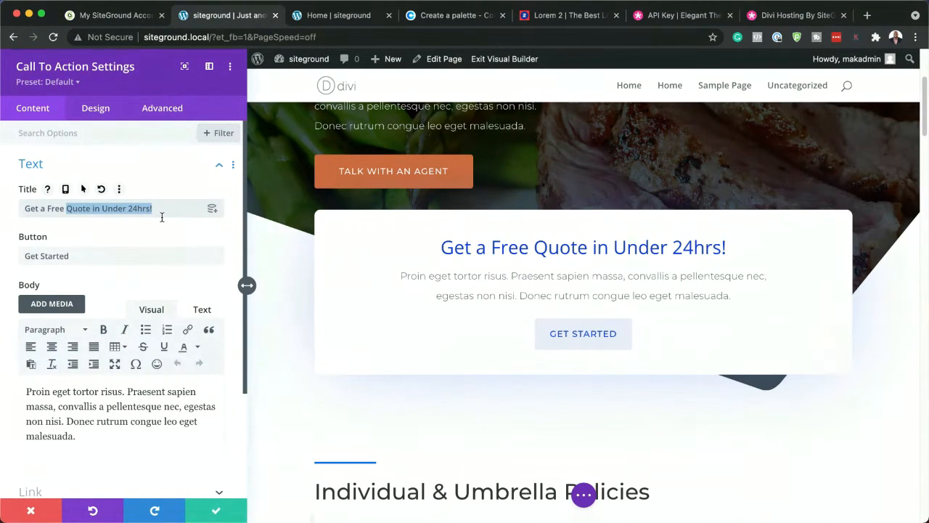
text(Me)
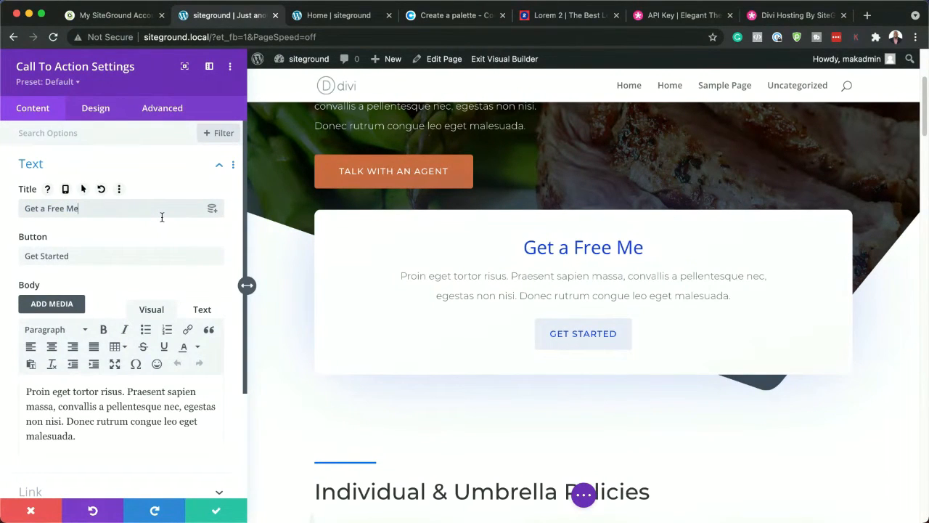
text(AL)
key(BackSpace)
key(BackSpace)
text(al )
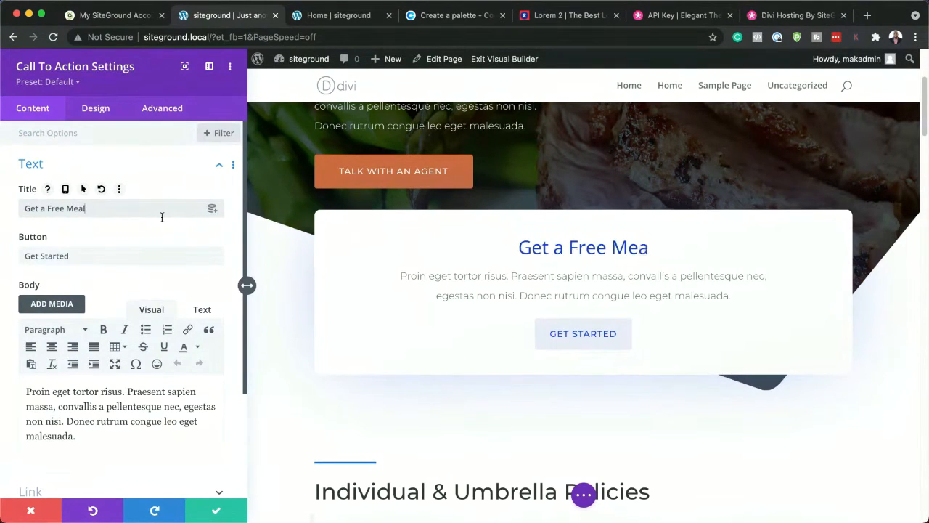
text(Plan)
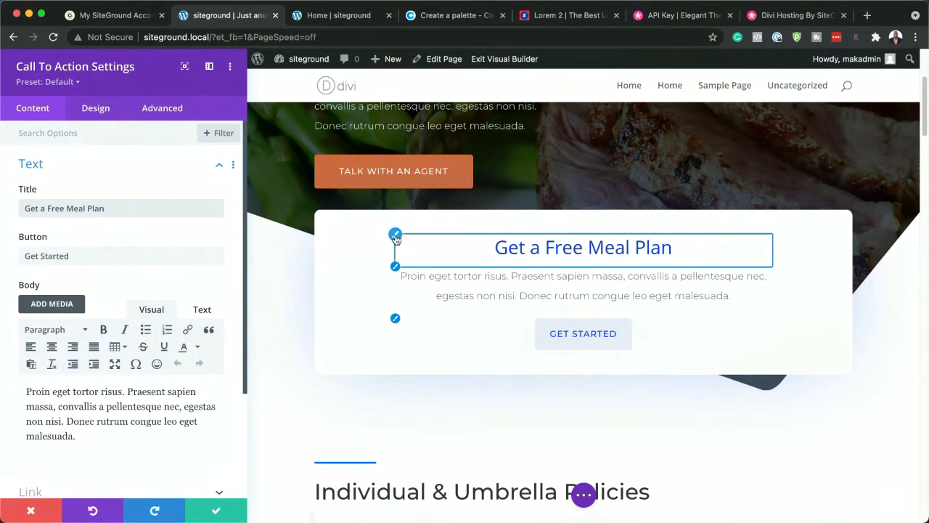
Set the call-to-action's title text to the saved red and its body text to the saved dark brown
click(395, 236)
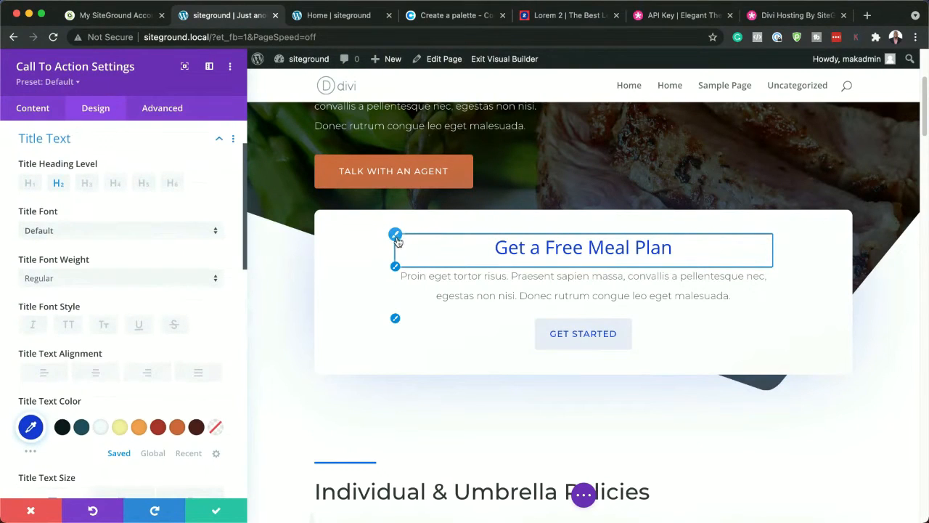
click(158, 430)
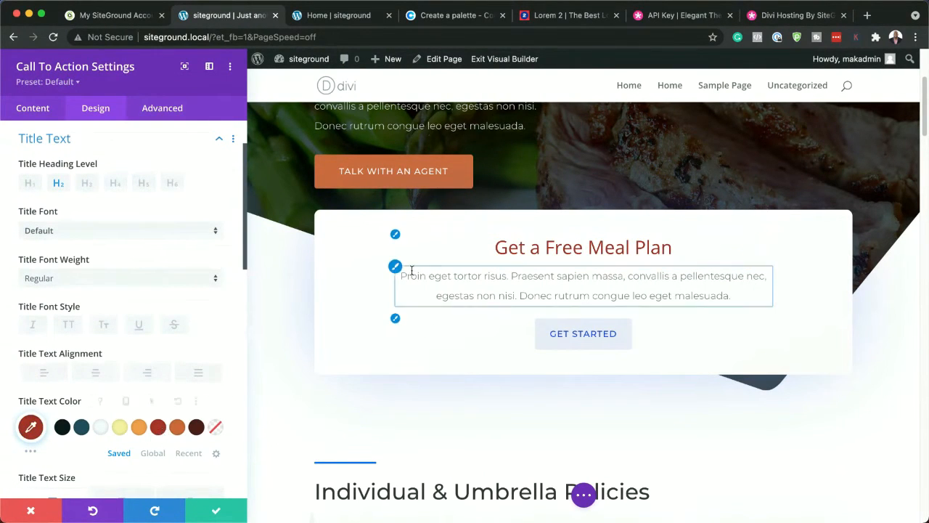
click(395, 267)
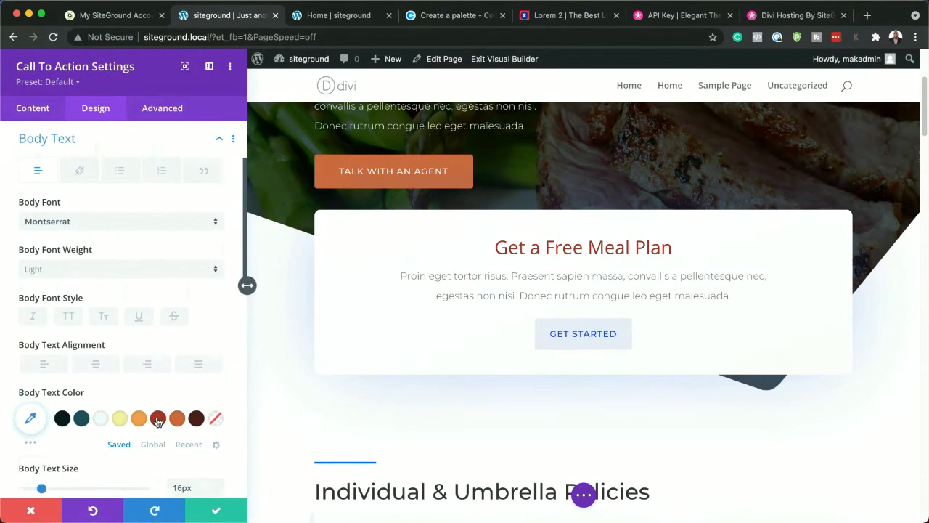
click(196, 419)
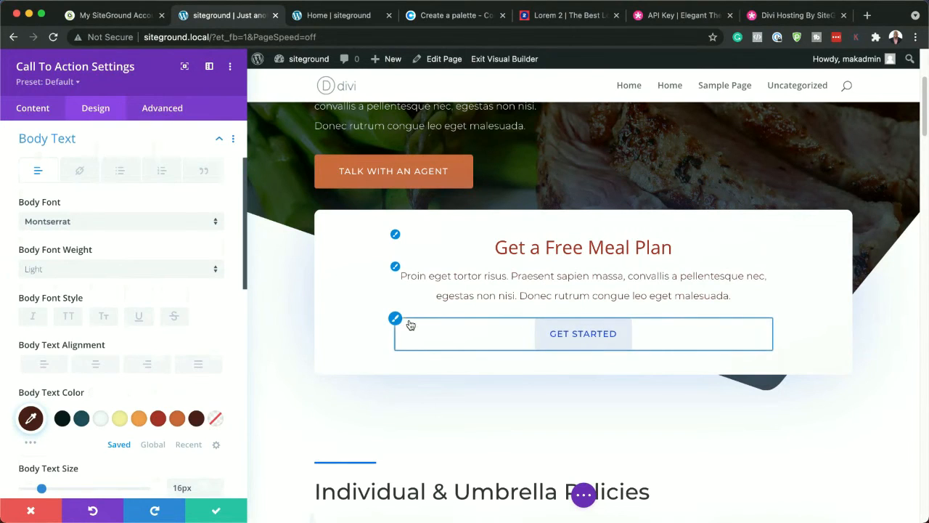
Set the Get Started button's text color to saved yellow #f5ee9e and background to dark brown #4d1e19, and save the call-to-action
click(397, 324)
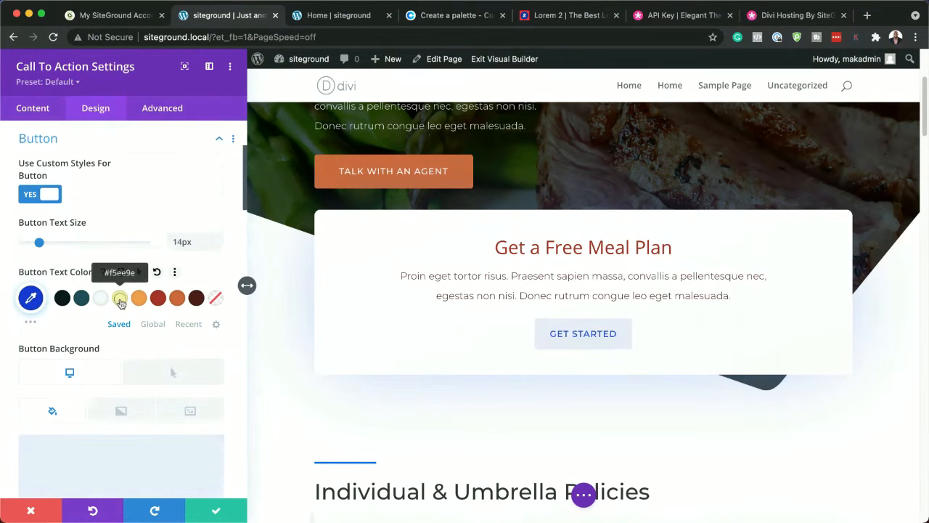
click(119, 300)
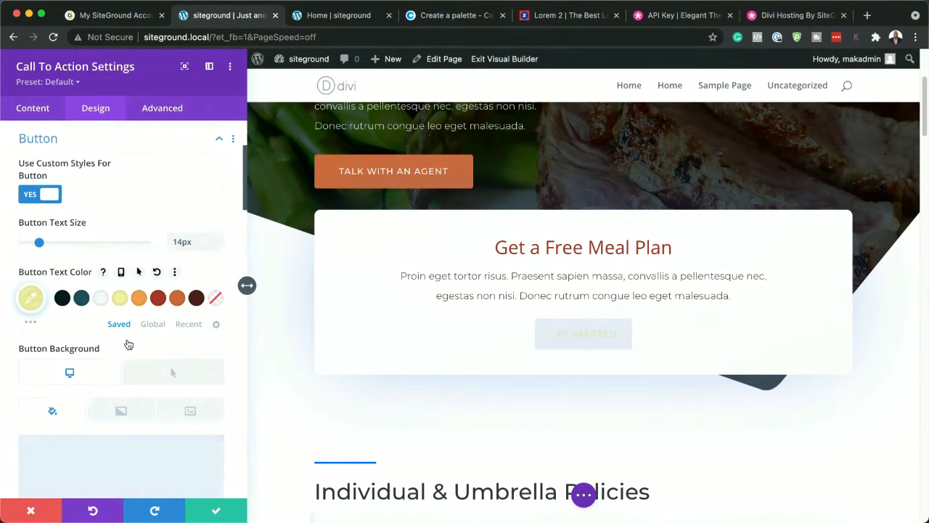
scroll(145, 348, down, 3)
click(160, 375)
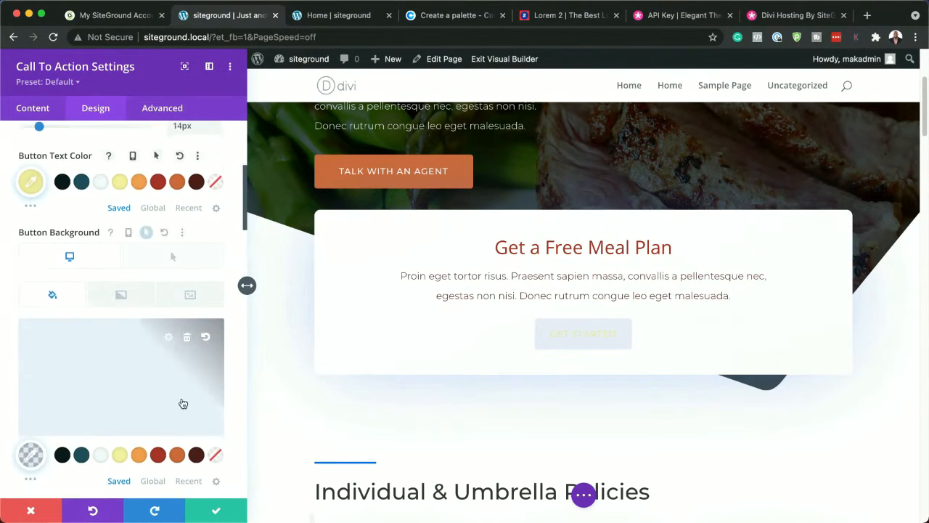
click(198, 454)
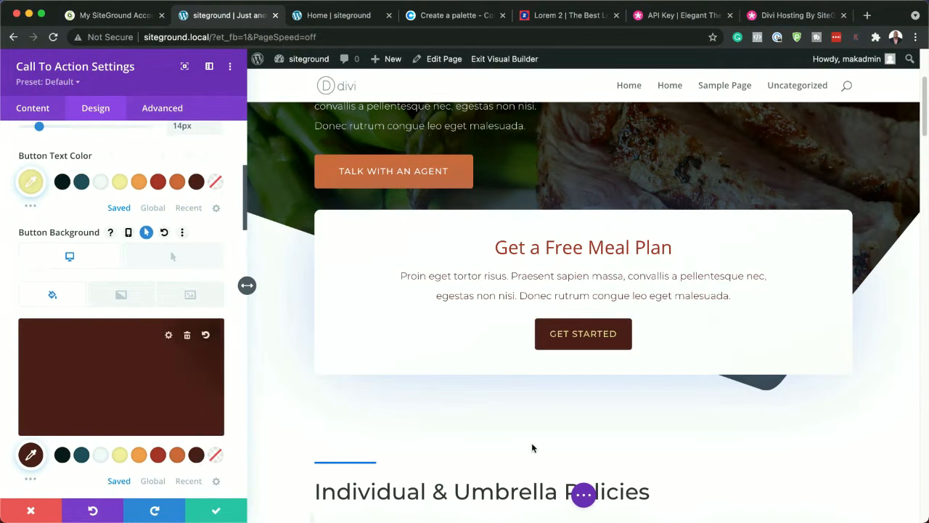
scroll(496, 425, up, 1)
scroll(496, 424, up, 5)
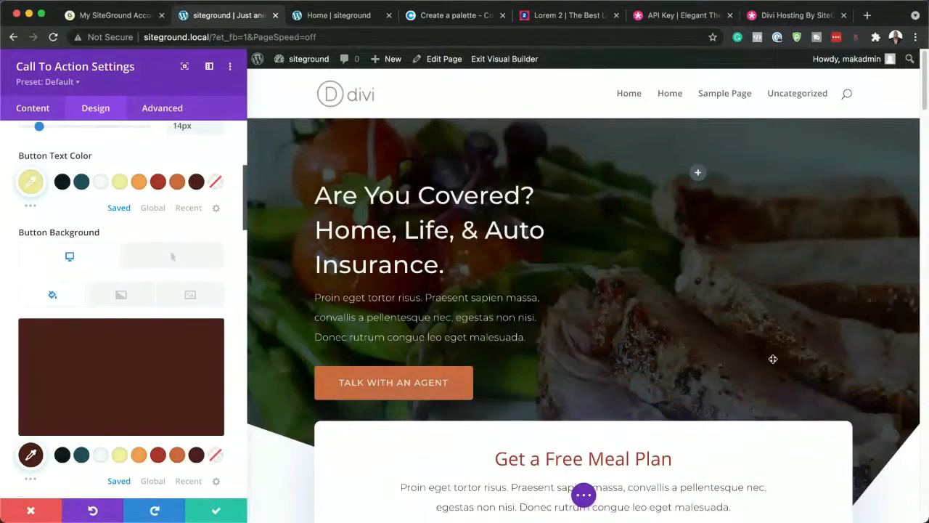
scroll(718, 352, down, 5)
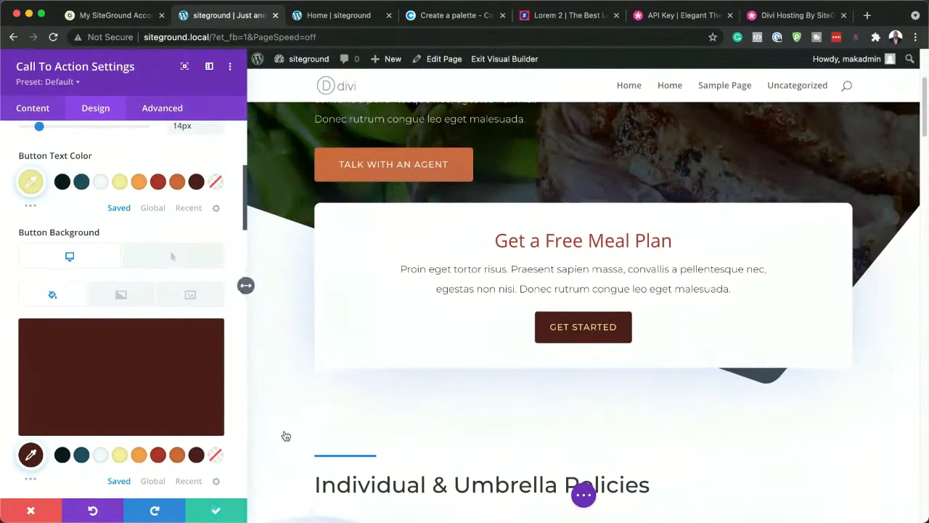
click(239, 505)
Replace the Life Insurance blurb's image with the salad photo pexels-kaboompics-com-5938-scaled.jpg from the media library and save it
scroll(391, 345, down, 6)
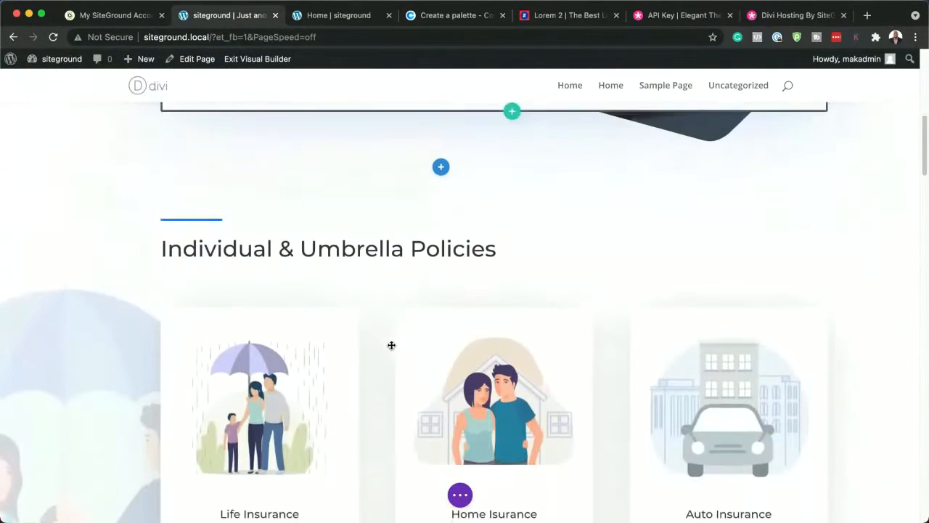
scroll(530, 336, down, 1)
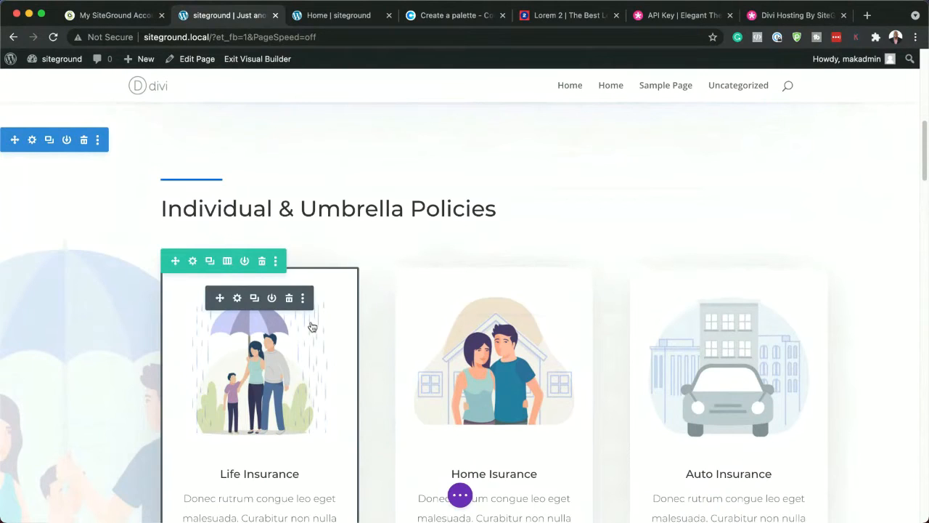
scroll(311, 323, down, 3)
scroll(309, 321, down, 2)
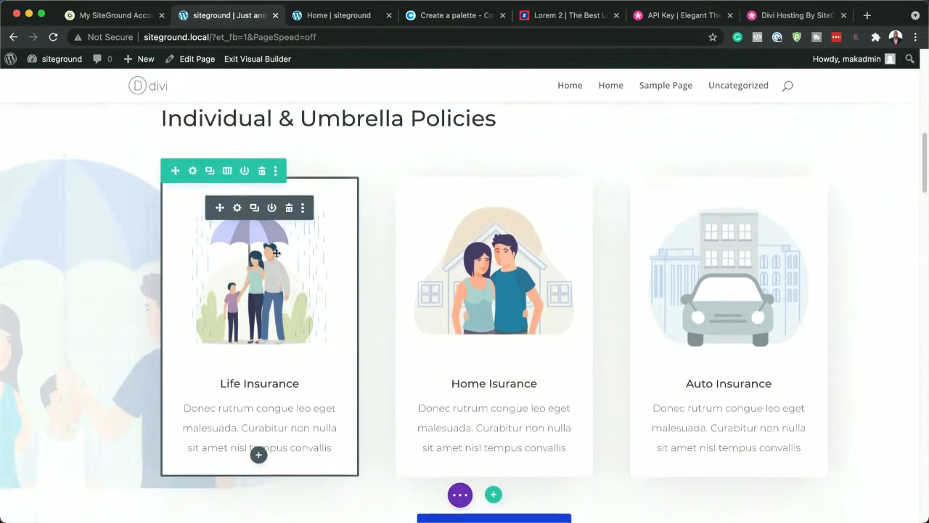
click(237, 208)
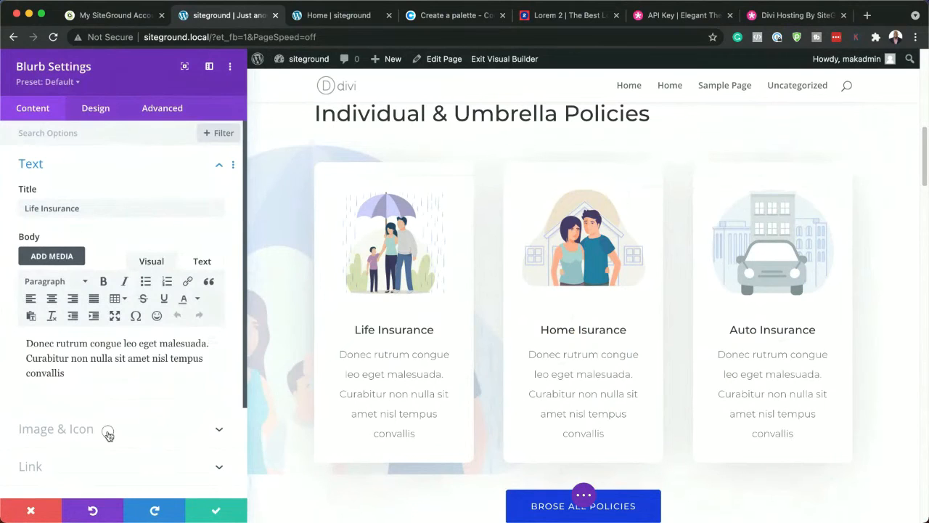
click(109, 436)
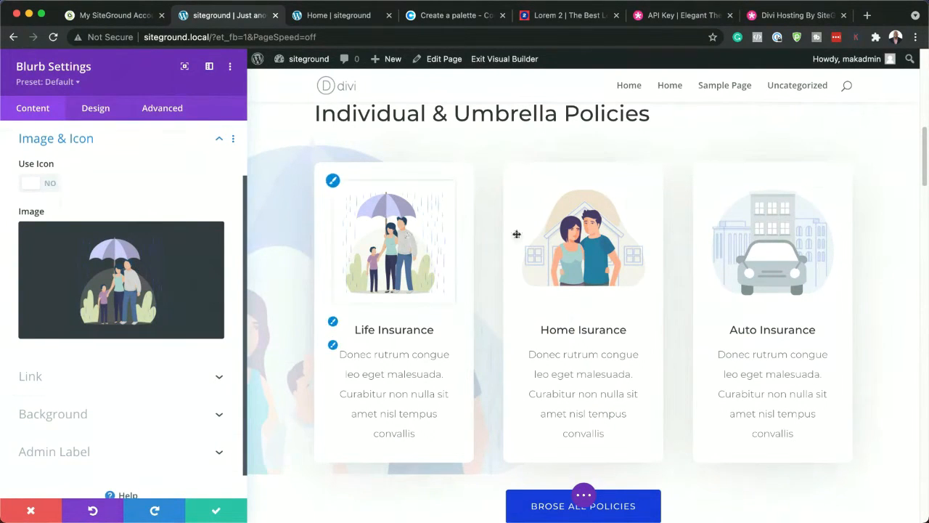
click(116, 283)
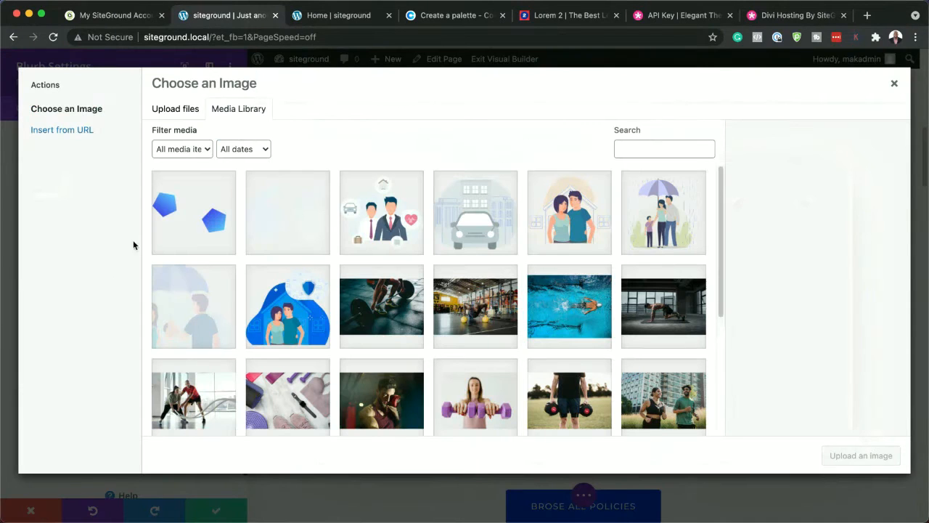
scroll(366, 279, down, 5)
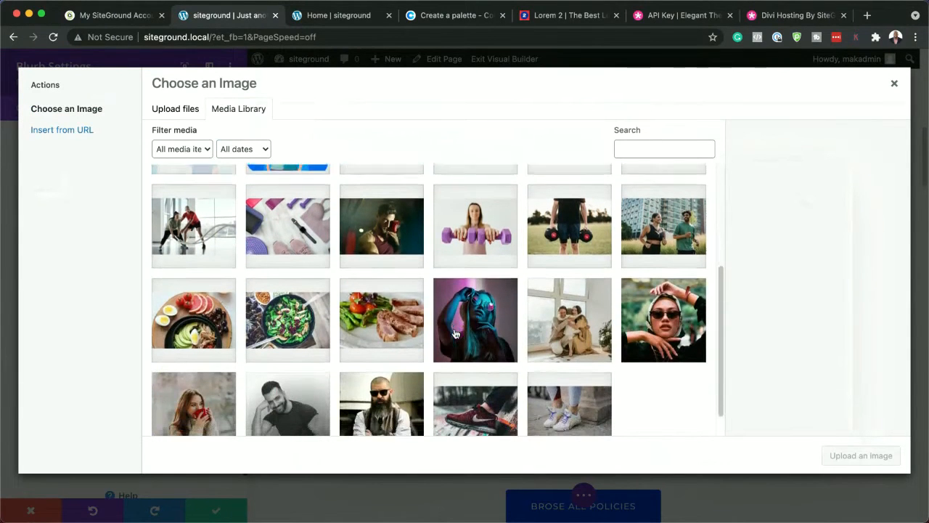
click(300, 292)
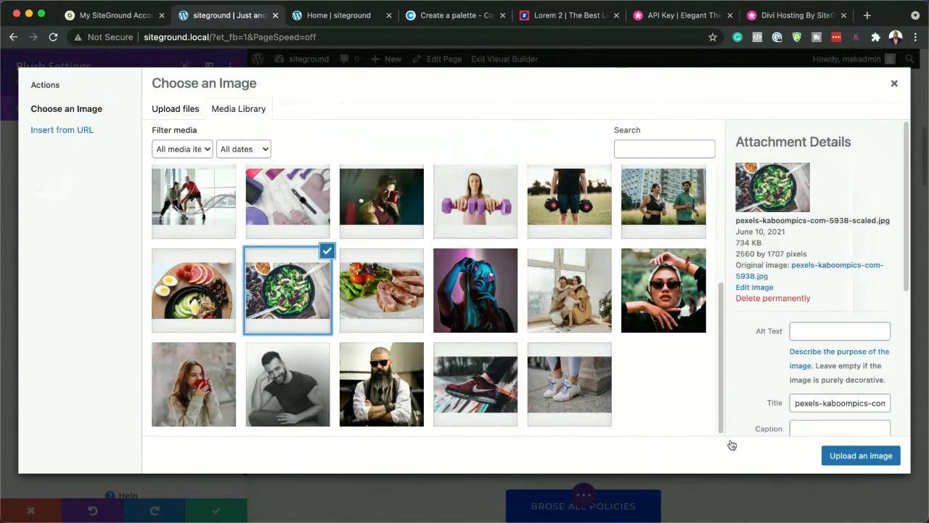
click(860, 455)
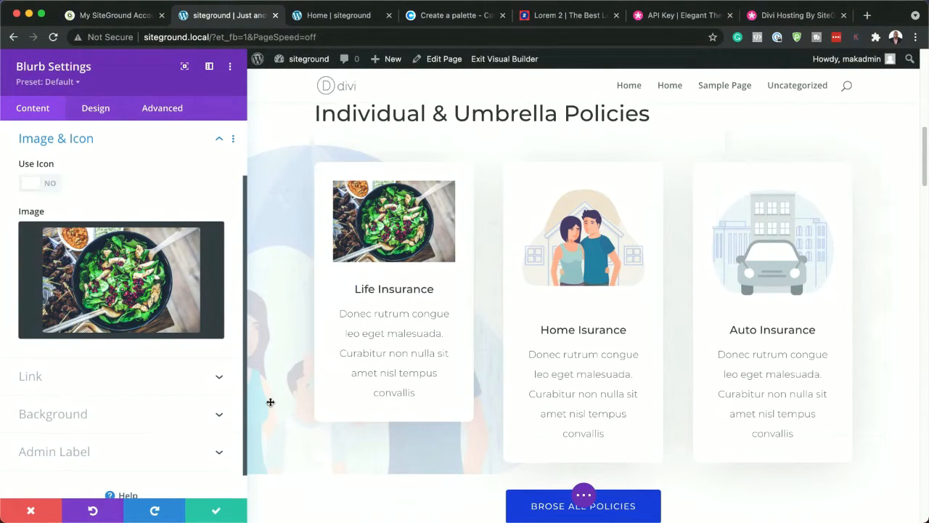
click(217, 514)
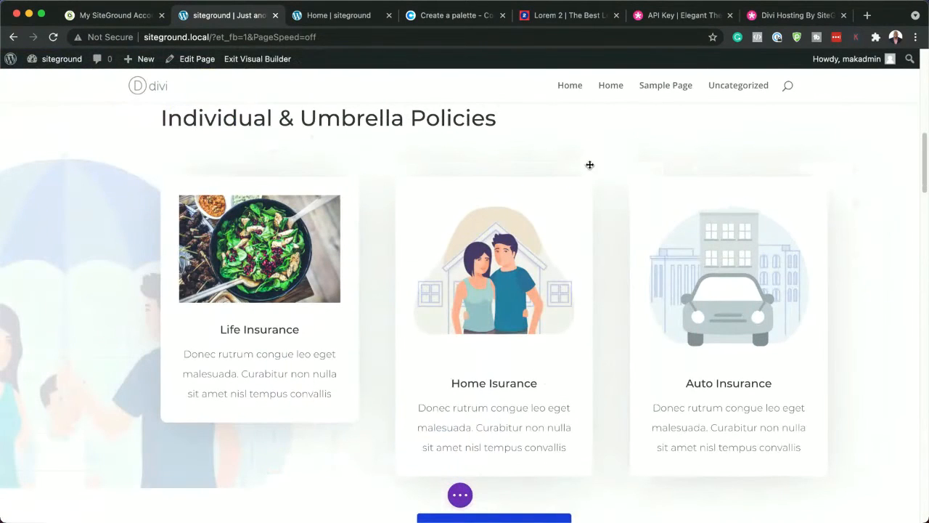
Replace the Home Isurance blurb's image with the food platter photo pexels-jane-d-793759.jpg from the media library and save the blurb
click(472, 209)
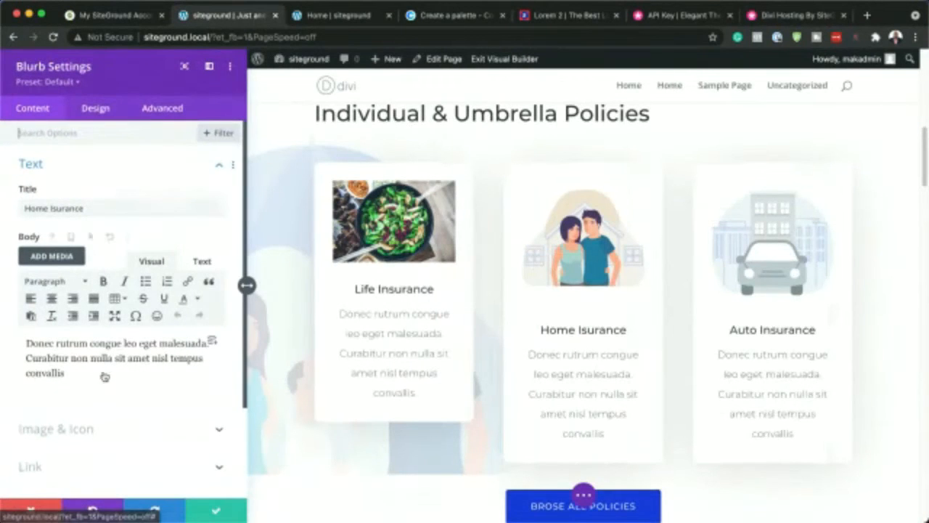
click(100, 429)
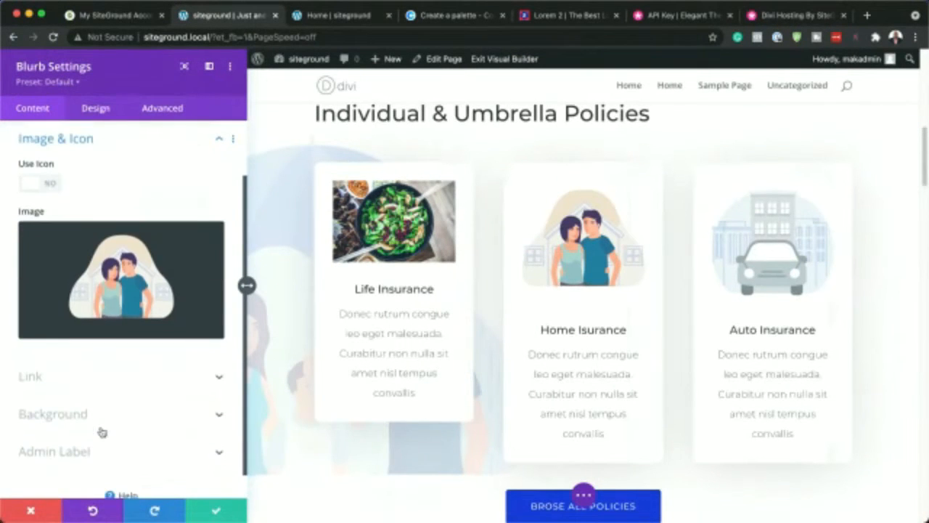
click(176, 277)
scroll(472, 312, down, 5)
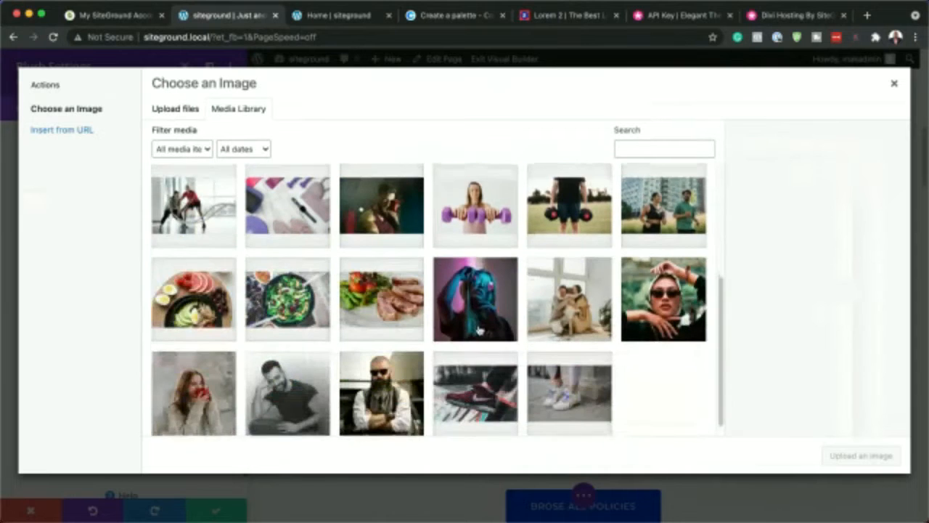
click(210, 298)
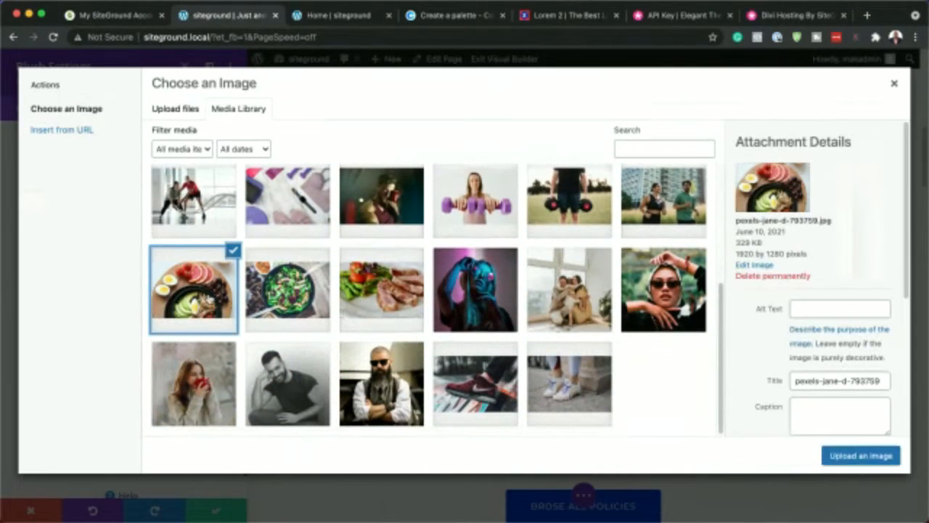
click(848, 457)
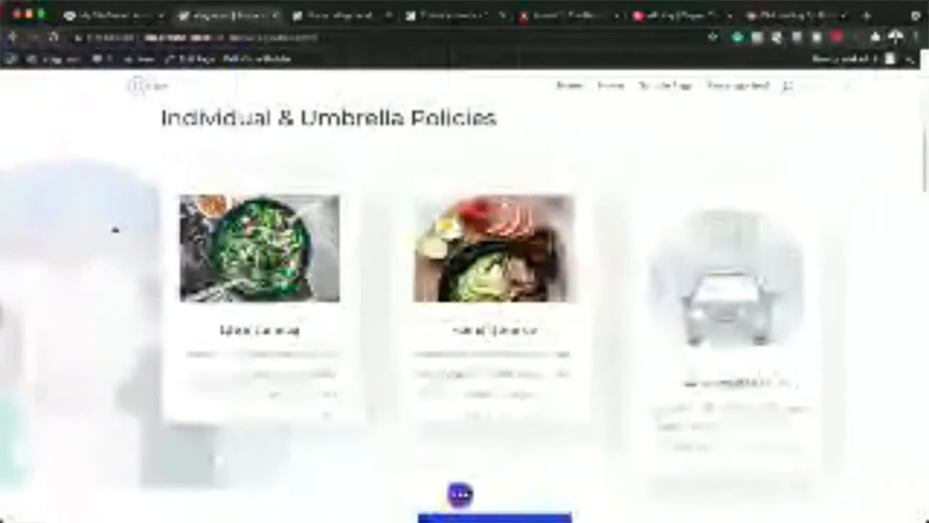
Show the modified styles of the Individual & Umbrella Policies section and remove its umbrella background image
scroll(89, 299, up, 1)
scroll(87, 300, up, 1)
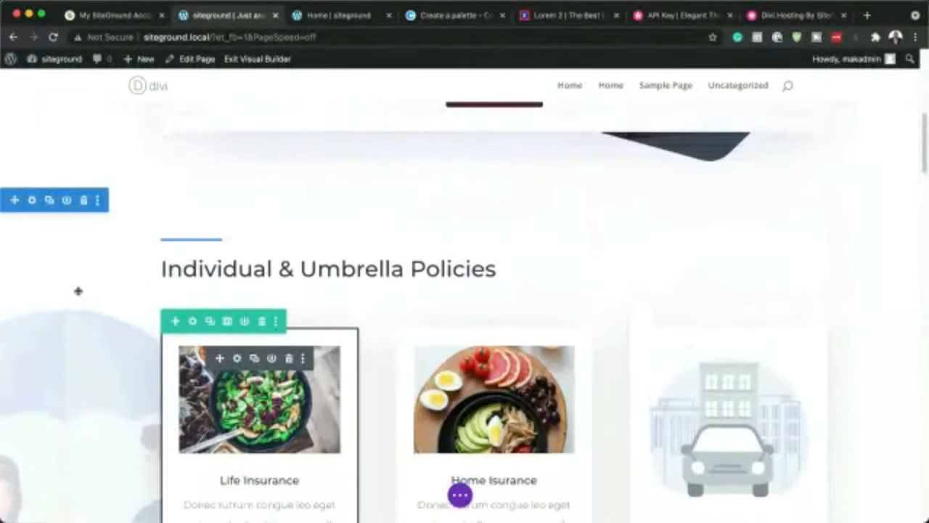
click(32, 199)
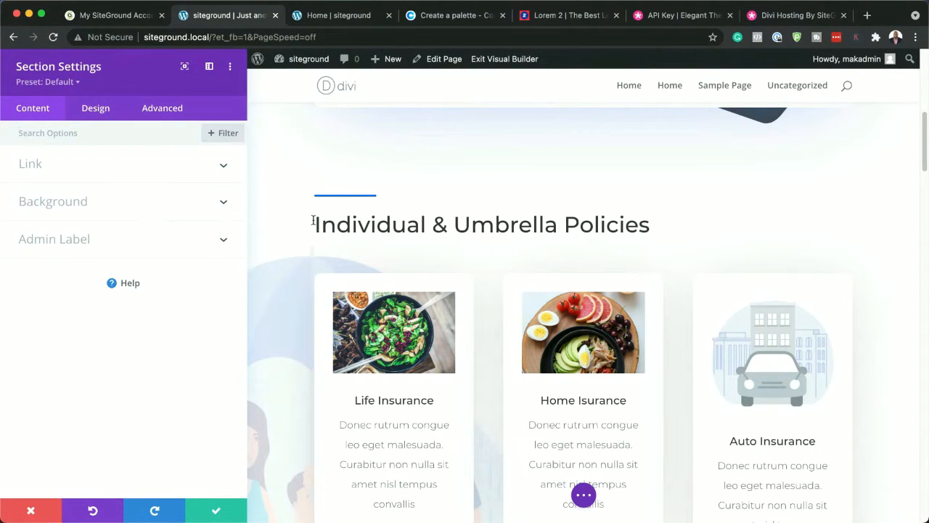
click(231, 67)
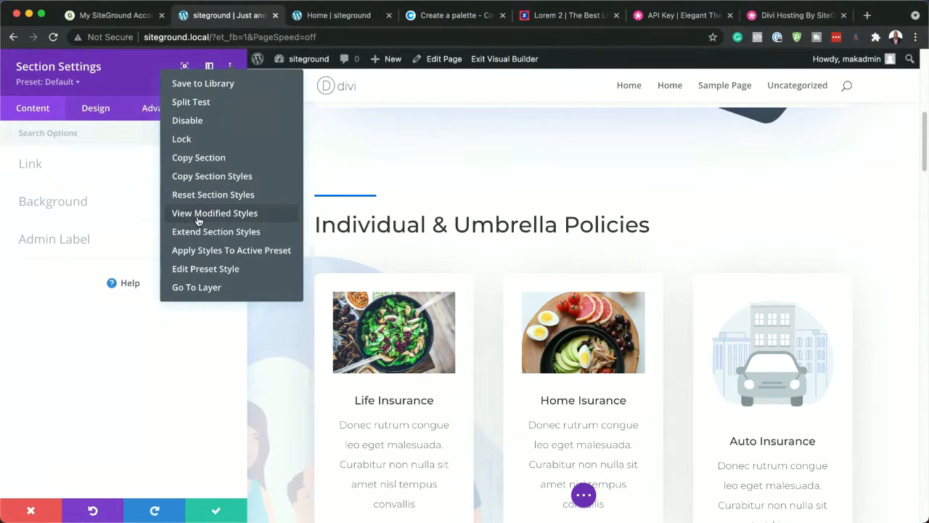
click(232, 220)
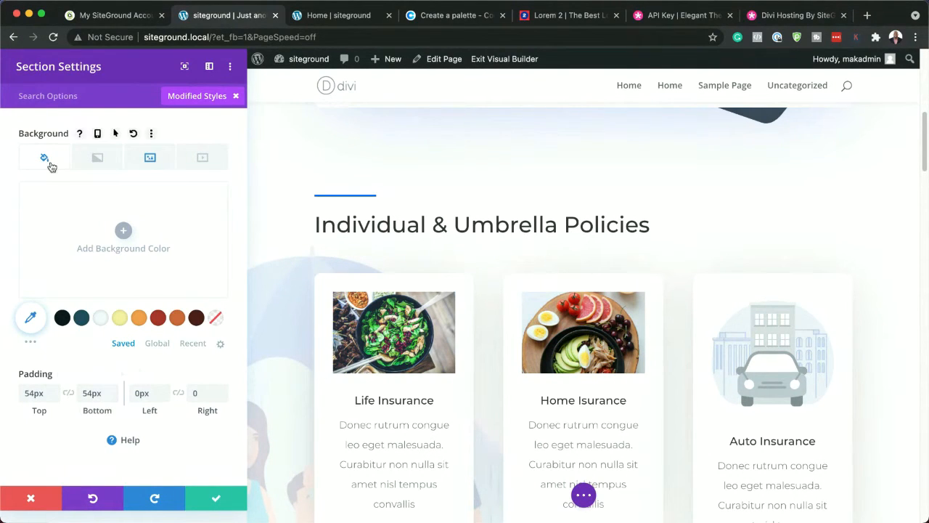
click(150, 158)
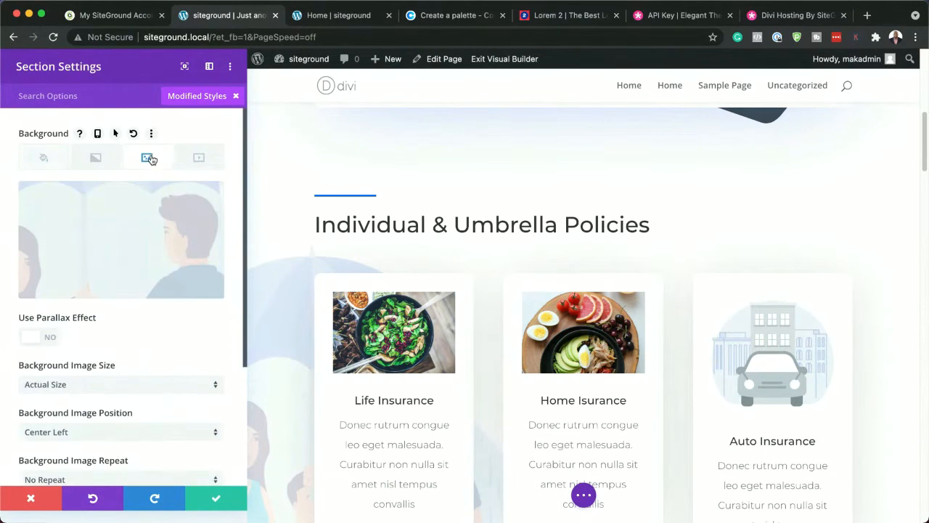
mouse_move(167, 221)
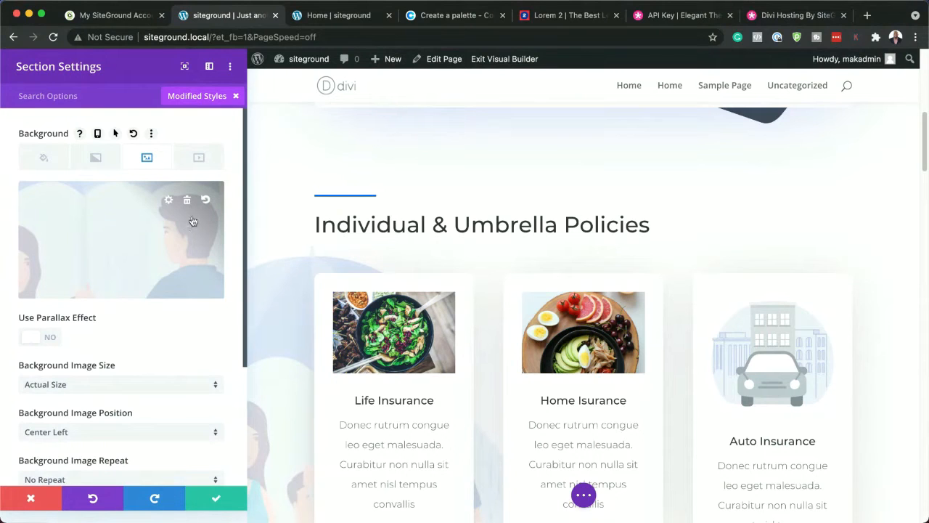
click(188, 201)
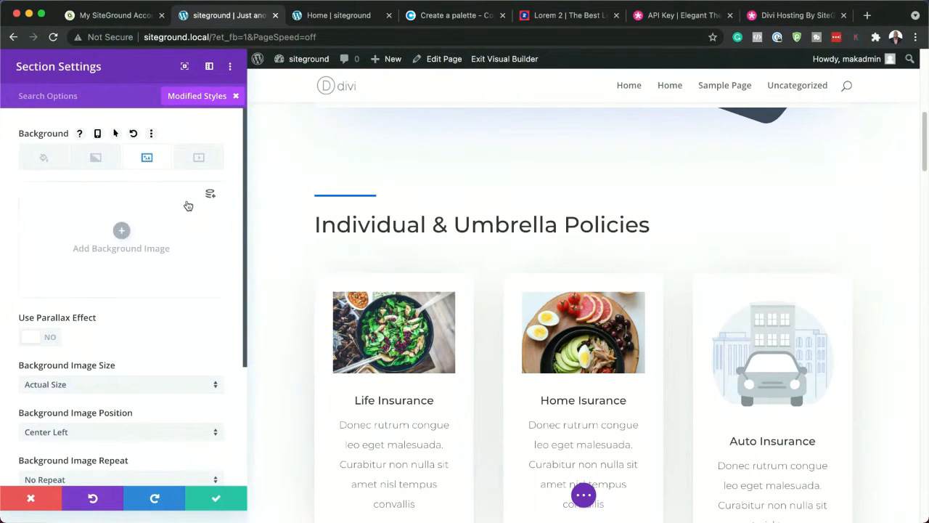
Add the photo of two joggers in front of a building from the media library as the policies section's background image
click(121, 230)
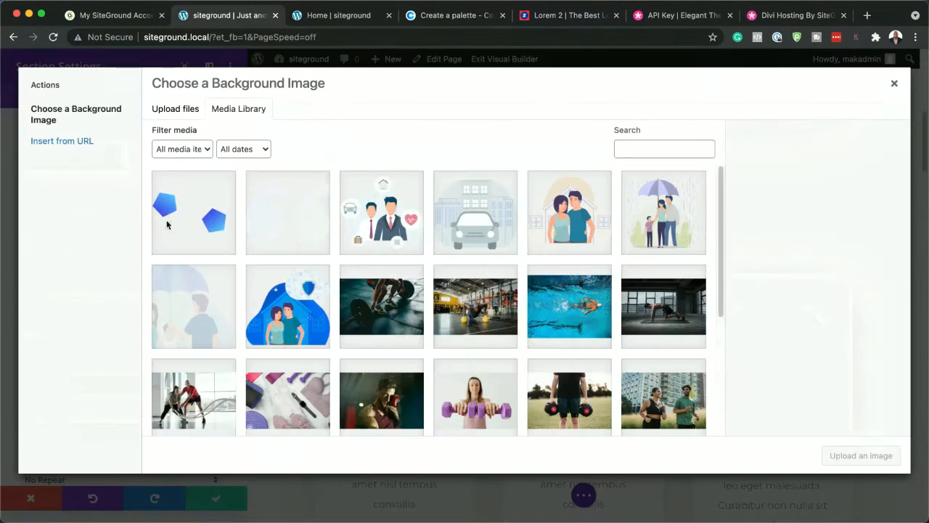
scroll(467, 307, down, 5)
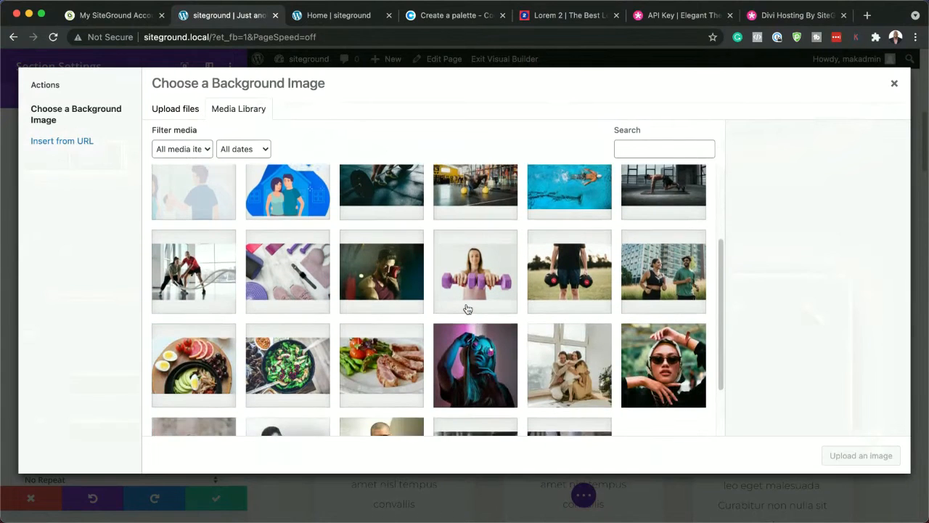
scroll(466, 308, down, 2)
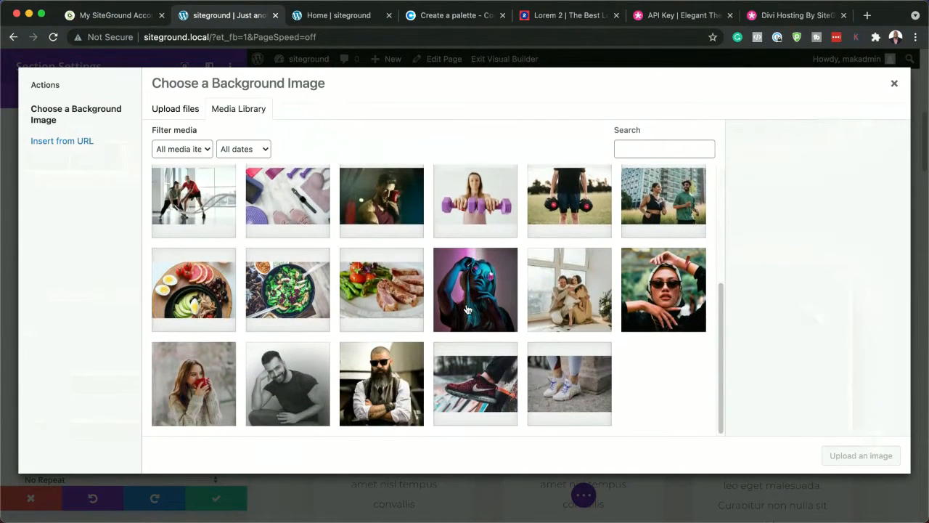
click(672, 200)
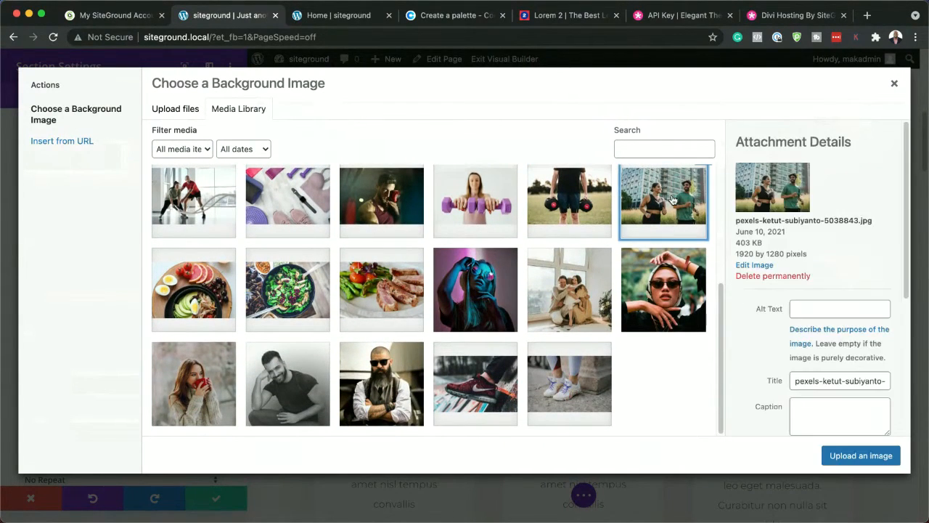
click(880, 458)
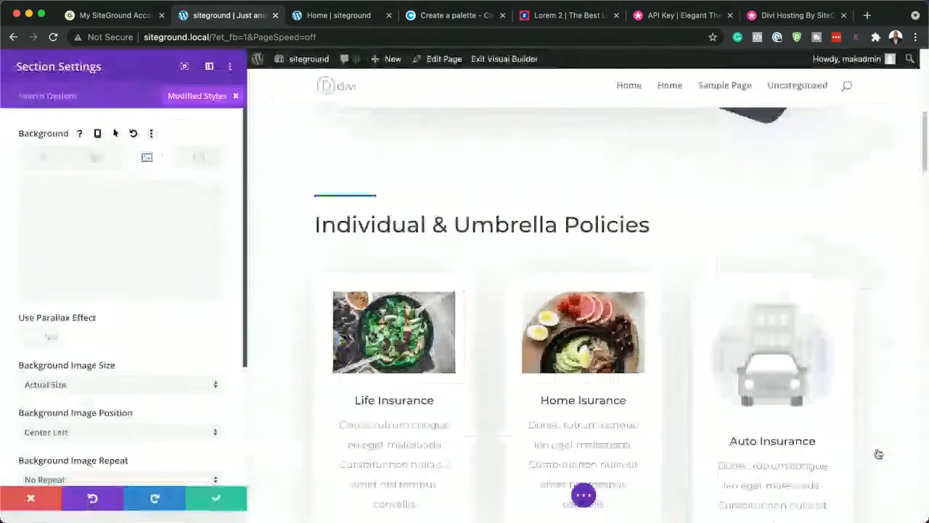
Set the policies section's background image size to Fit
scroll(640, 332, down, 5)
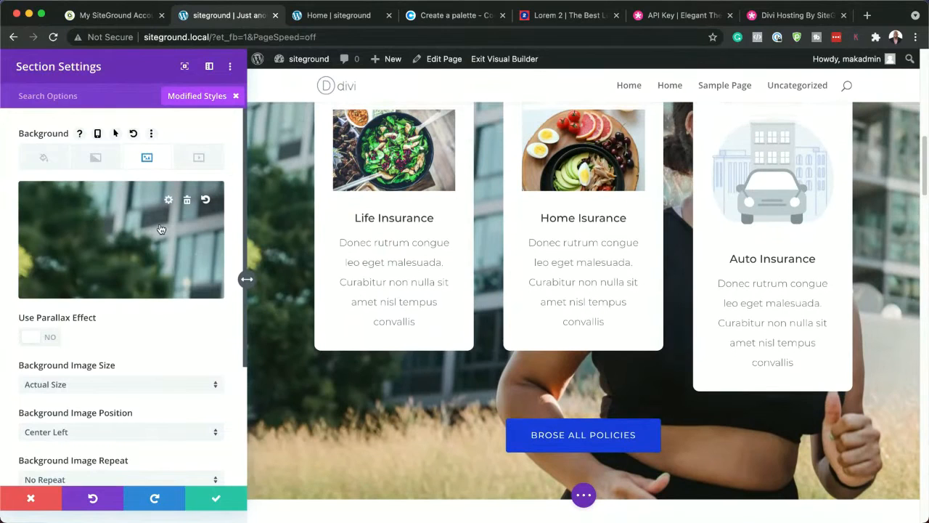
scroll(155, 279, down, 2)
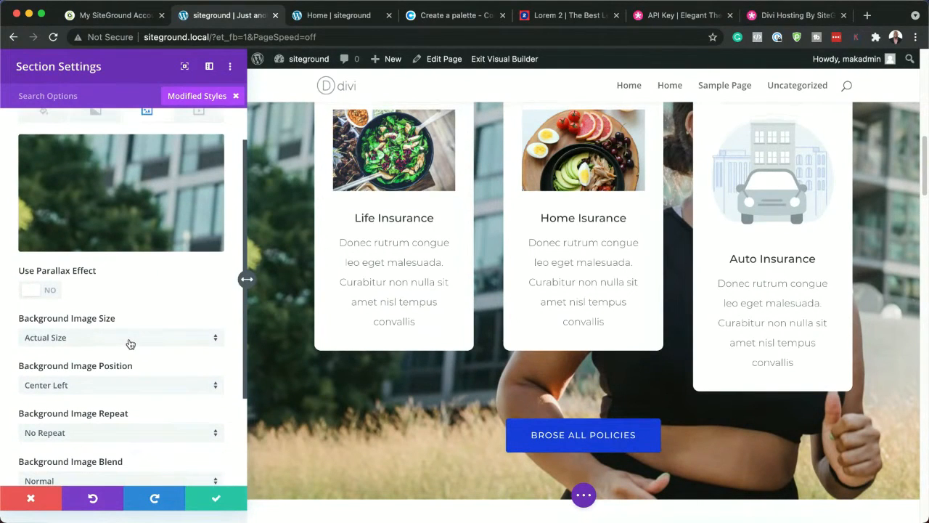
click(131, 344)
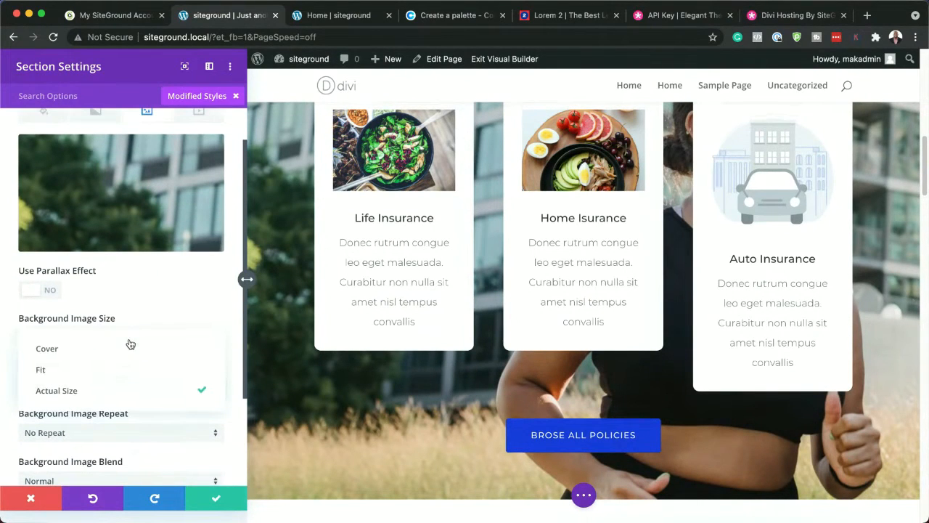
click(110, 371)
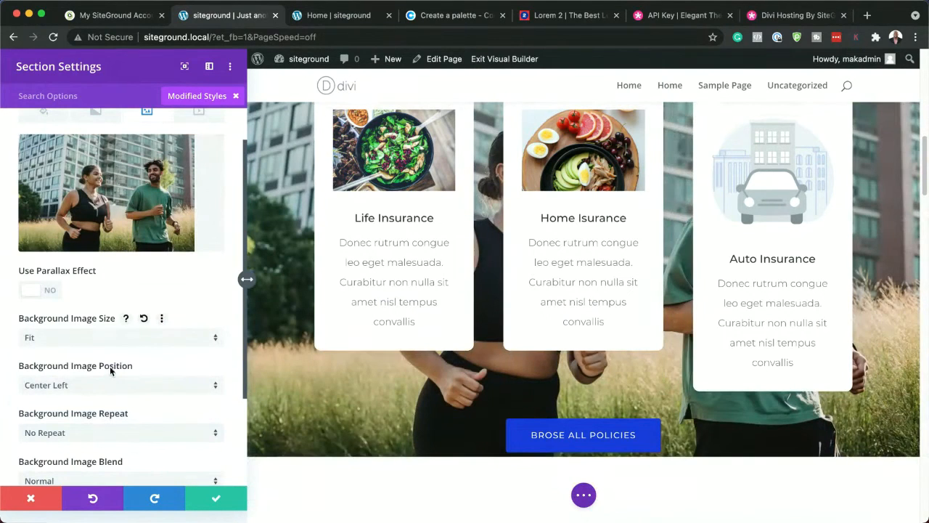
Remove the joggers background image from the policies section
scroll(396, 352, up, 3)
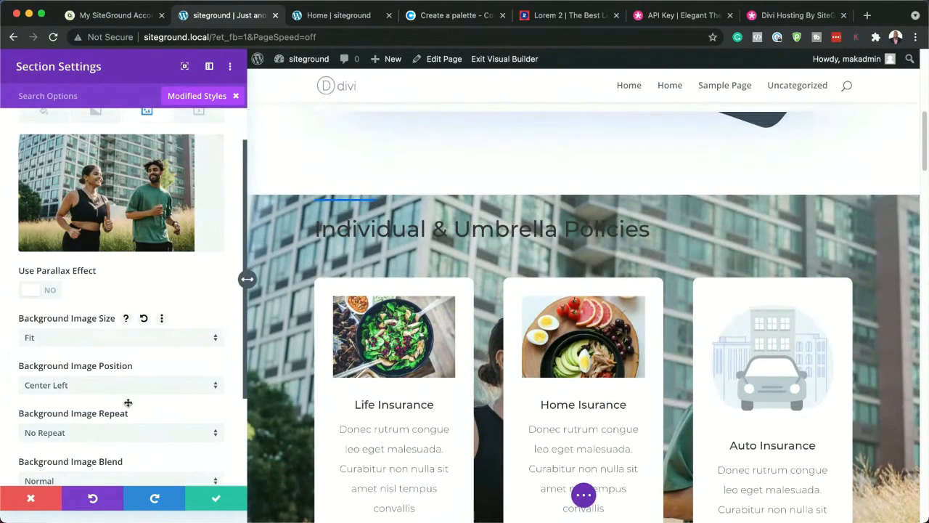
mouse_move(125, 187)
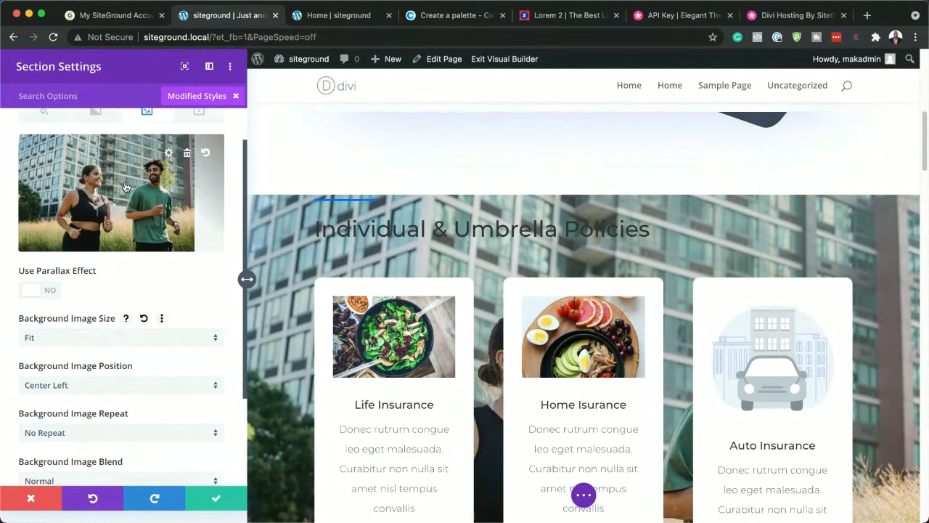
click(188, 154)
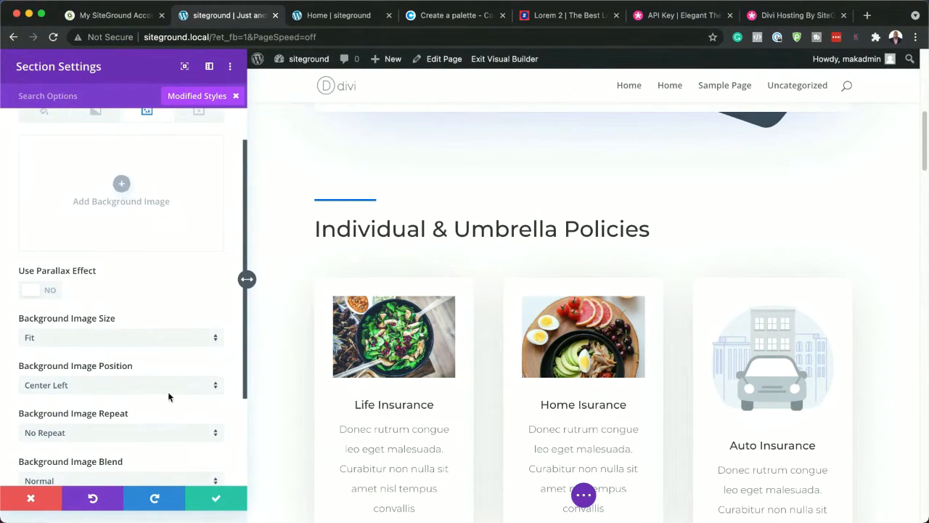
Set the policies section's background color to the saved yellow #f5ee9e and save the section
scroll(165, 388, down, 1)
scroll(167, 396, up, 2)
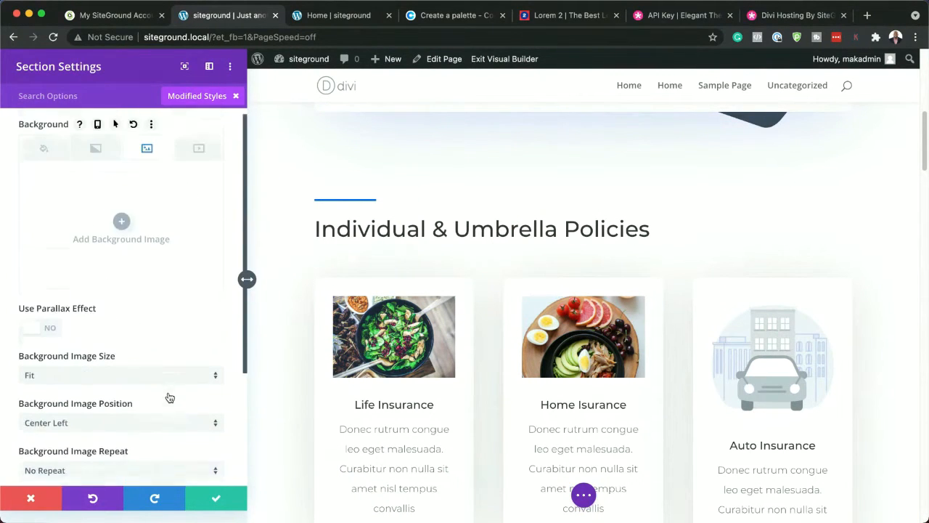
click(44, 158)
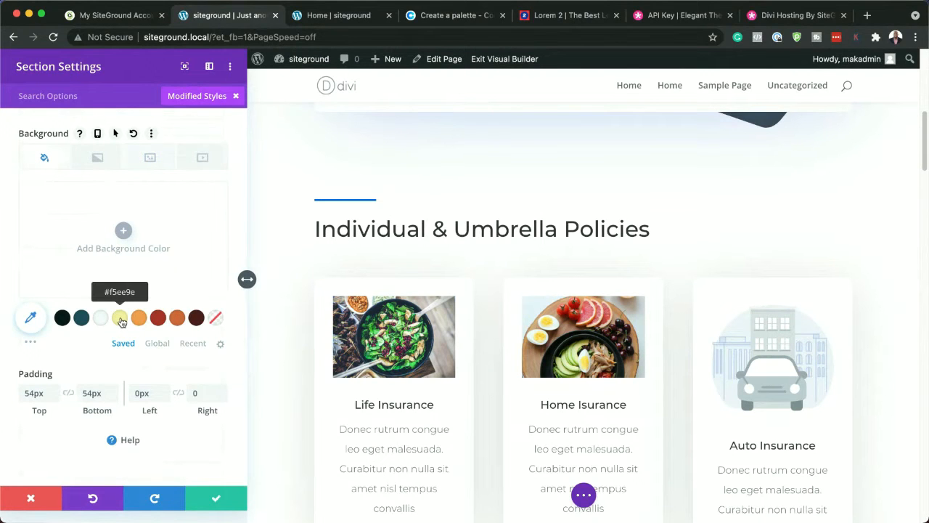
click(120, 320)
scroll(558, 249, up, 1)
scroll(558, 249, up, 2)
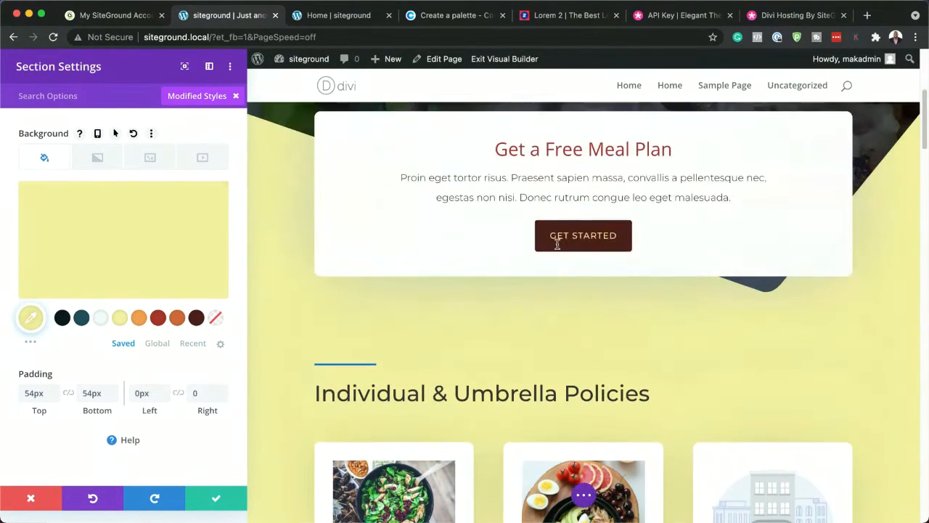
scroll(377, 348, down, 3)
scroll(377, 349, down, 2)
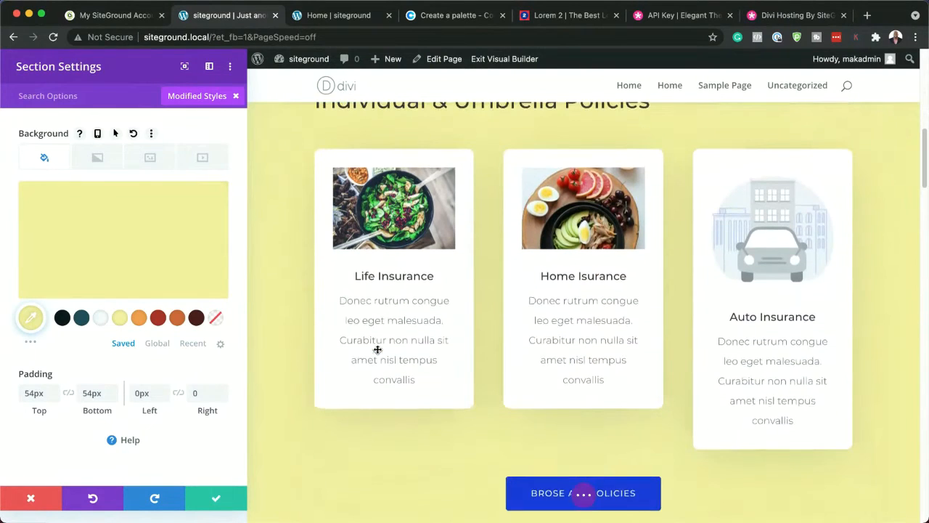
click(216, 502)
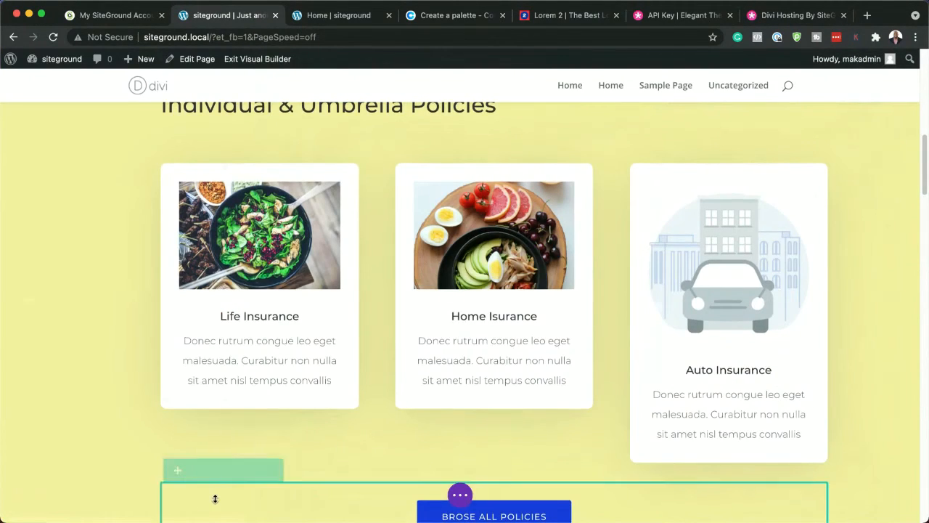
Replace the Auto Insurance blurb's image with the sliced meat photo pexels-pixabay-361184.jpg from the media library and save the blurb
scroll(569, 376, up, 1)
scroll(569, 371, up, 1)
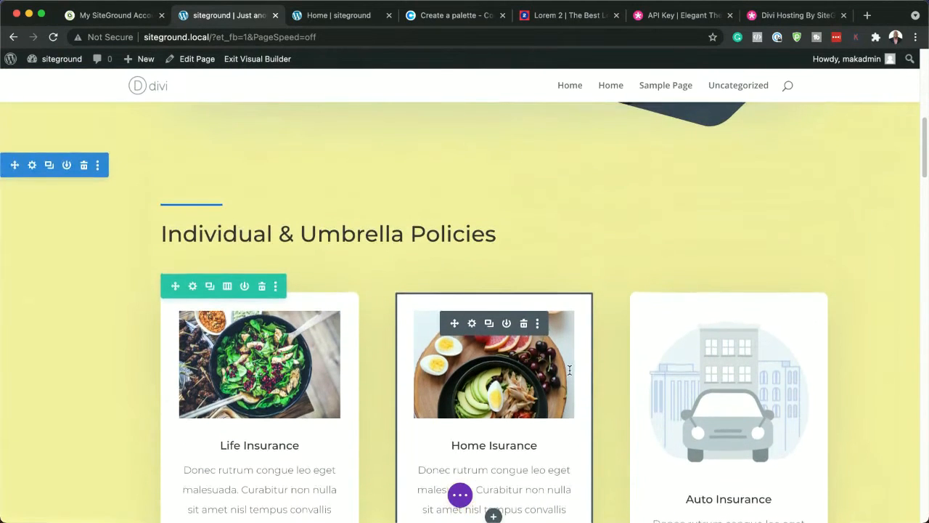
scroll(570, 370, down, 1)
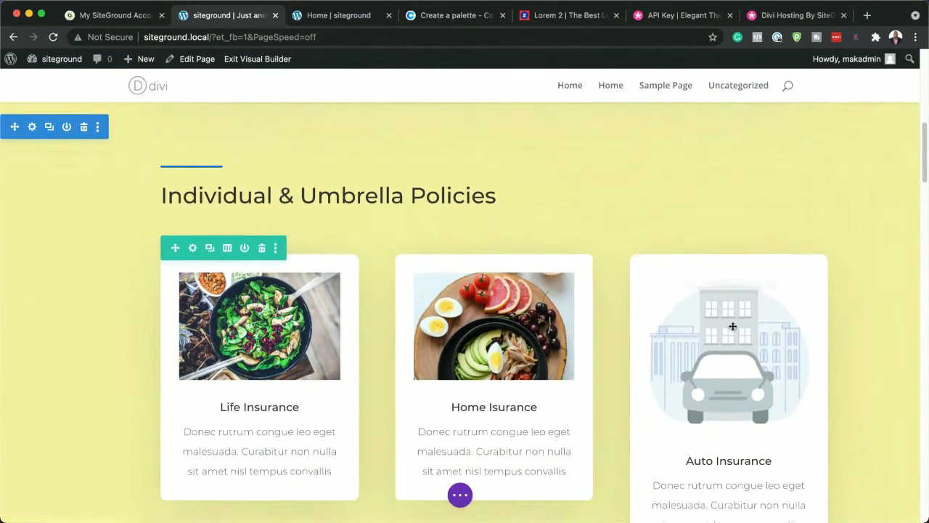
scroll(682, 400, down, 1)
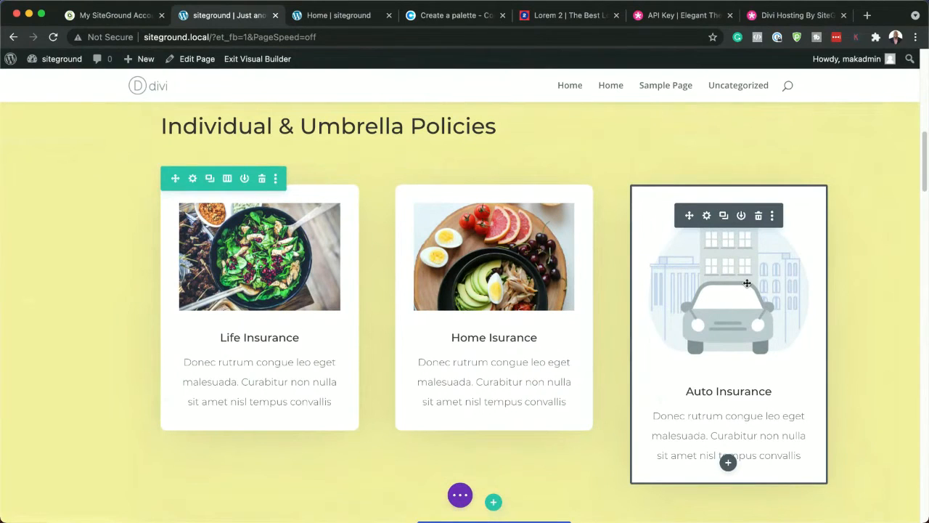
click(707, 216)
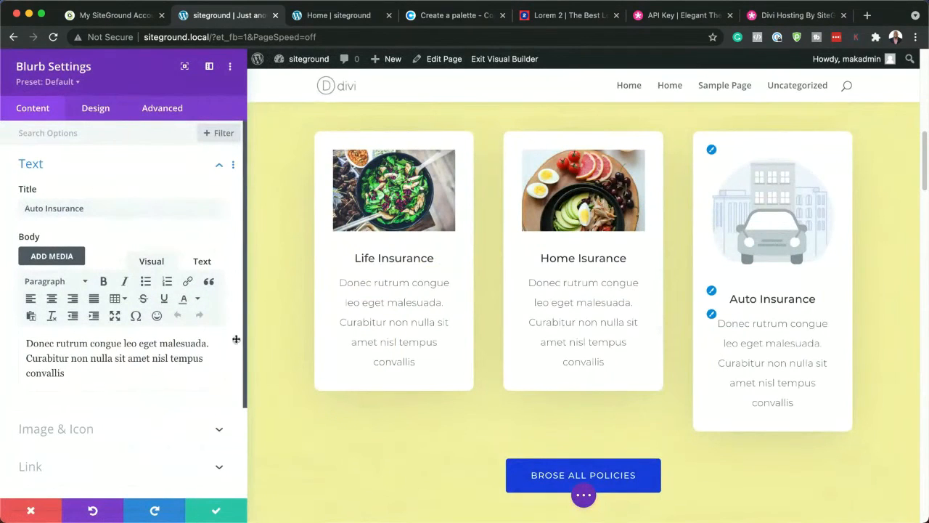
click(76, 429)
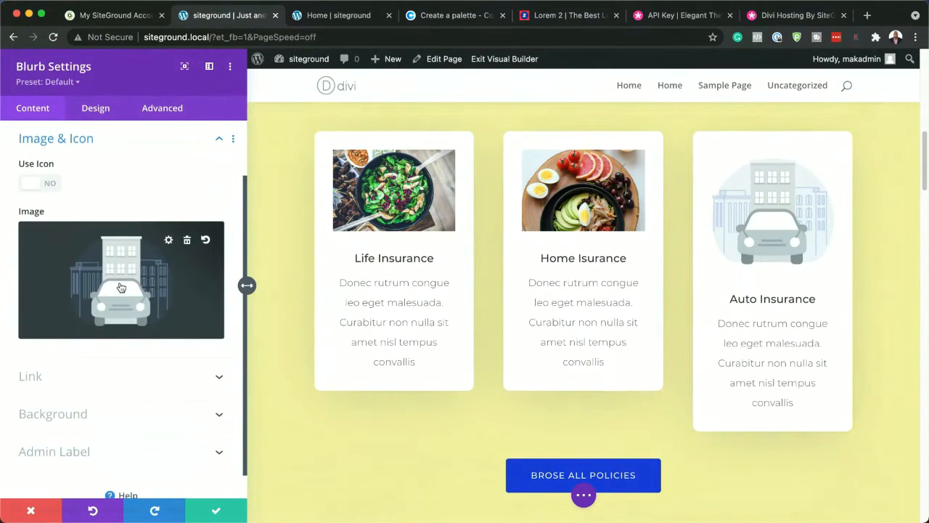
click(143, 288)
scroll(291, 277, down, 3)
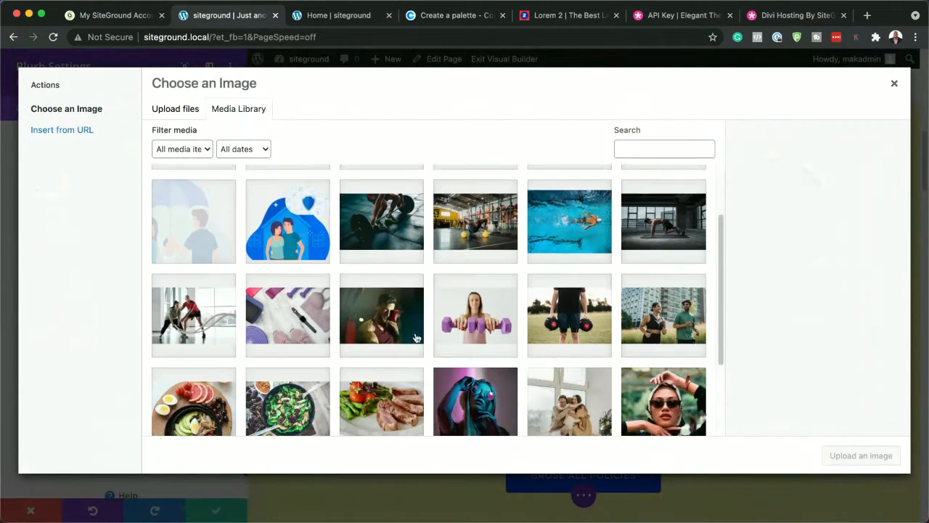
scroll(417, 337, down, 2)
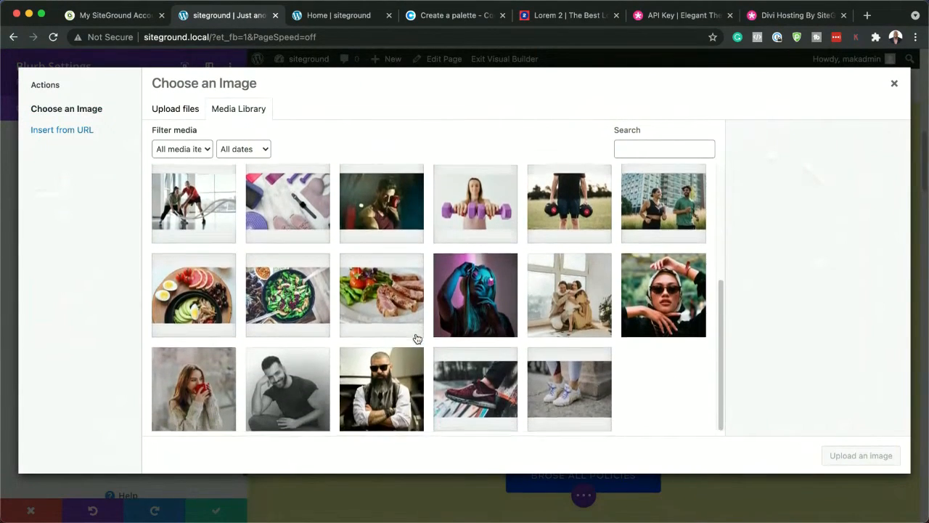
click(396, 281)
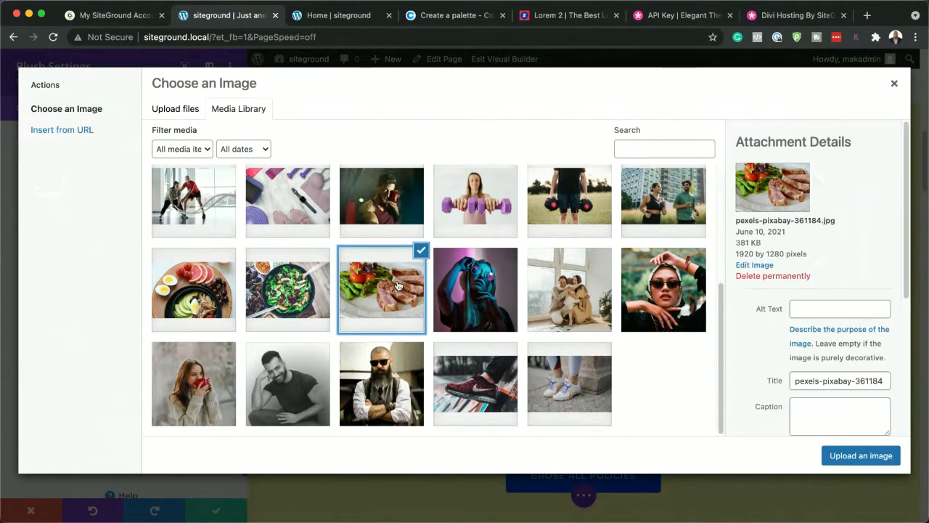
click(841, 455)
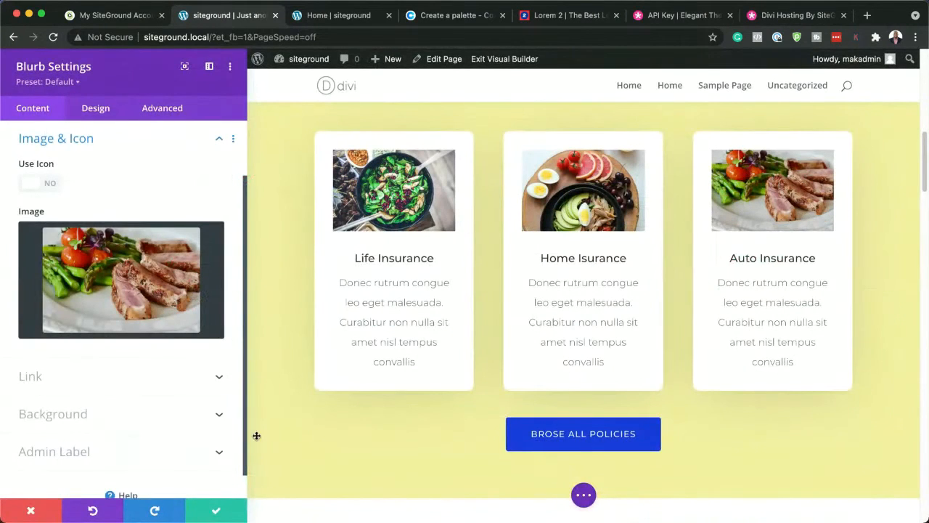
click(218, 511)
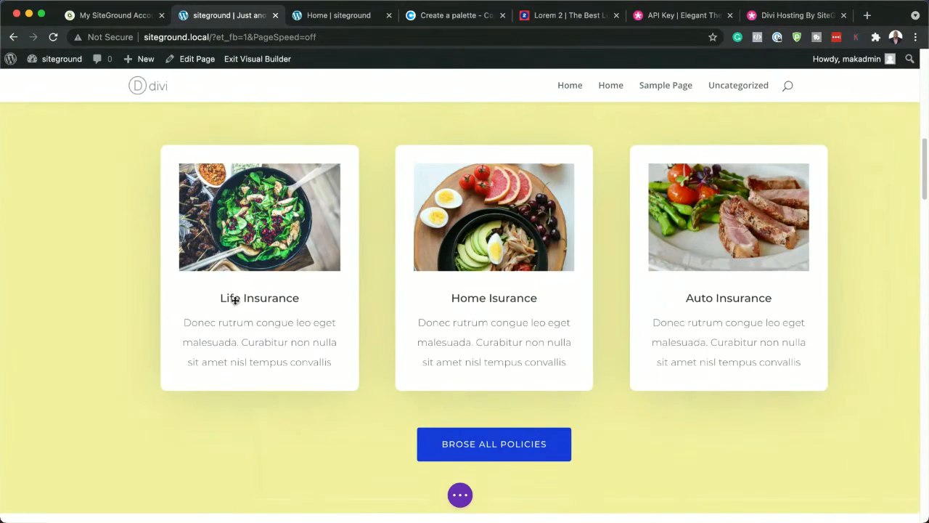
scroll(77, 315, up, 5)
scroll(78, 316, up, 6)
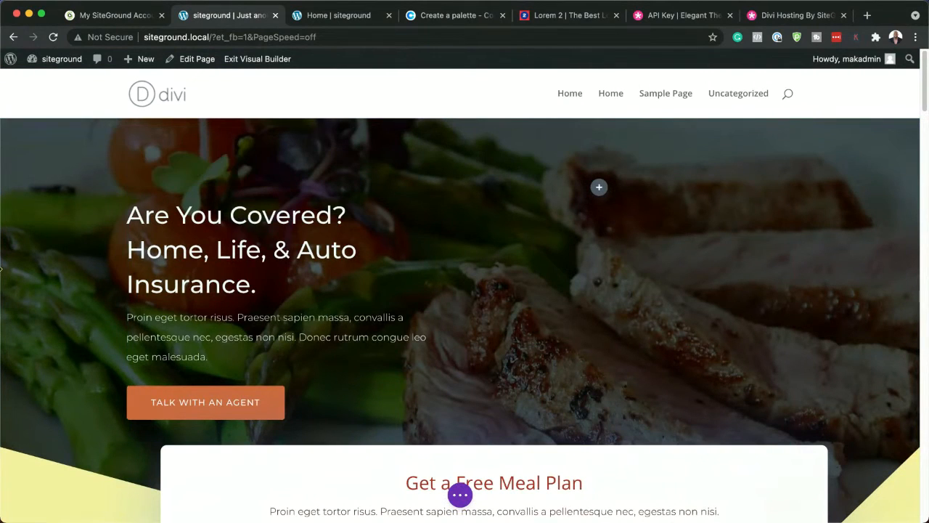
Replace the "Life Insurance" title of the first blurb in the policies section with "Food Blog"
scroll(94, 280, down, 5)
scroll(94, 282, down, 5)
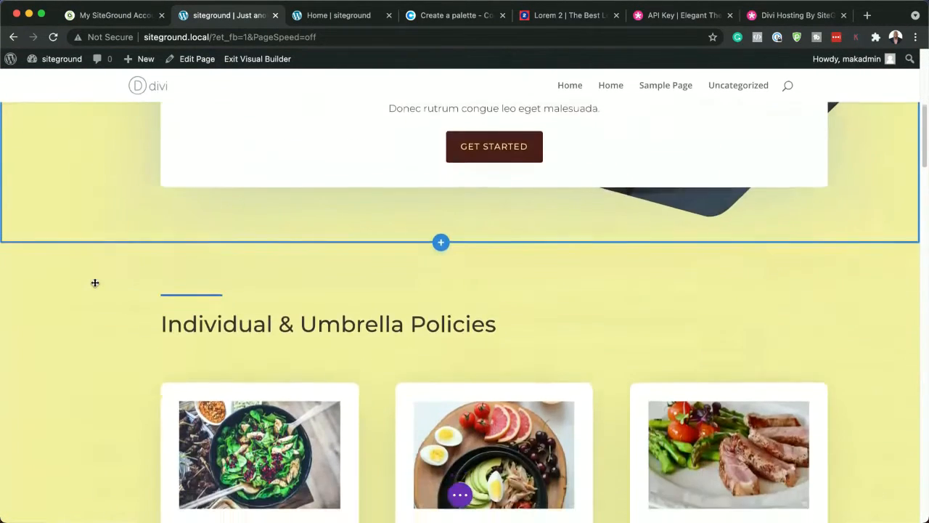
scroll(95, 282, down, 1)
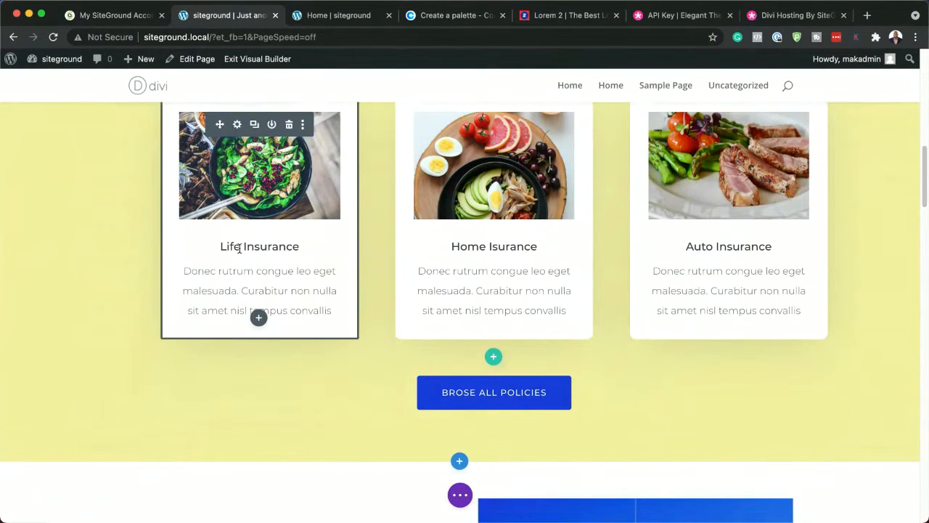
double_click(240, 248)
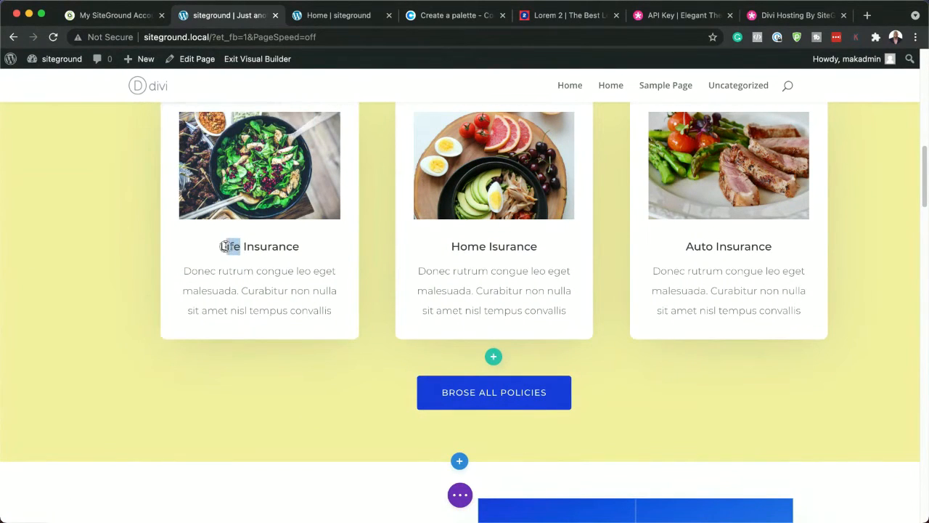
drag(297, 249, 240, 249)
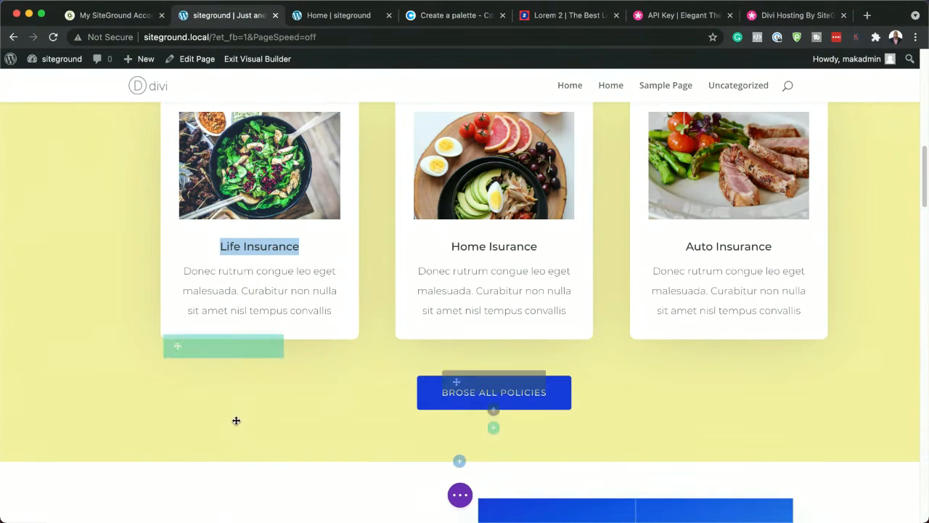
text(F)
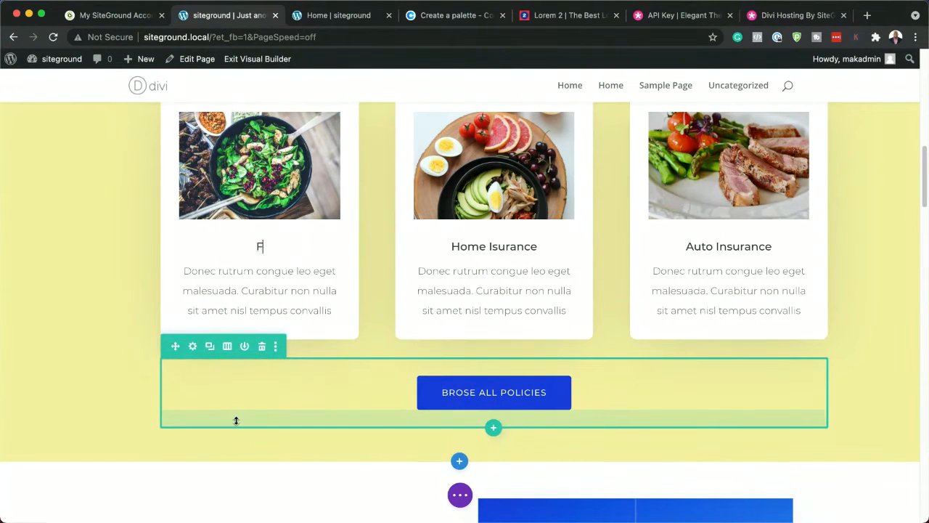
text(ood Blog)
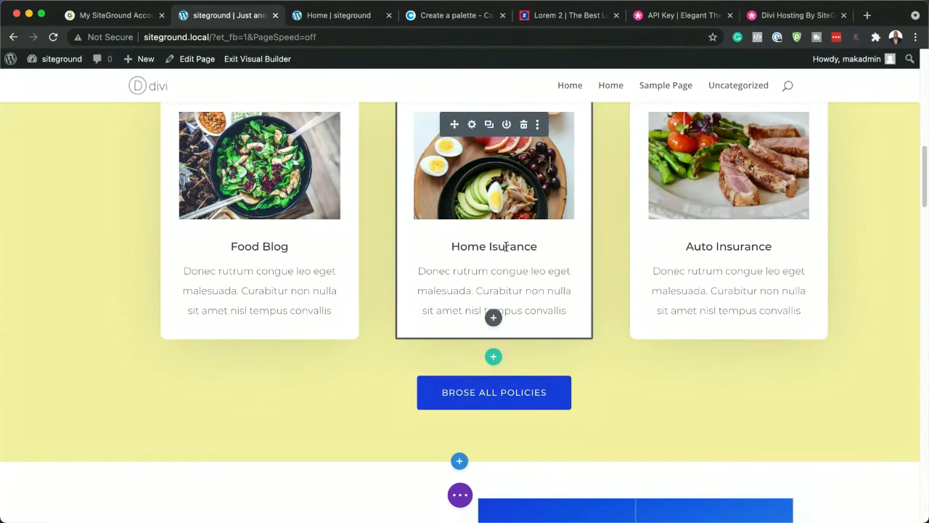
Replace the middle blurb's title "Home Isurance" with "Diet Tips"
click(481, 250)
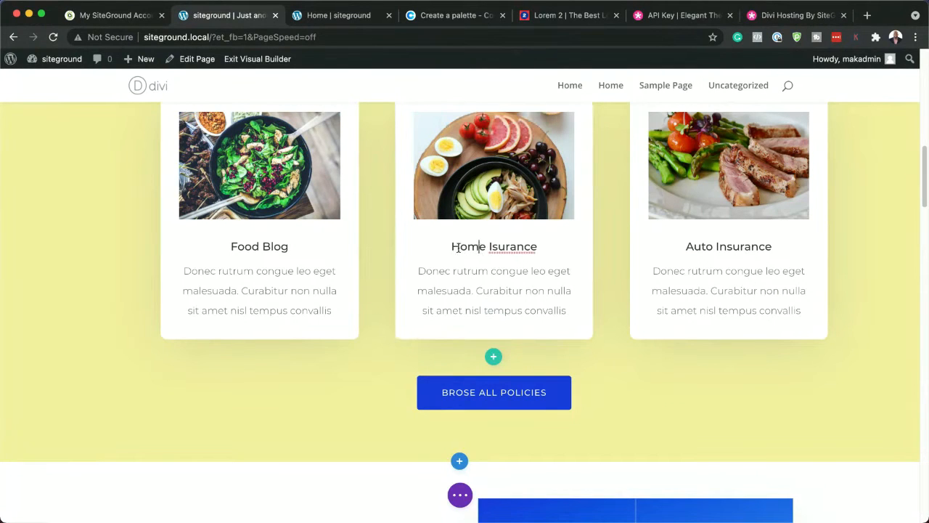
drag(451, 247, 539, 249)
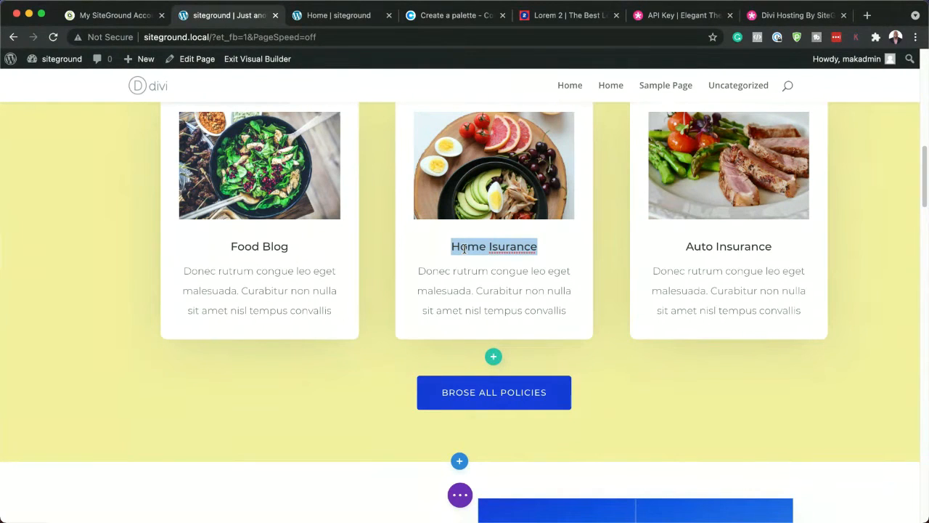
text(Diet )
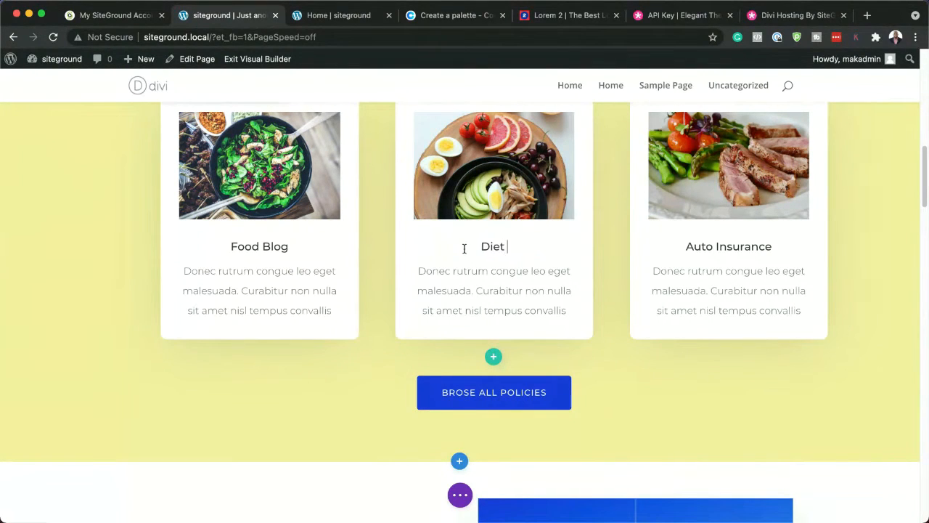
text(Tps)
key(Left)
key(Left)
text(i)
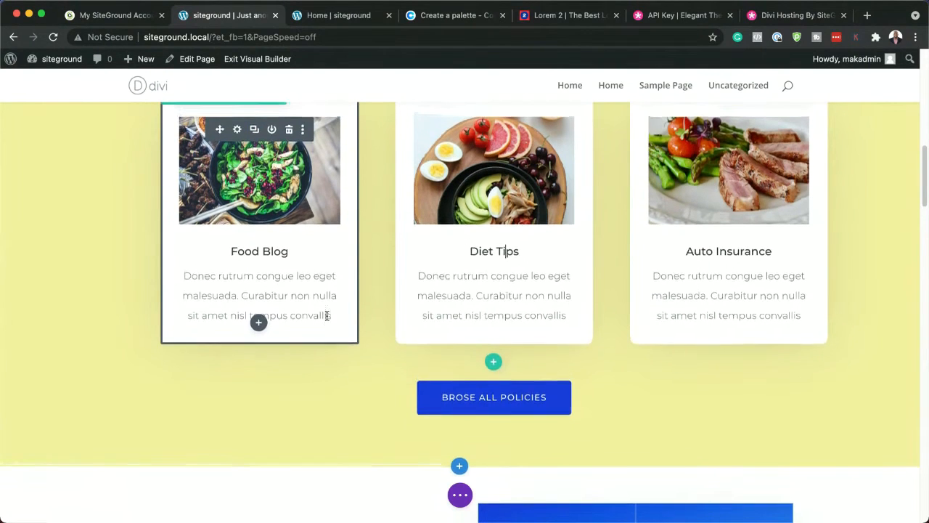
Set the Food Blog blurb's title font to Poppins and its title text color to the saved red #ab3428
scroll(327, 316, up, 3)
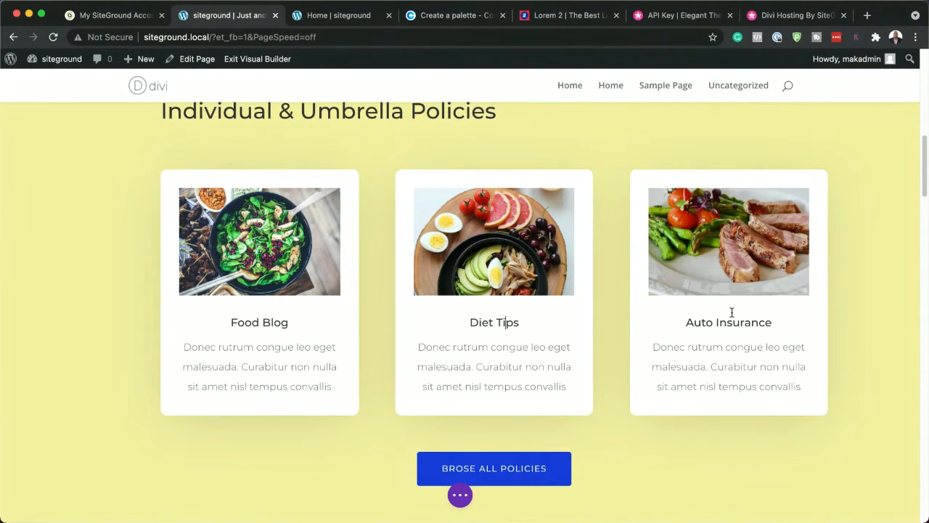
mouse_move(240, 206)
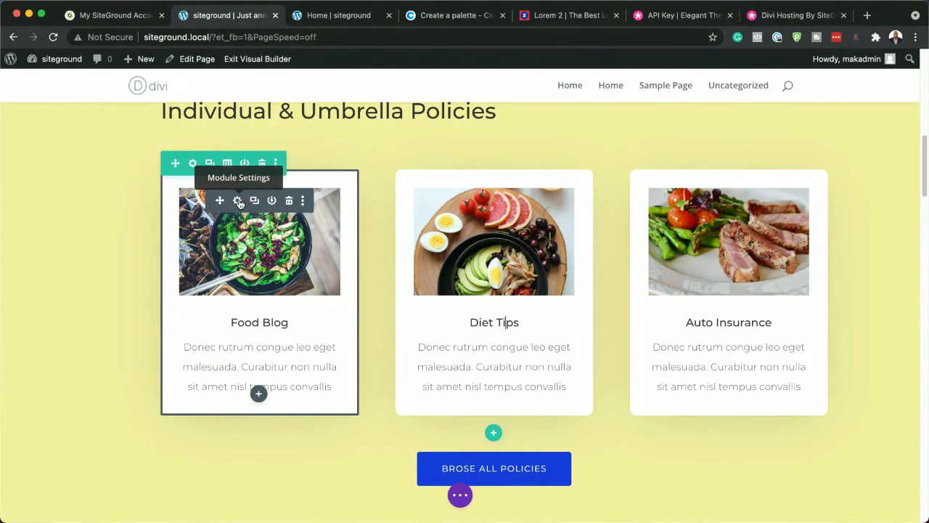
click(238, 202)
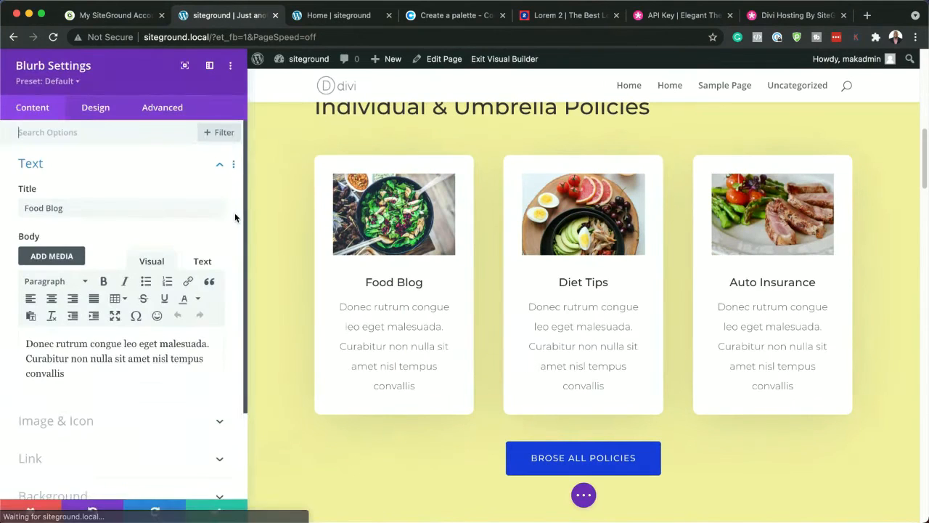
click(96, 109)
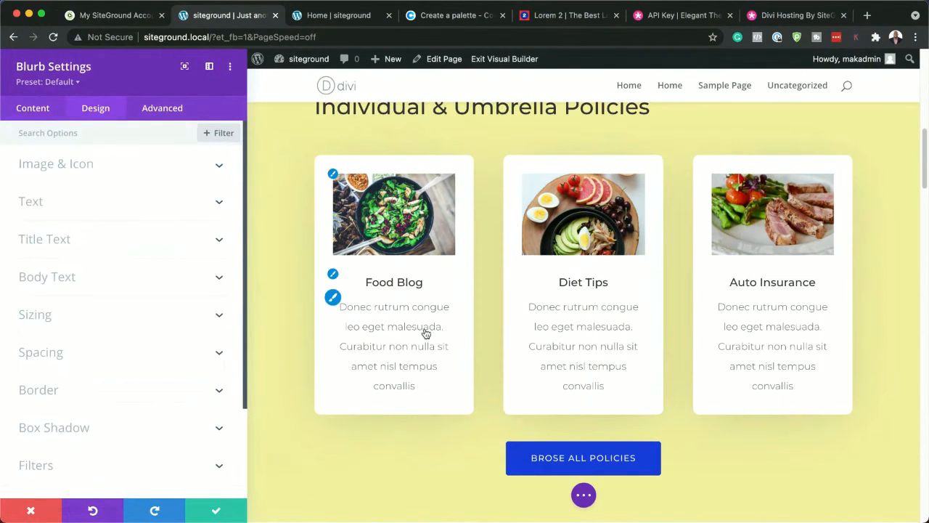
click(333, 275)
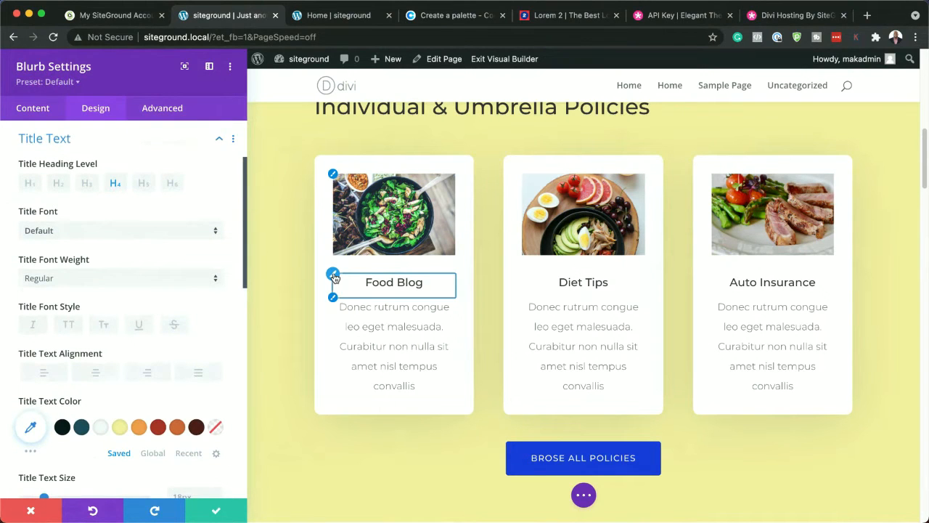
click(96, 231)
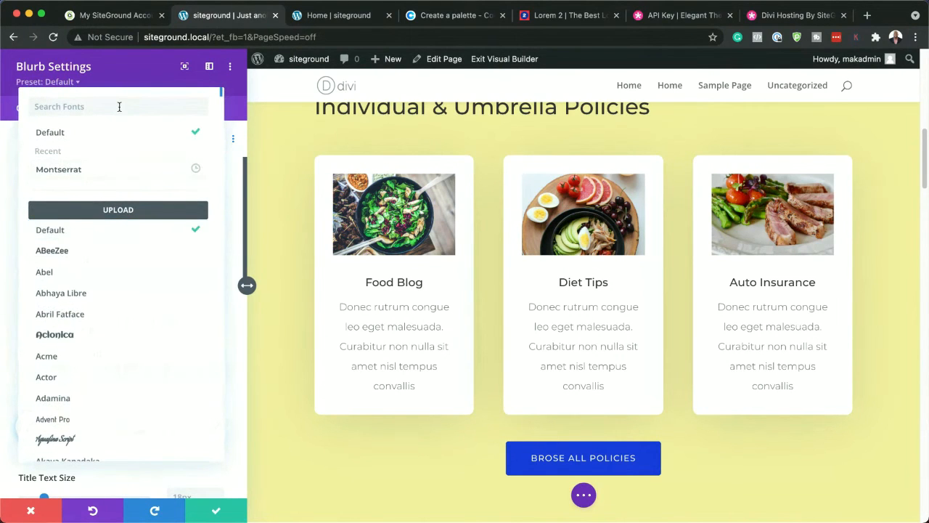
text(popp)
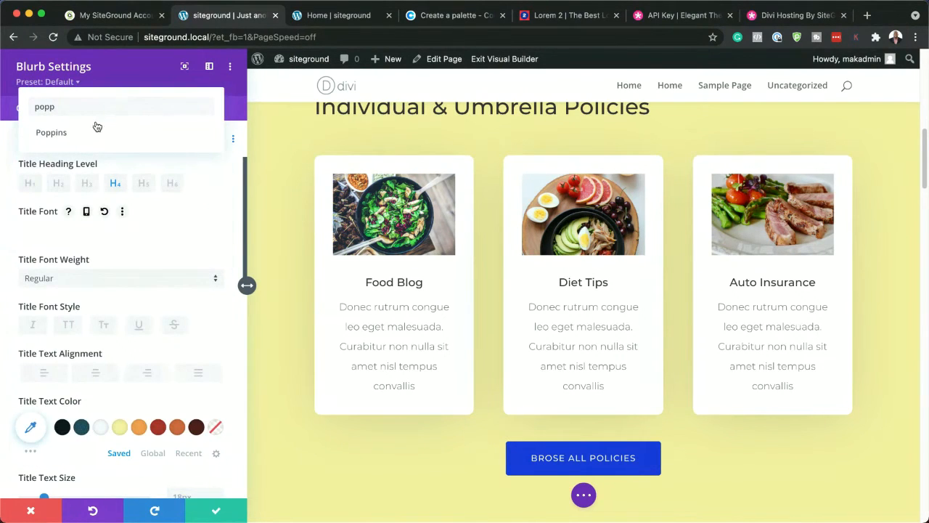
click(93, 135)
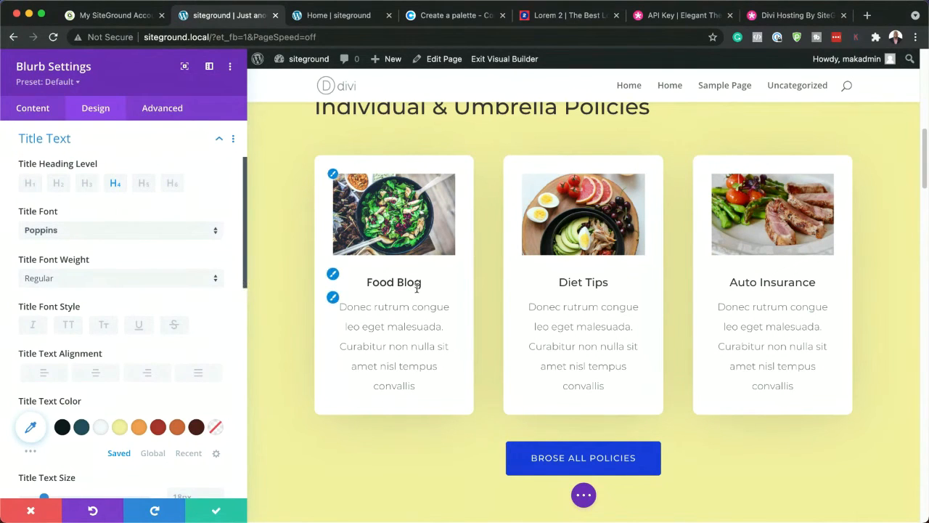
click(159, 429)
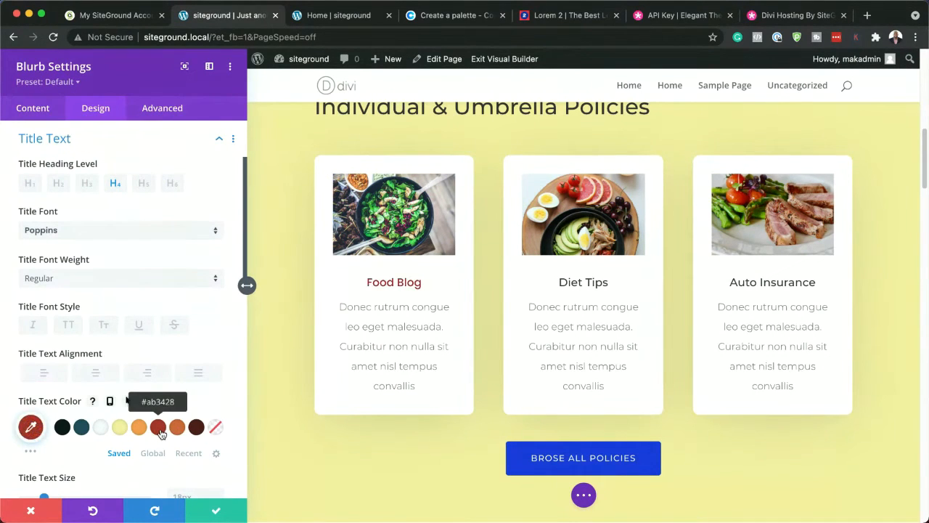
Set the Food Blog blurb's body font to Poppins and its body text color to the saved red #ab3428
click(344, 312)
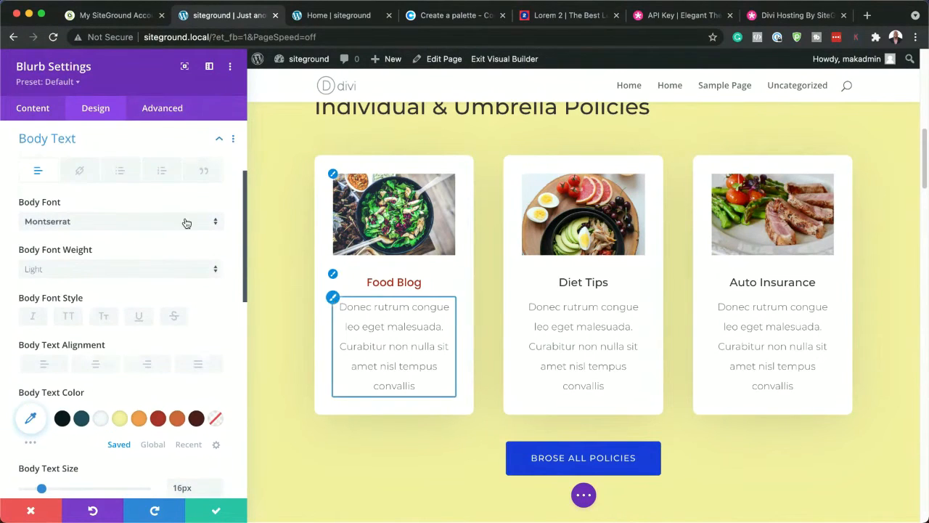
click(93, 221)
click(96, 174)
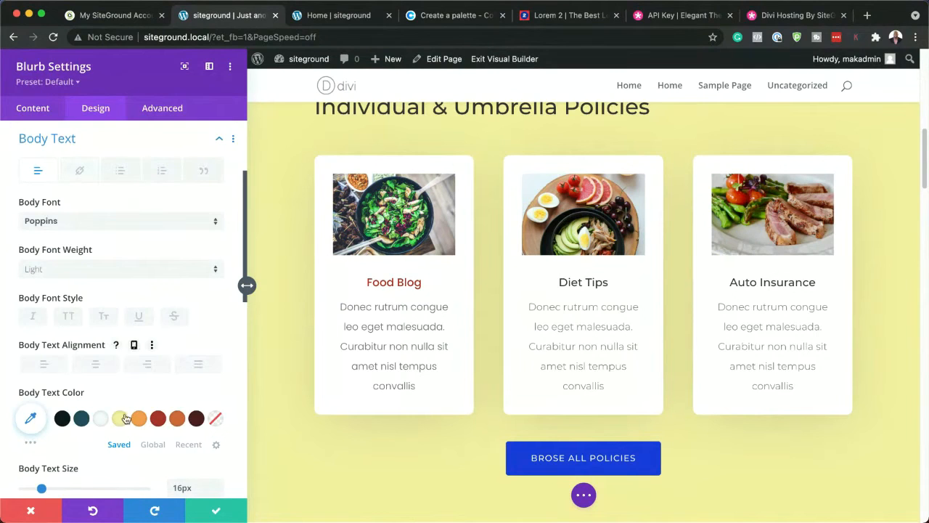
click(177, 419)
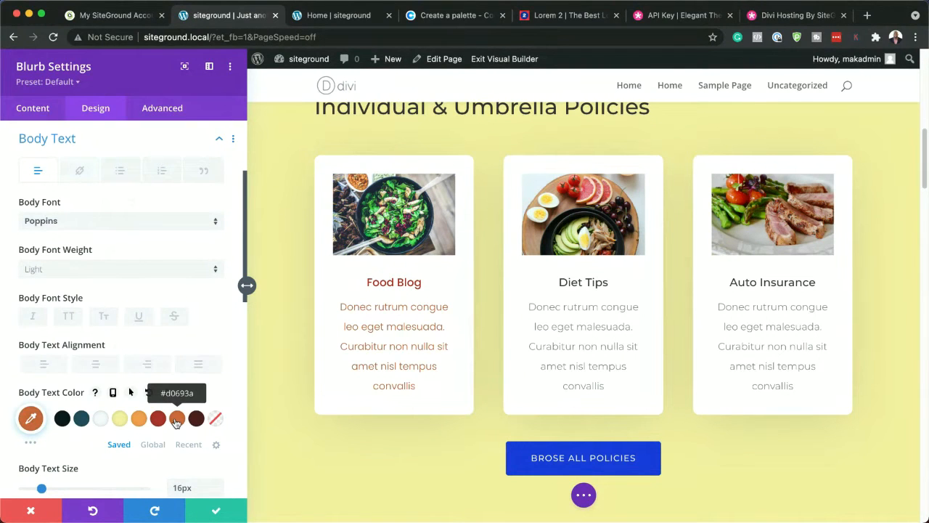
click(199, 421)
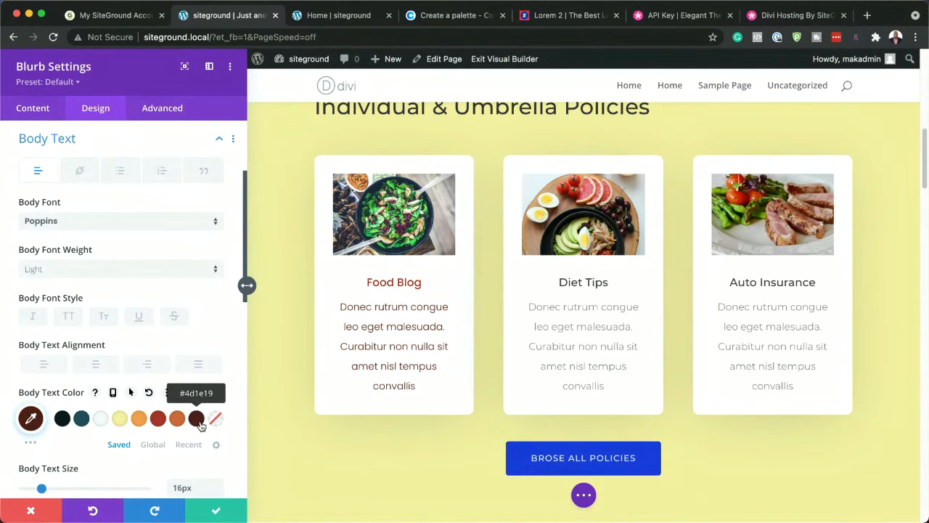
click(158, 421)
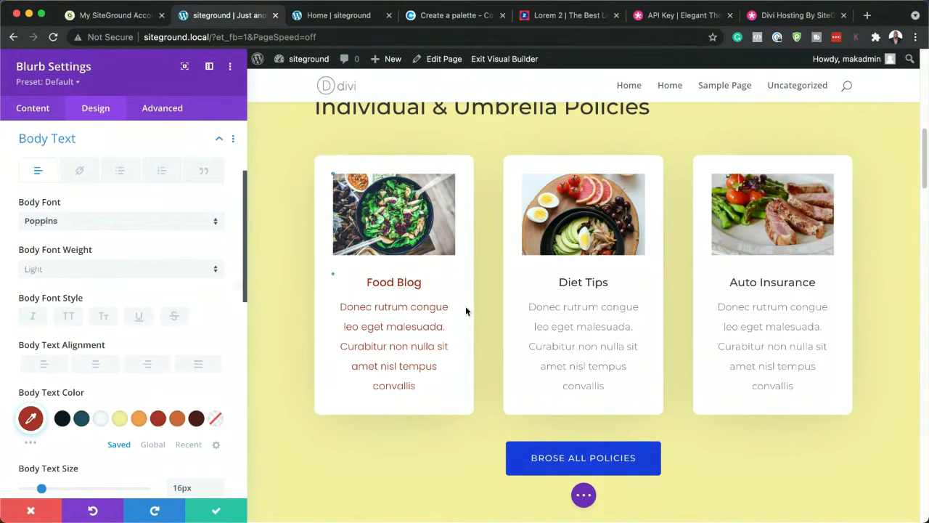
Try to extend the Food Blog blurb's styles to the other blurbs
click(231, 67)
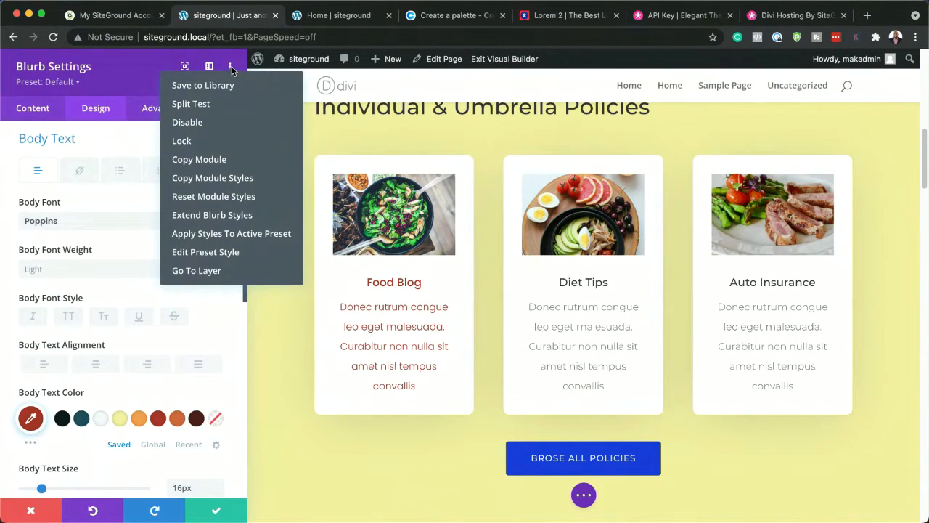
click(224, 219)
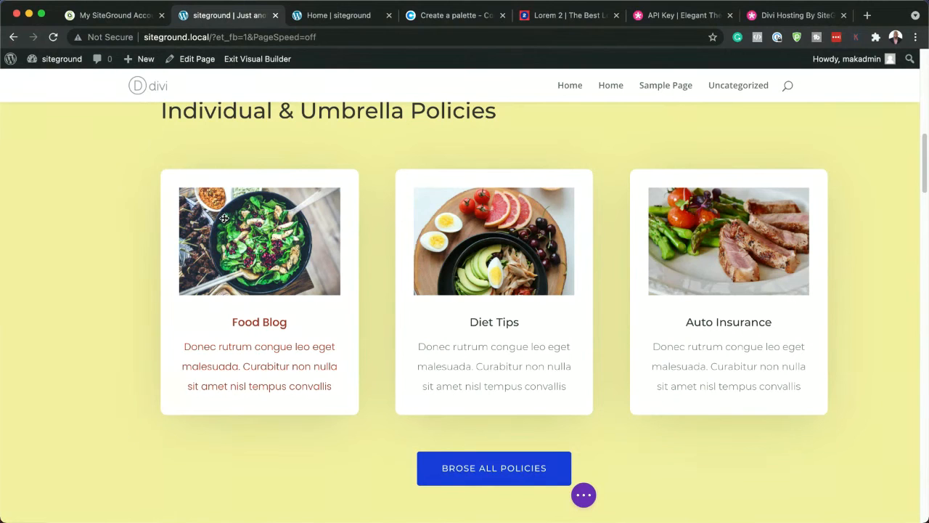
scroll(310, 305, up, 3)
scroll(311, 305, down, 5)
scroll(313, 304, up, 4)
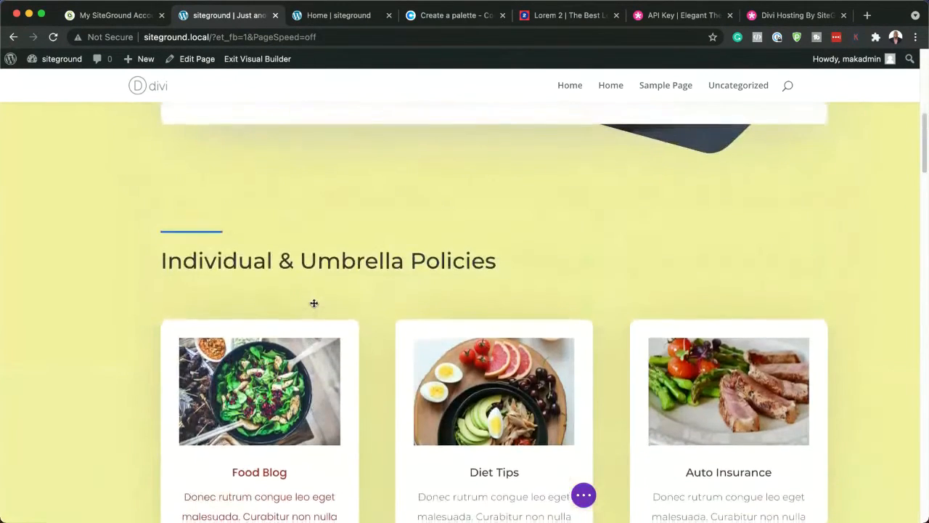
scroll(314, 303, down, 1)
scroll(327, 350, down, 3)
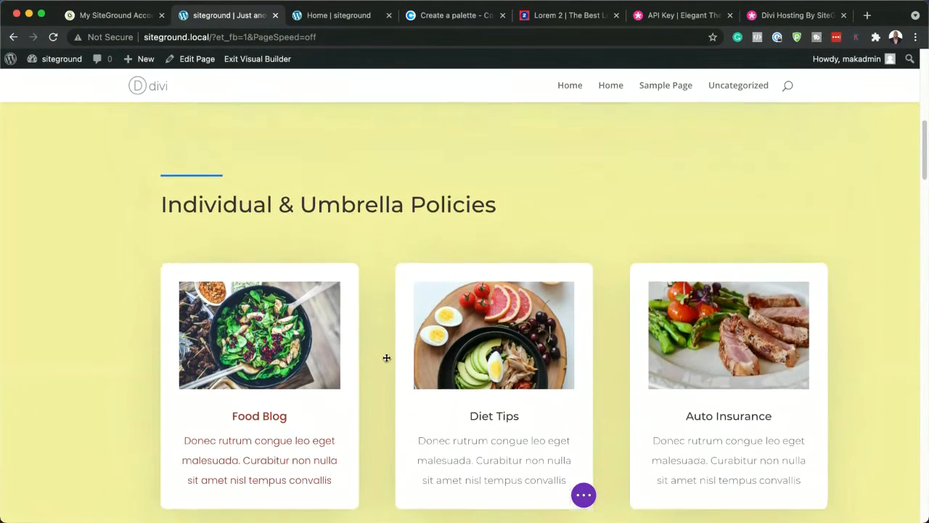
click(366, 215)
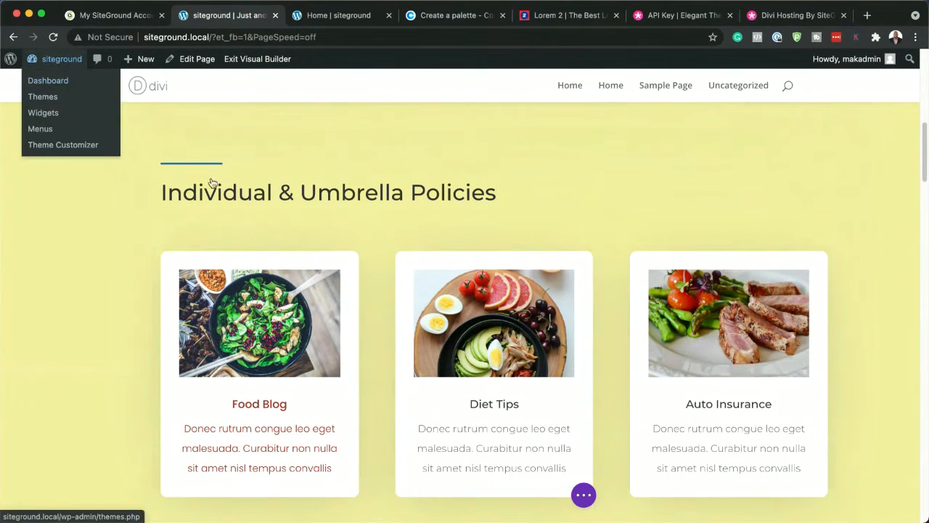
Save the page and reload it in the Visual Builder
click(583, 495)
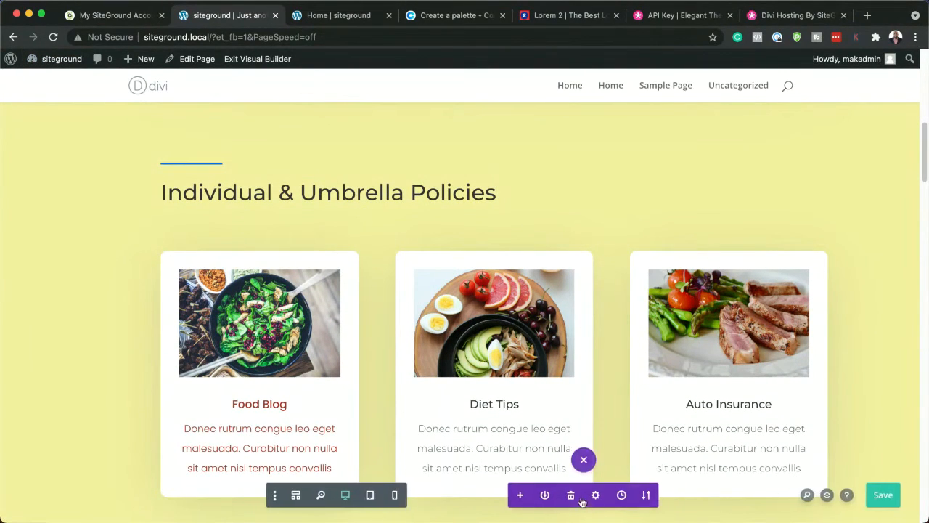
click(887, 497)
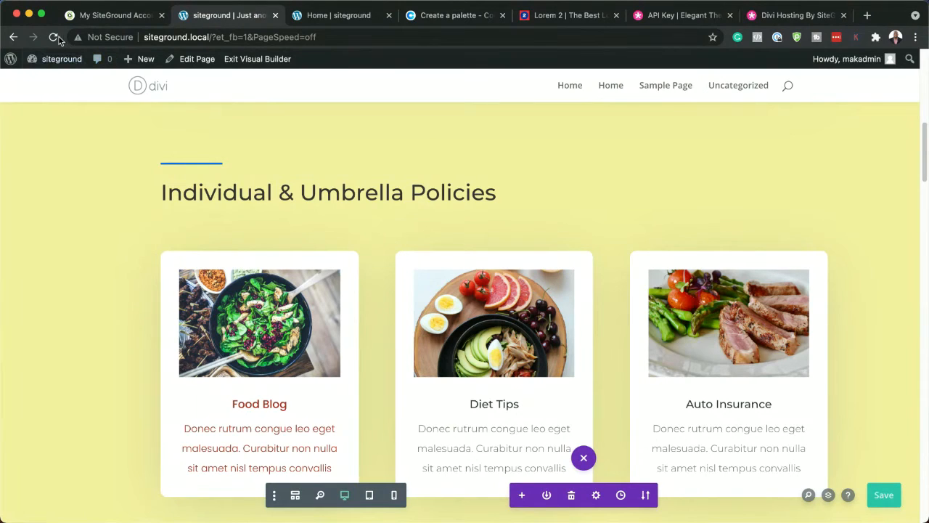
click(54, 37)
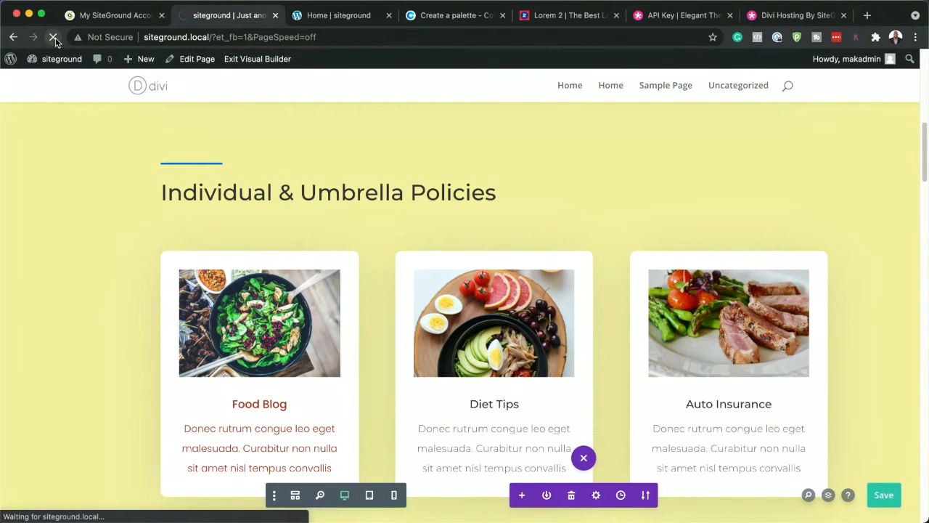
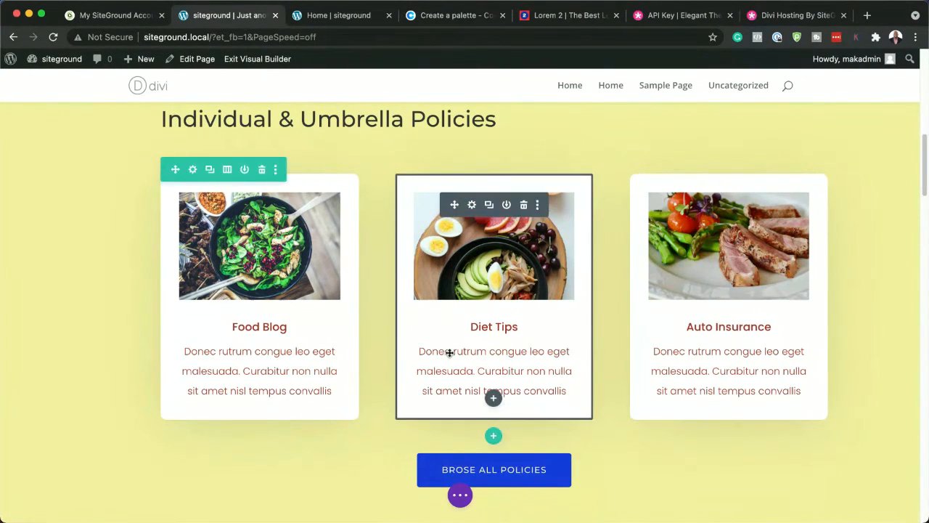
Delete the "Experienced Agents You Can Trust" section below the policy blurbs
scroll(448, 351, up, 4)
scroll(450, 353, down, 5)
scroll(450, 353, down, 5)
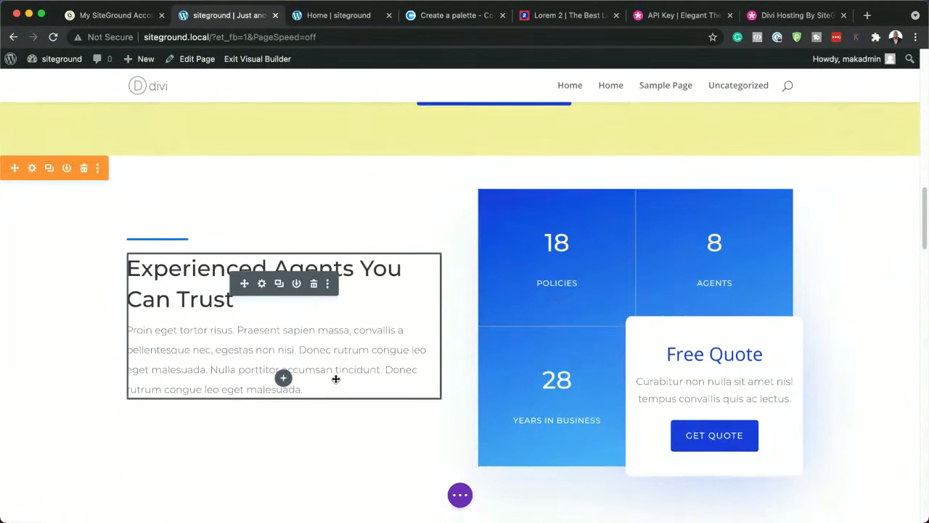
scroll(336, 378, down, 2)
scroll(336, 377, down, 2)
scroll(336, 376, up, 5)
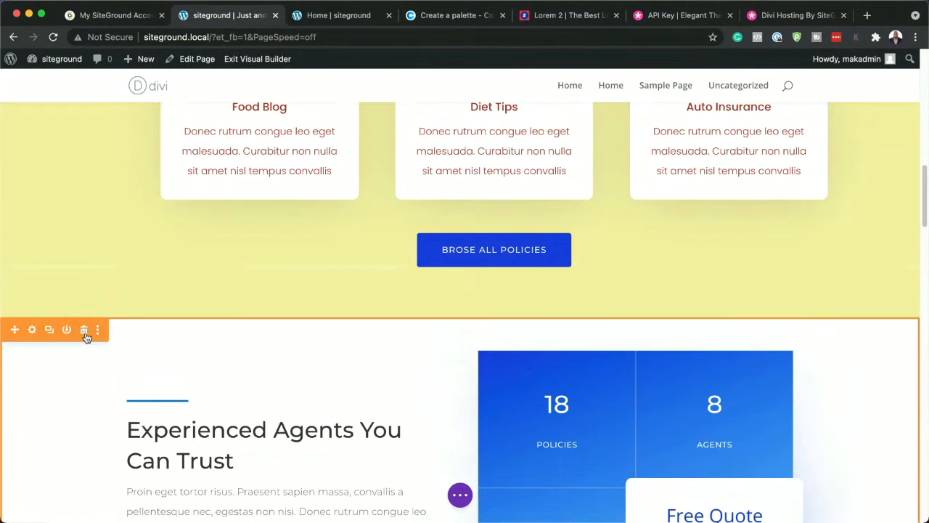
click(84, 331)
scroll(511, 392, down, 5)
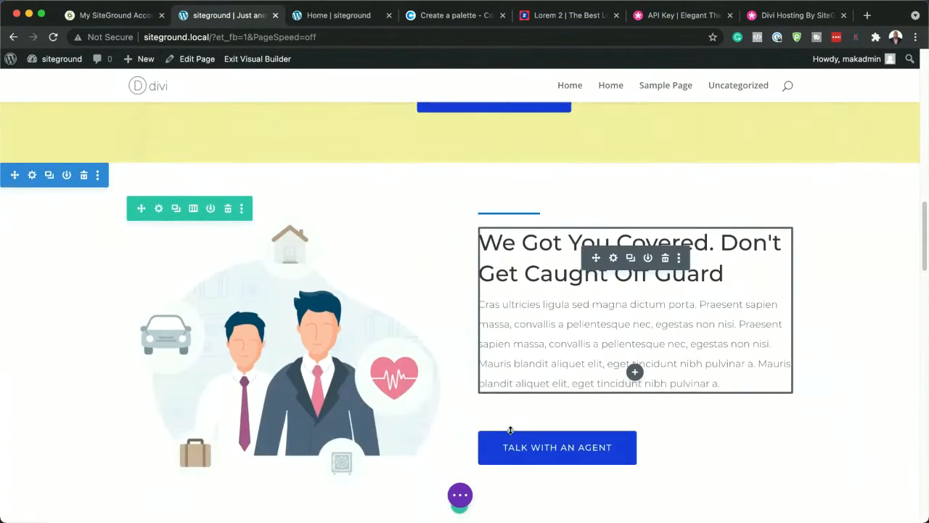
Save the homepage changes on exiting the Visual Builder and look over the published page
scroll(510, 430, down, 15)
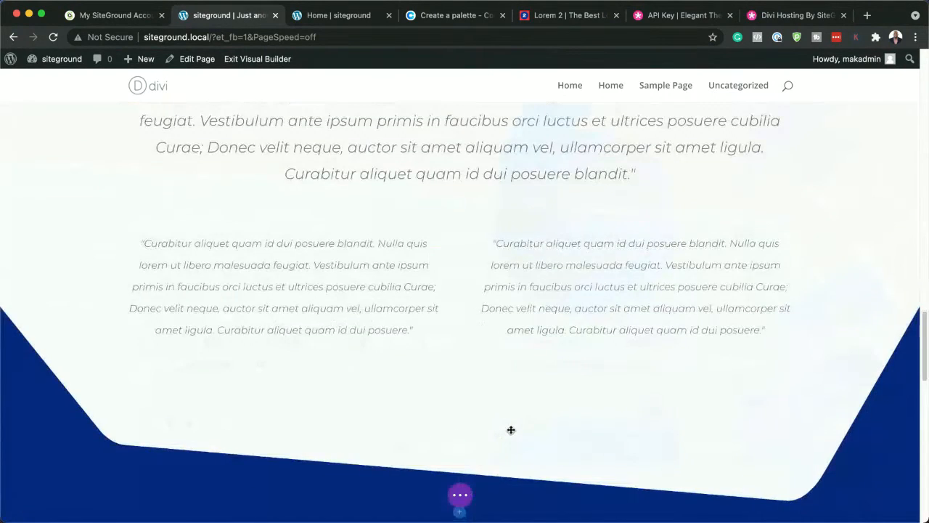
scroll(511, 429, down, 10)
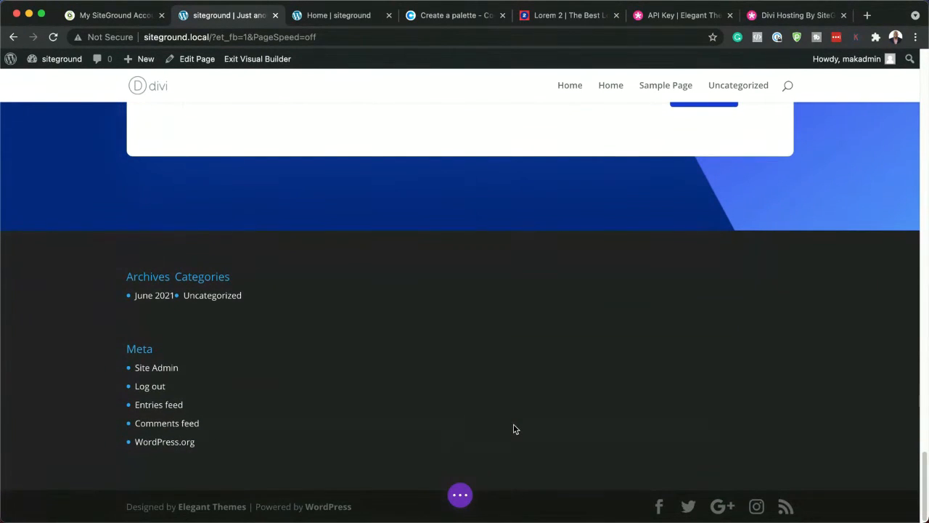
scroll(514, 428, up, 20)
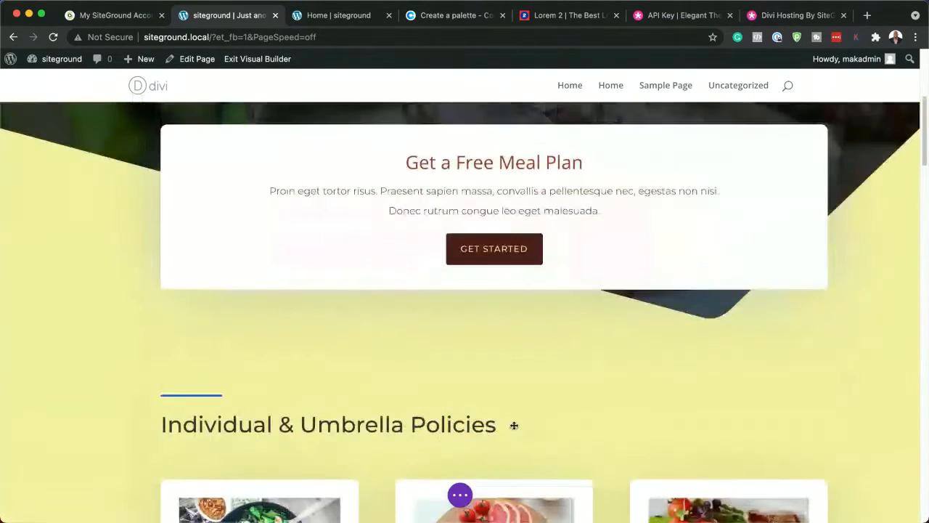
scroll(514, 425, up, 4)
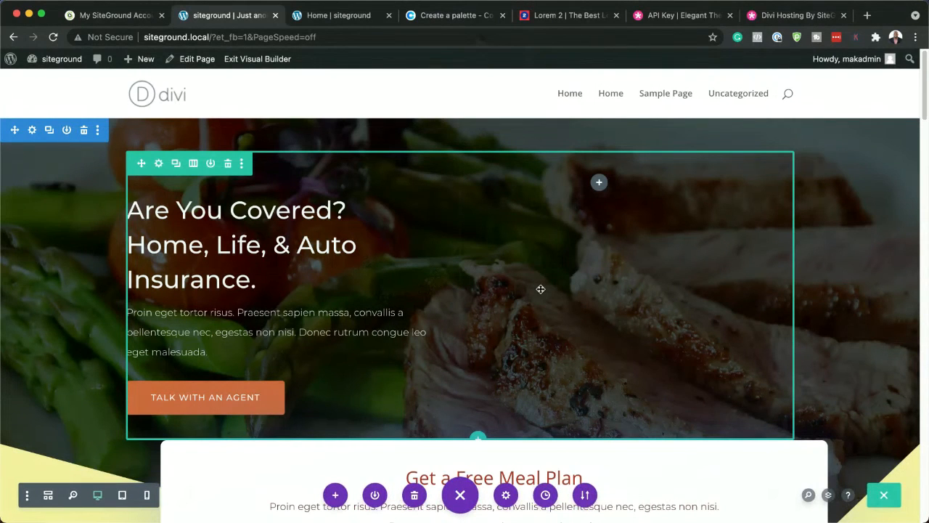
click(258, 59)
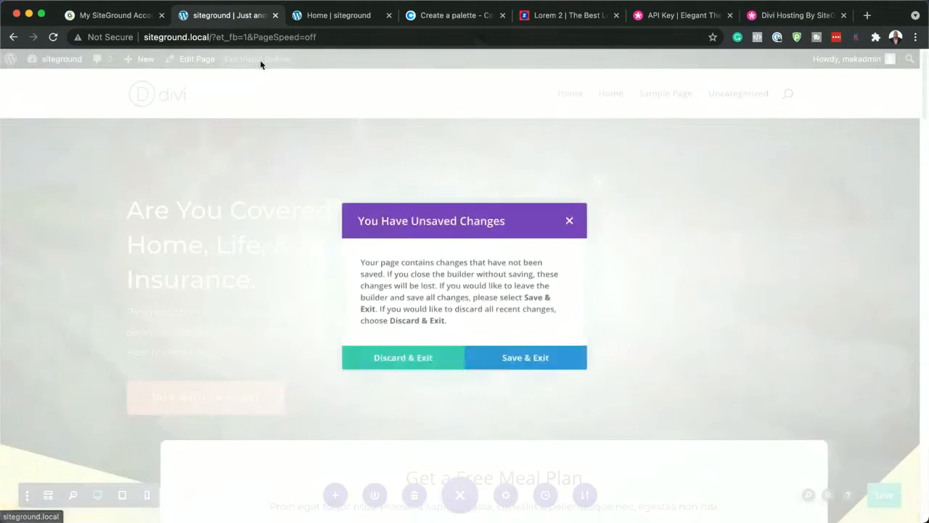
click(538, 359)
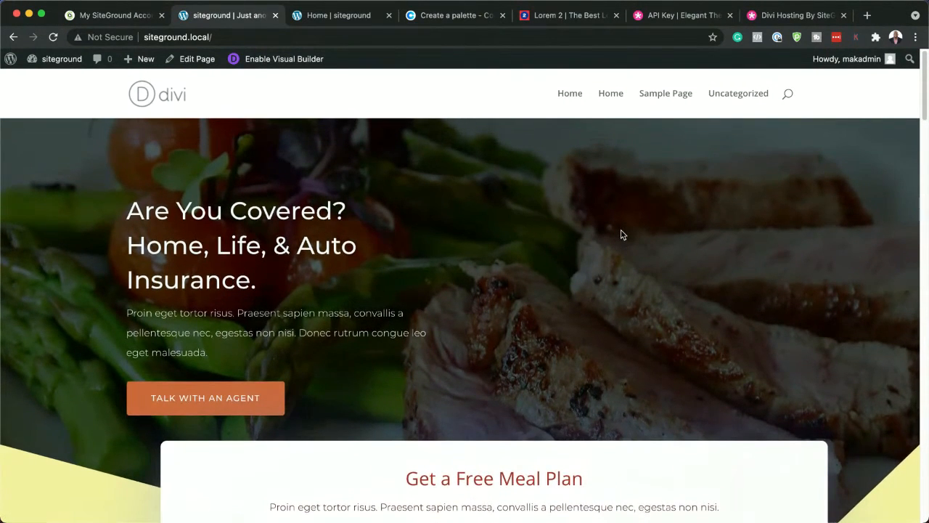
scroll(621, 234, down, 10)
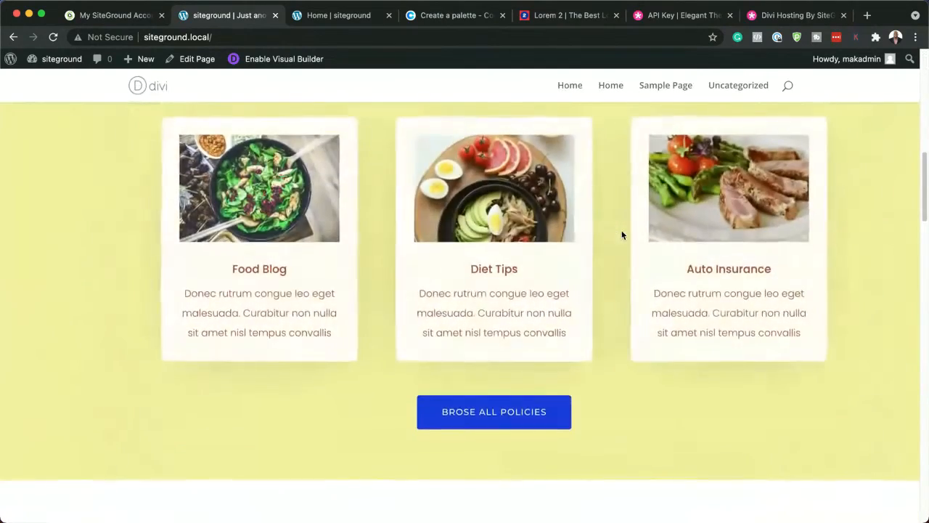
scroll(622, 234, down, 4)
scroll(622, 234, up, 8)
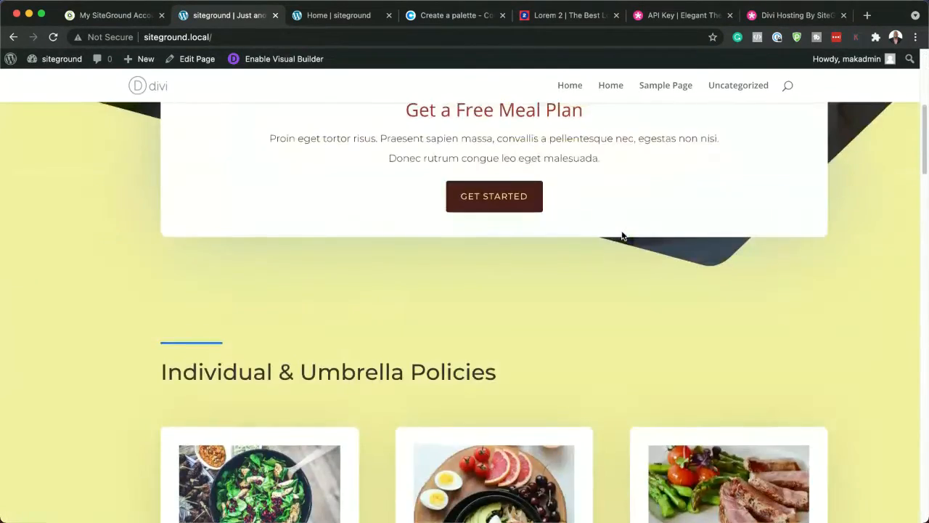
scroll(622, 236, up, 5)
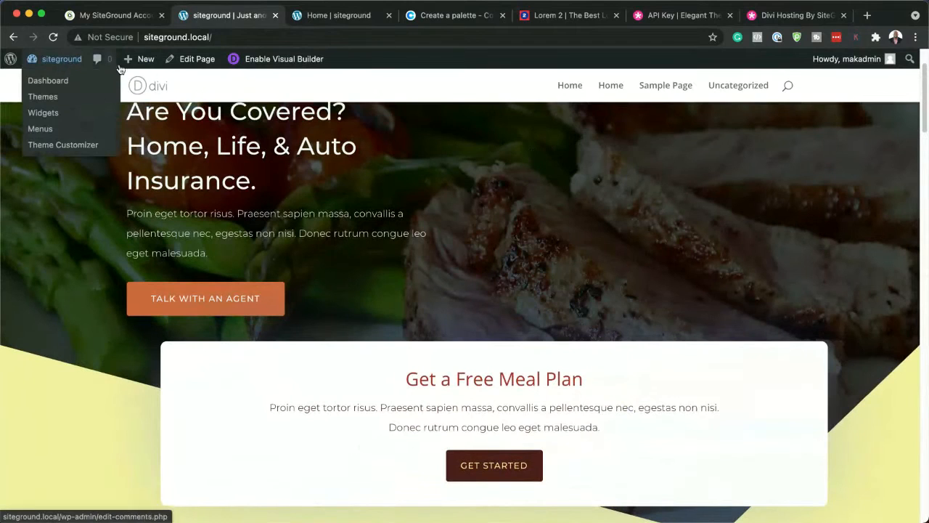
Create a new page titled "Mak" and open it in the Divi Builder
mouse_move(143, 64)
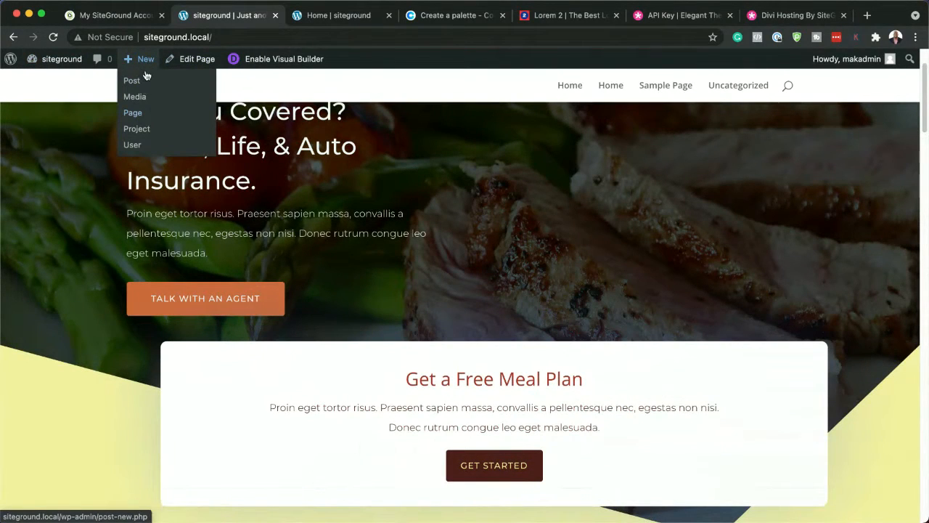
click(135, 114)
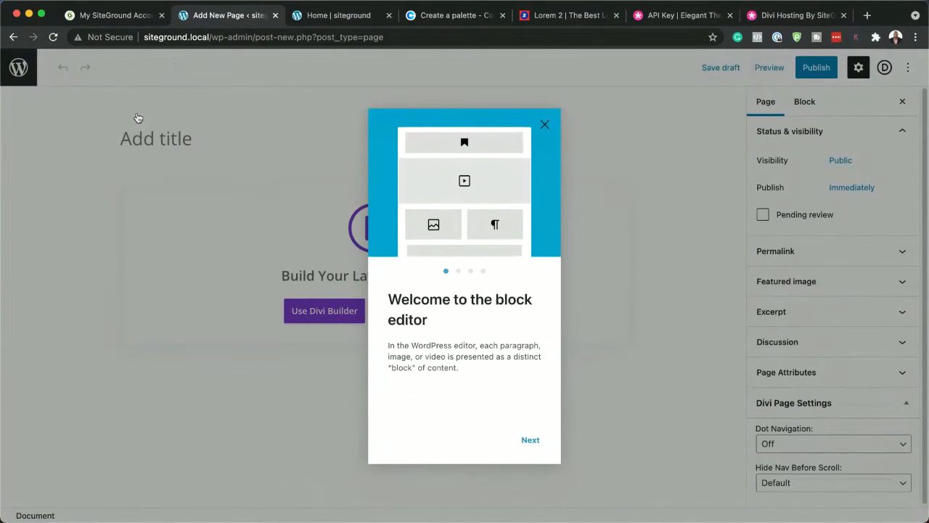
click(544, 124)
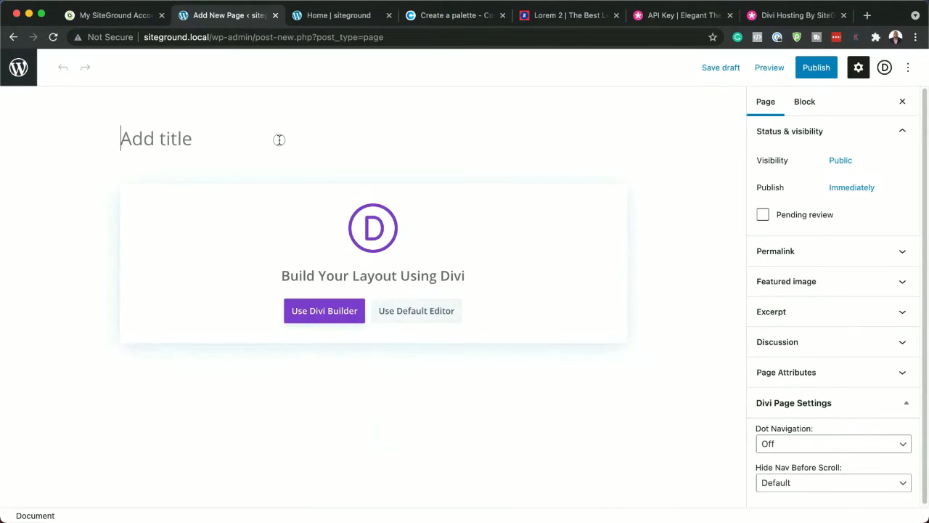
text(Mk)
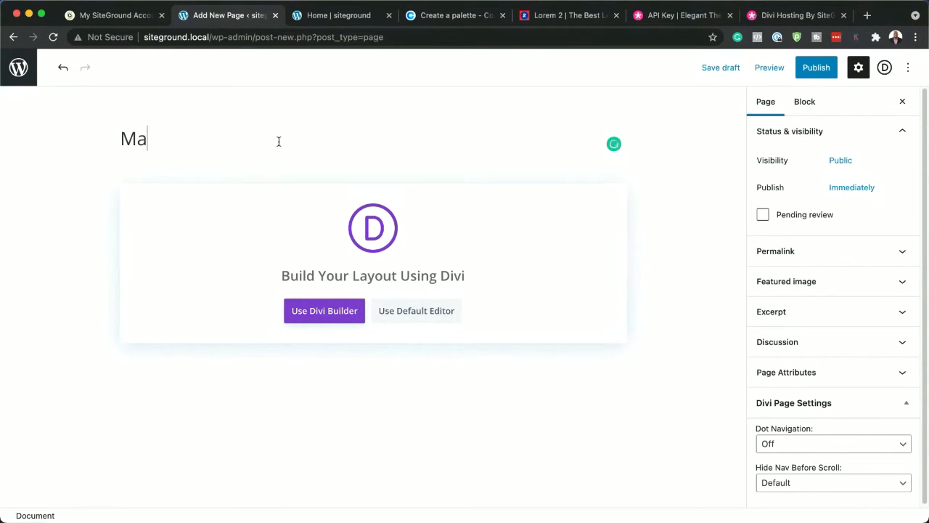
text(l)
click(337, 314)
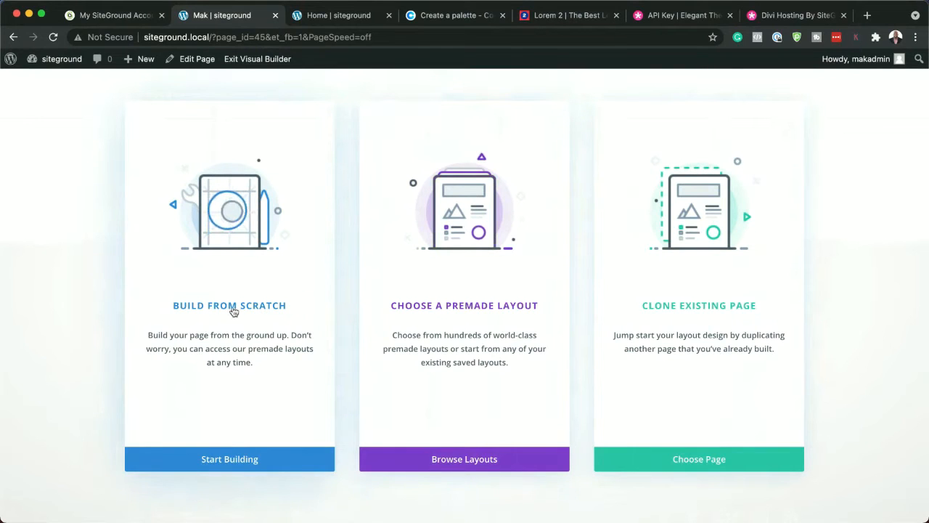
Start the page from scratch and add a Fullwidth section containing a Fullwidth Header module
click(236, 311)
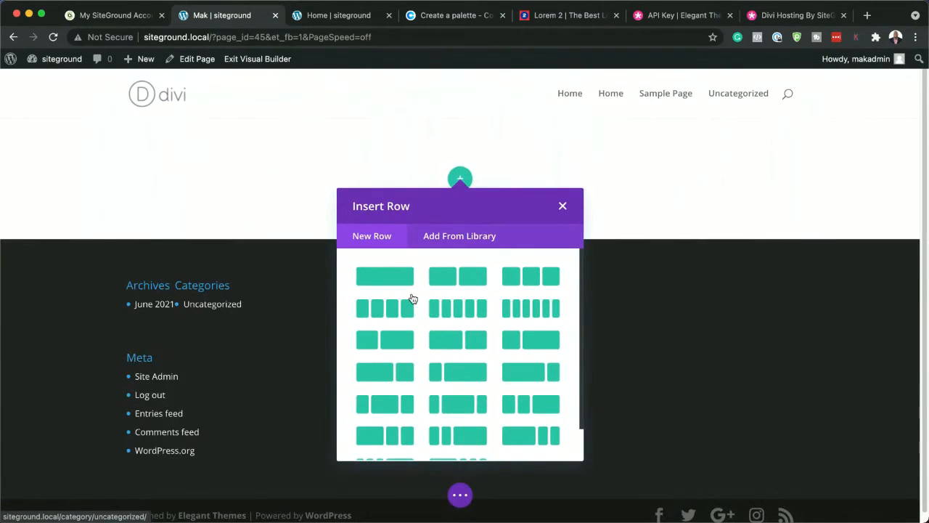
click(563, 207)
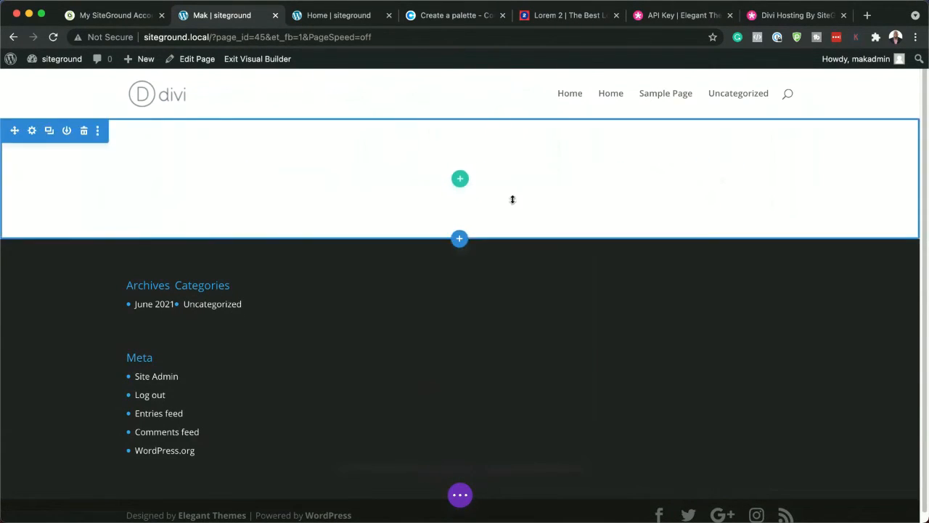
click(459, 240)
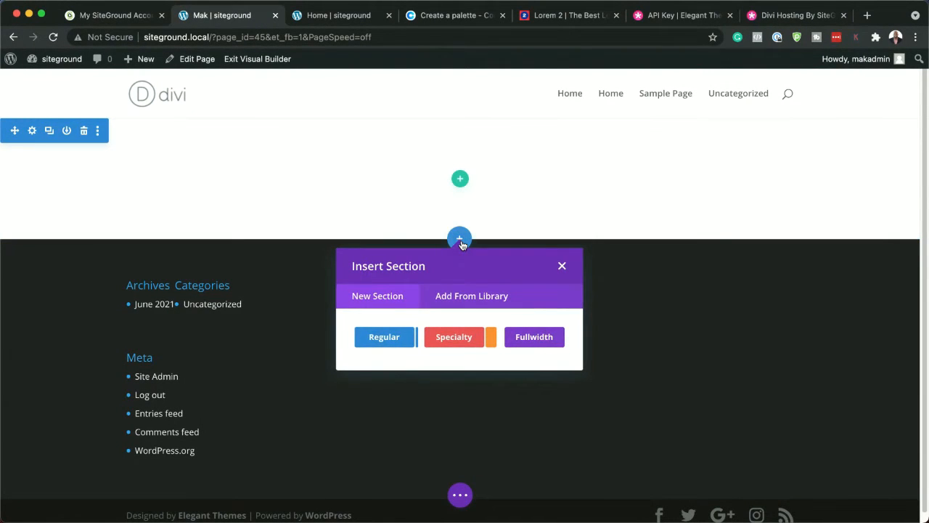
click(548, 339)
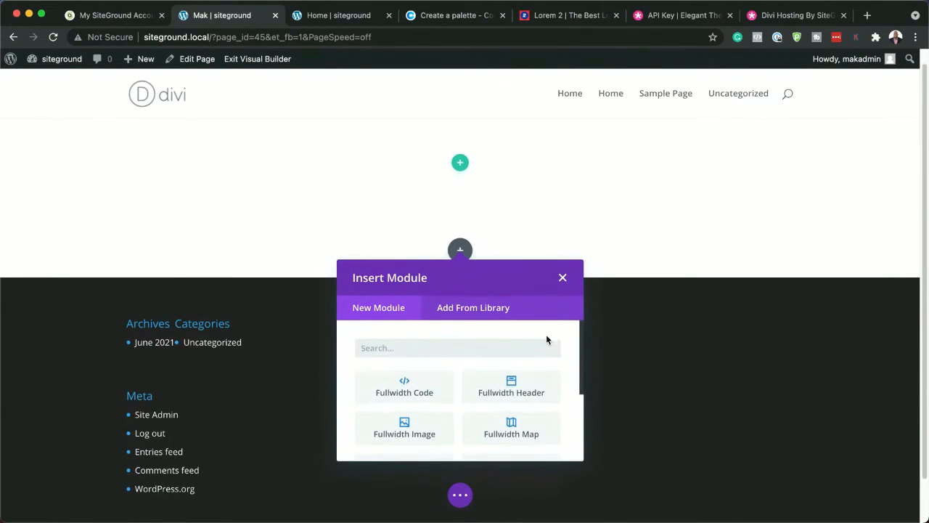
click(538, 391)
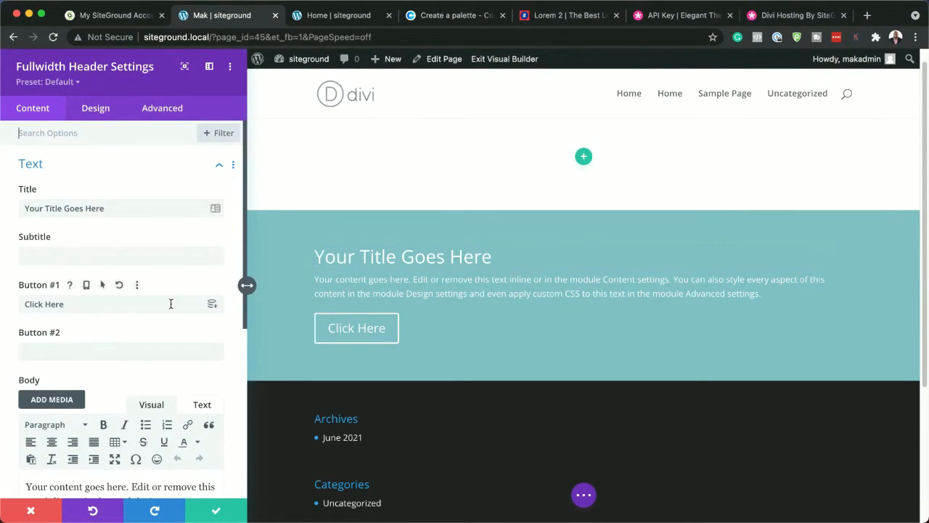
Set the fullwidth header's background color to the saved #0a191f at about 0.87 opacity
scroll(159, 330, down, 1)
scroll(159, 330, down, 8)
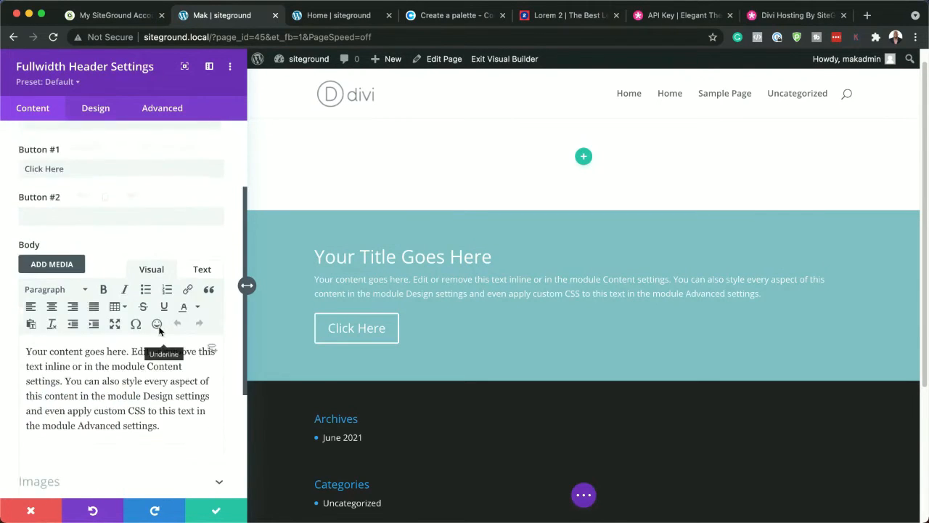
scroll(160, 330, down, 1)
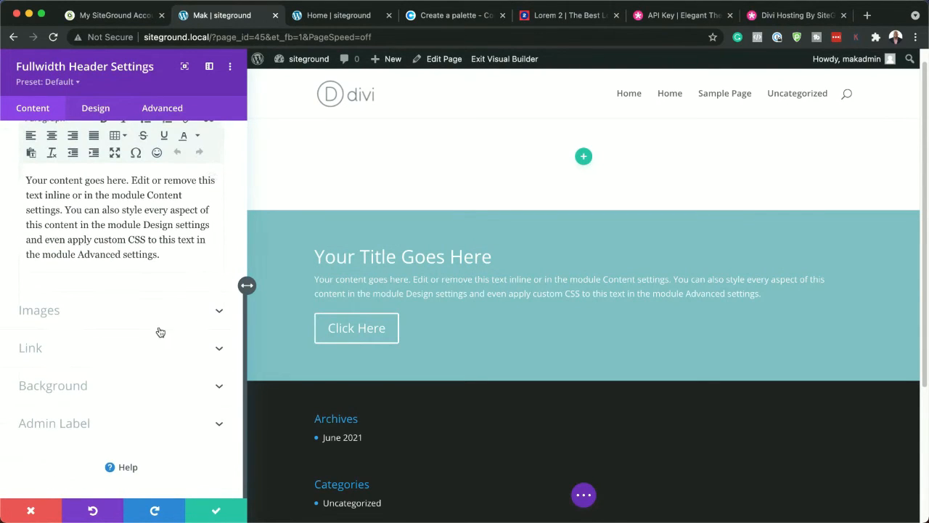
click(102, 385)
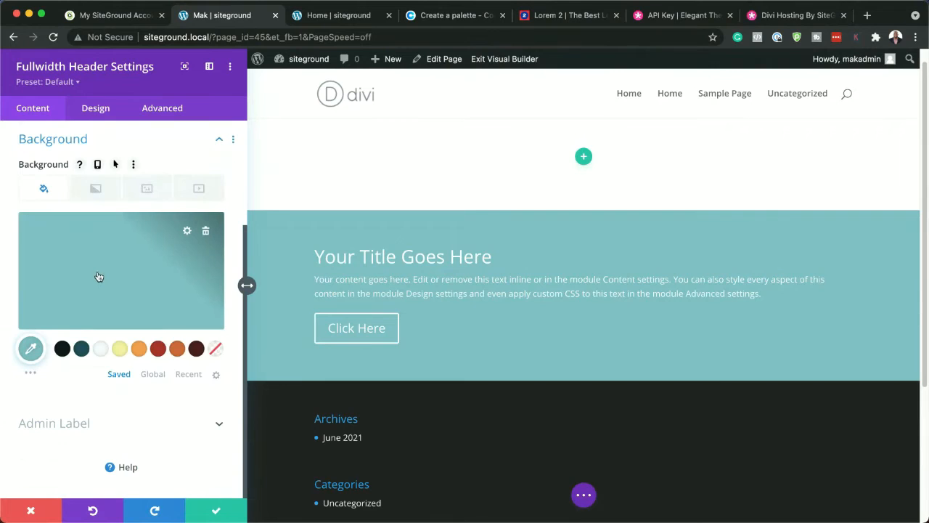
click(62, 349)
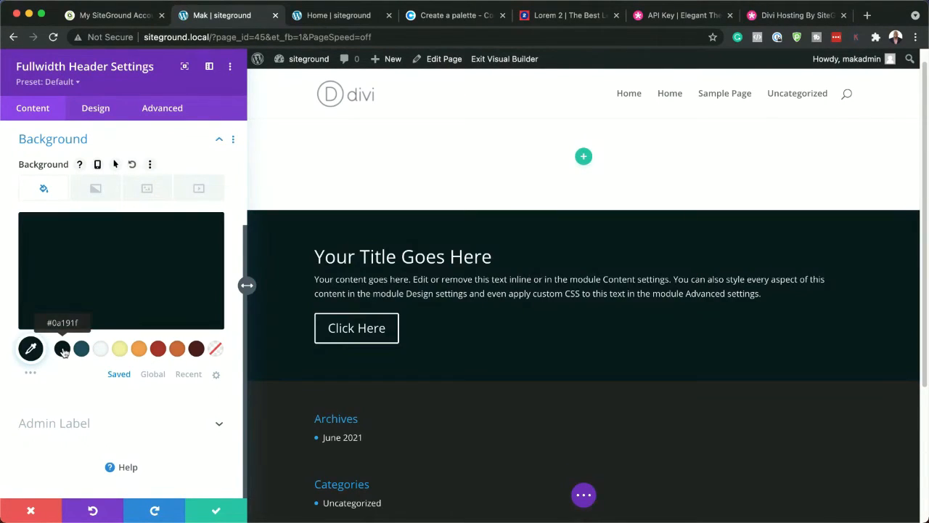
click(129, 271)
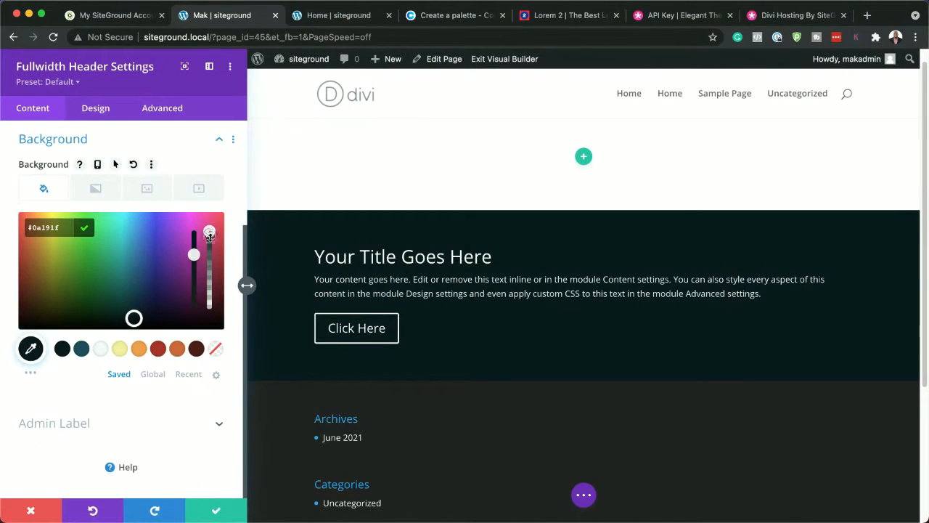
drag(209, 235, 210, 242)
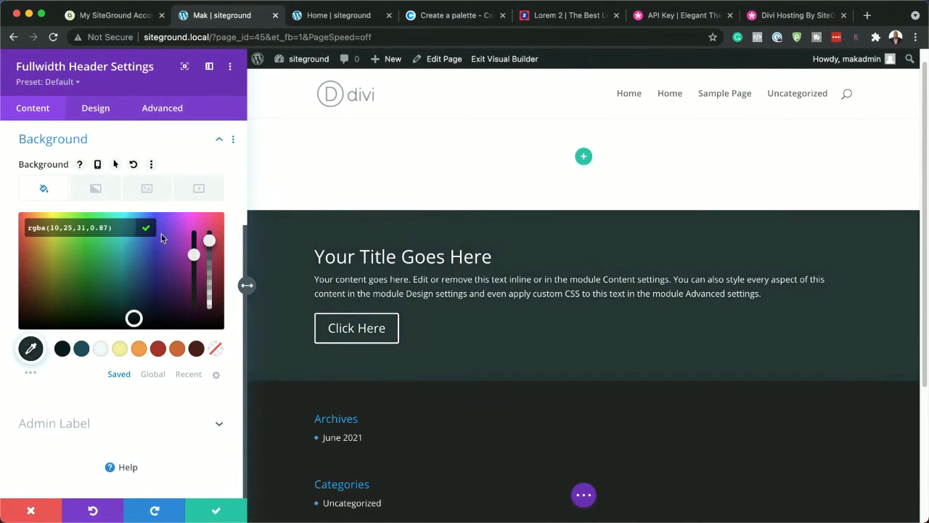
Add the boxer with red gloves photo from the media library as the fullwidth header's background image
click(148, 190)
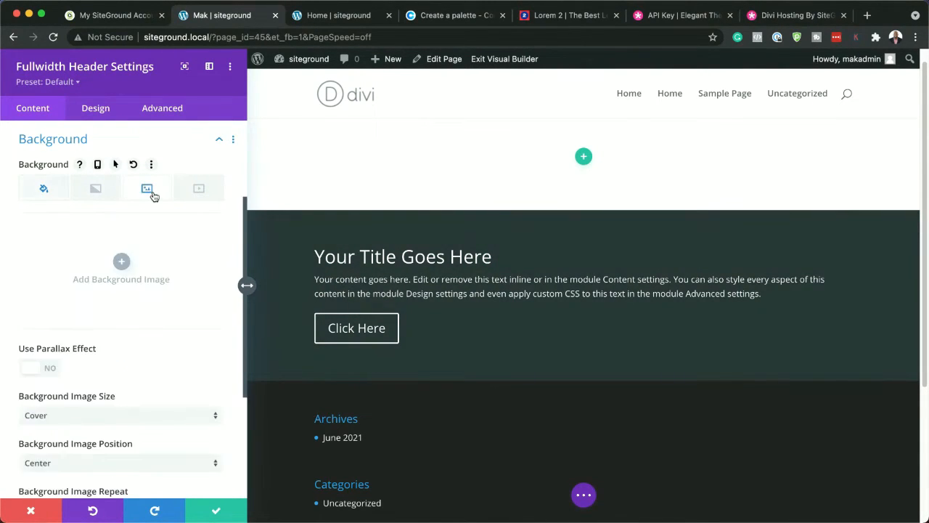
click(122, 264)
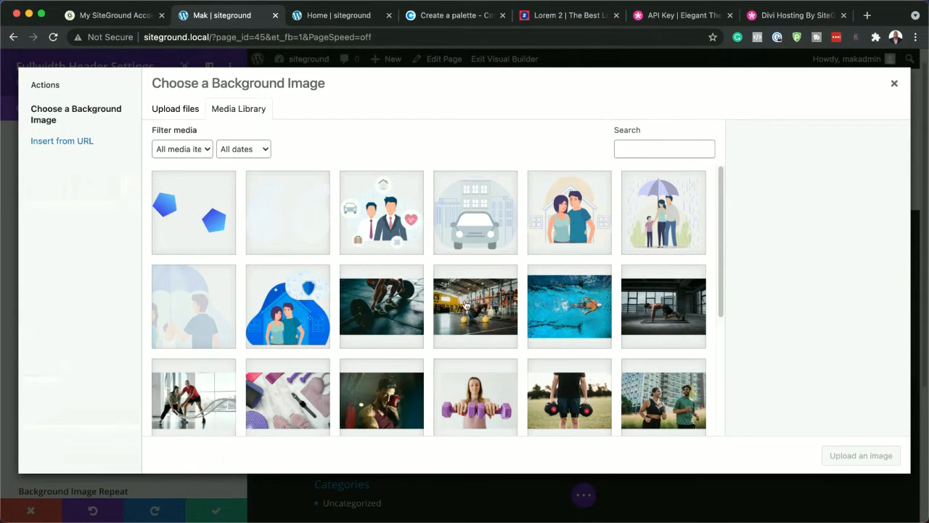
scroll(470, 352, down, 2)
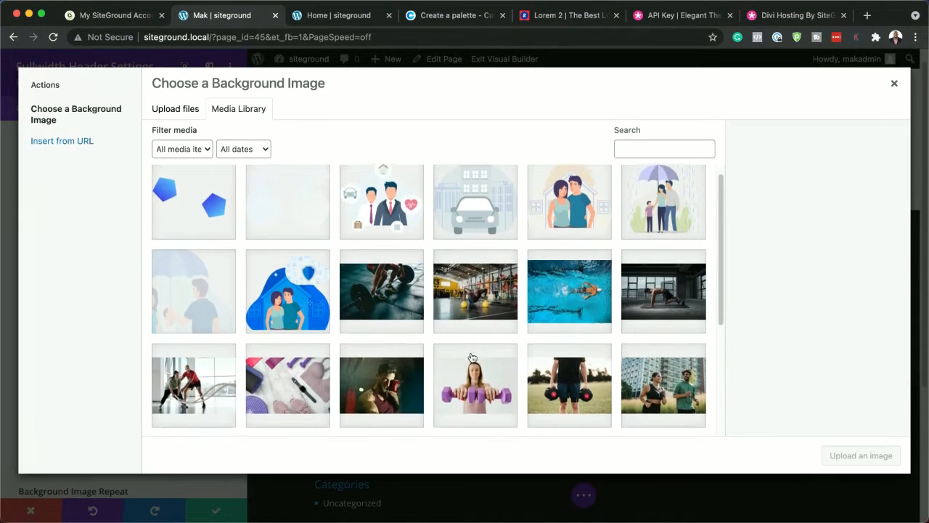
scroll(471, 357, down, 5)
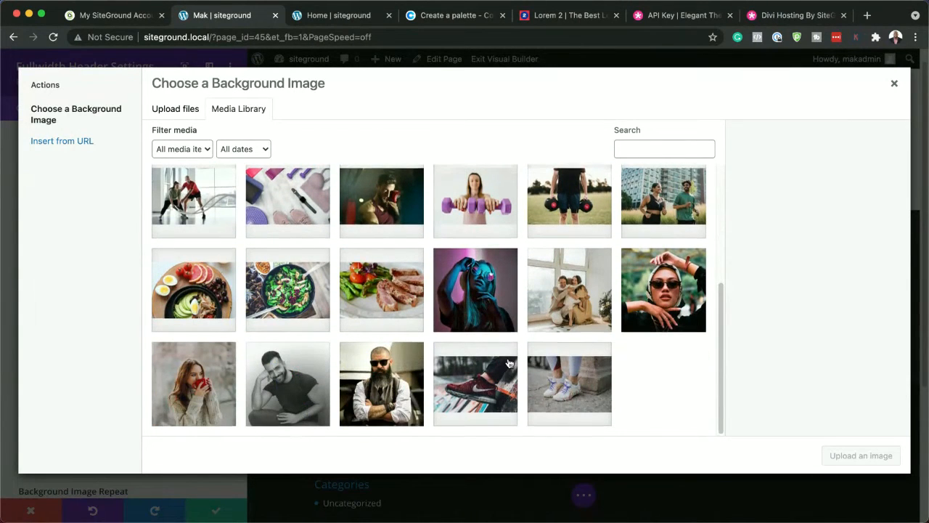
scroll(507, 363, up, 6)
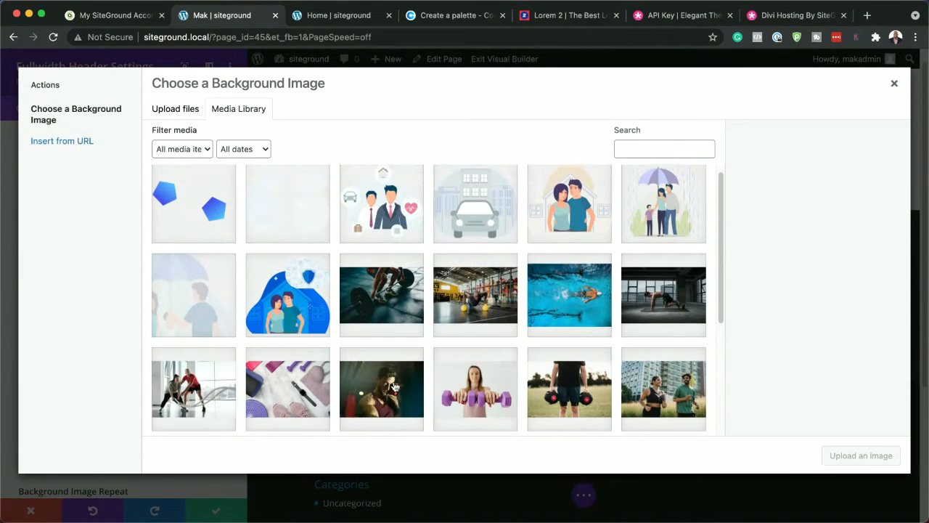
click(395, 385)
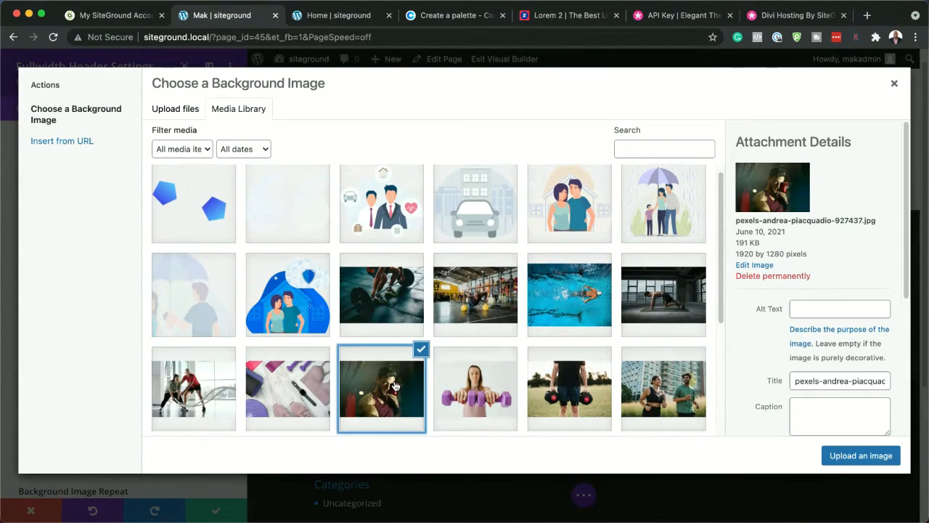
click(861, 456)
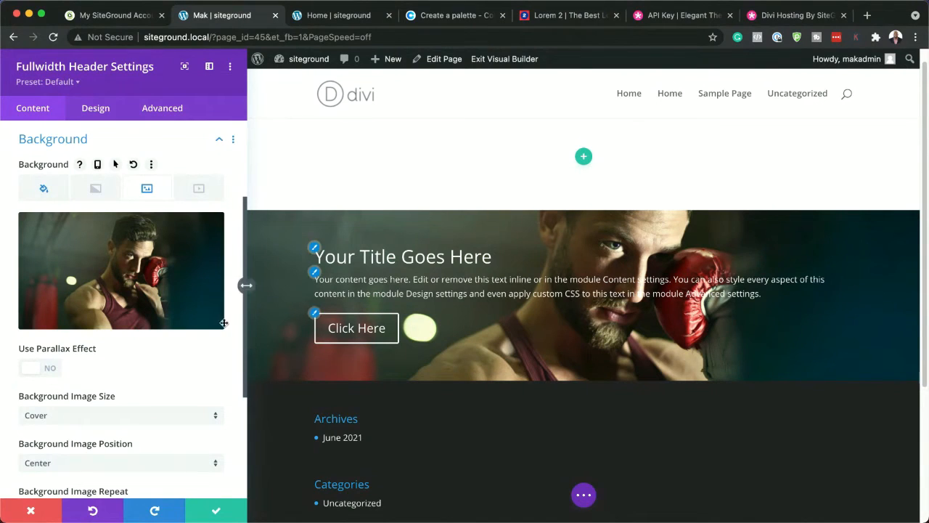
Make the fullwidth header fullscreen in its layout design settings
click(97, 111)
click(58, 167)
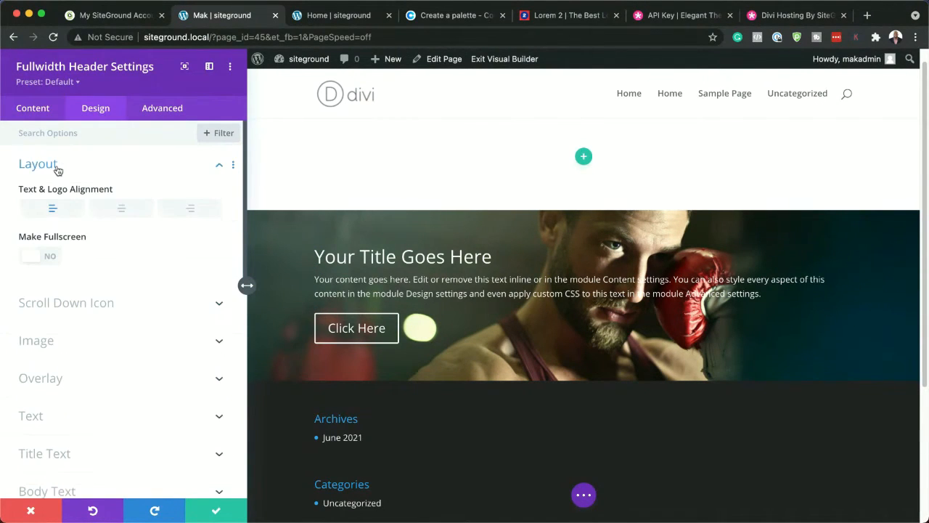
click(55, 262)
scroll(515, 361, down, 5)
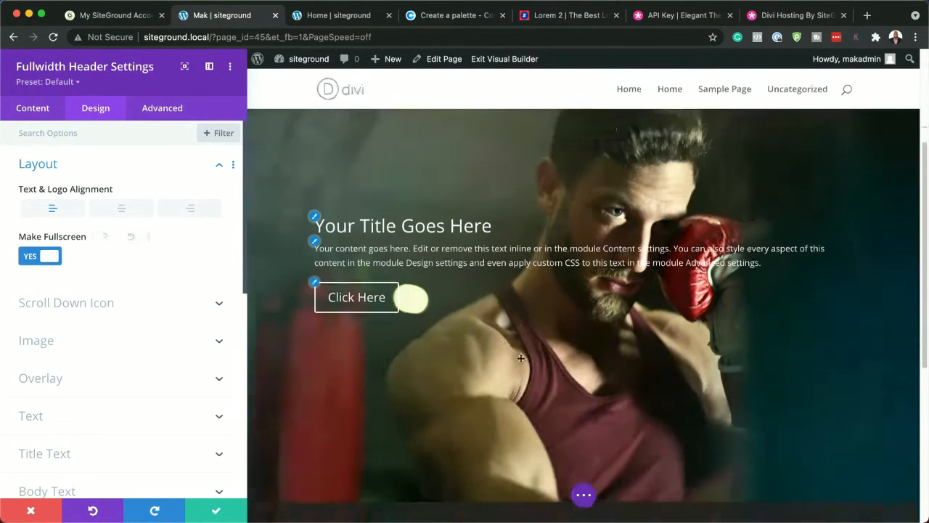
scroll(521, 357, up, 1)
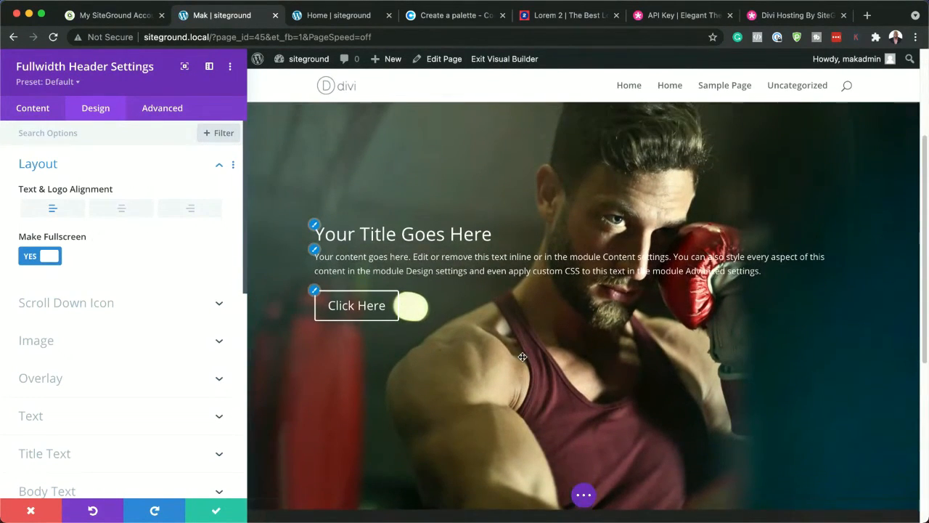
scroll(482, 195, up, 1)
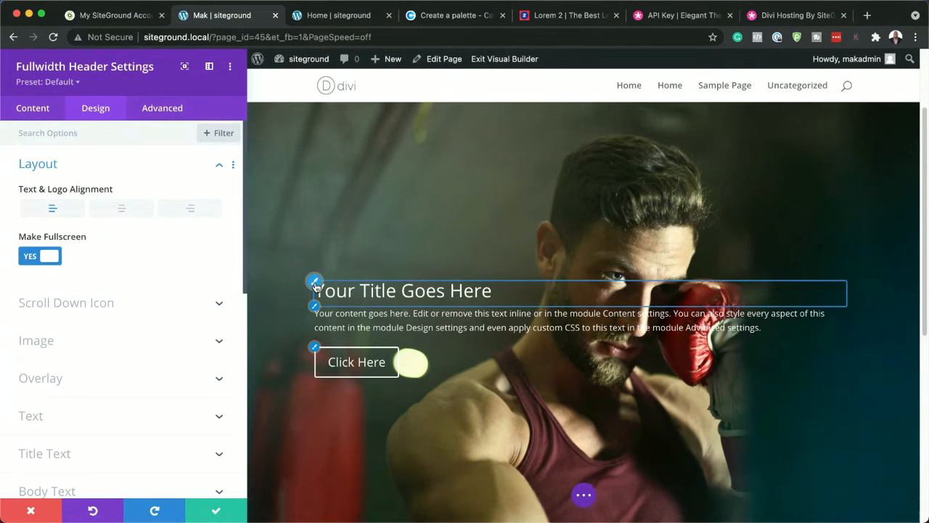
Set the header's title font to Poppins with a Bold weight
click(314, 286)
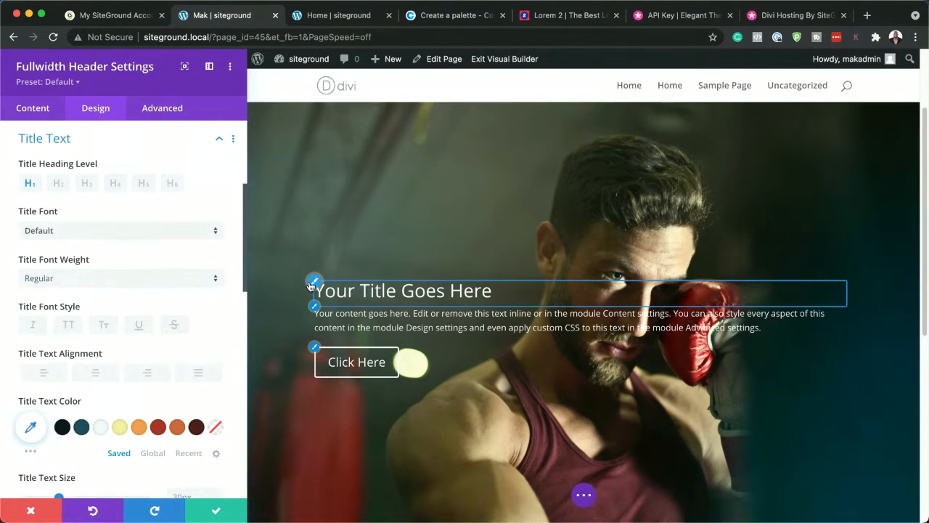
click(92, 232)
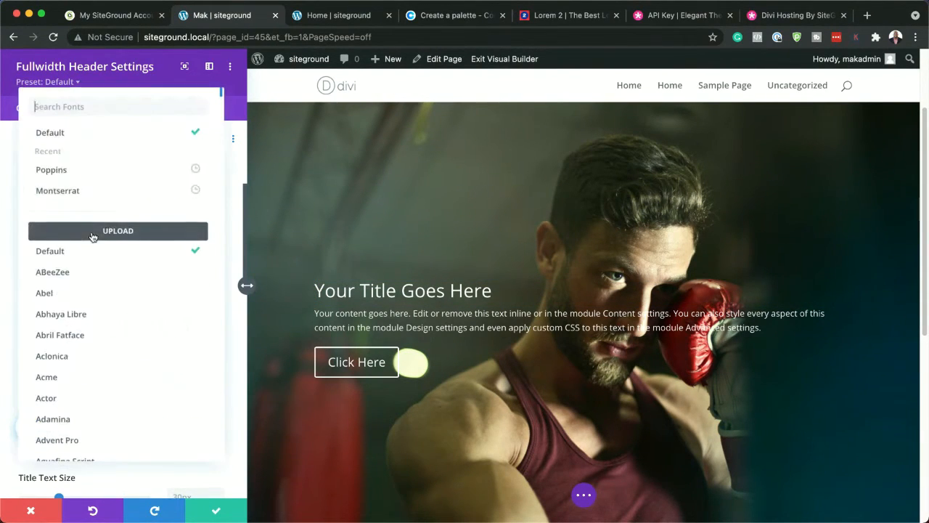
click(92, 170)
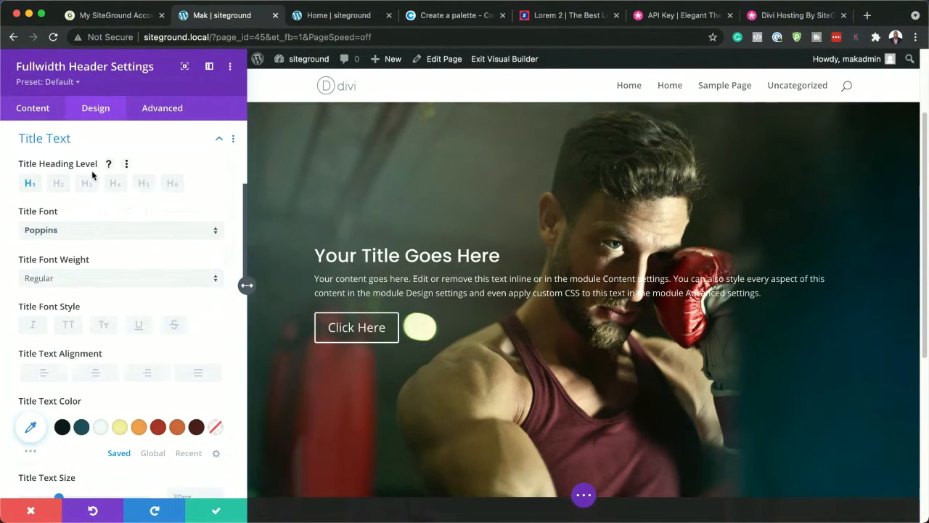
click(93, 279)
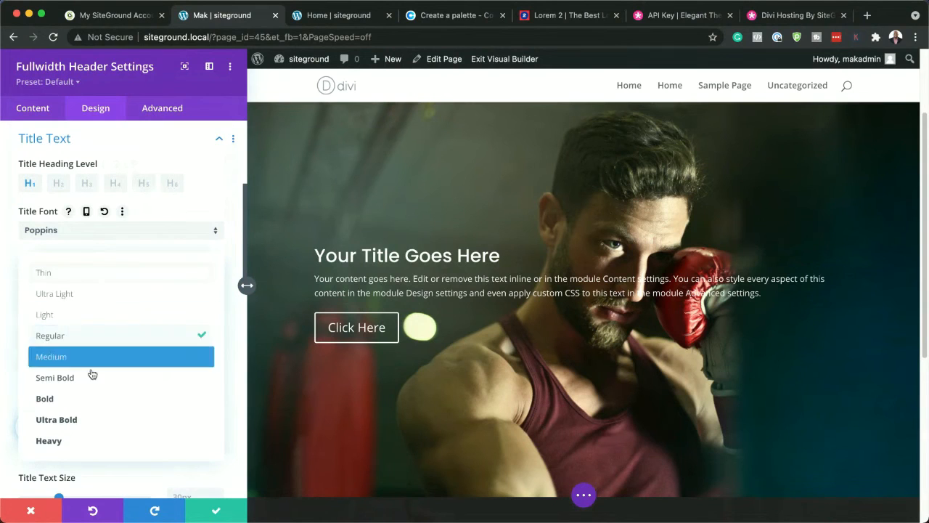
click(78, 399)
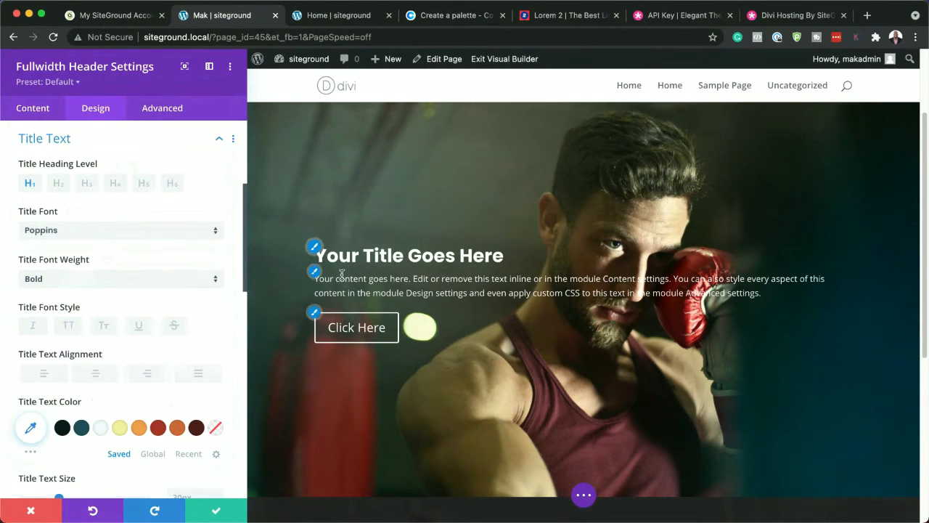
Set the header's body text font to Poppins and its size to 19px
click(315, 273)
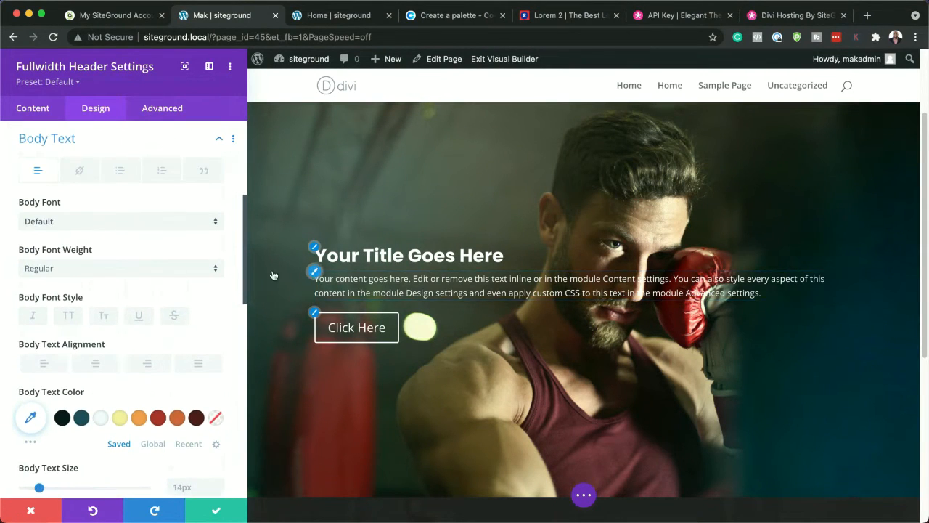
click(104, 226)
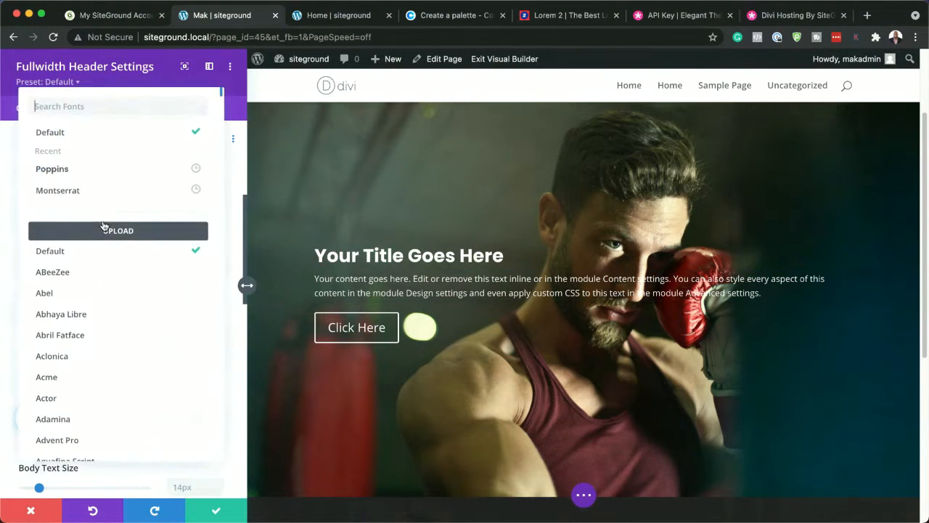
click(91, 168)
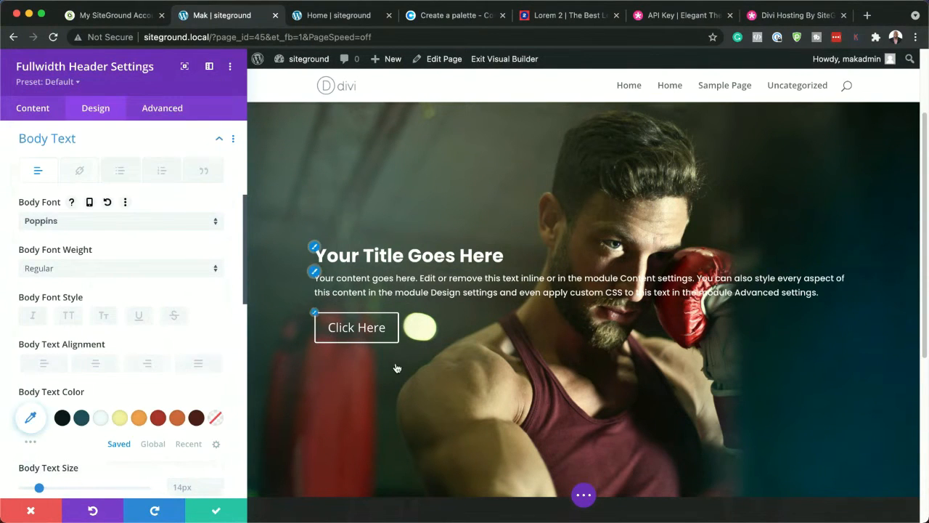
scroll(178, 433, down, 3)
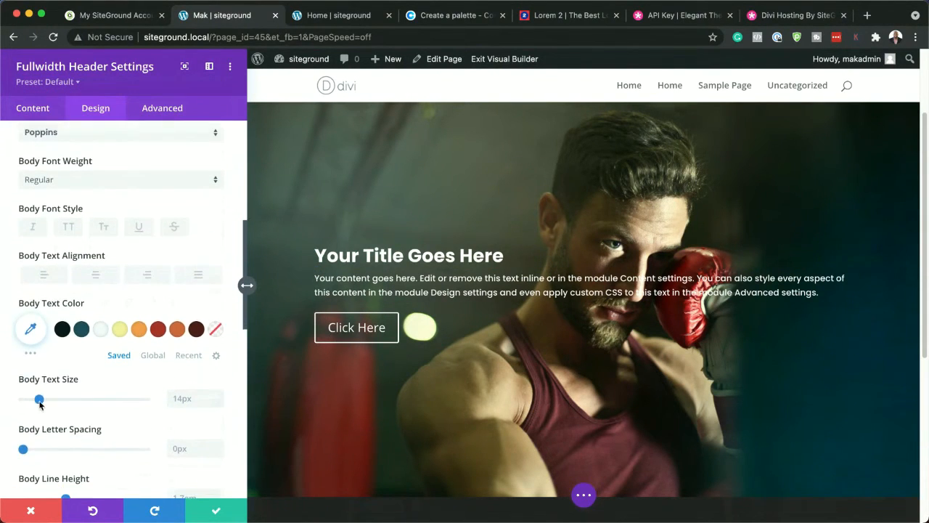
drag(39, 400, 45, 404)
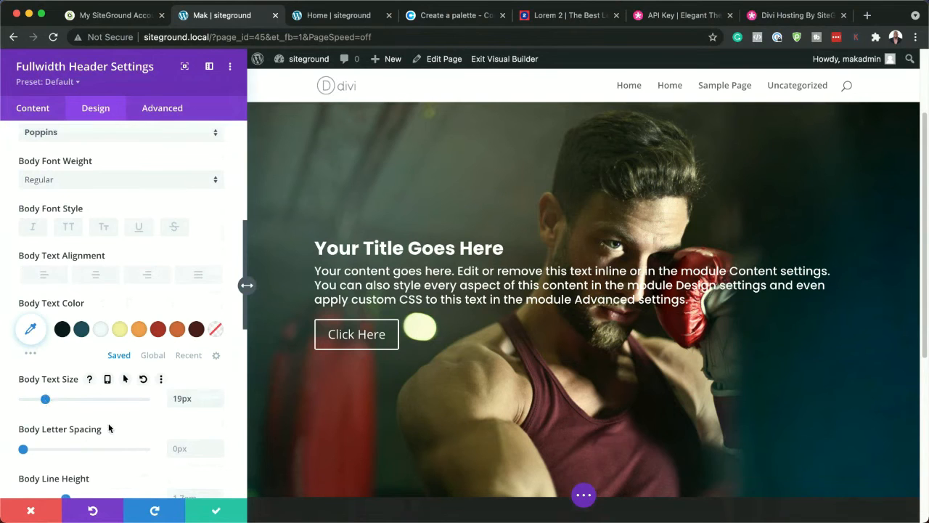
Set the body text line height to 1.8em and save the header module's settings
scroll(131, 444, down, 2)
scroll(132, 449, down, 1)
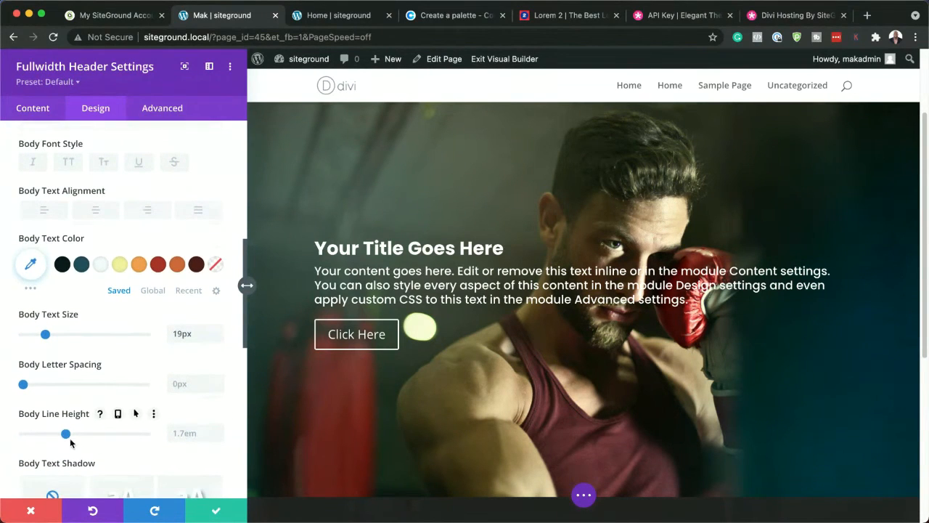
drag(66, 433, 73, 434)
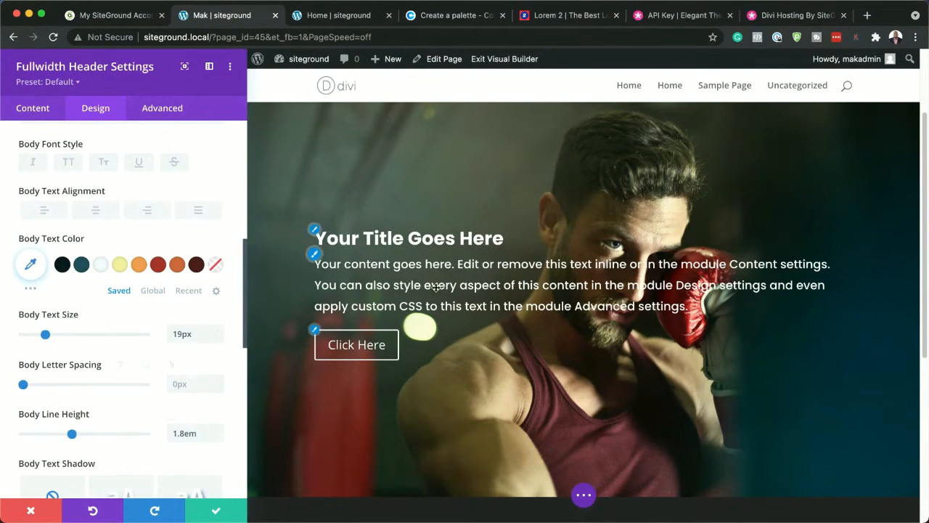
click(216, 512)
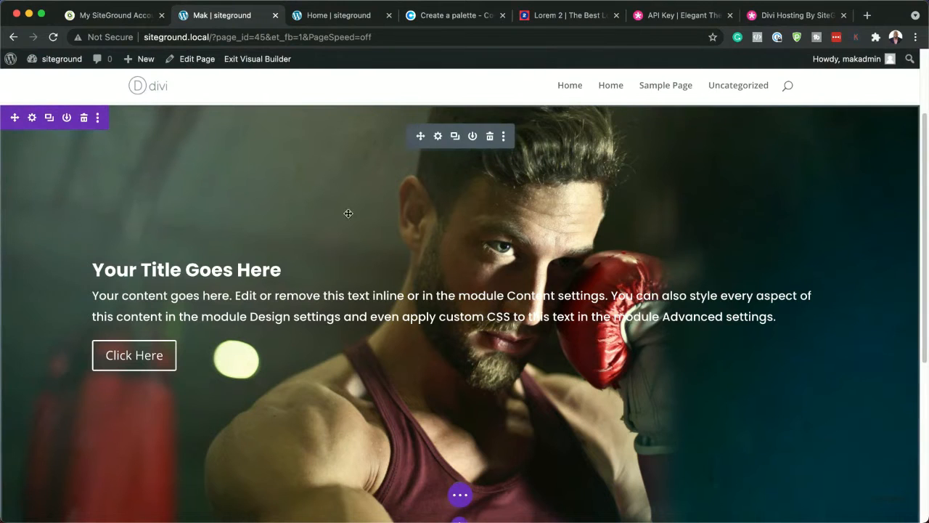
Open the page's layers view and move the fullwidth header section above the empty section
scroll(222, 126, up, 3)
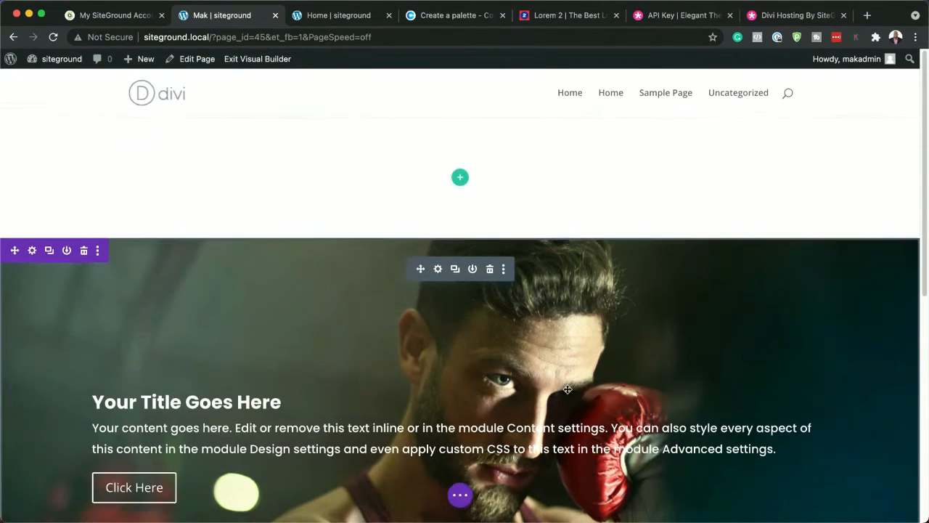
scroll(468, 382, down, 3)
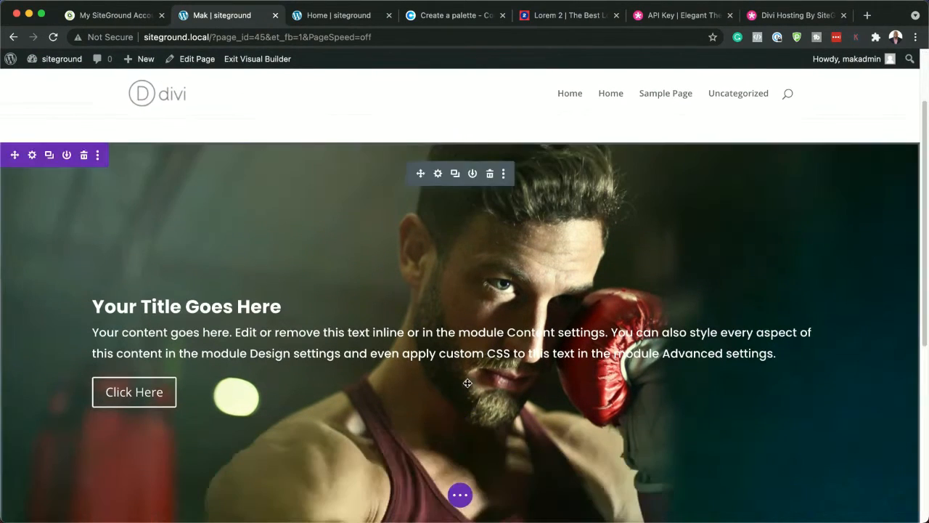
scroll(468, 382, down, 3)
click(463, 496)
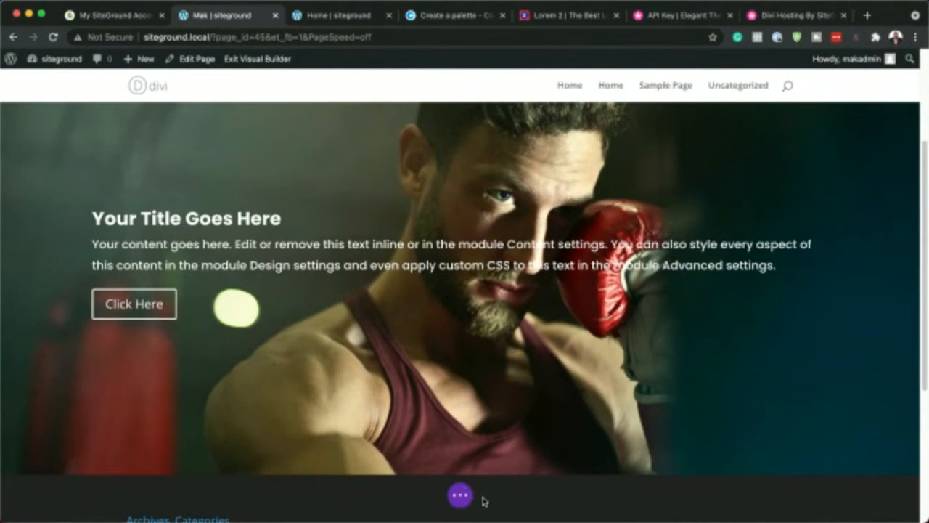
click(461, 496)
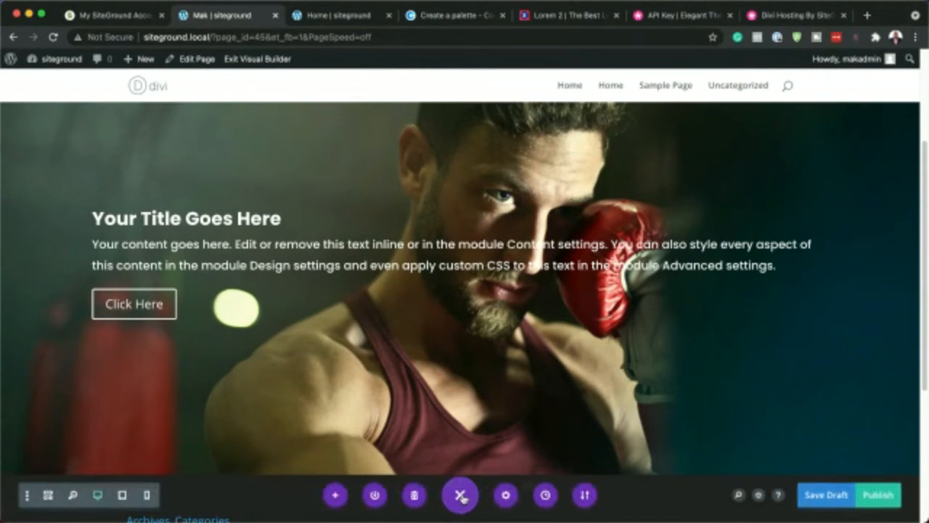
click(758, 495)
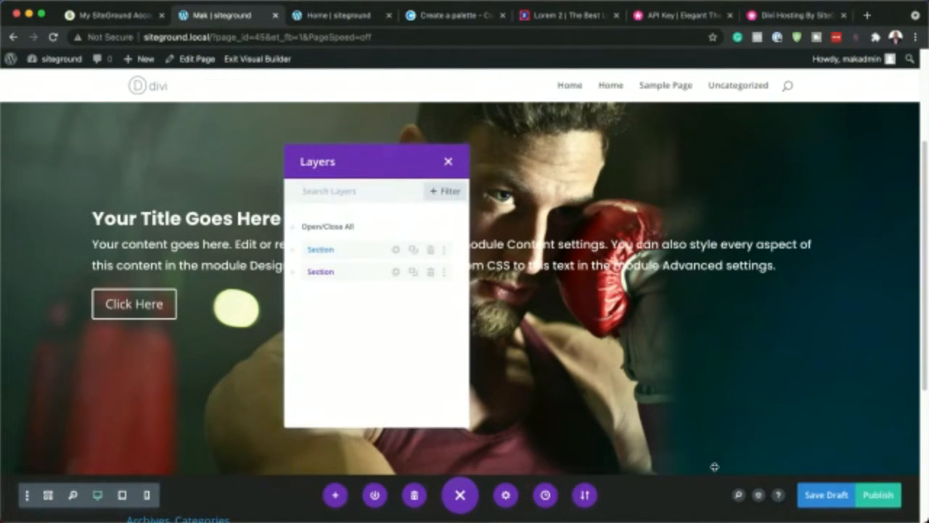
drag(348, 271, 349, 245)
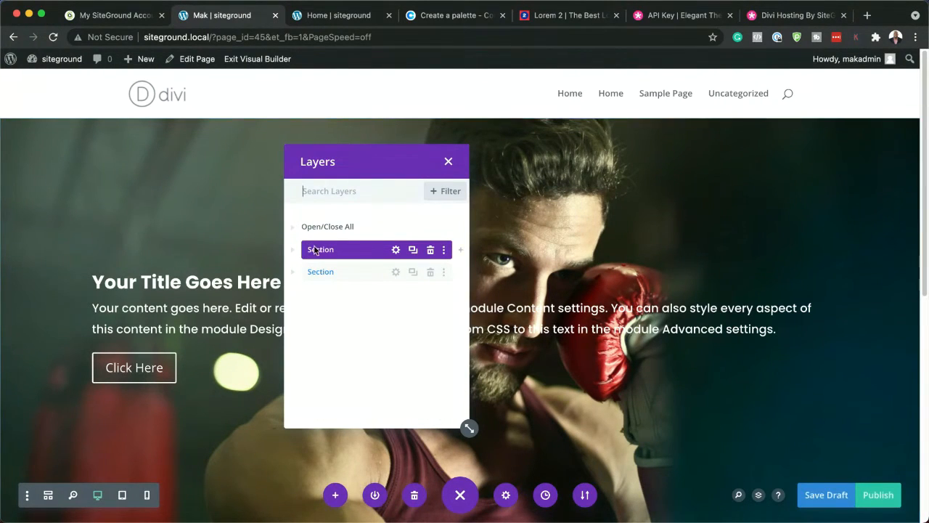
Rename the fullwidth header section as "Main Hero" in the layers view
double_click(310, 250)
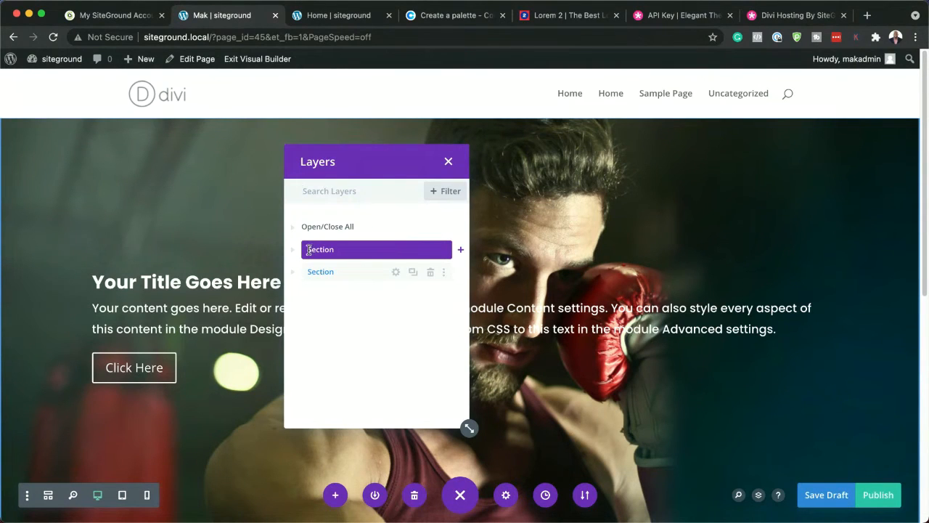
drag(308, 250, 335, 251)
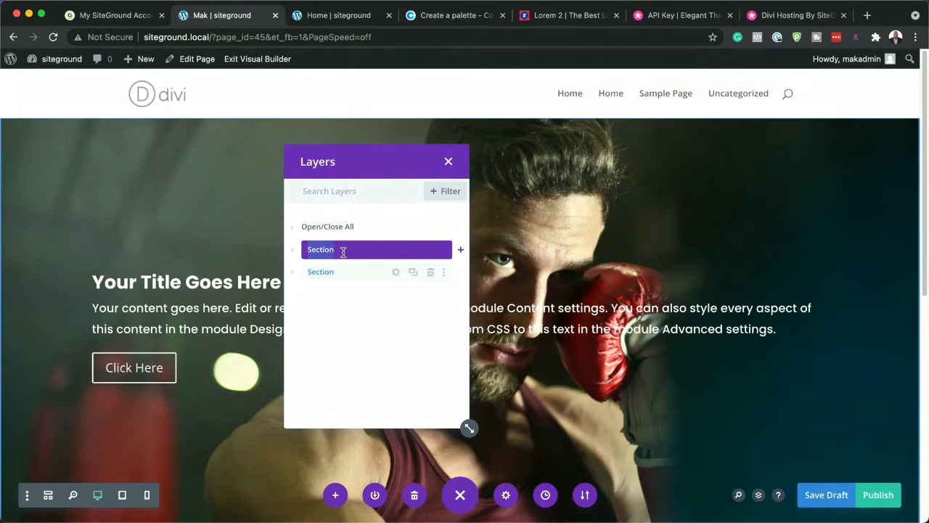
text(Main Hero)
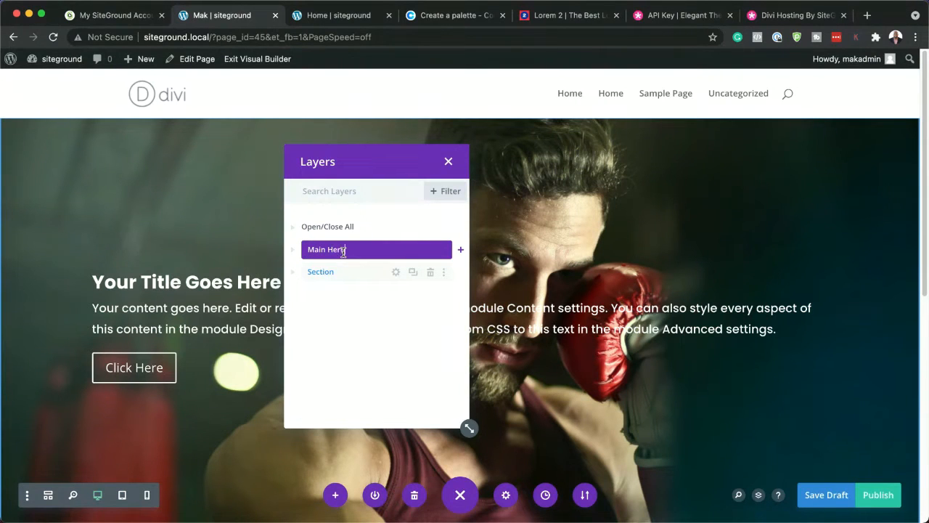
click(340, 273)
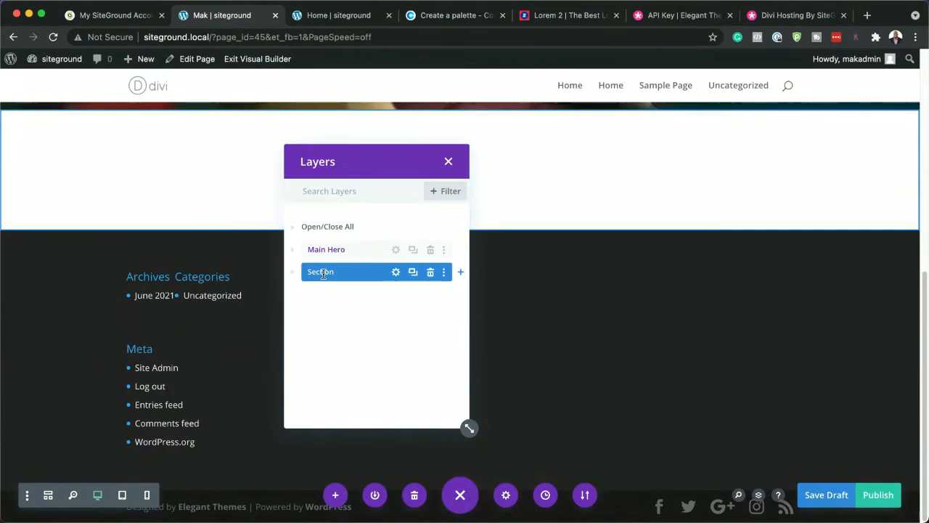
Rename the empty second section as "Tips", save its section settings and close the layers view
double_click(318, 272)
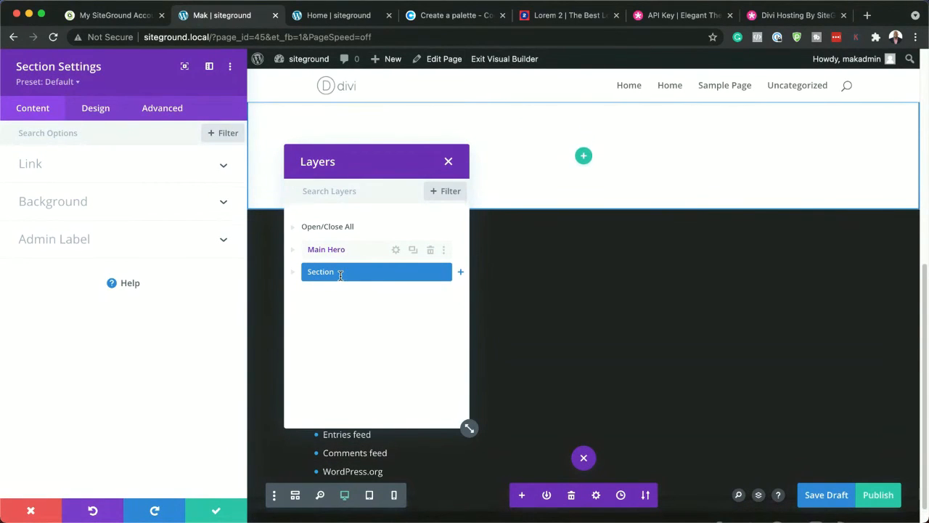
text(Ti)
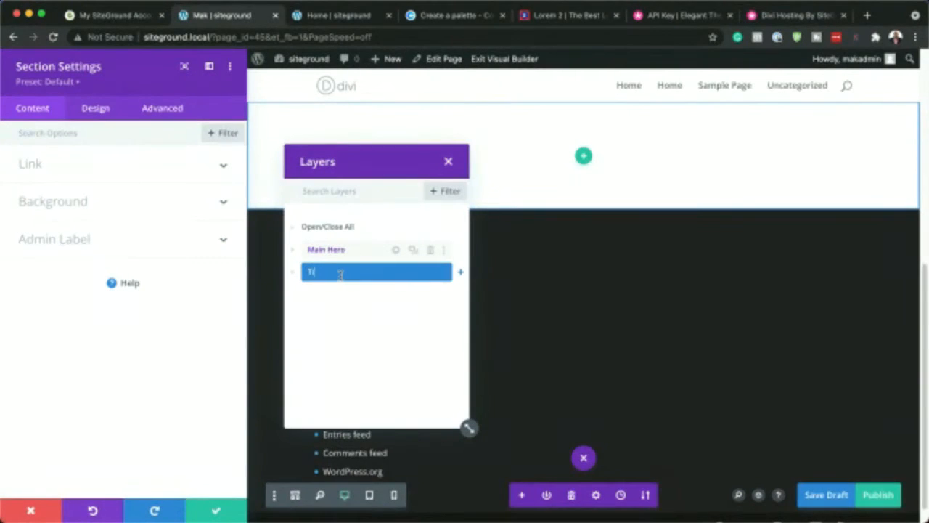
text(ps)
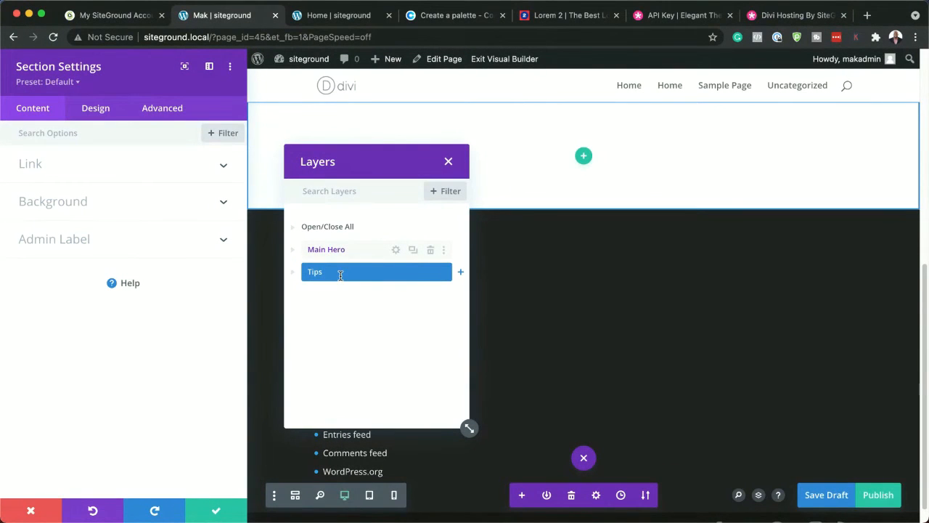
click(218, 511)
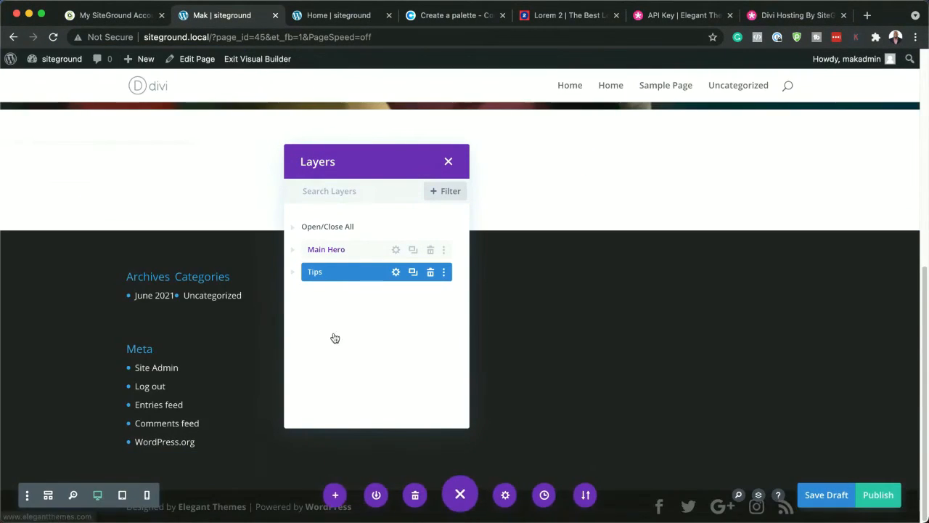
click(448, 161)
Open the fullwidth header module's sizing design settings and reduce its content width to 50%
scroll(673, 390, up, 5)
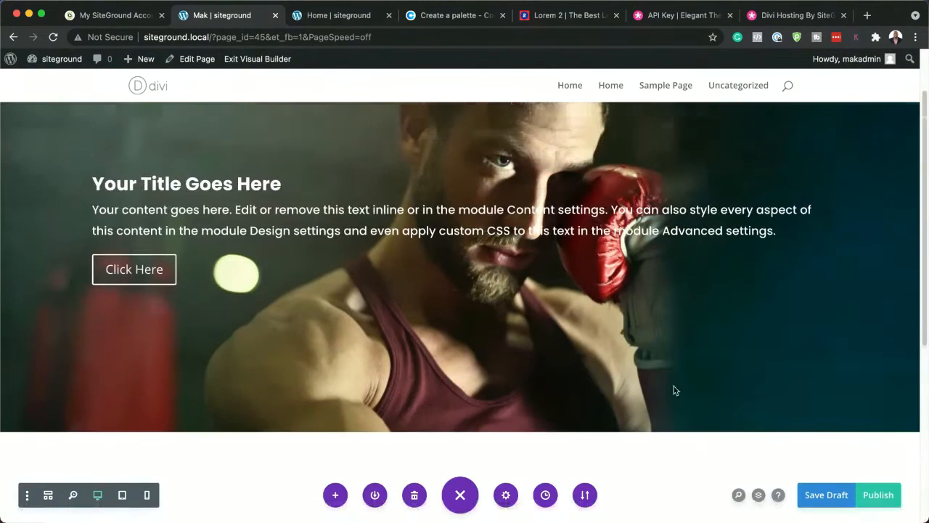
scroll(458, 395, up, 3)
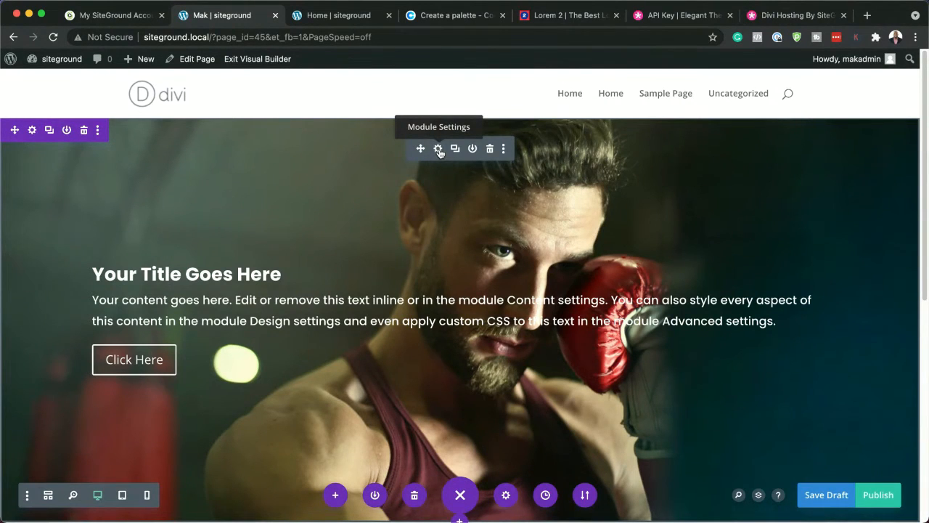
click(438, 151)
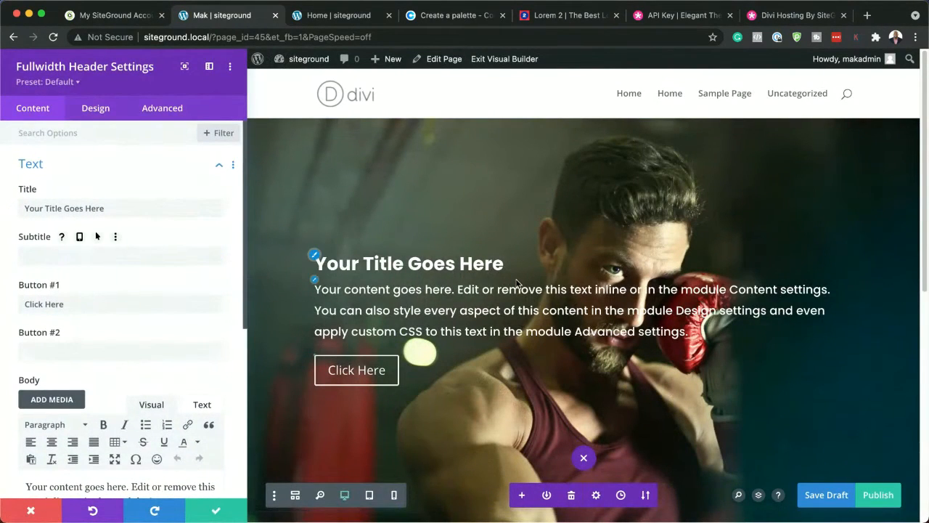
click(106, 111)
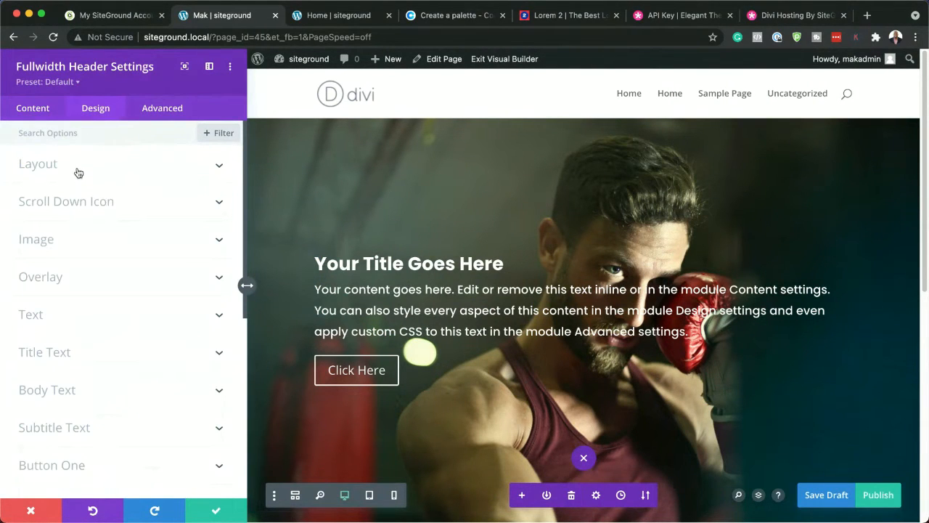
scroll(149, 400, down, 3)
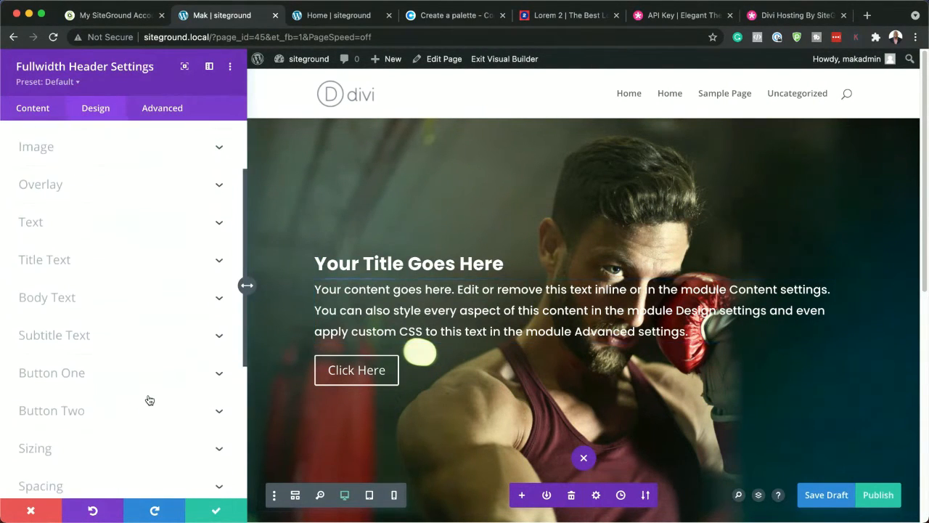
scroll(149, 400, down, 3)
click(139, 365)
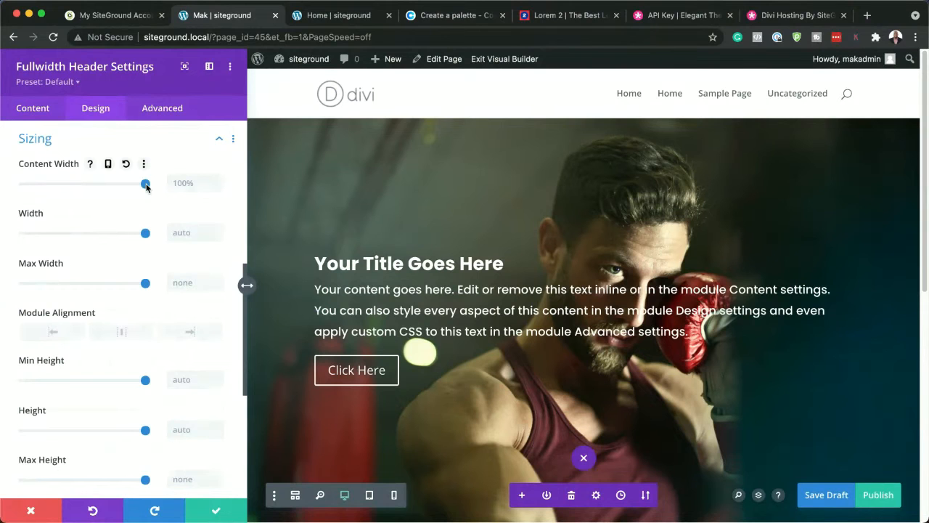
drag(145, 187, 97, 189)
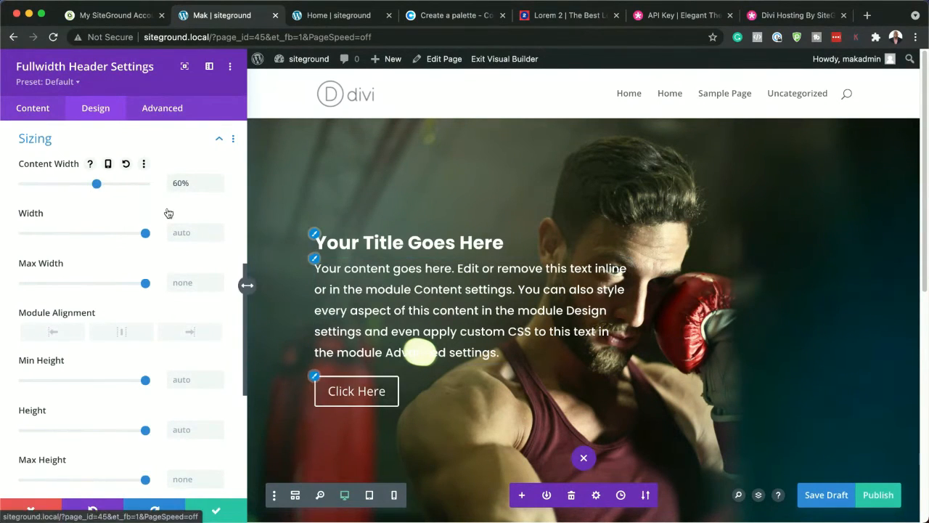
drag(95, 187, 84, 187)
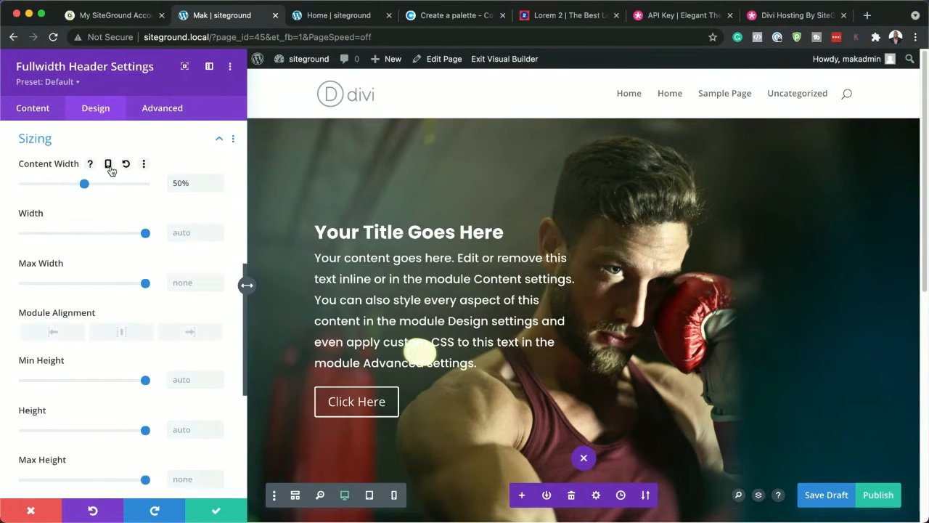
Enable responsive values for the header's content width and set the tablet width to 45%
click(109, 165)
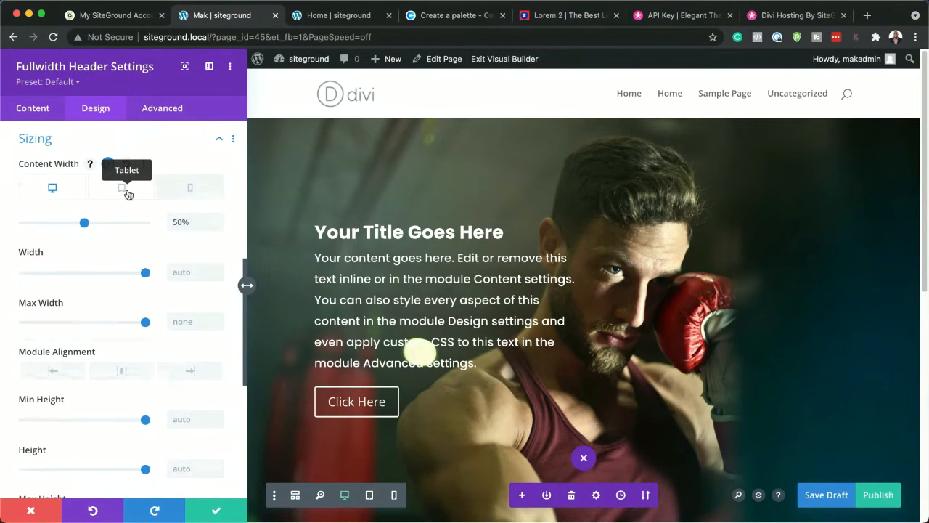
click(125, 191)
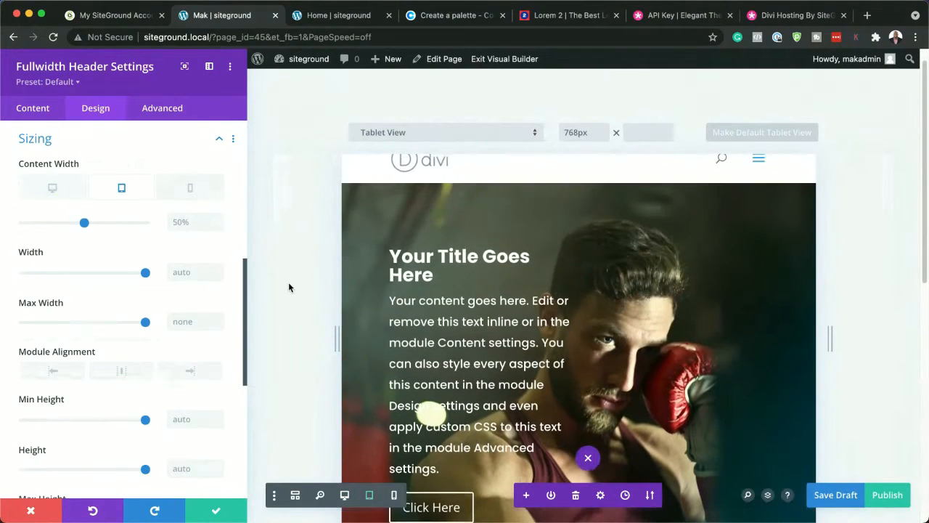
scroll(289, 288, down, 2)
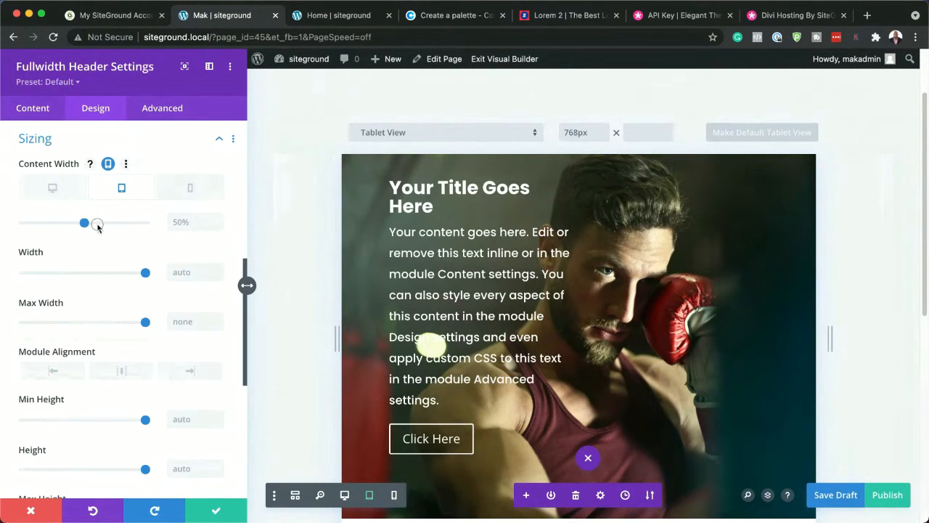
drag(97, 226, 78, 227)
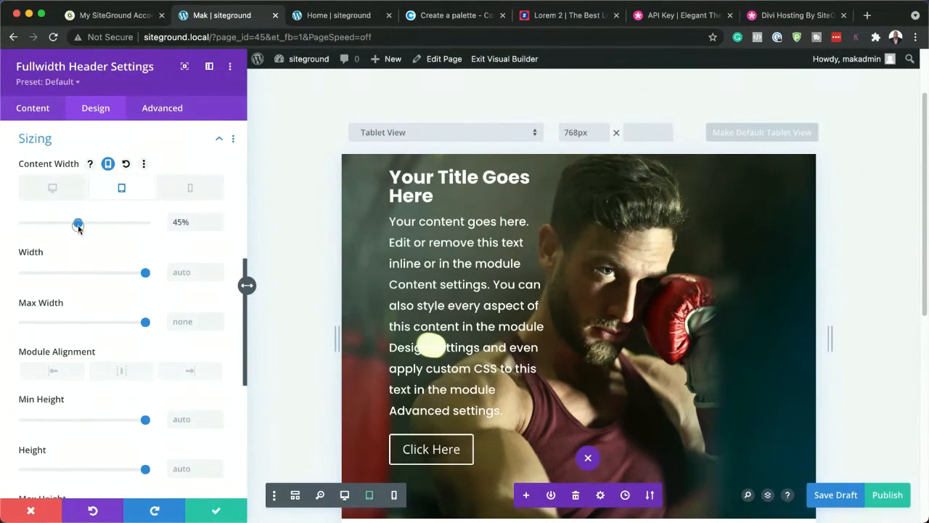
Reduce the header's body text size to 16px
click(388, 214)
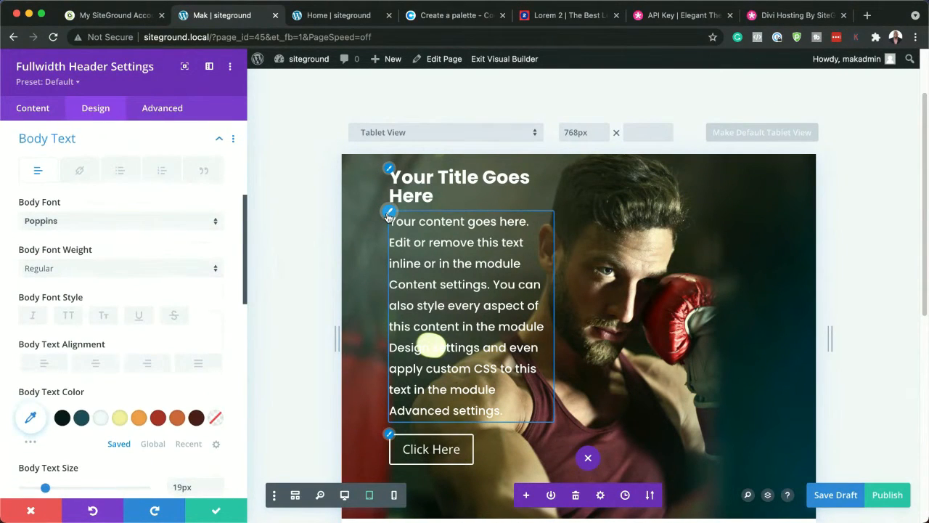
scroll(206, 384, down, 2)
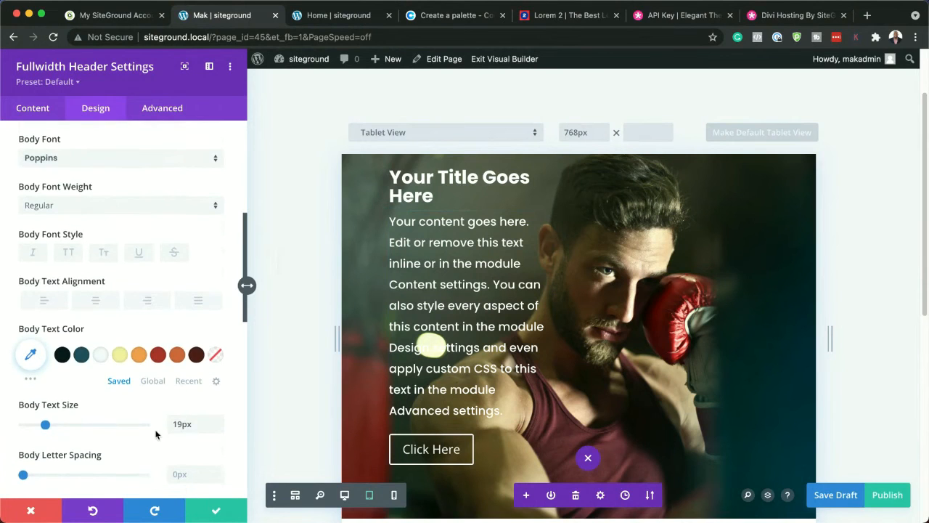
click(219, 433)
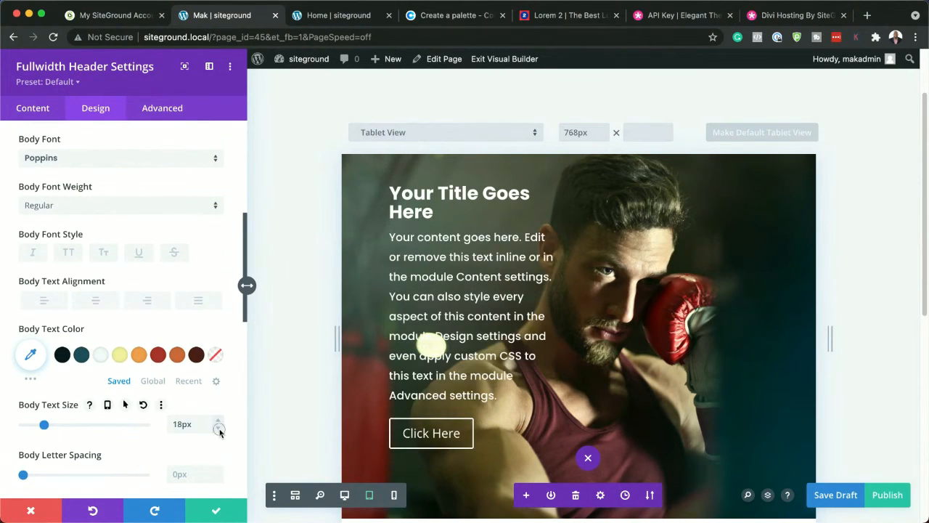
click(220, 432)
click(219, 432)
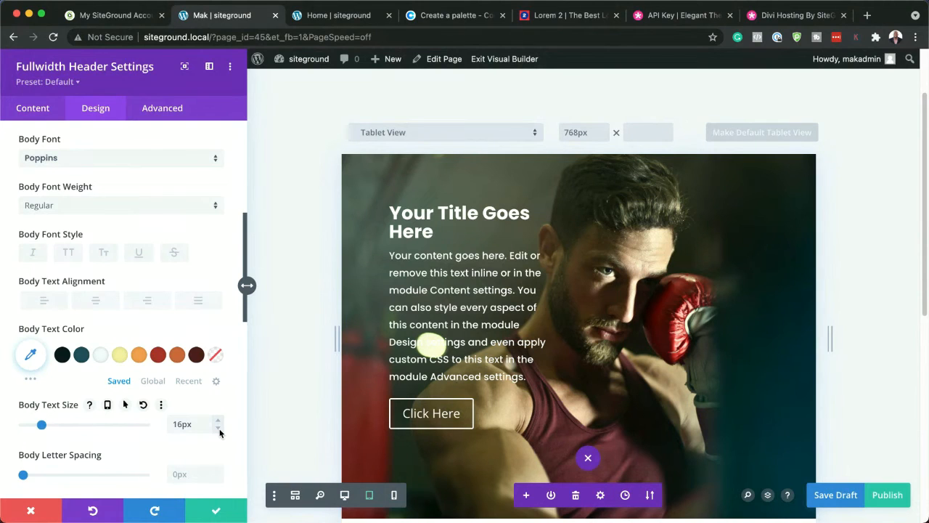
Reduce the header's title text size to 26px
click(390, 210)
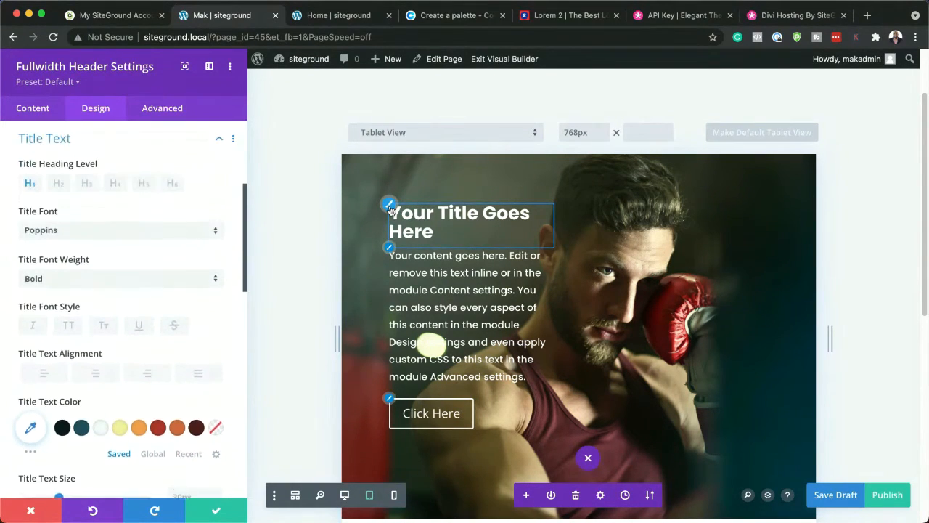
scroll(192, 379, down, 5)
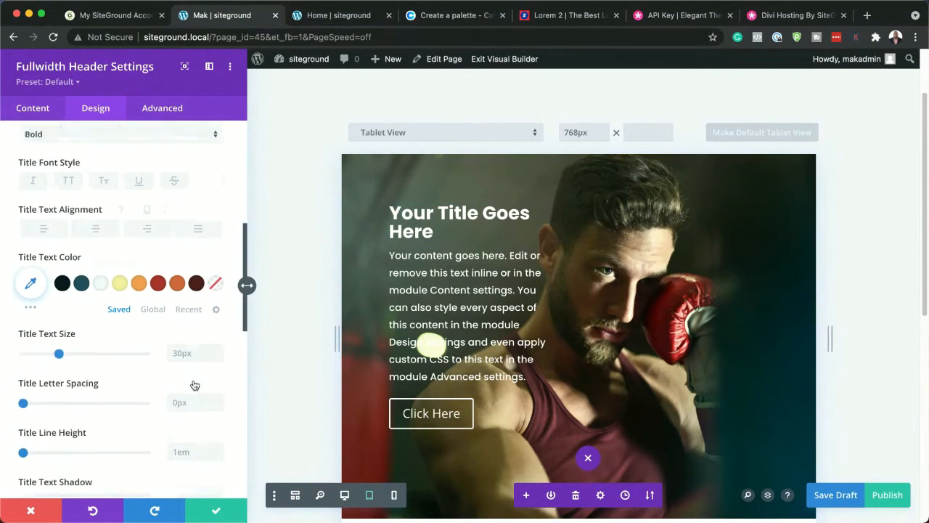
drag(58, 344, 55, 346)
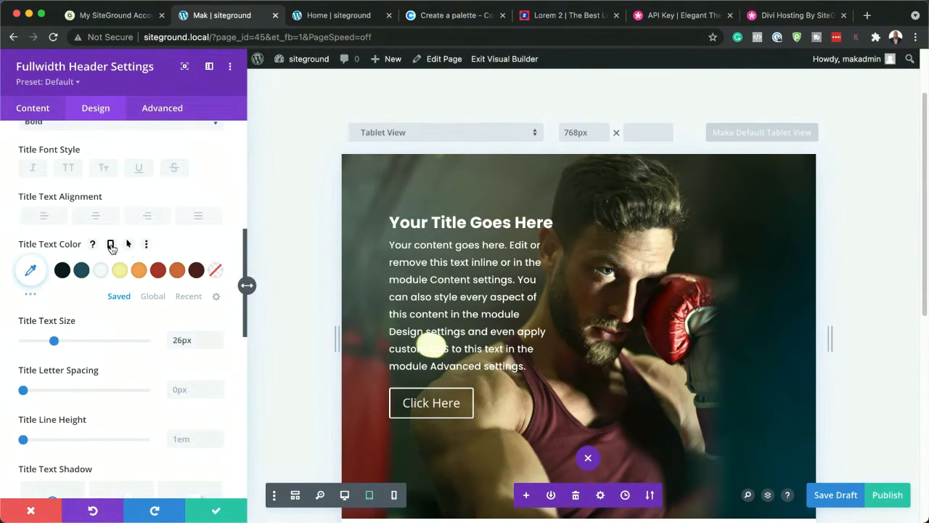
Switch to the phone preview and set the header's phone content width to 100%
click(111, 245)
click(192, 270)
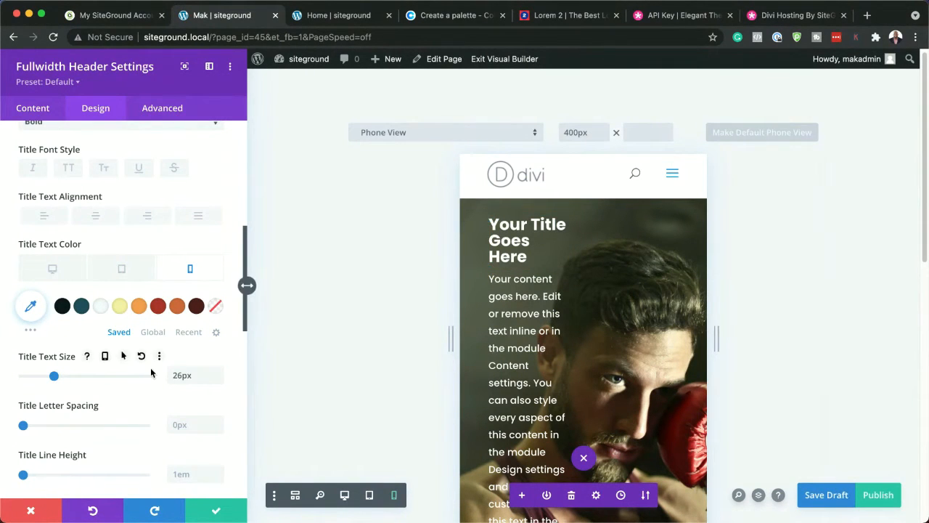
scroll(655, 334, down, 3)
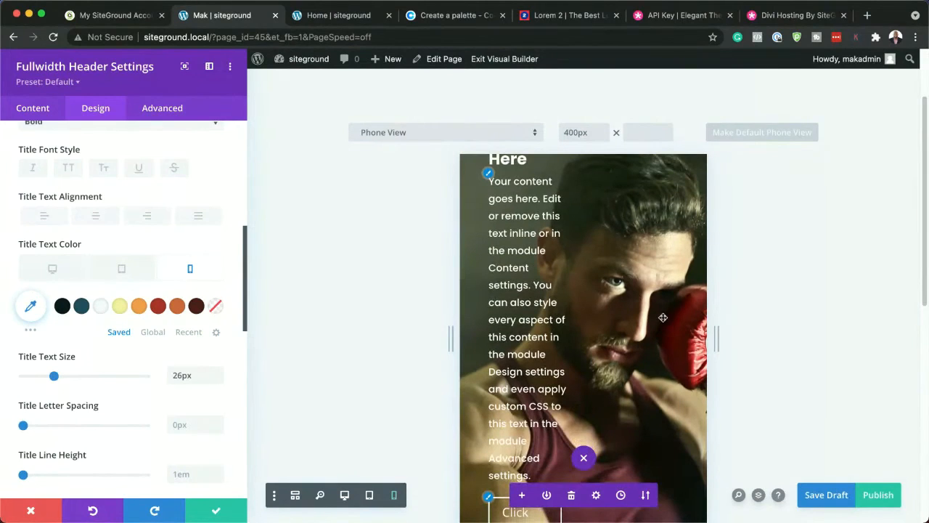
scroll(656, 331, up, 2)
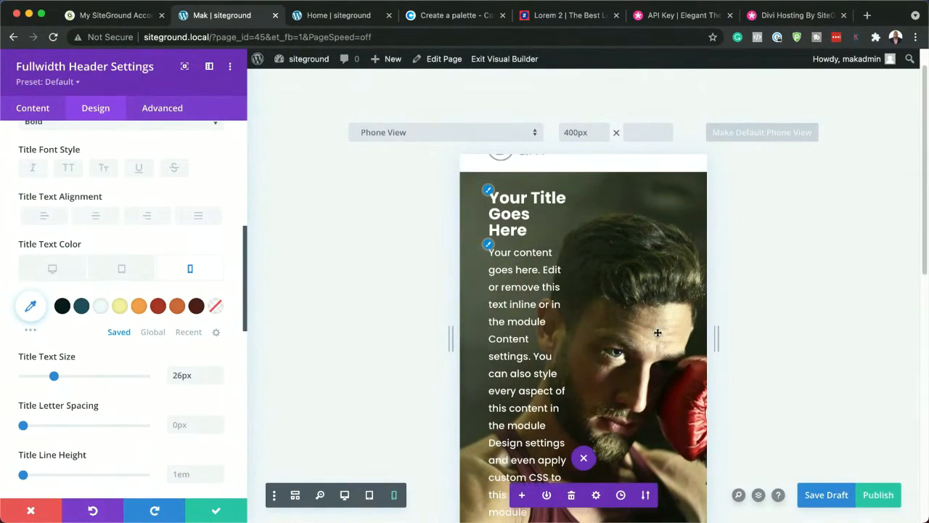
click(488, 248)
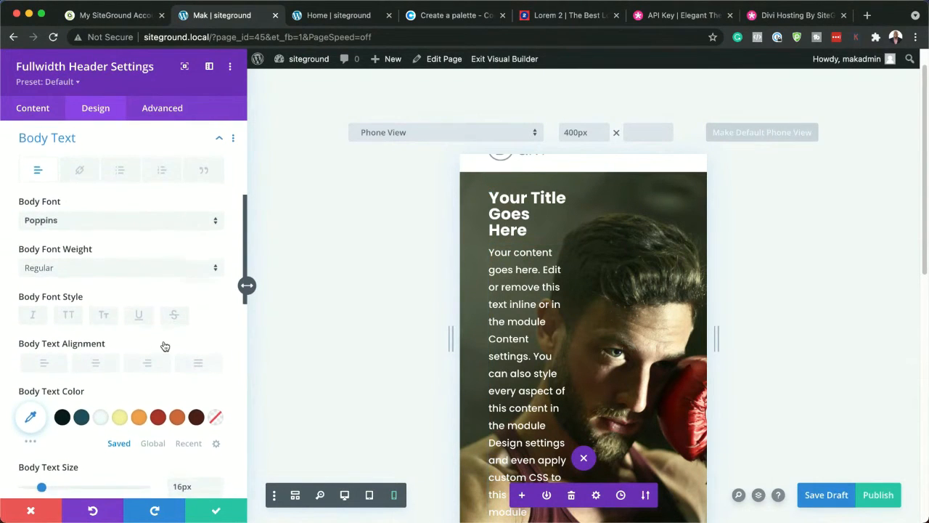
scroll(165, 345, down, 3)
scroll(166, 345, down, 10)
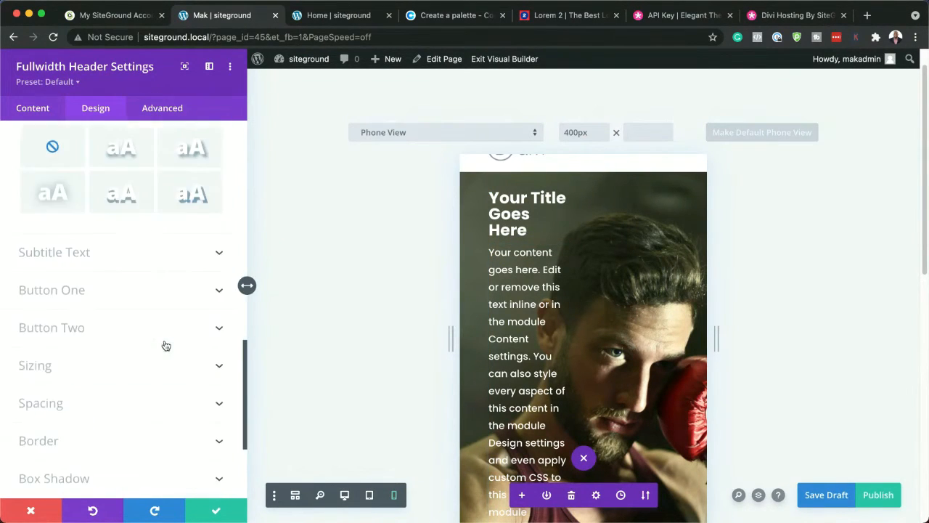
scroll(165, 345, down, 2)
click(97, 263)
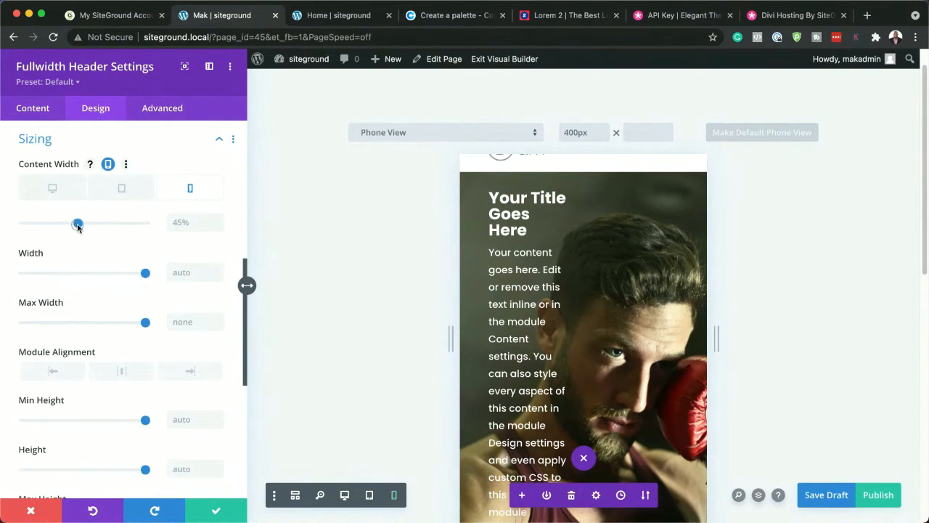
drag(77, 226, 152, 227)
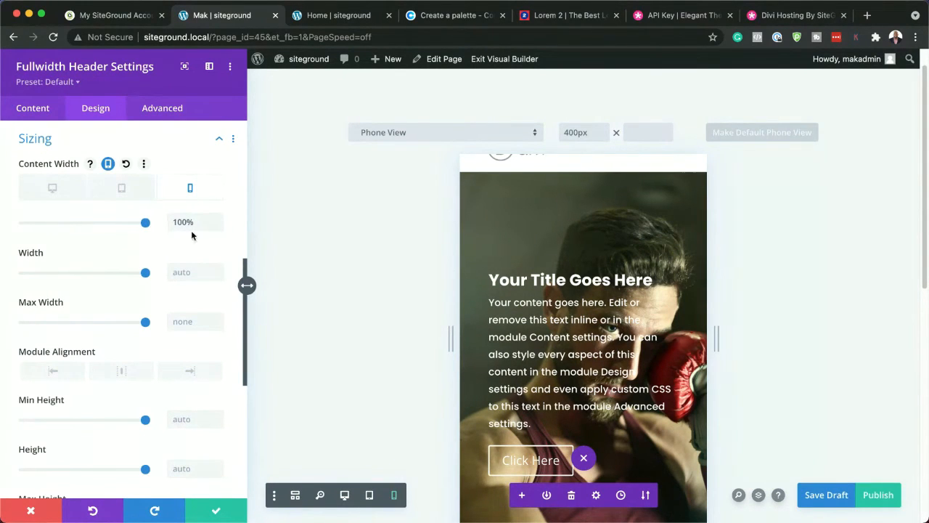
Preview the header at the iPhone 6/7/8 screen size and rotate the preview to landscape
scroll(682, 368, down, 2)
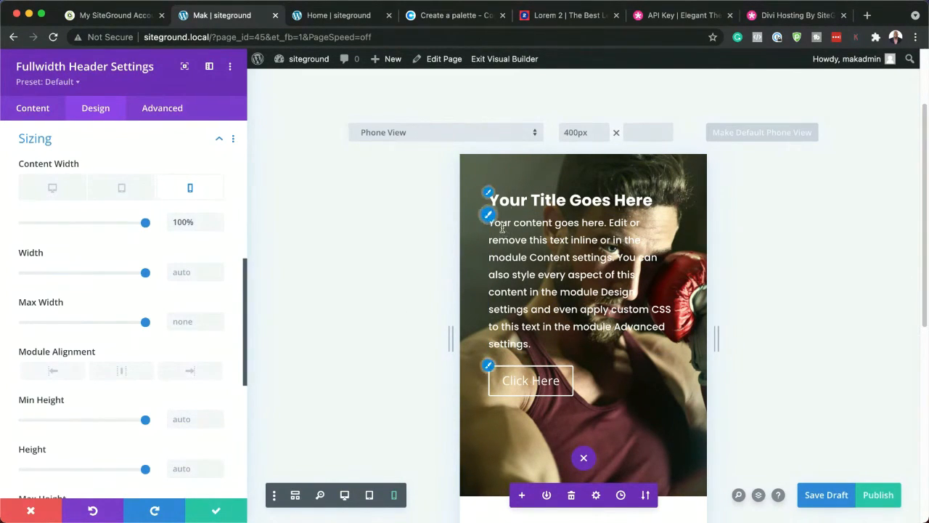
scroll(471, 252, up, 1)
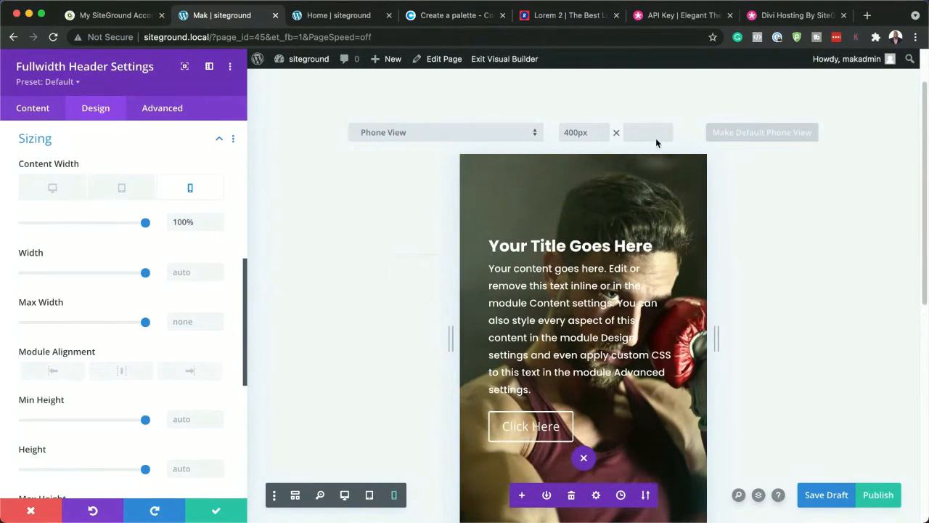
click(492, 136)
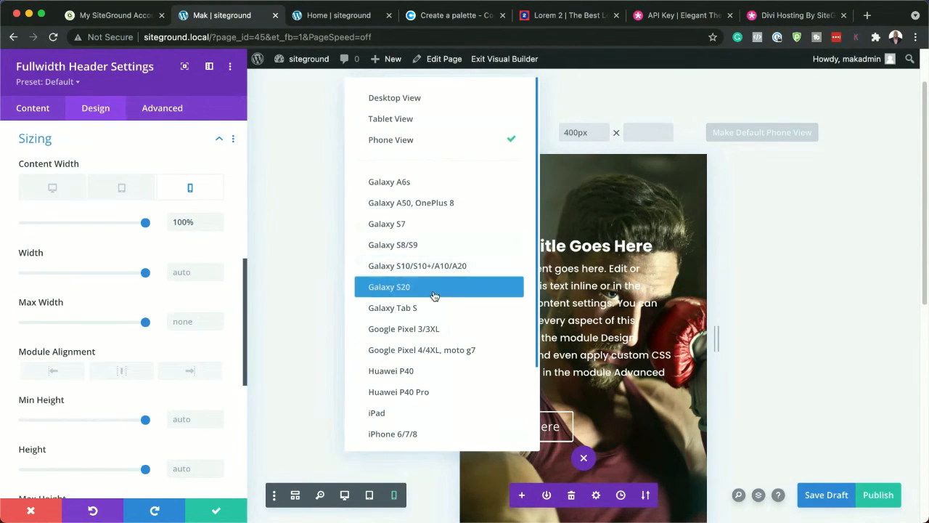
scroll(453, 382, down, 3)
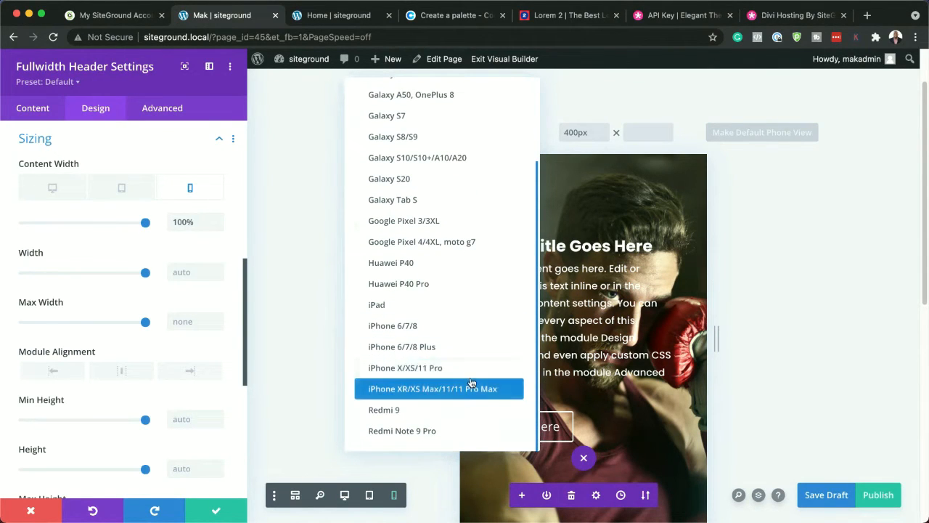
click(426, 329)
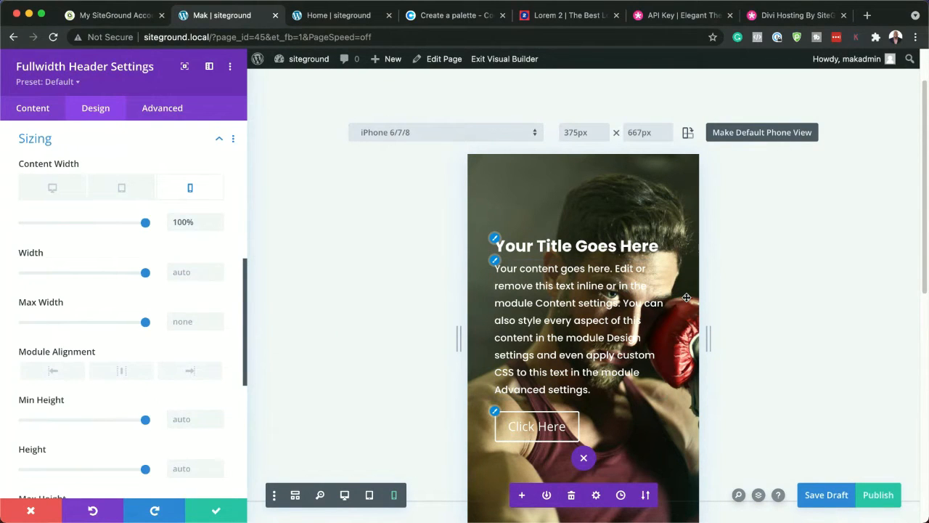
click(688, 135)
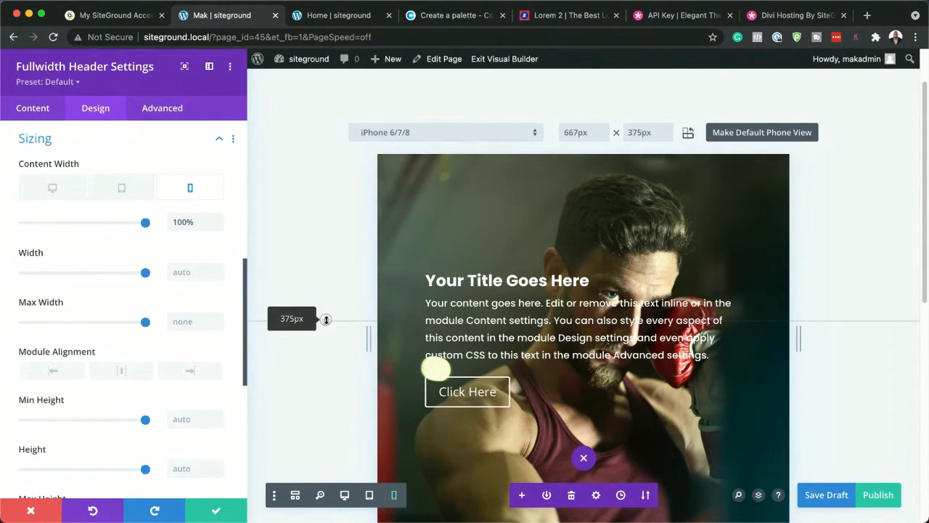
Extend the preview's screen height to 528px and examine how the page's sections lay out
drag(325, 319, 330, 415)
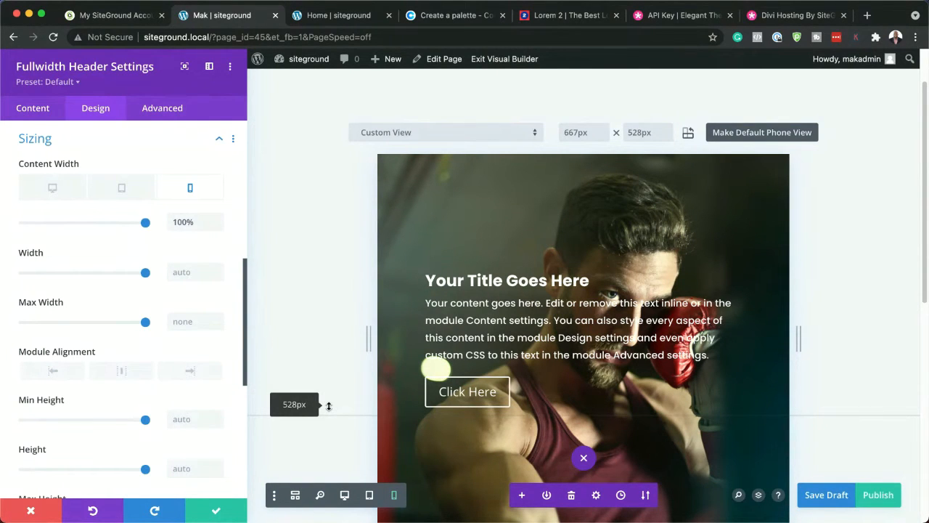
scroll(685, 332, down, 5)
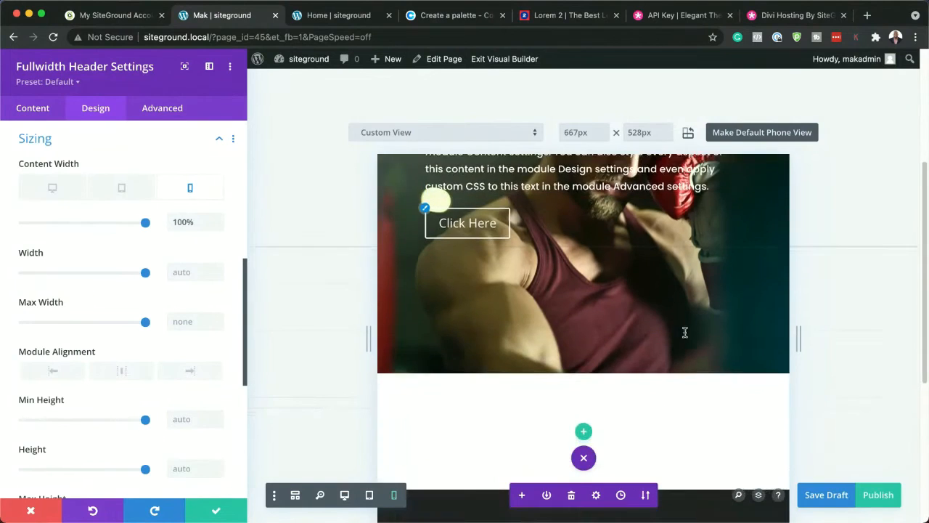
scroll(684, 331, down, 3)
scroll(684, 332, up, 10)
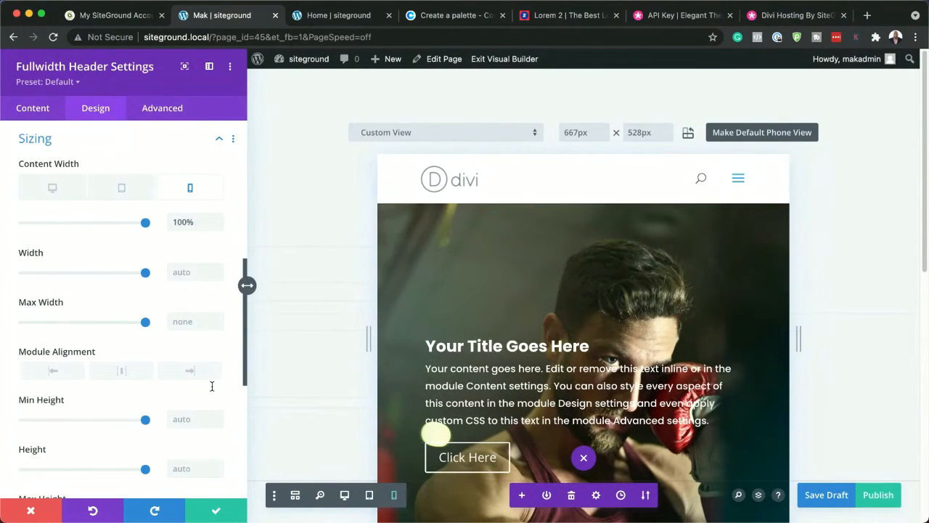
Save the fullwidth header's settings and return the page preview to desktop view
click(216, 512)
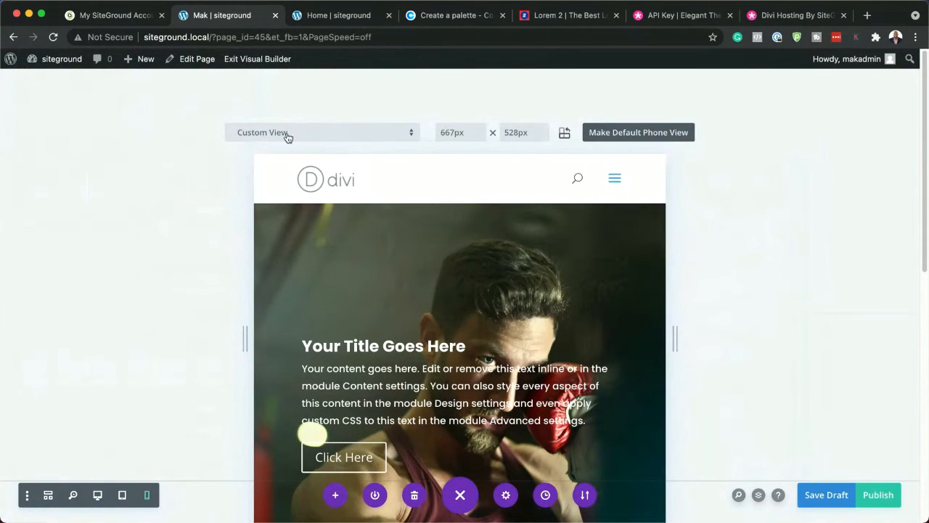
click(97, 496)
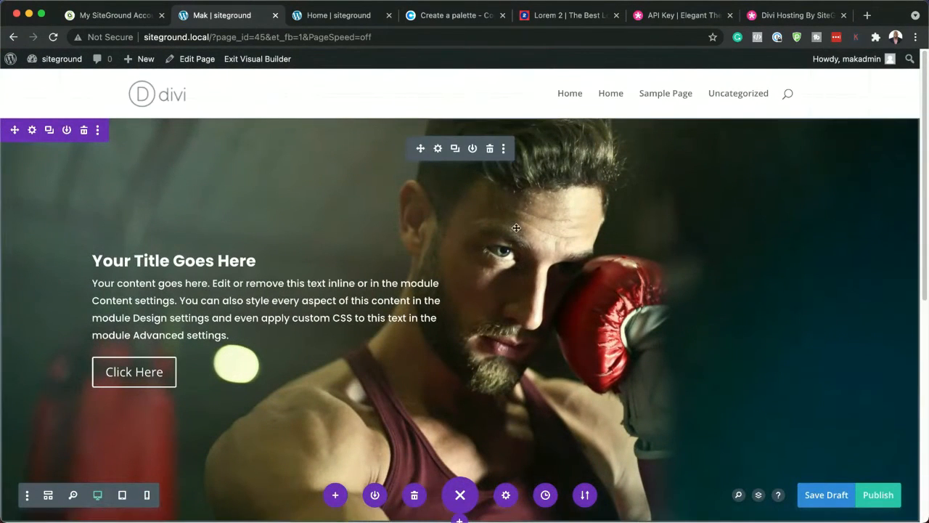
Add a background gradient to the header's section, running from #0a191f to a fully transparent rgba(41,196,169,0)
click(33, 131)
click(78, 200)
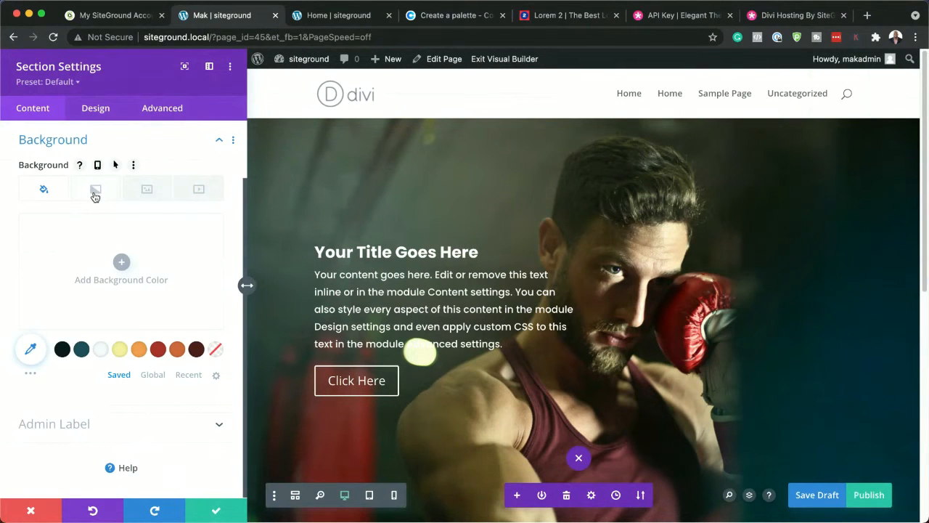
click(94, 196)
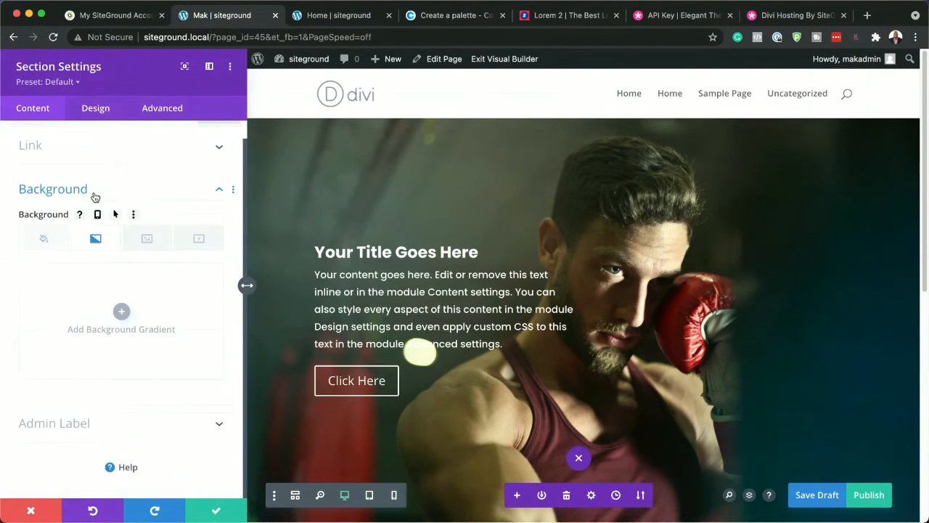
click(122, 313)
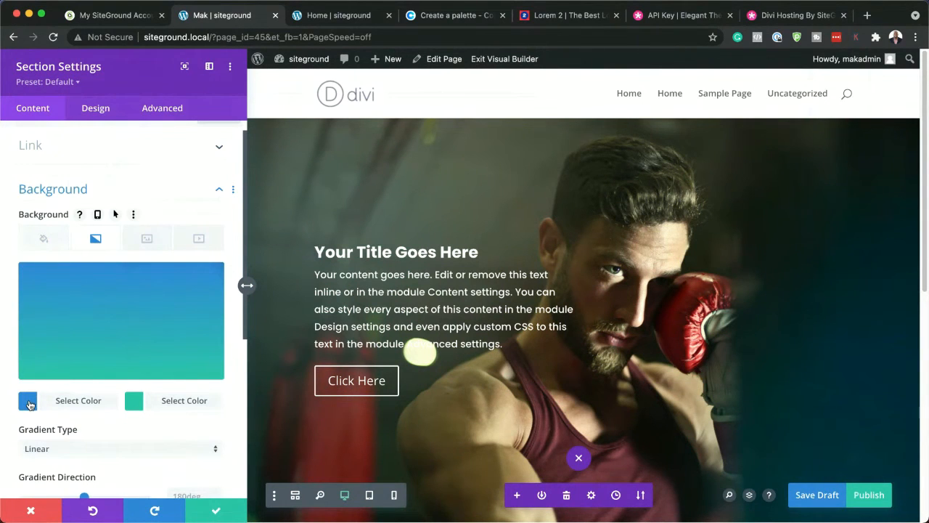
click(29, 401)
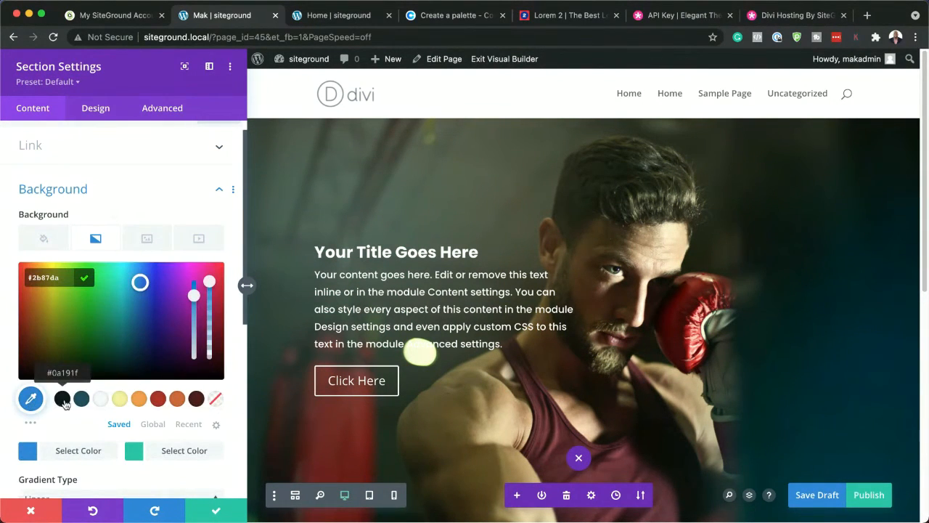
click(64, 401)
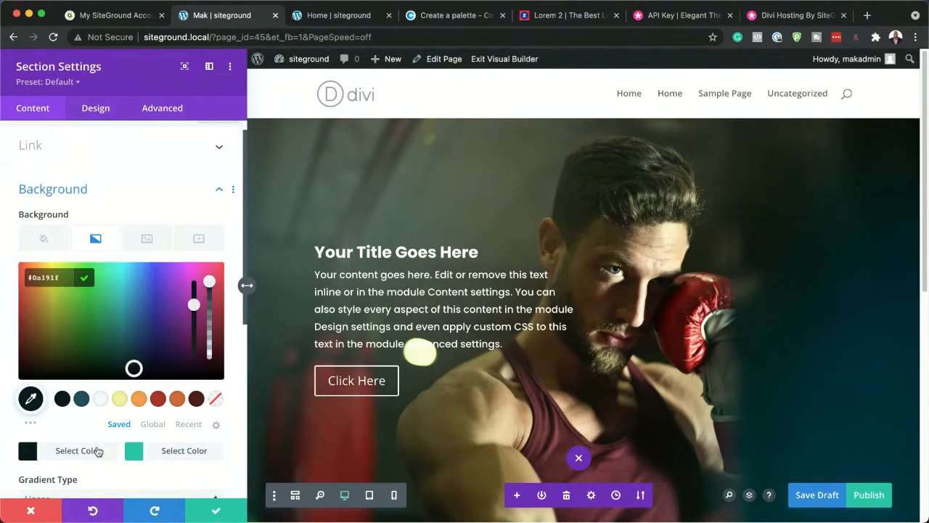
click(131, 453)
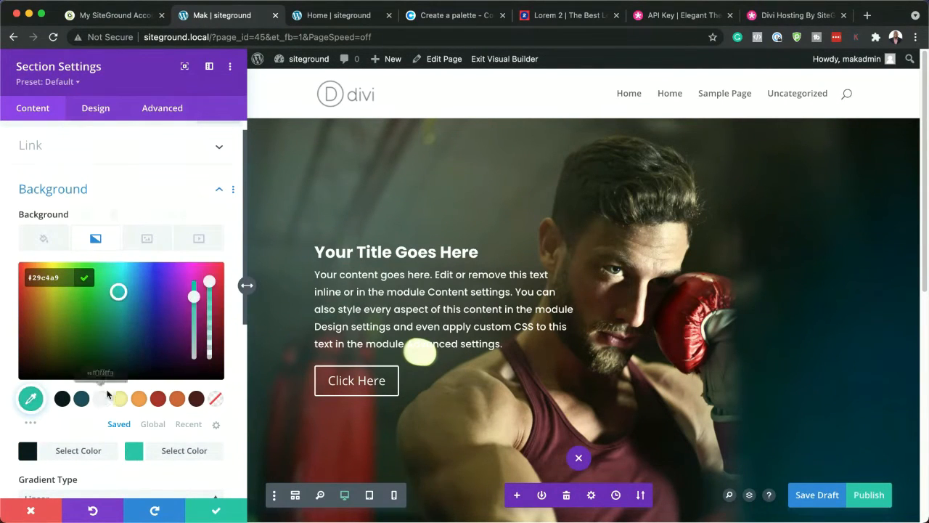
drag(209, 282, 209, 354)
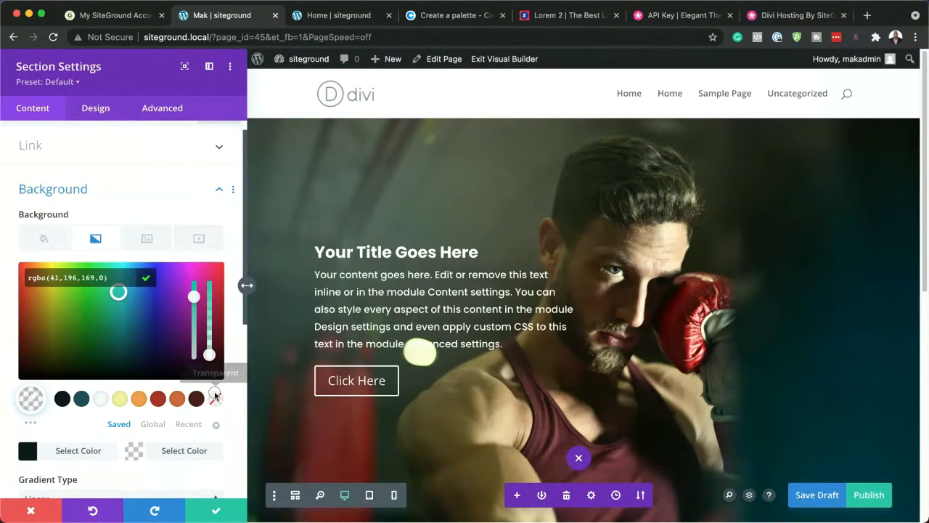
Place the section's gradient above the background image and set its start position to 7%
scroll(139, 473, down, 5)
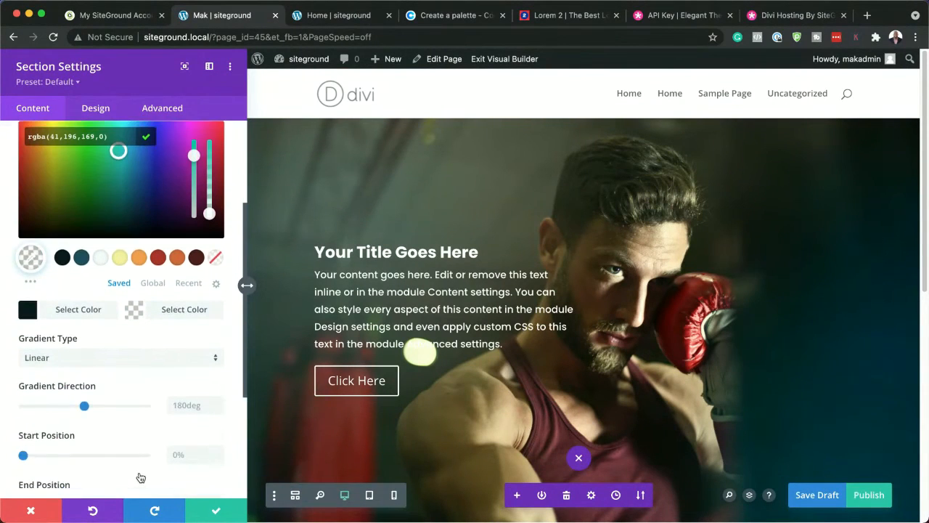
scroll(138, 472, down, 3)
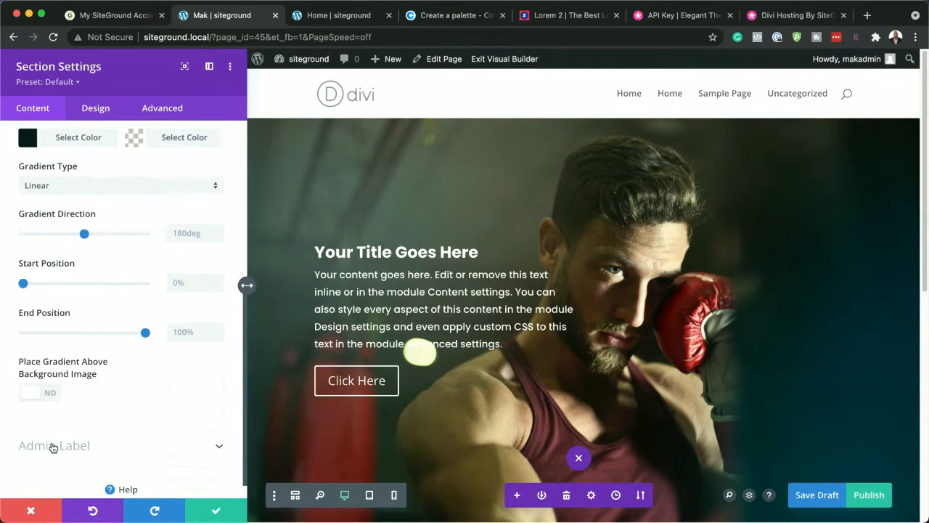
click(51, 396)
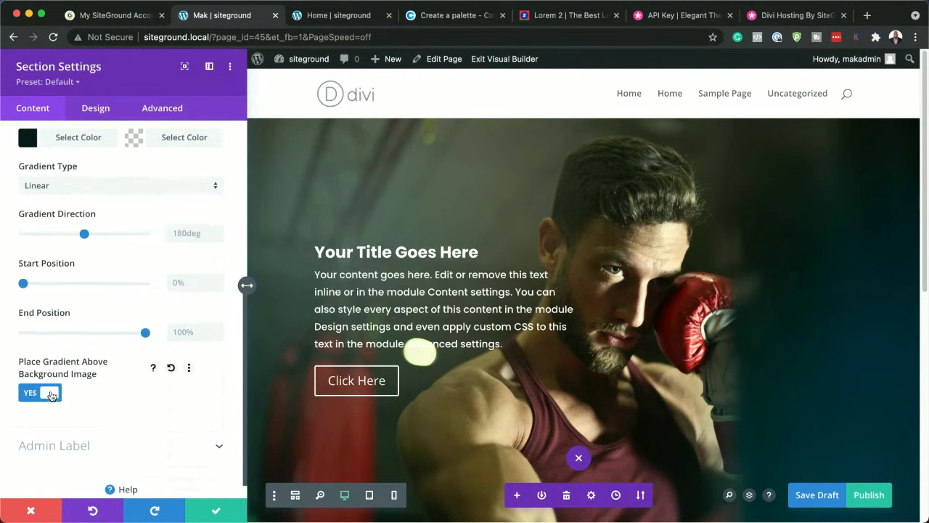
scroll(135, 312, up, 2)
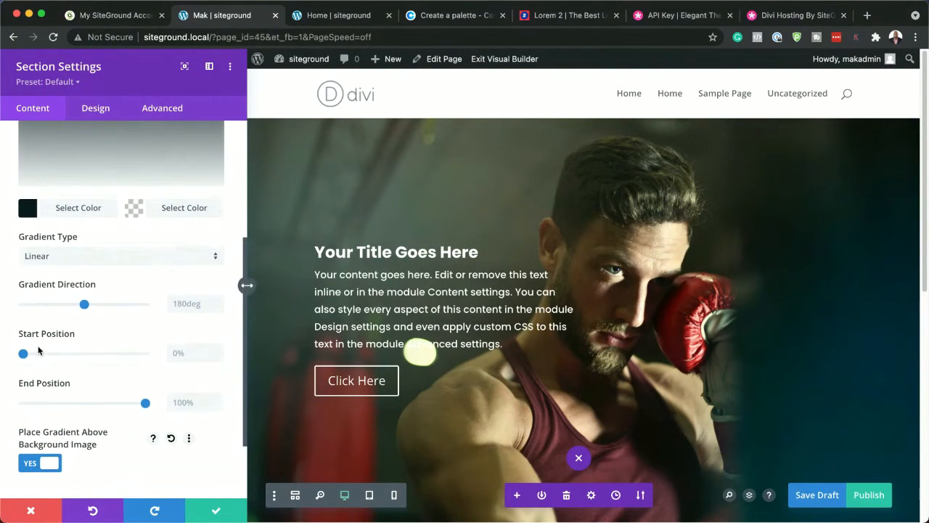
mouse_move(24, 356)
mouse_down()
mouse_move(122, 354)
mouse_move(29, 353)
mouse_up()
scroll(143, 316, up, 4)
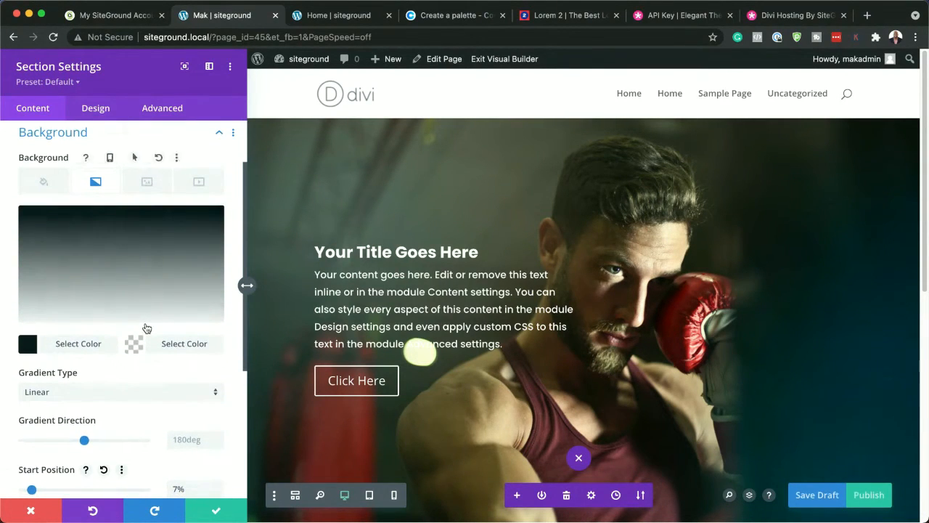
Try a 90deg gradient direction with a 42% start position, and discard the section's changes
scroll(146, 325, down, 1)
scroll(145, 322, down, 2)
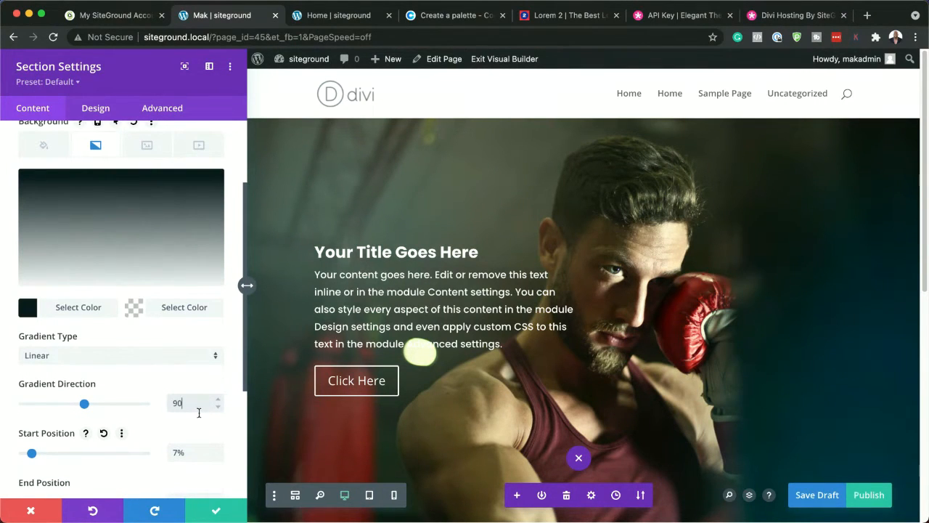
text(deg)
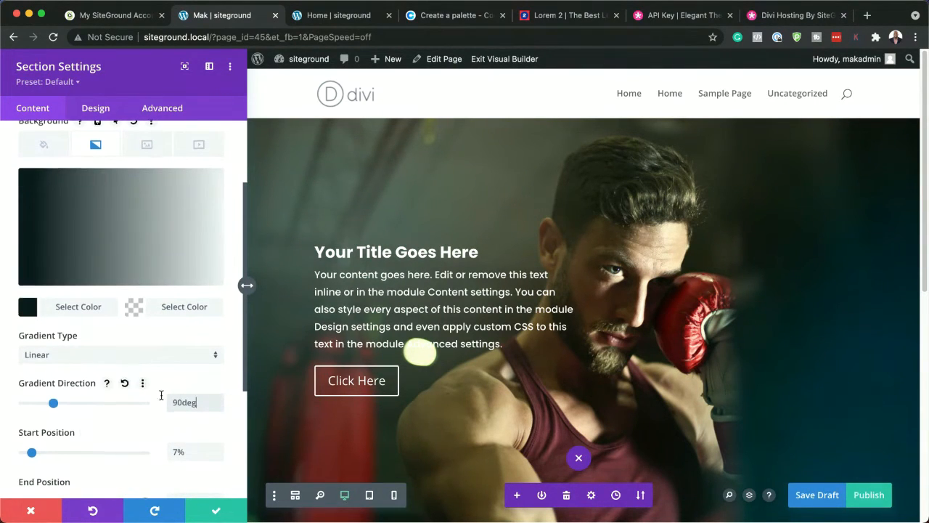
scroll(162, 396, down, 3)
scroll(152, 398, down, 1)
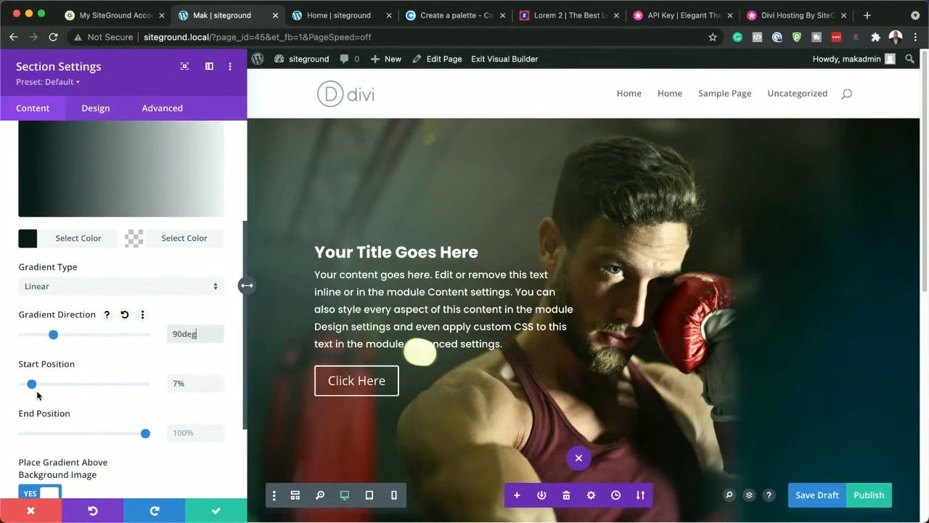
drag(32, 384, 74, 386)
scroll(81, 199, up, 2)
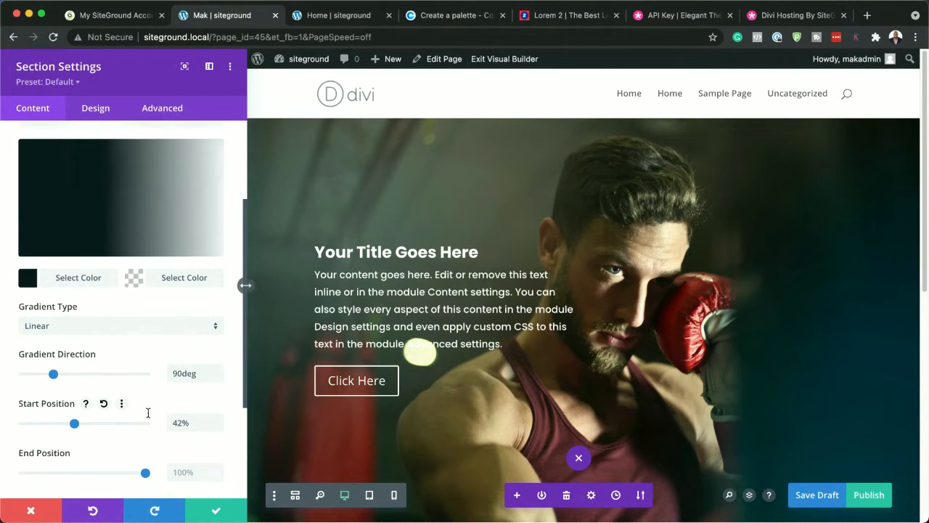
scroll(131, 435, down, 5)
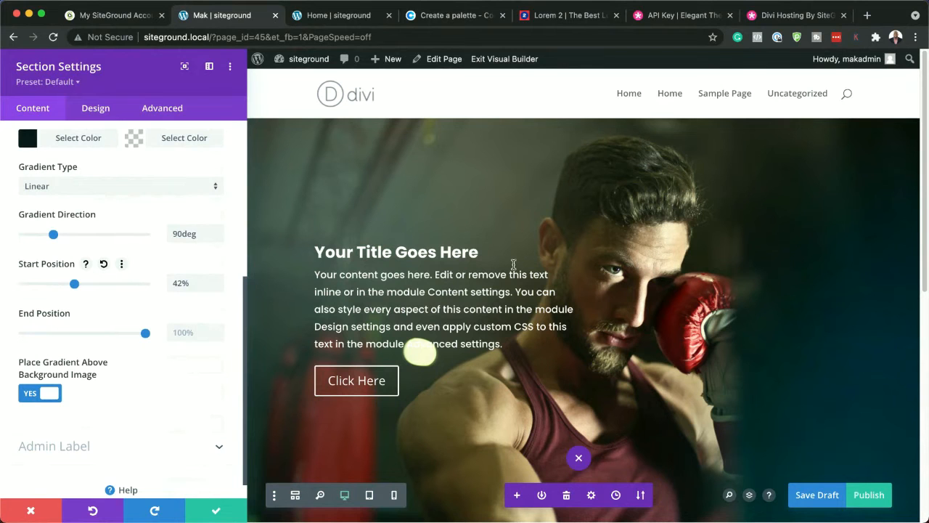
click(30, 511)
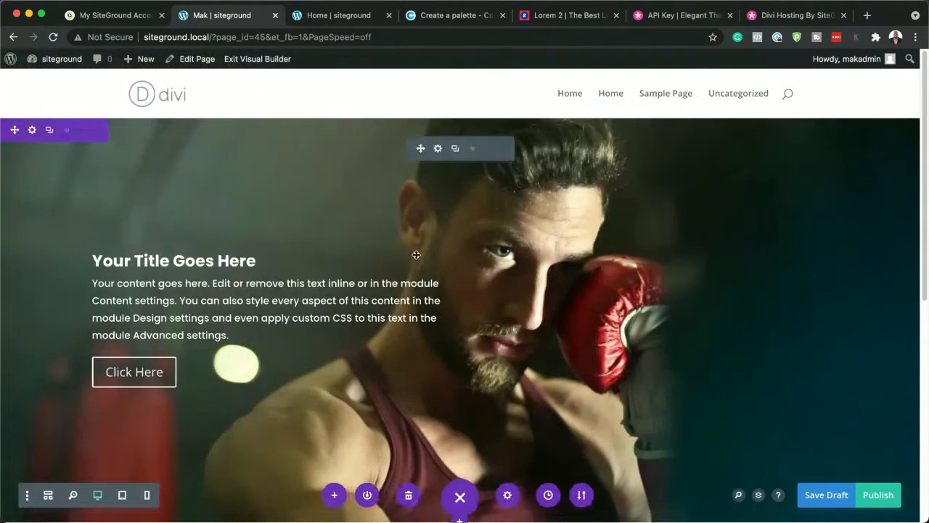
Insert a single-column row in the empty section below the header and add a Text module to it
scroll(433, 278, down, 5)
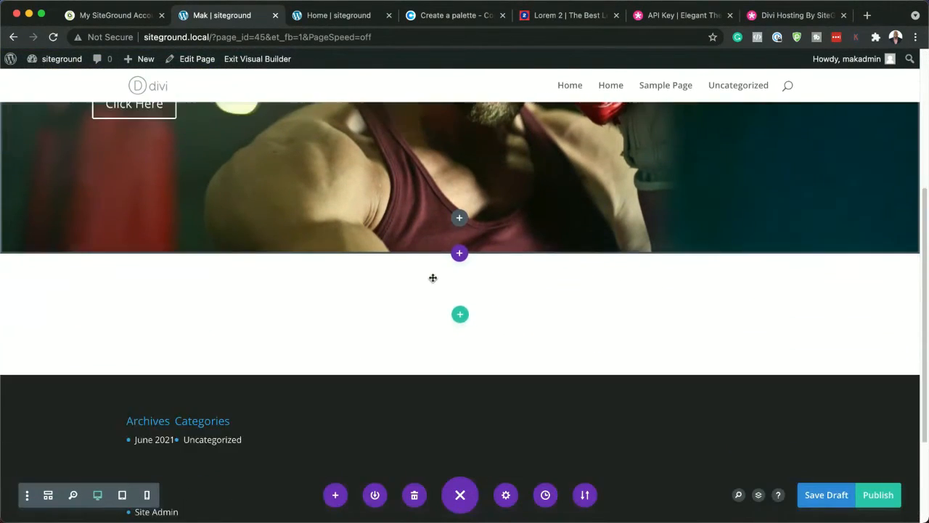
click(460, 314)
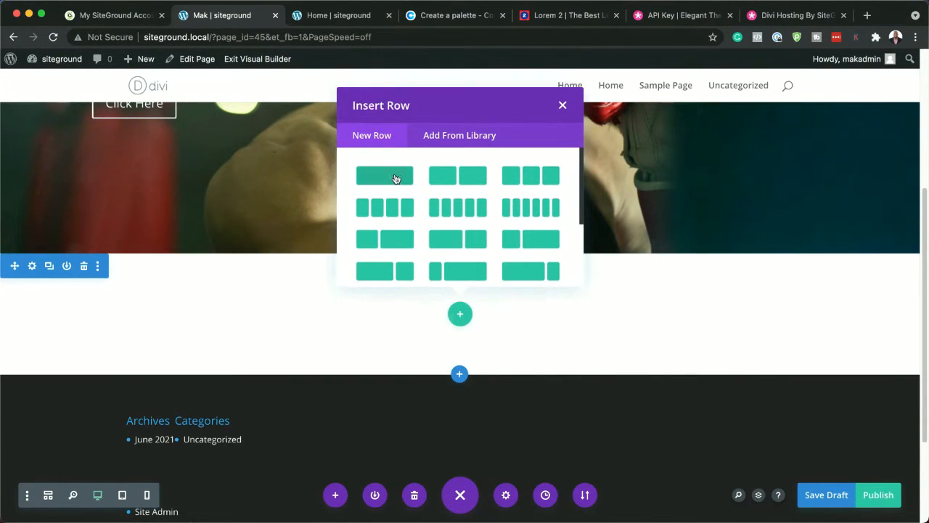
click(394, 175)
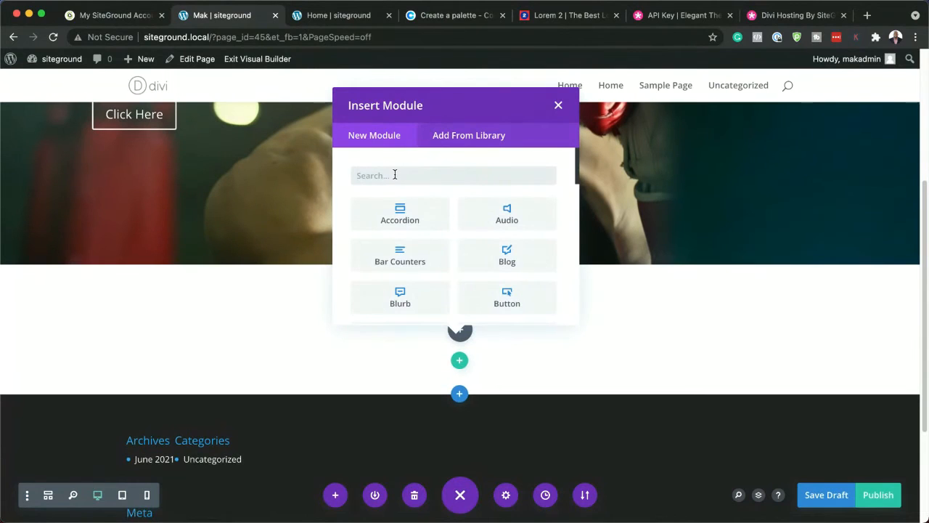
text(text)
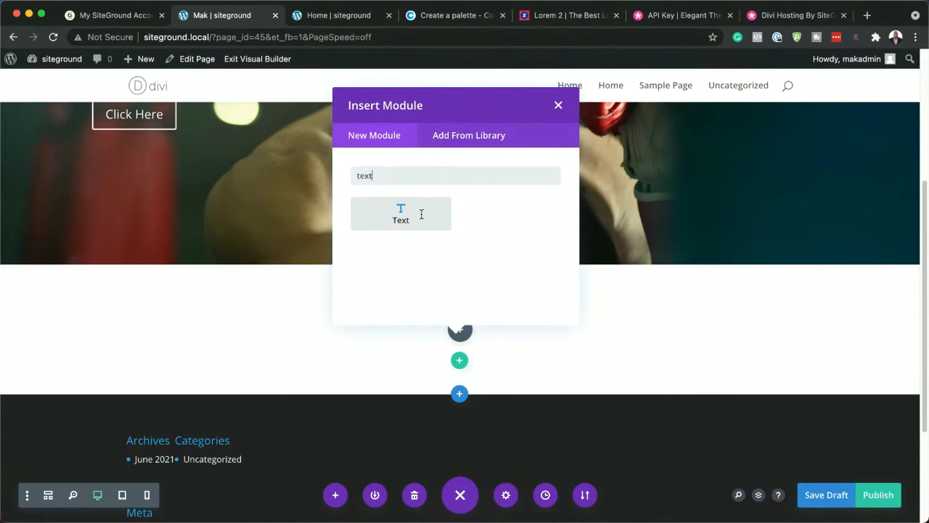
click(408, 216)
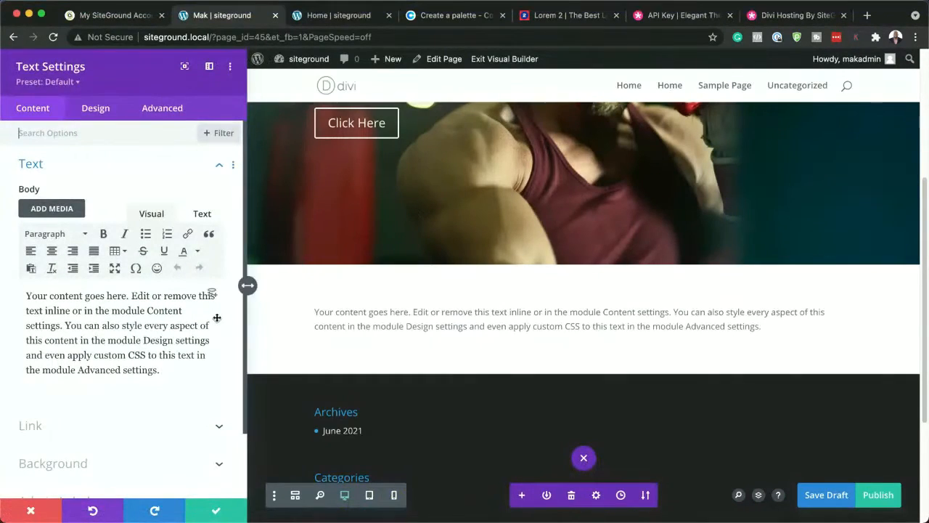
Replace the text module's body with "Tips", centred and formatted as Heading 2
drag(166, 370, 26, 279)
text(Tips)
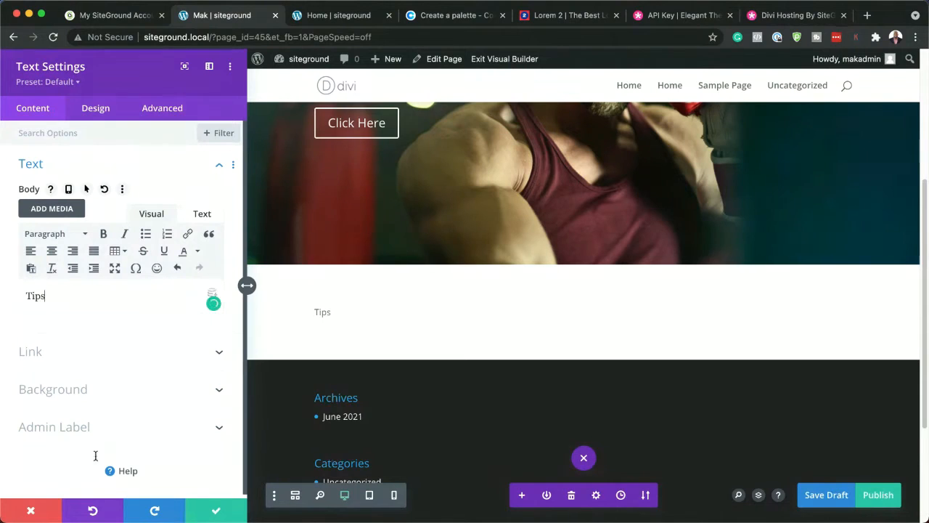
click(52, 251)
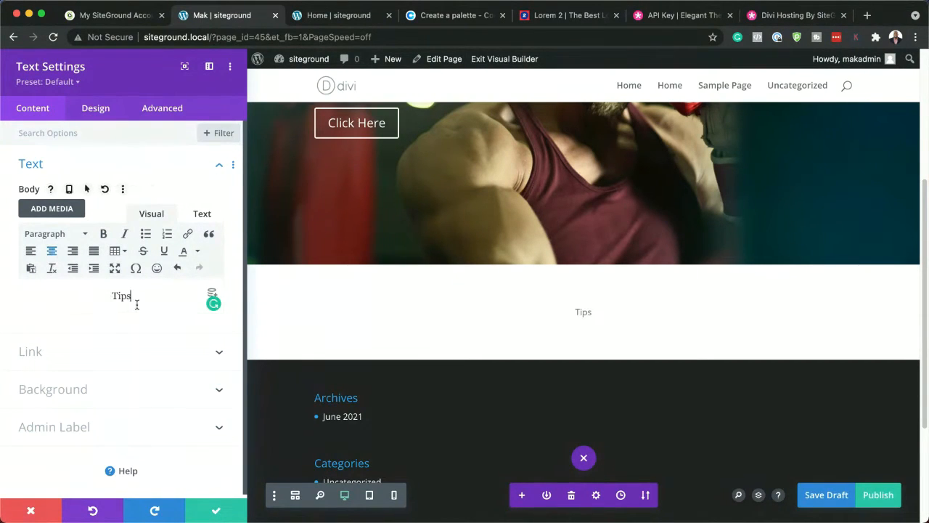
drag(135, 301, 99, 294)
click(60, 236)
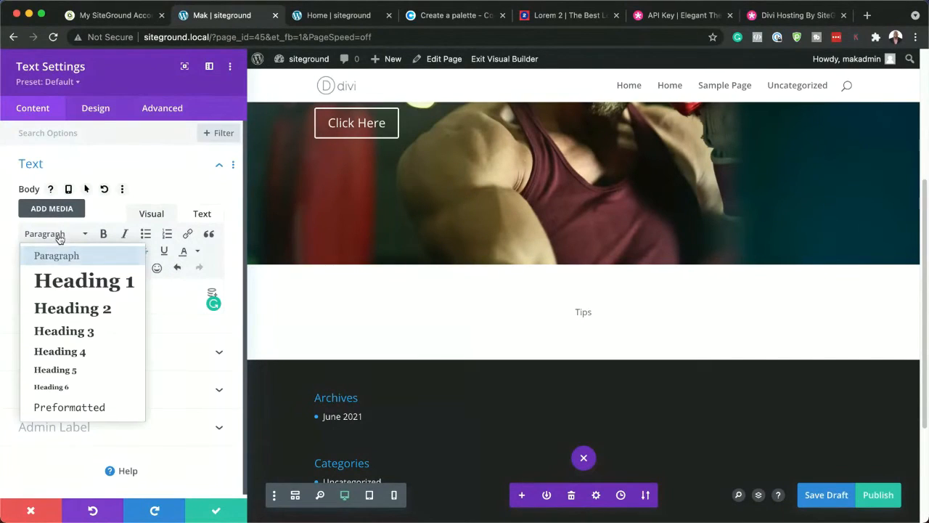
click(82, 308)
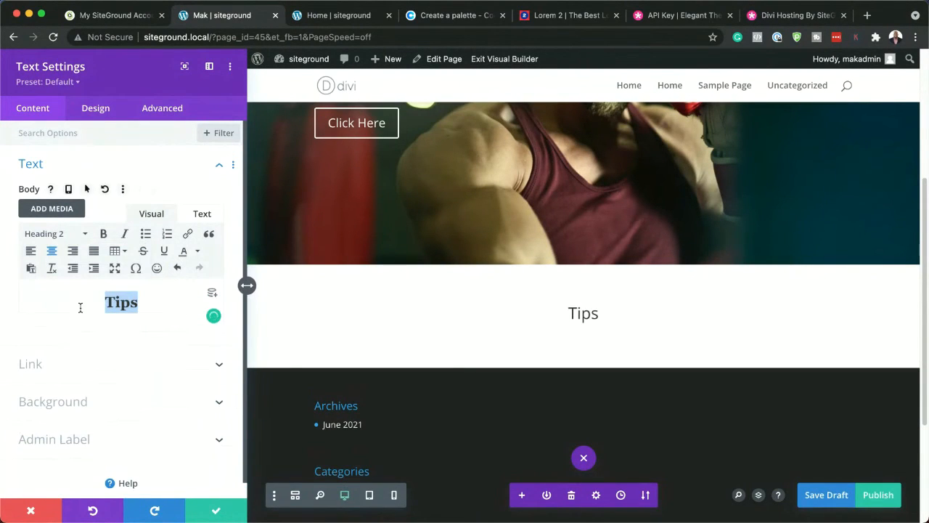
Set the text module's Heading 2 font to Poppins with Semi Bold weight
click(109, 112)
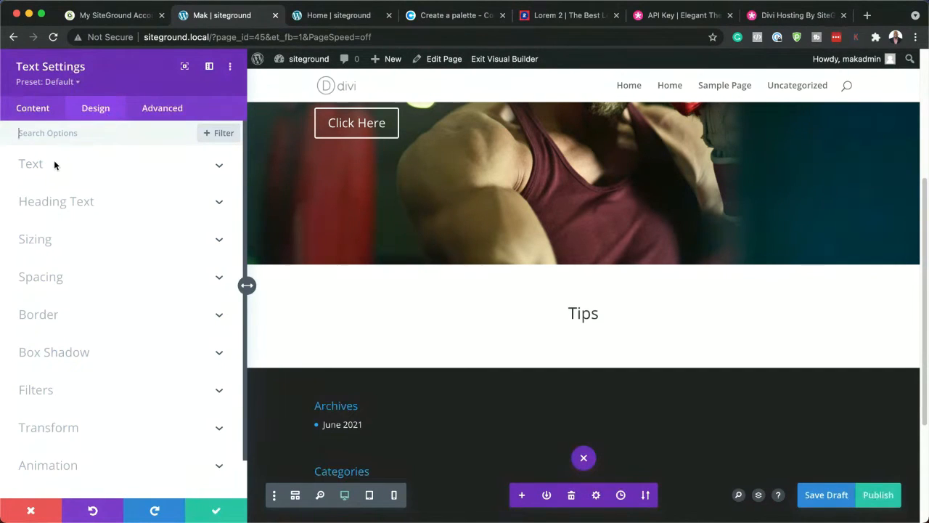
click(69, 206)
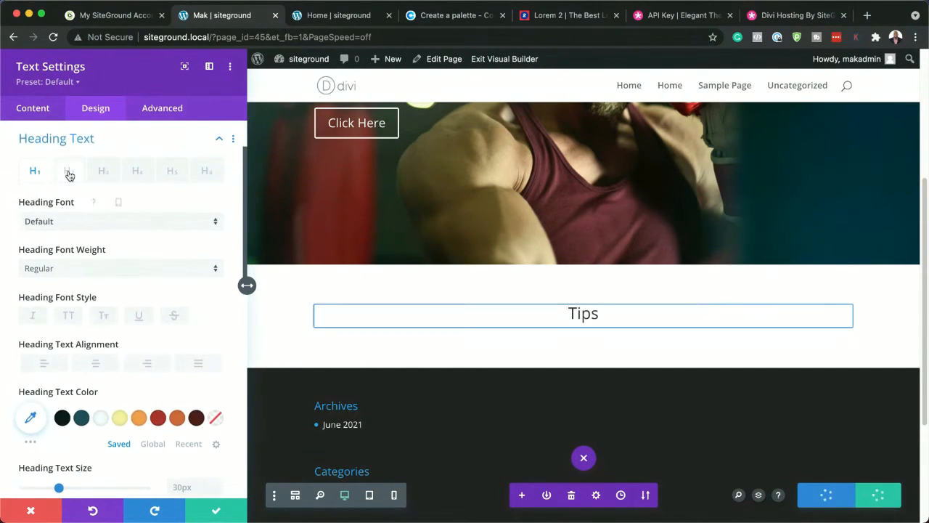
click(69, 173)
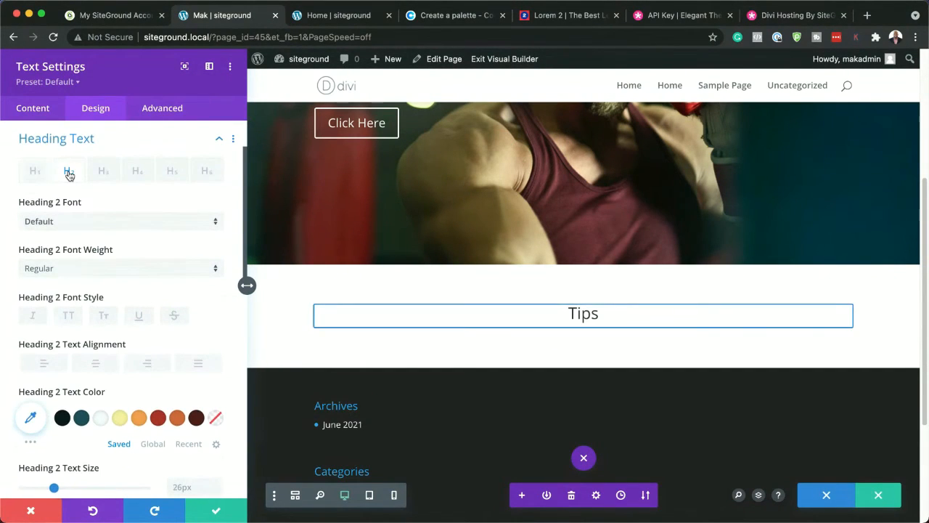
click(85, 230)
click(77, 169)
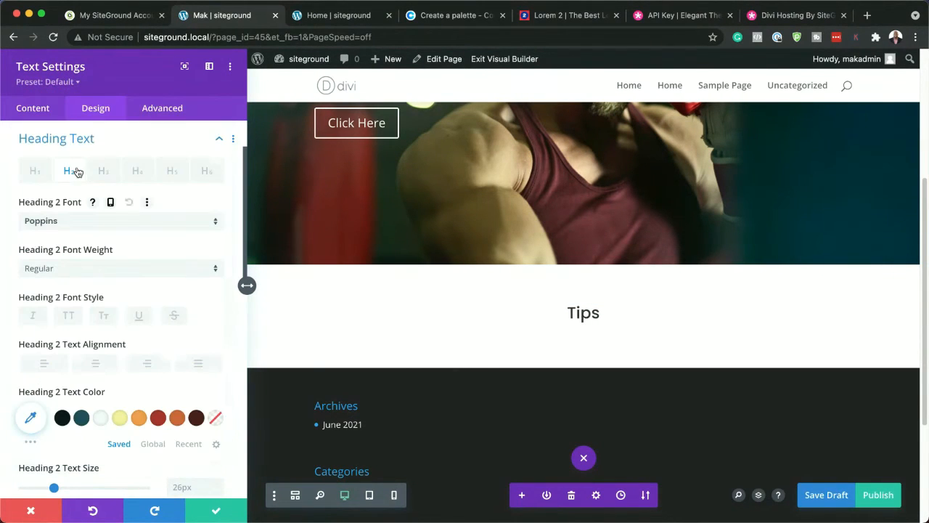
click(80, 270)
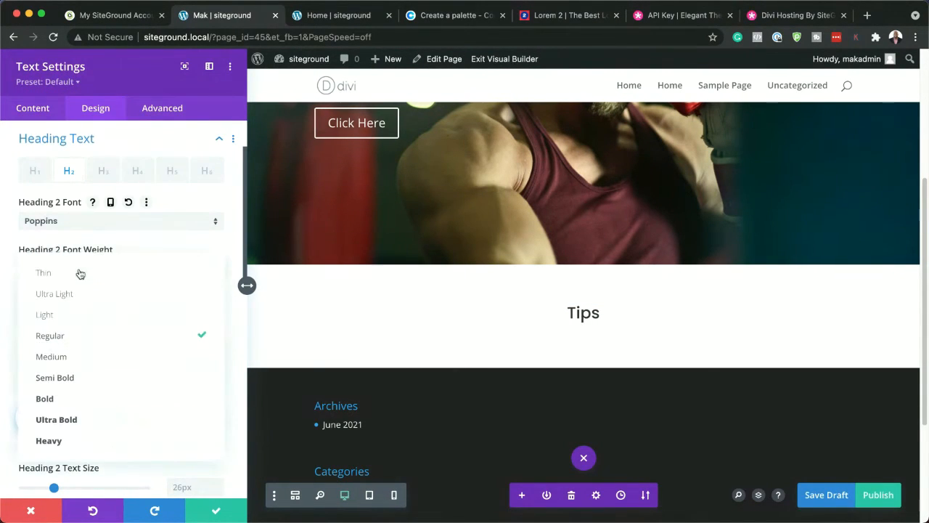
click(103, 379)
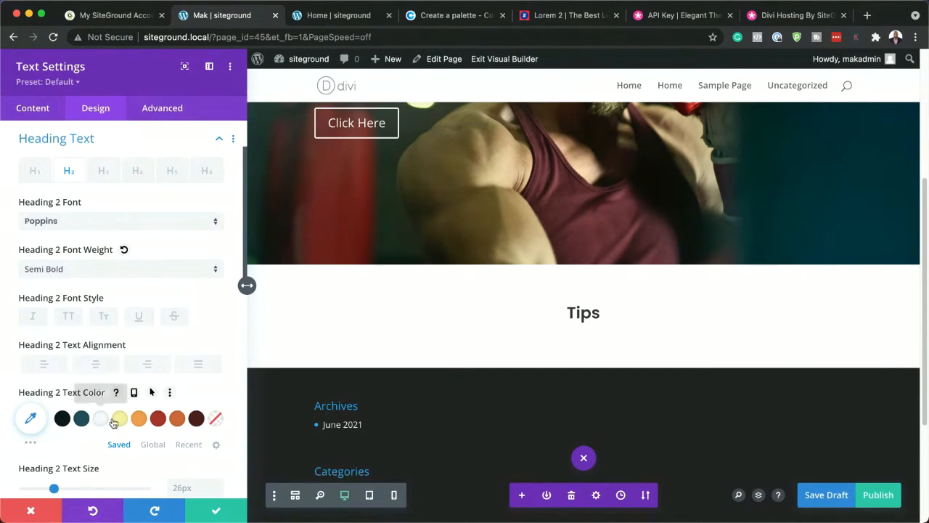
Set the Tips heading's Heading 2 text color to the saved dark teal and save the text module
click(82, 420)
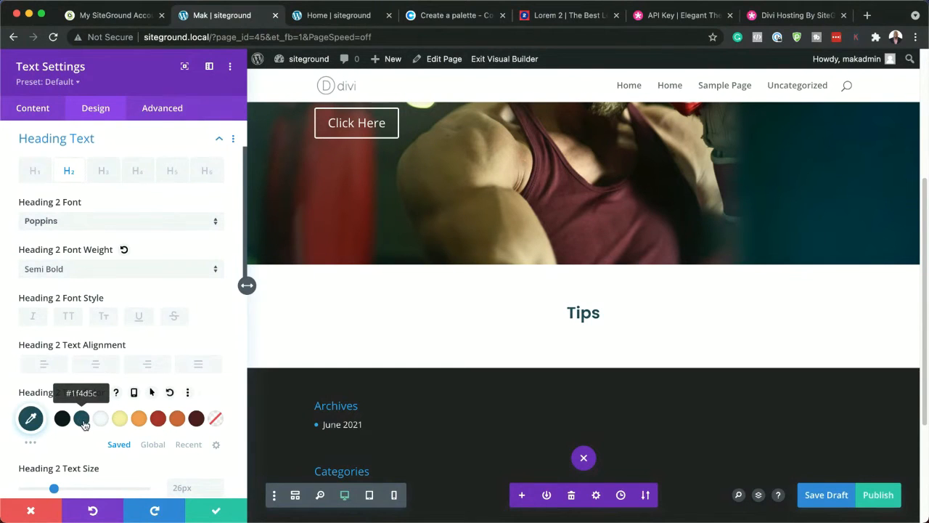
click(220, 513)
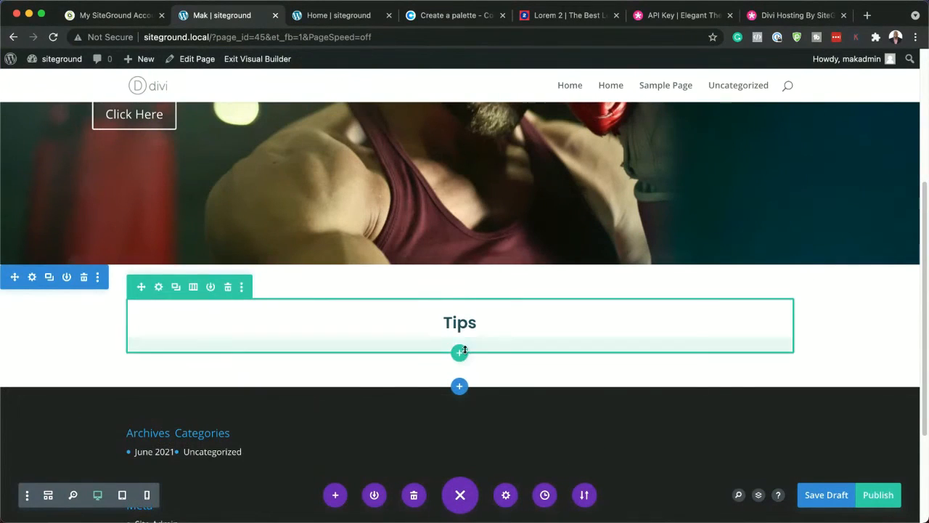
Insert a single-column row below the Tips heading and add a Blurb module to it
click(460, 352)
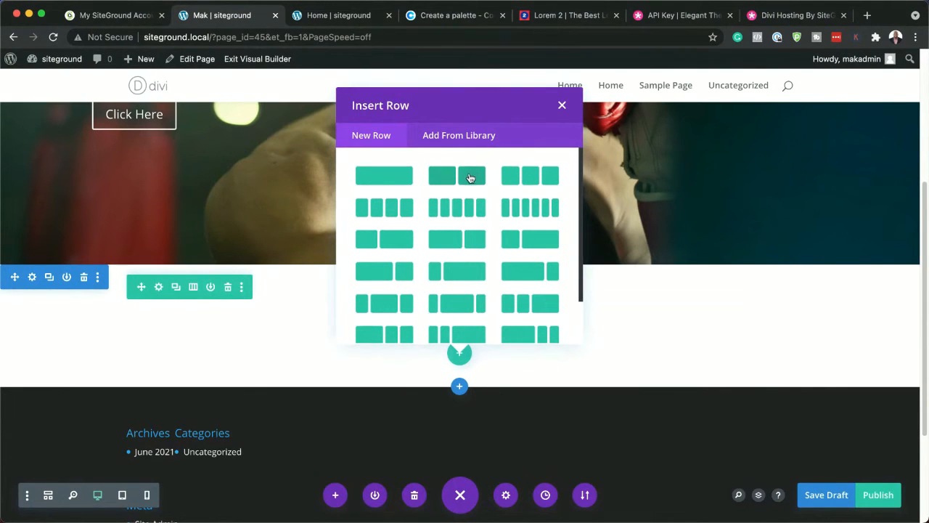
click(394, 178)
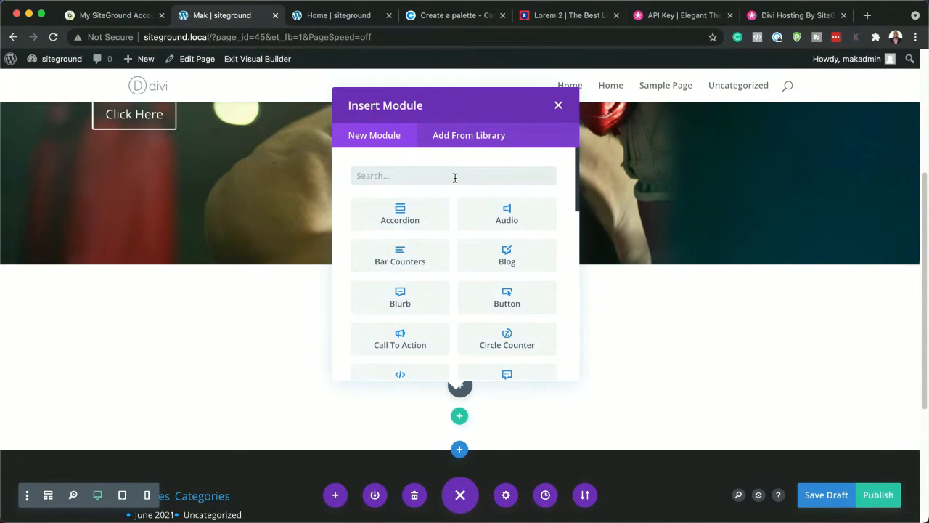
text(blur)
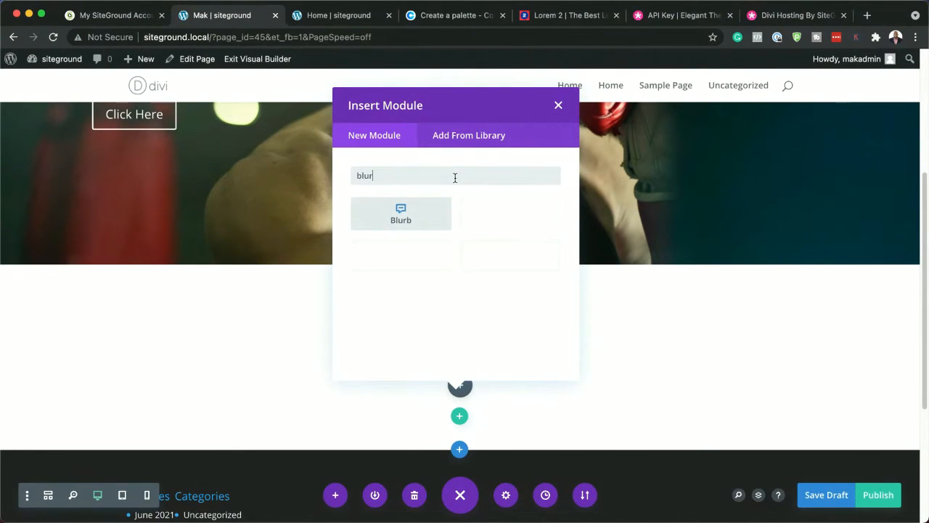
click(411, 222)
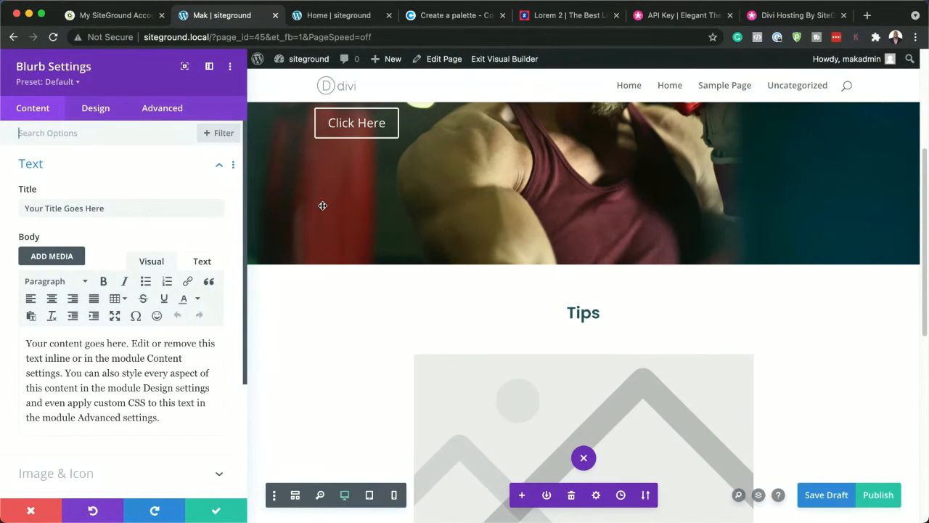
Make the blurb use an icon instead of an image and choose the camera icon
scroll(530, 276, down, 5)
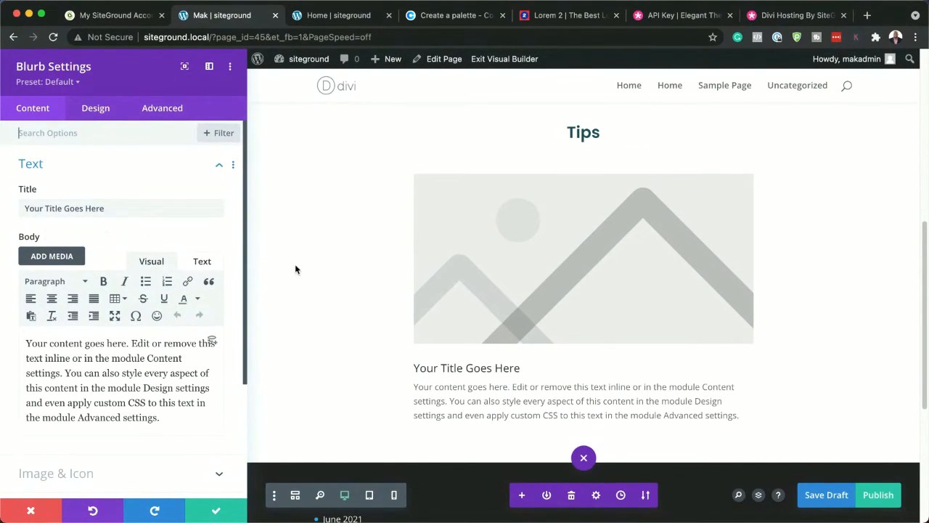
scroll(125, 447, down, 2)
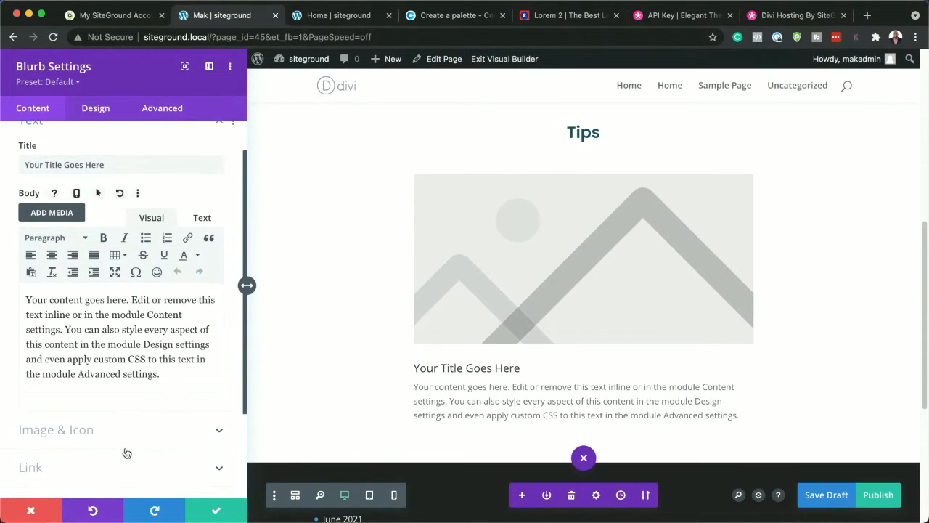
click(107, 431)
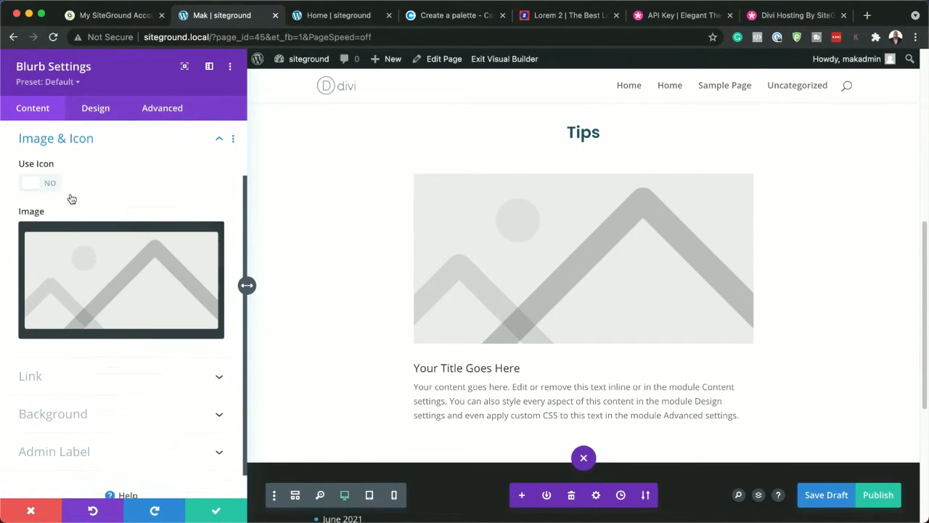
click(51, 184)
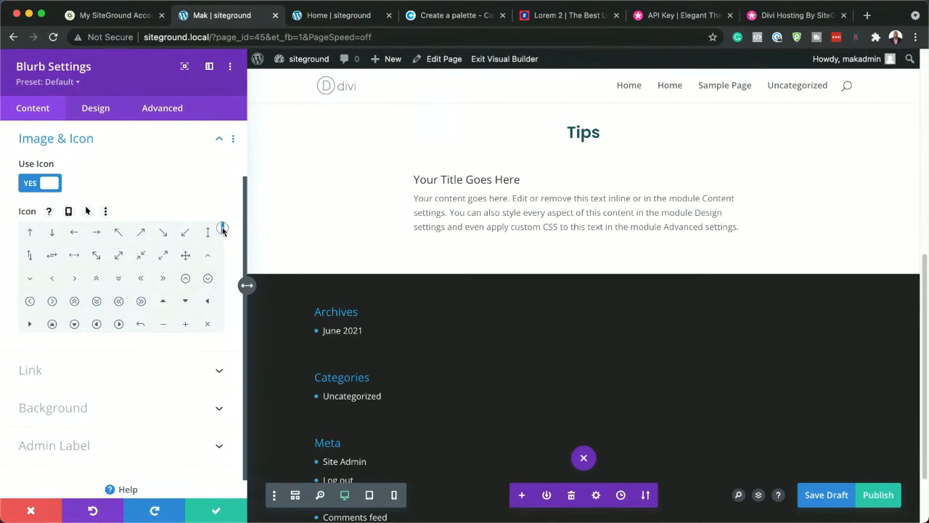
drag(224, 228, 226, 252)
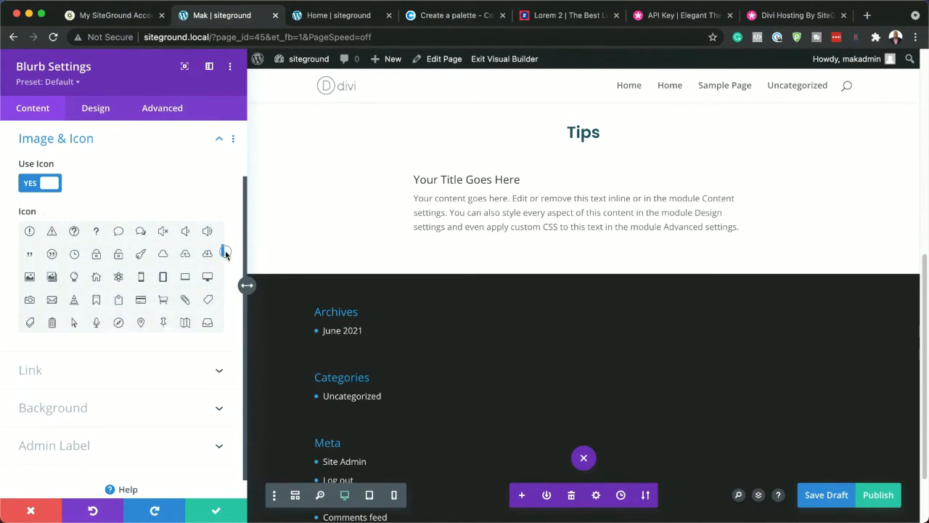
click(31, 303)
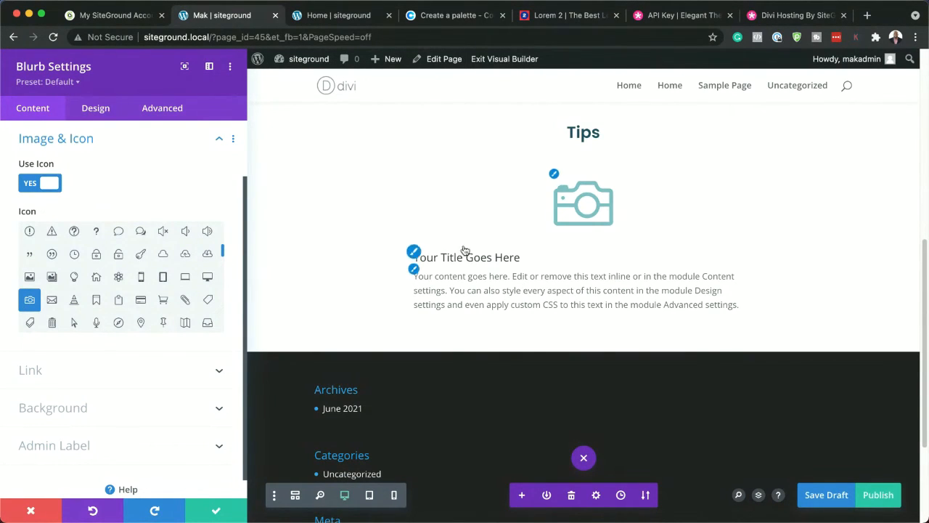
Centre-align the blurb's title text and body text
click(417, 257)
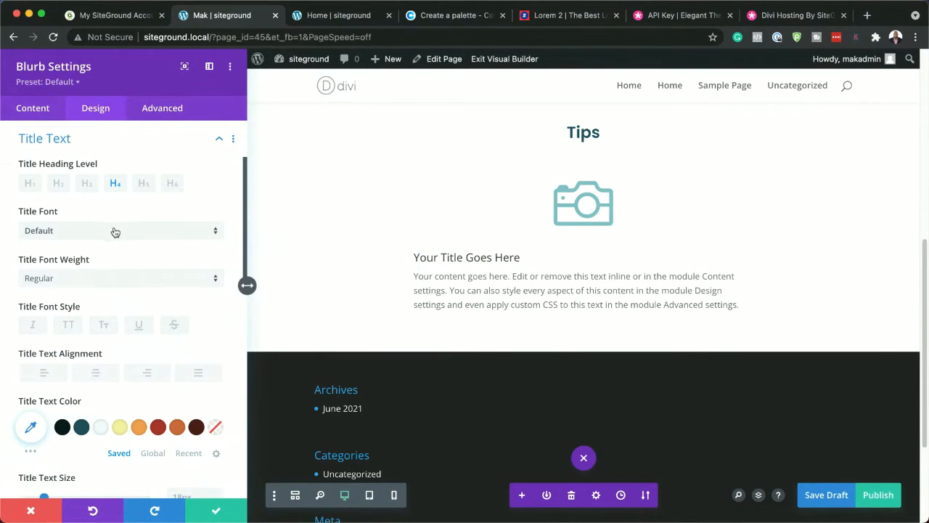
click(98, 374)
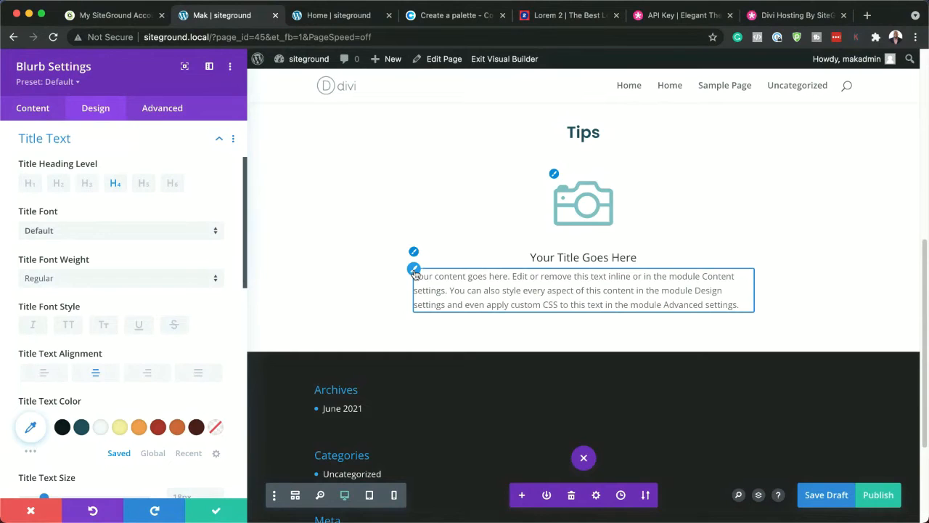
click(414, 270)
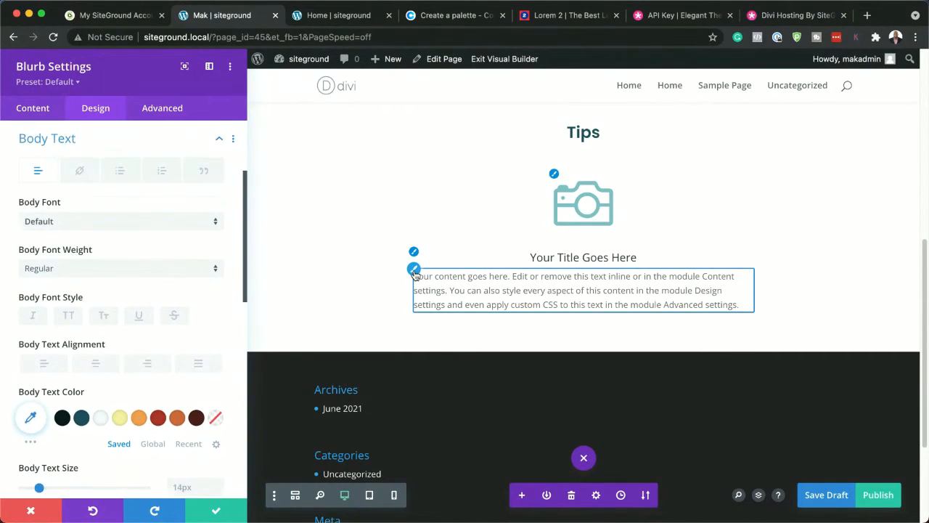
click(95, 365)
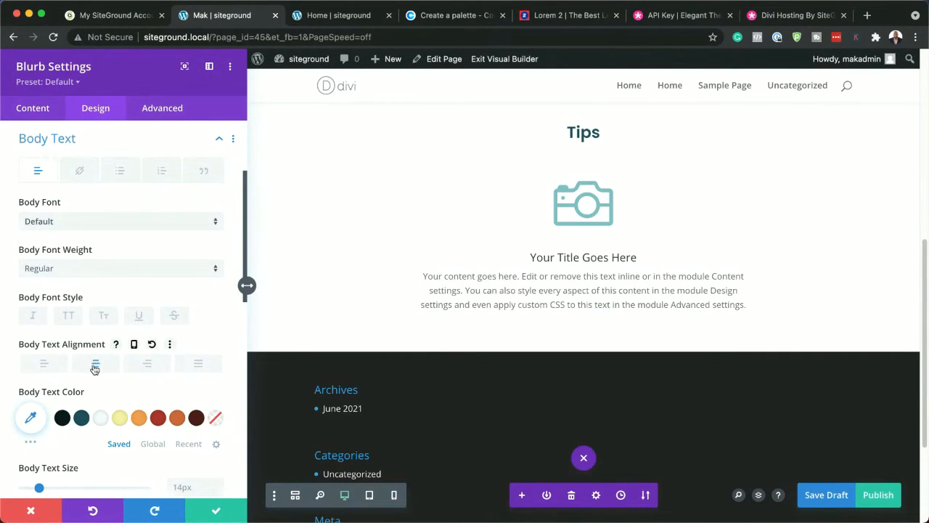
mouse_move(426, 259)
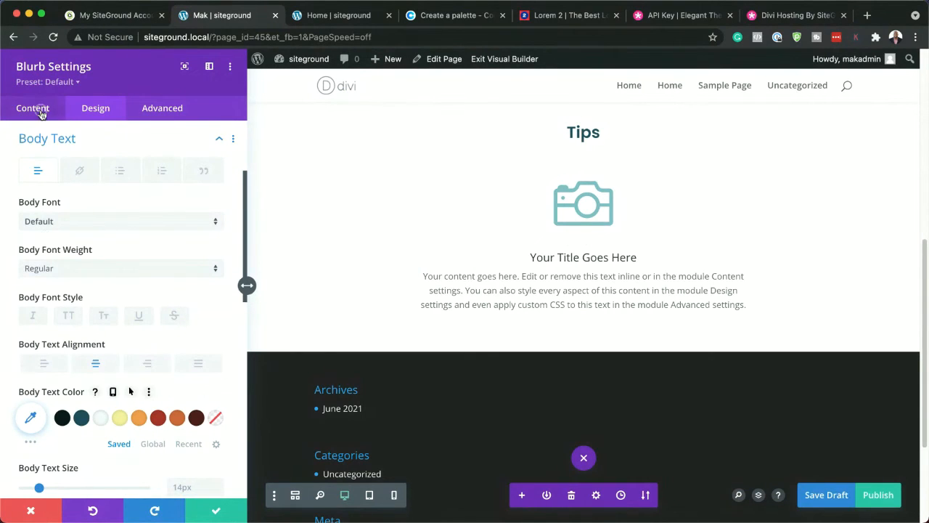
Give the blurb a solid background in the saved red color #ab3428
click(33, 109)
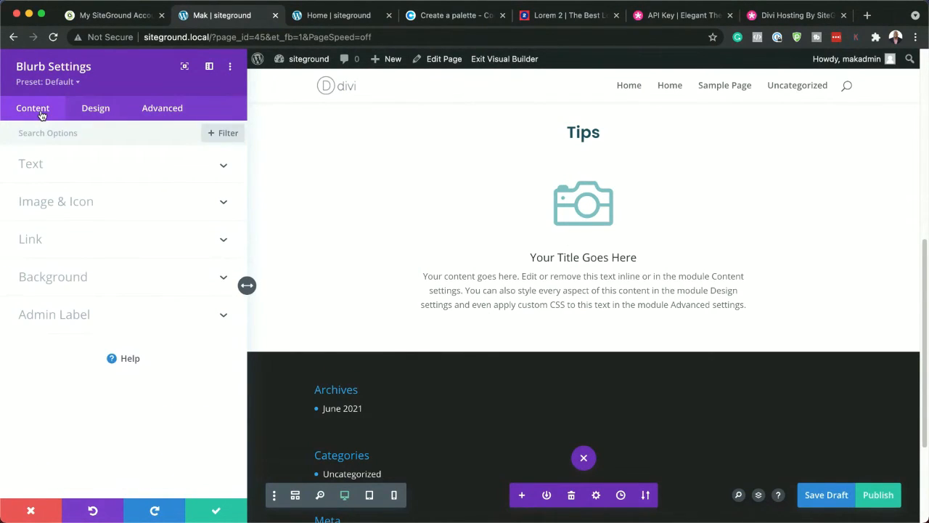
click(72, 277)
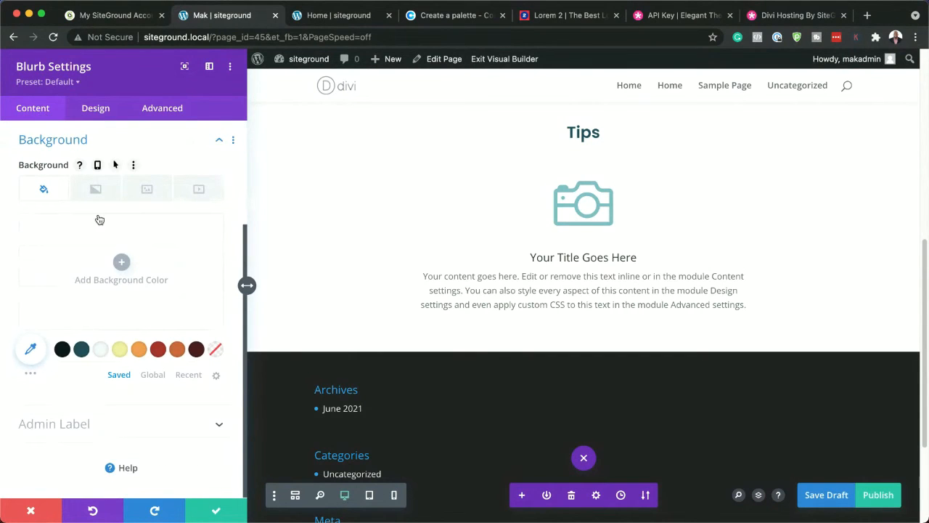
click(122, 262)
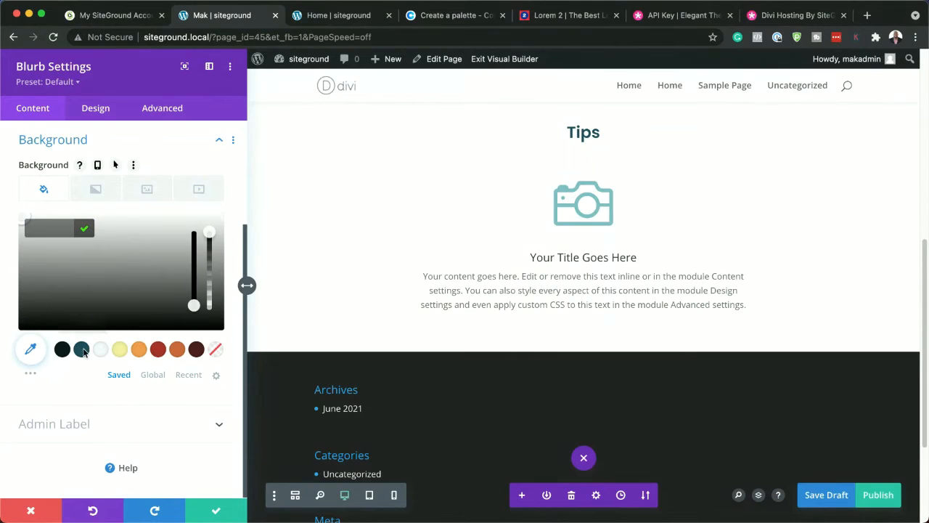
click(158, 350)
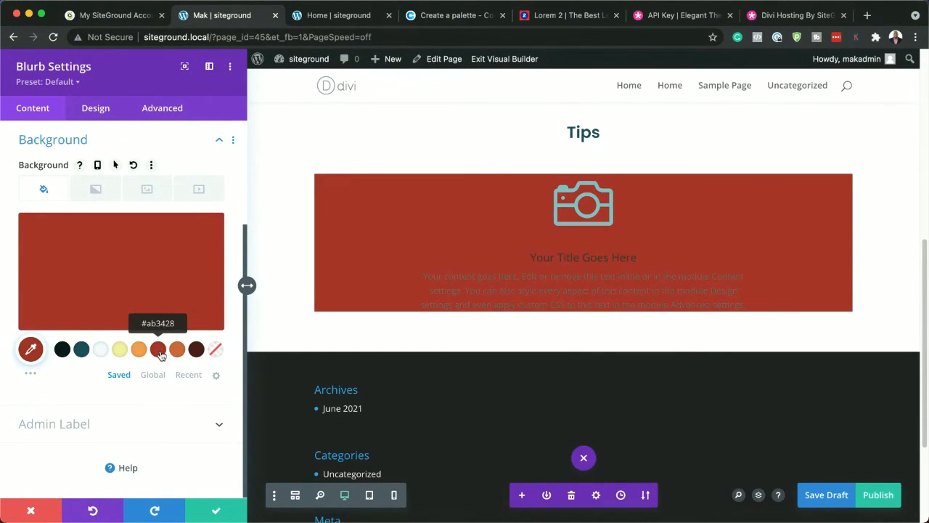
click(196, 350)
click(158, 353)
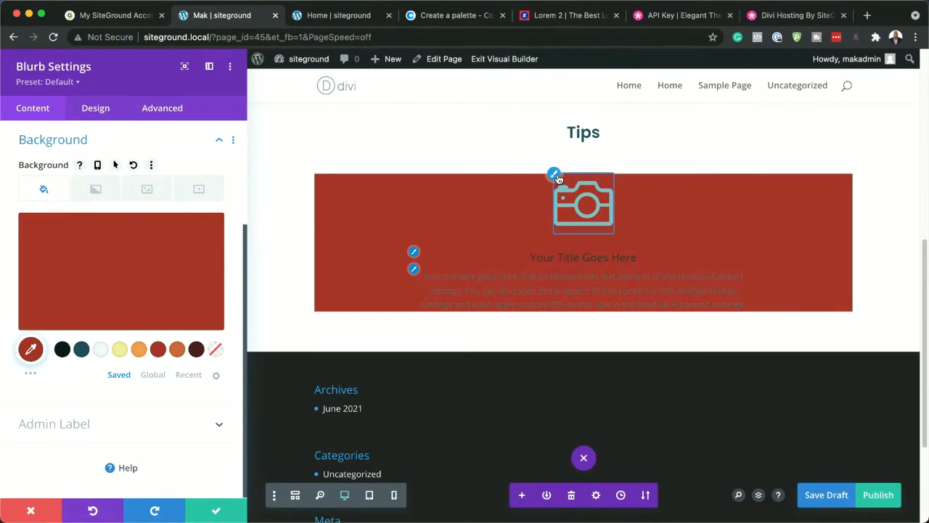
Set the blurb's camera icon color to the saved orange
click(555, 176)
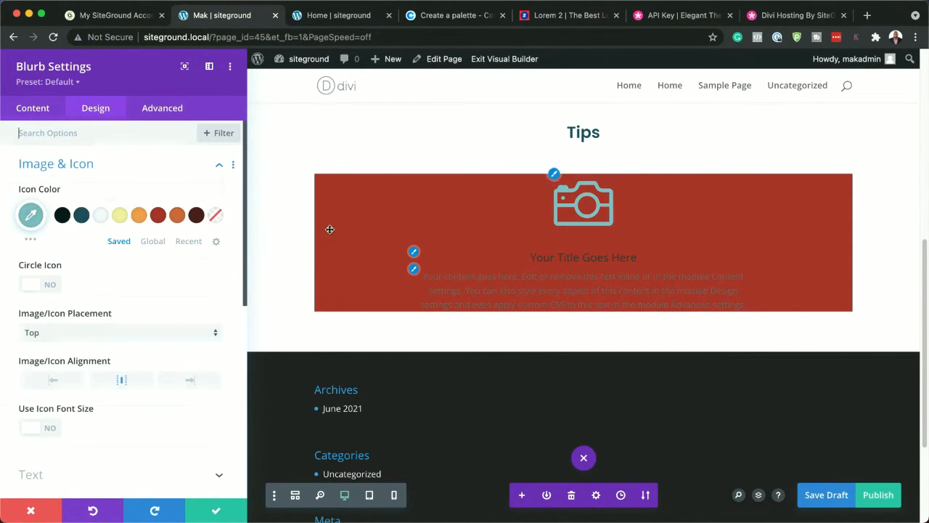
click(121, 216)
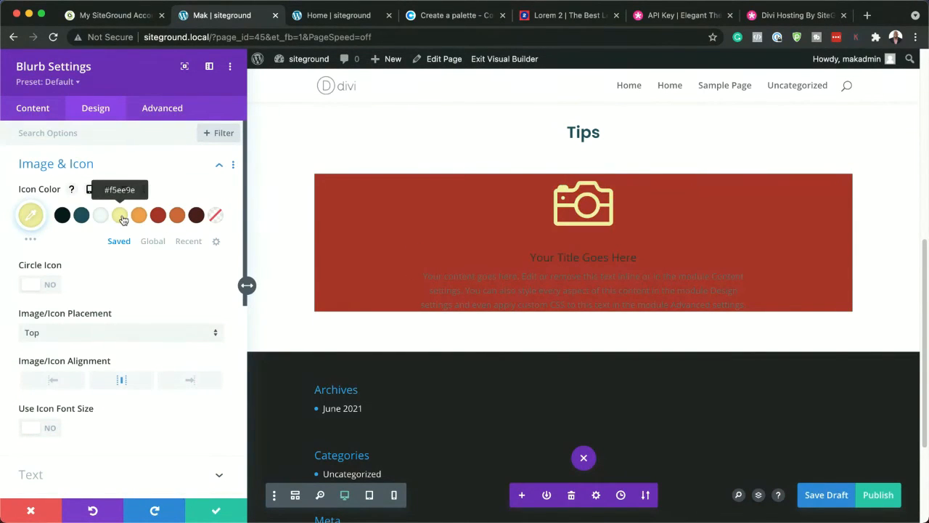
click(100, 216)
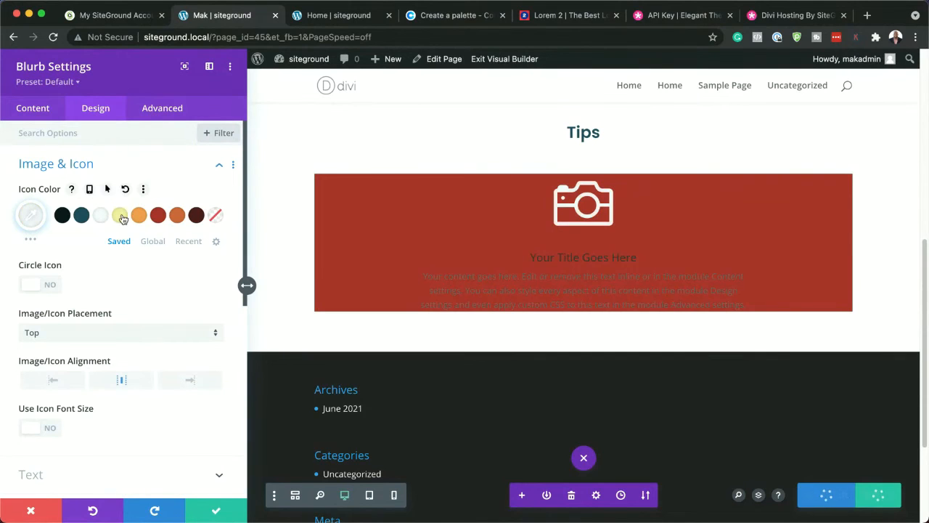
click(120, 216)
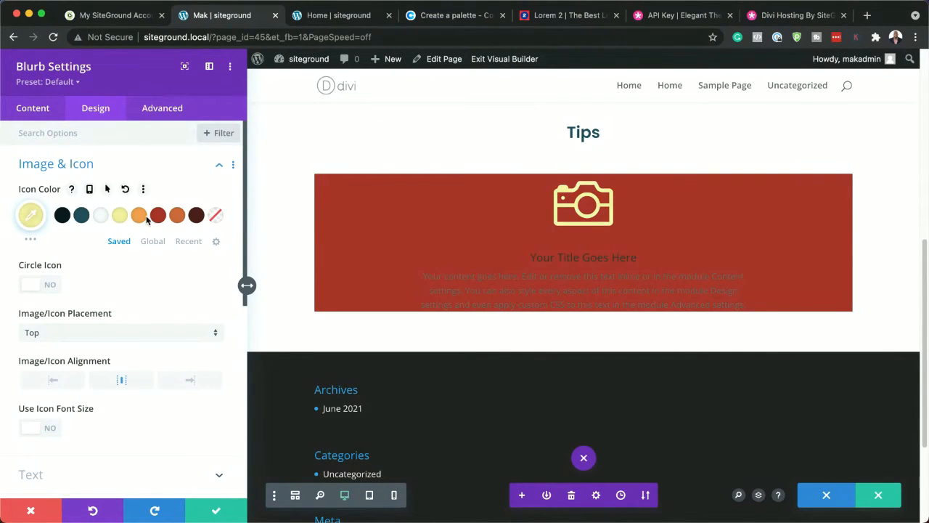
click(141, 216)
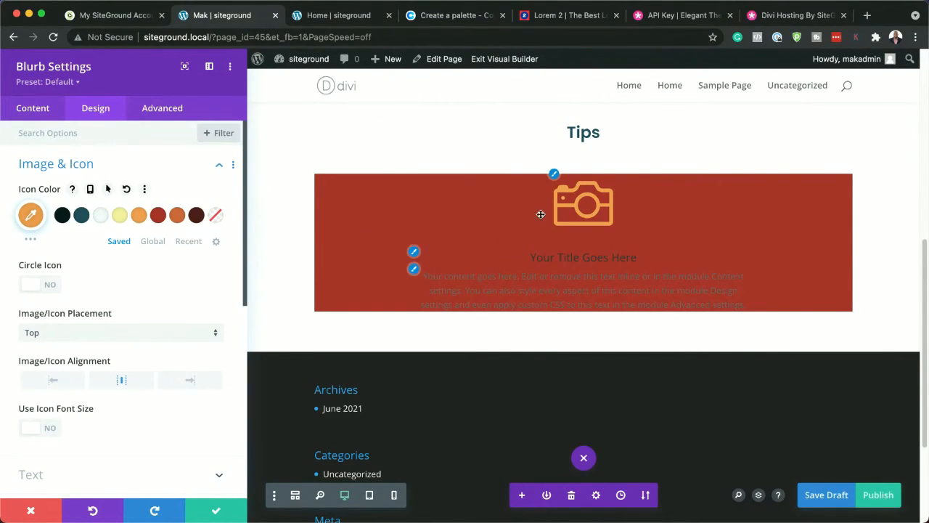
Style the blurb title in Poppins with Bold weight, uppercase style and the saved text color #f0f8fa
click(435, 257)
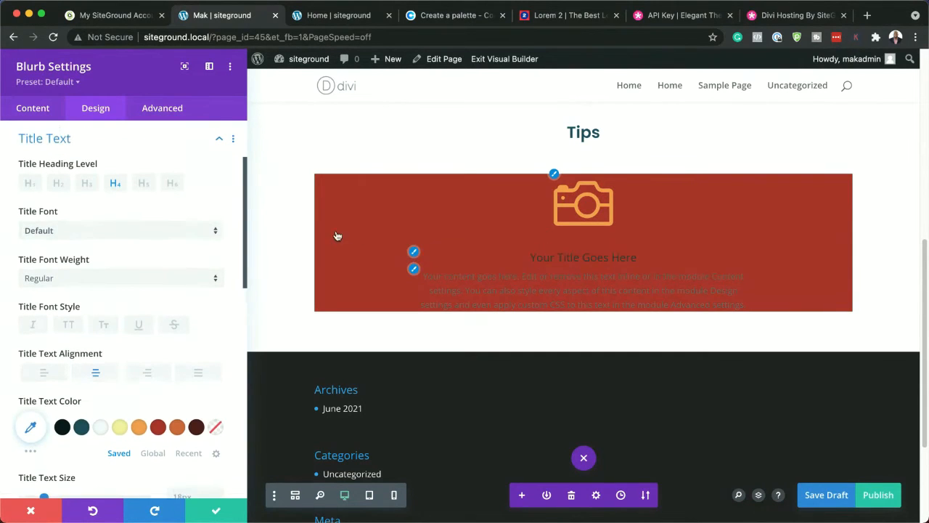
click(196, 427)
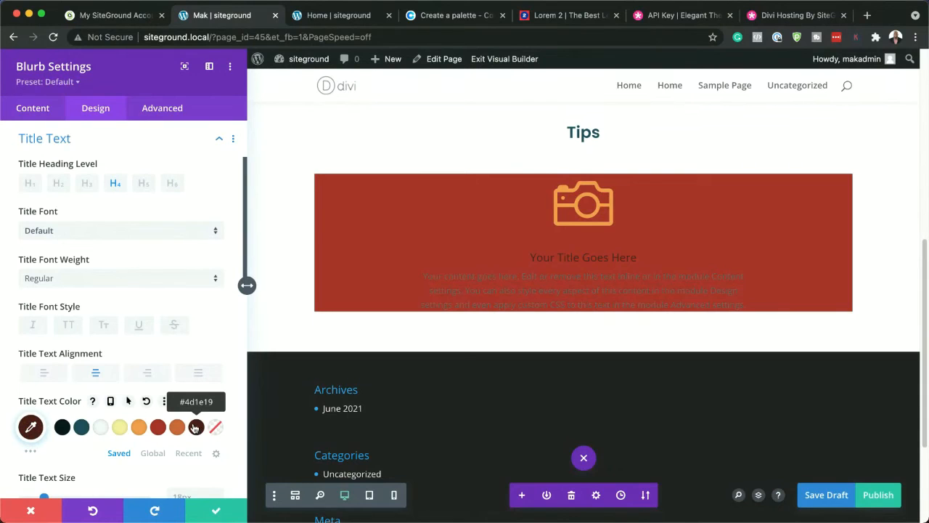
click(108, 233)
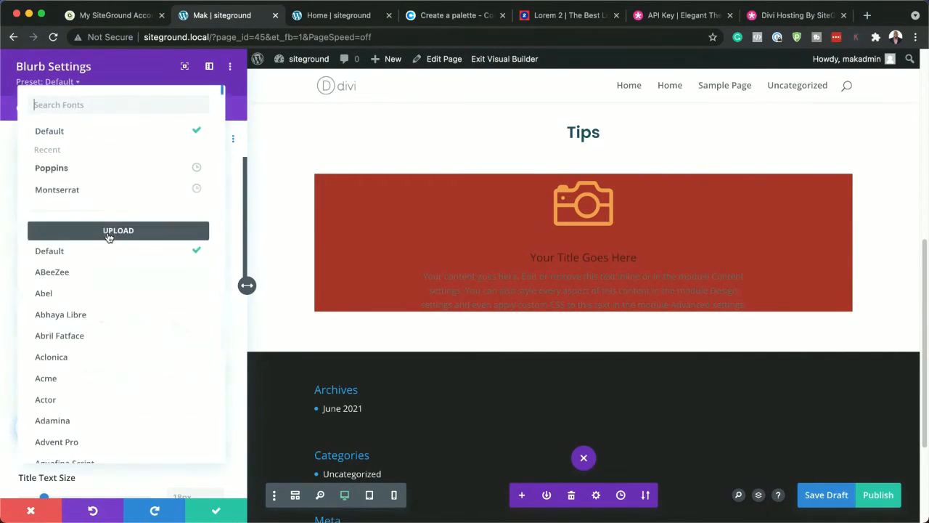
click(70, 168)
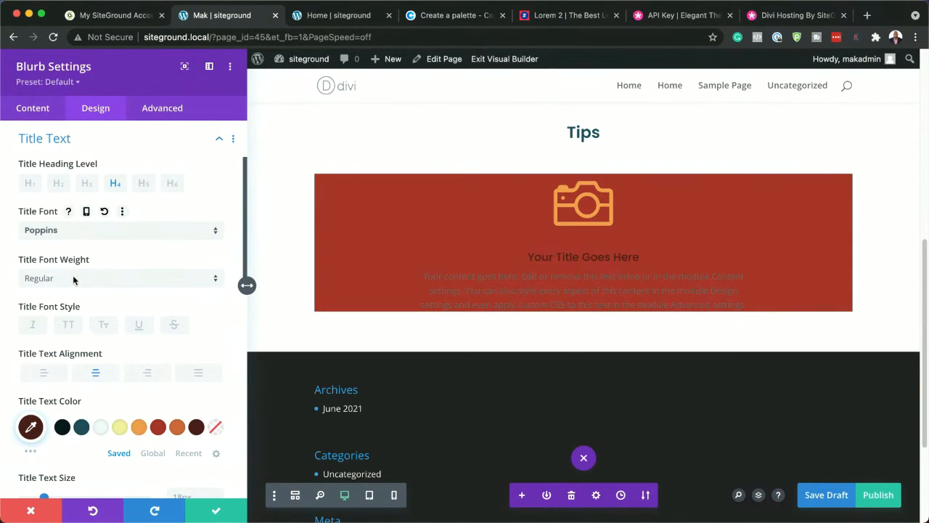
click(68, 325)
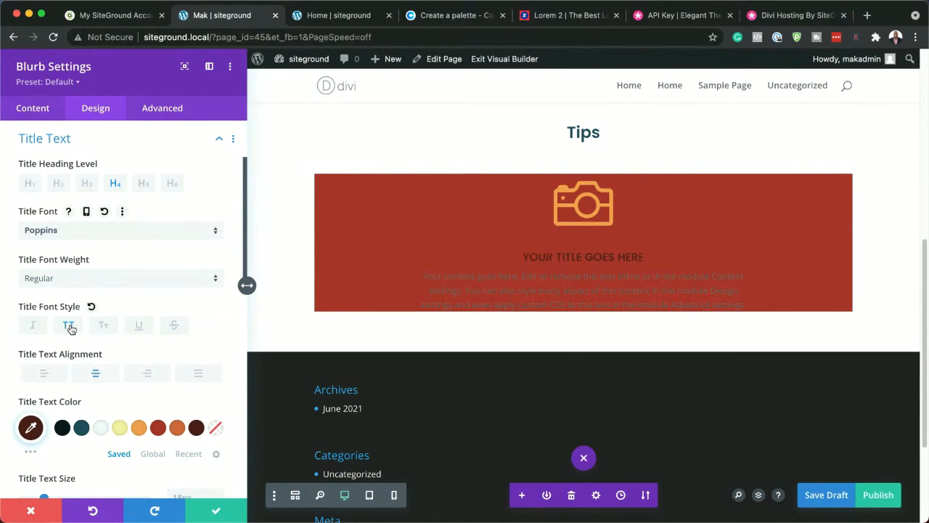
click(94, 281)
click(102, 398)
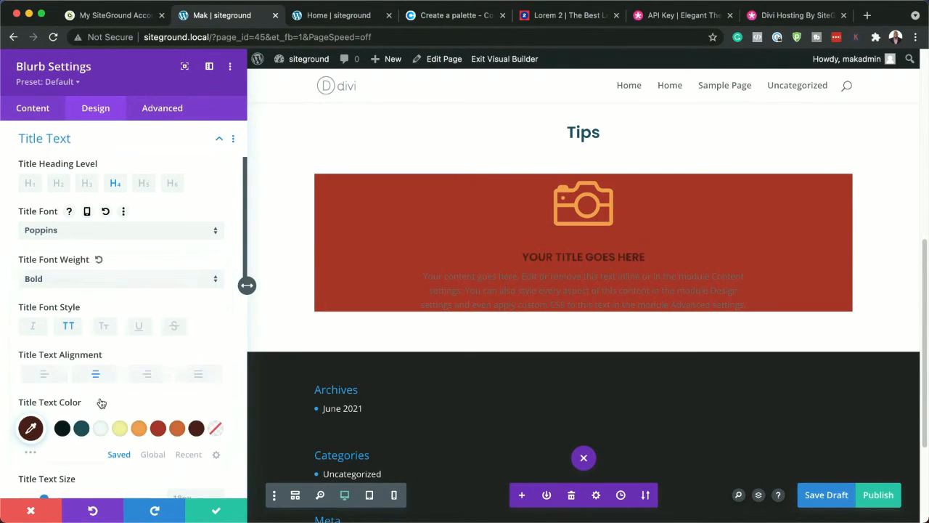
mouse_move(412, 268)
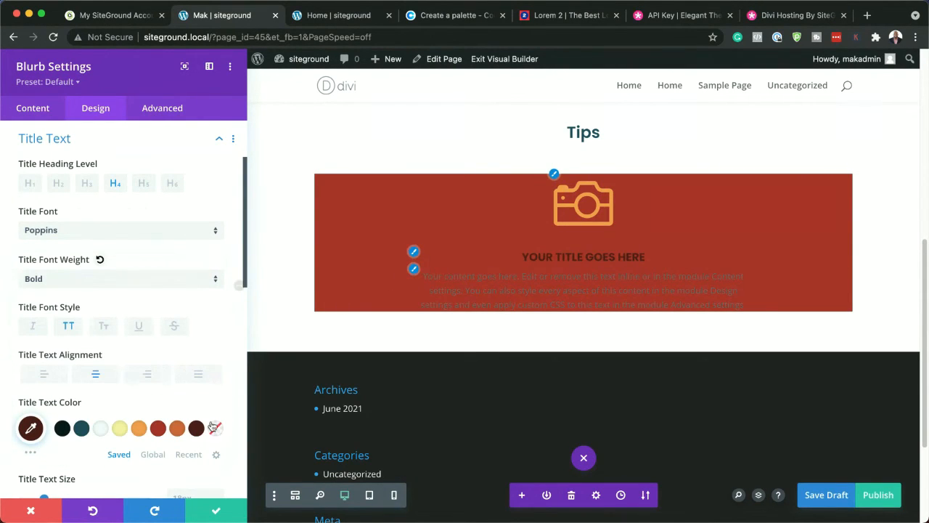
click(102, 429)
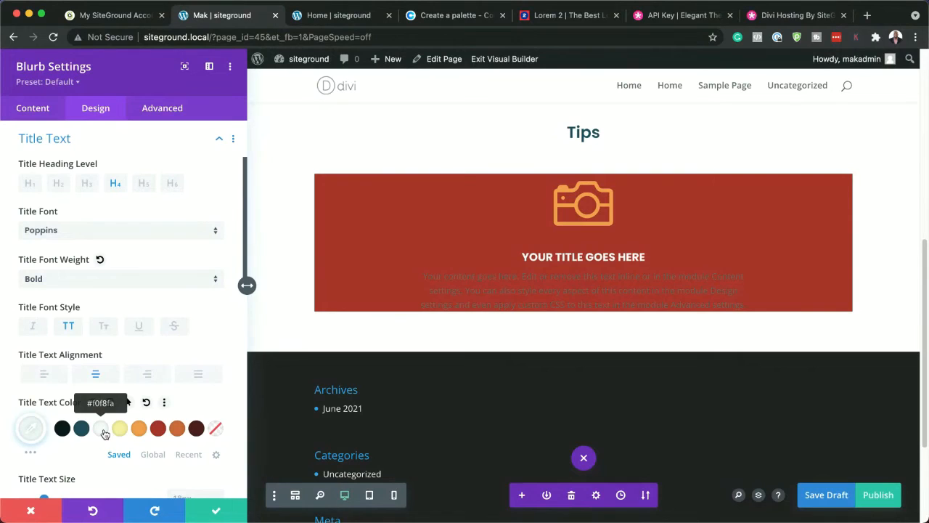
Try several saved colors on the blurb title, settling on the dark brown #4d1e19
click(121, 429)
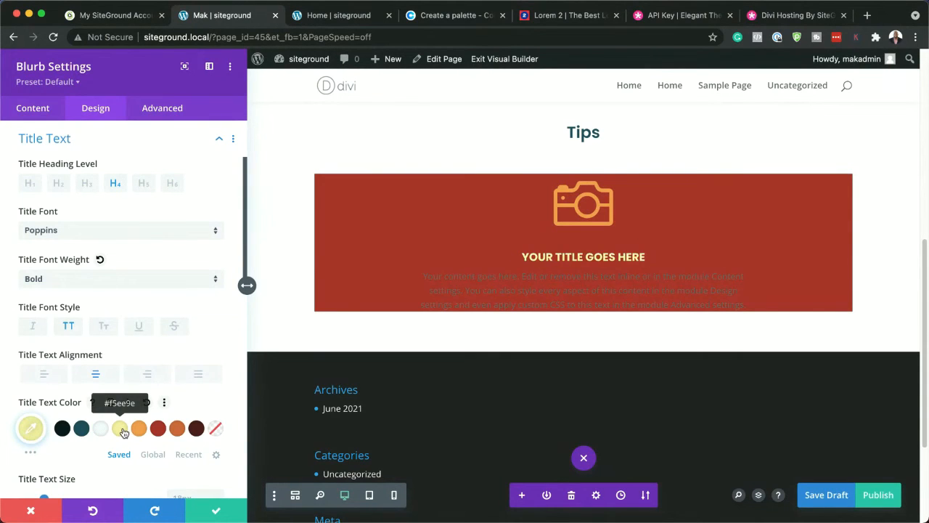
click(144, 433)
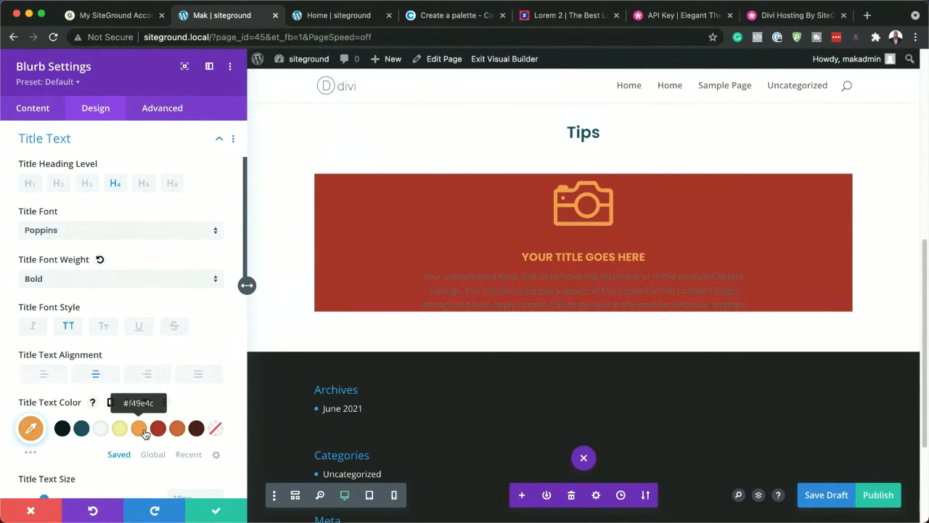
click(196, 429)
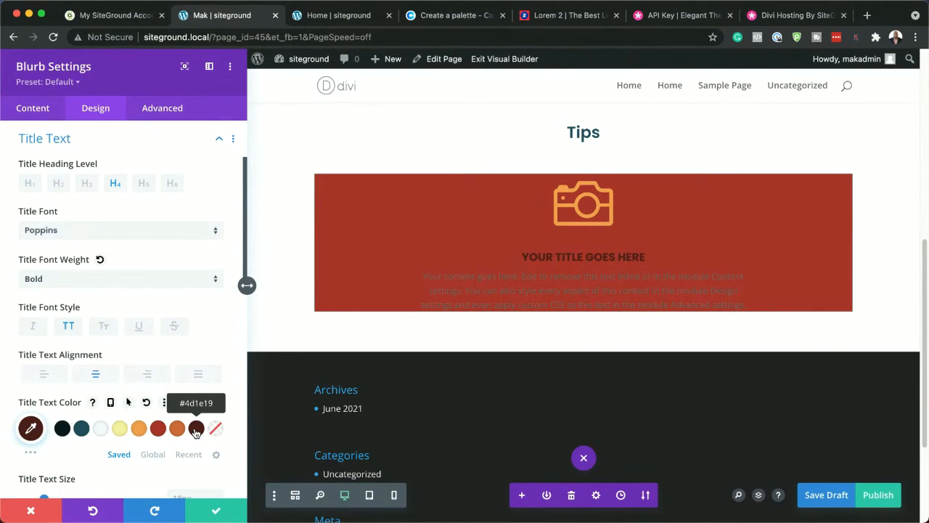
click(100, 430)
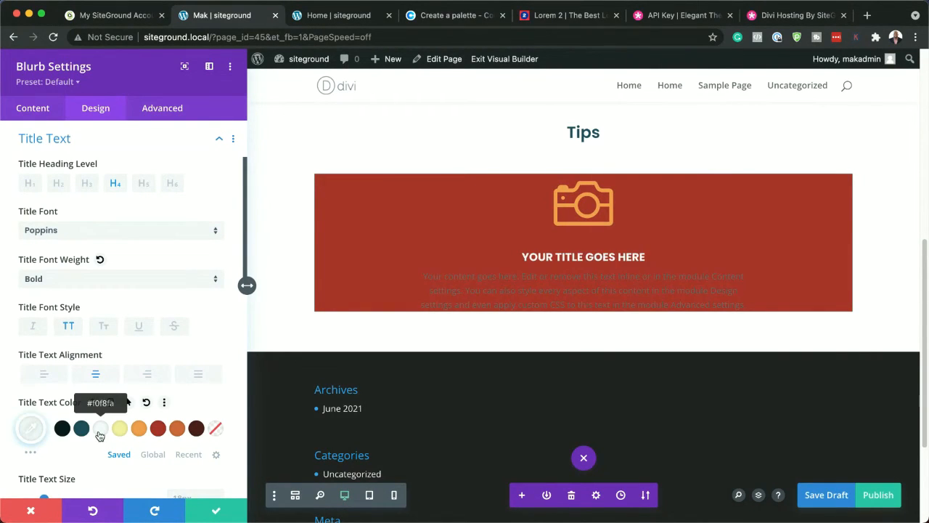
click(196, 430)
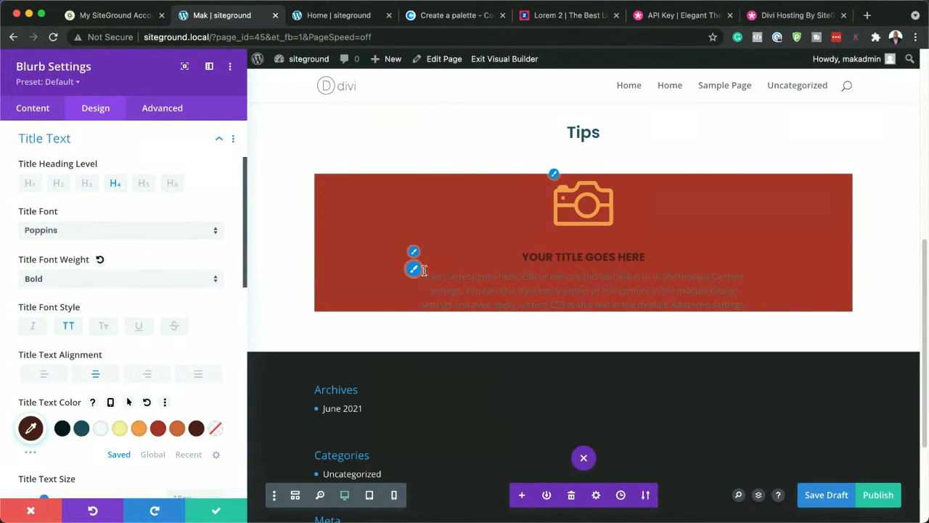
Style the blurb's body text in Poppins with the saved near-white color #f0f8fa
click(414, 276)
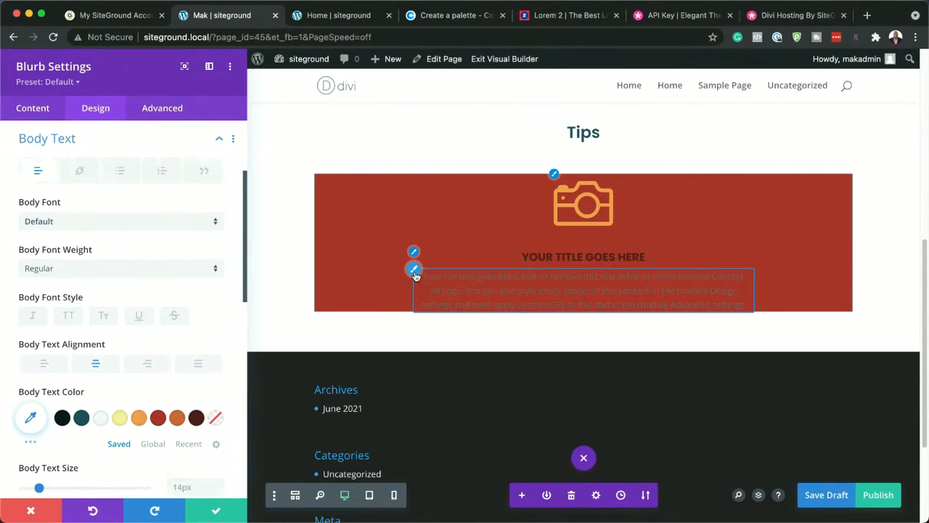
click(98, 225)
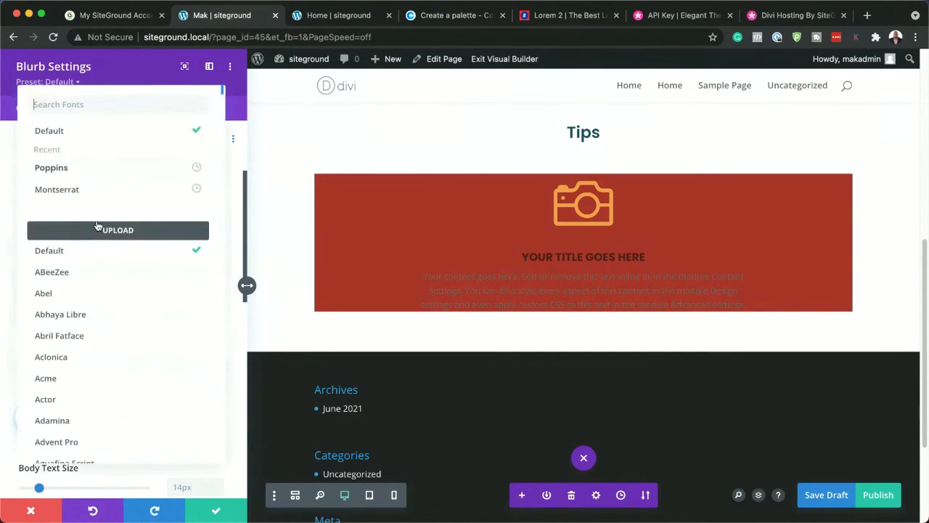
click(92, 175)
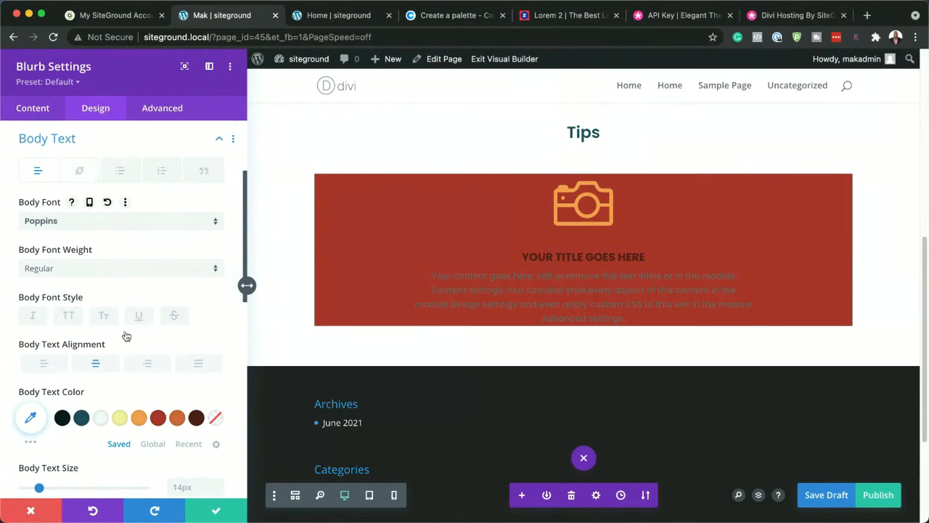
click(101, 419)
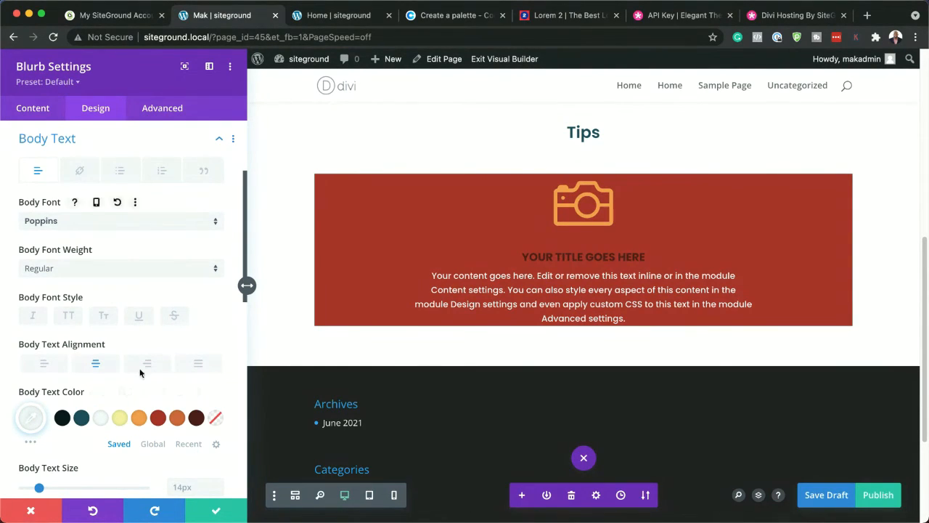
Give the blurb 20px padding on all four sides and round all its corners to 5px
scroll(152, 391, down, 3)
scroll(152, 391, down, 10)
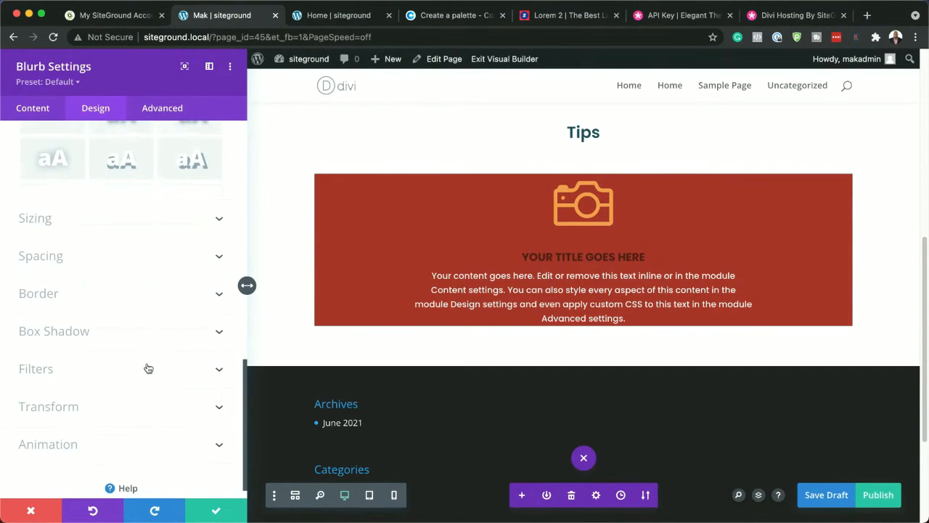
click(55, 257)
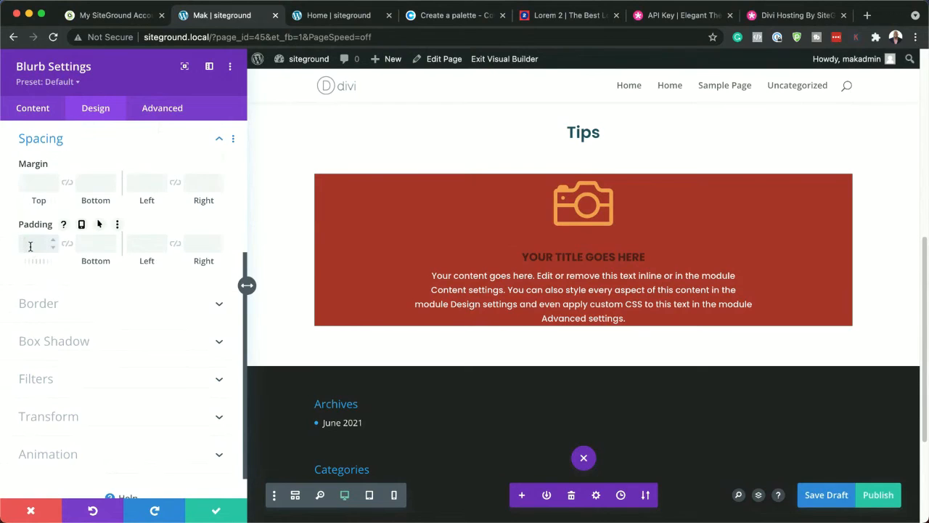
text(20px)
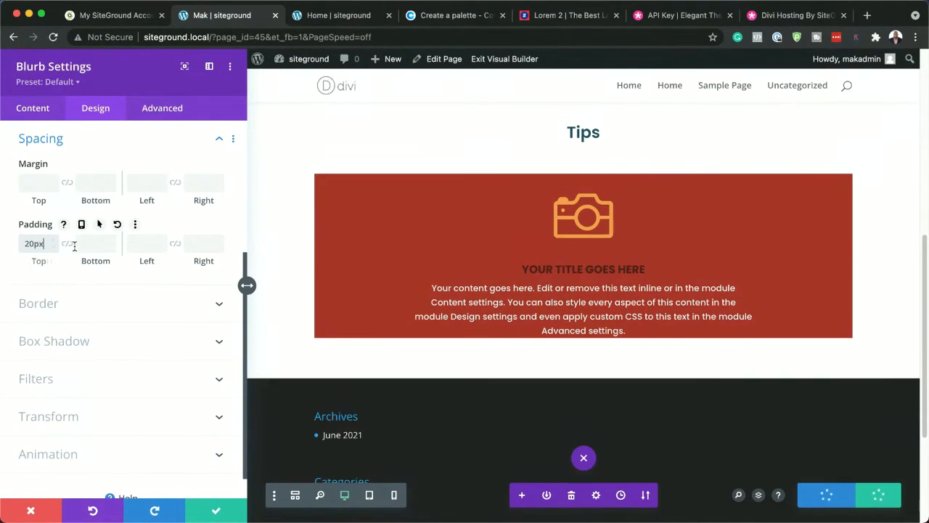
click(67, 244)
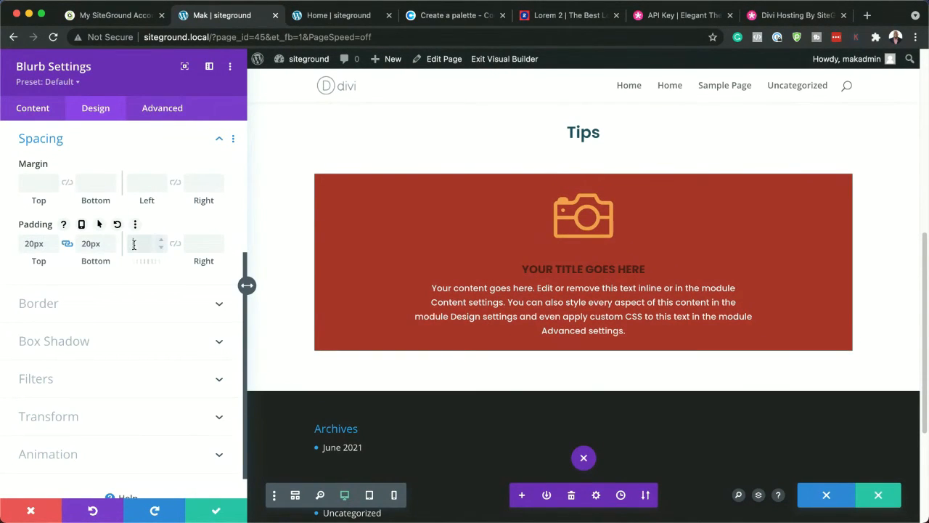
click(134, 244)
text(20px)
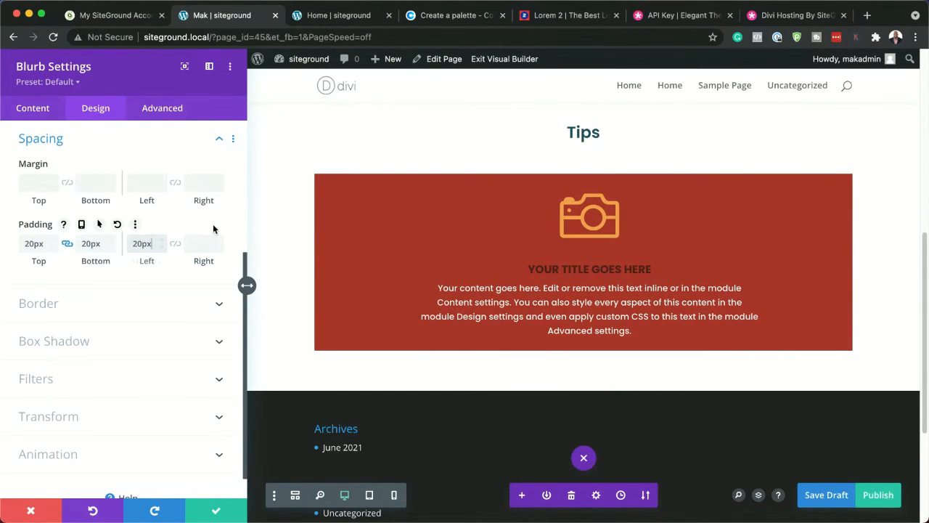
click(176, 245)
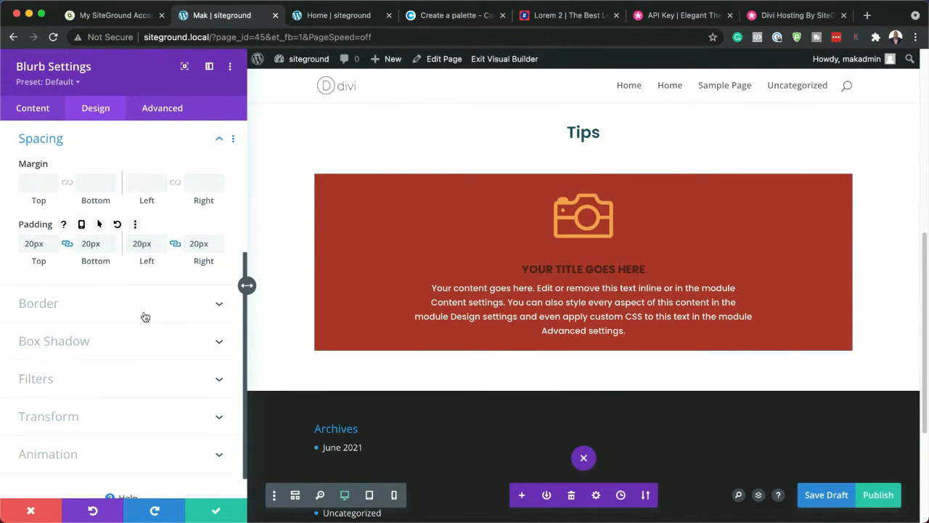
click(94, 312)
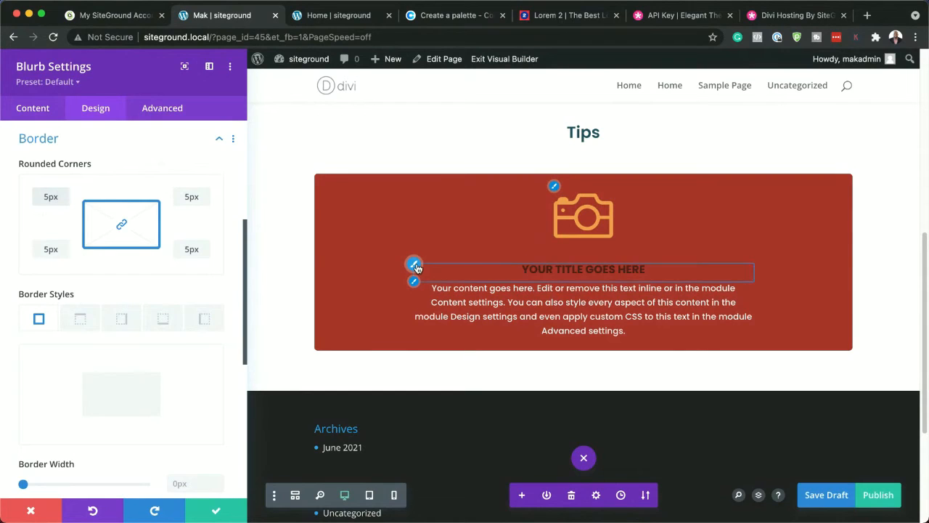
Set the blurb title's text color to the saved pale yellow #f5ee9e and save the blurb settings
click(415, 265)
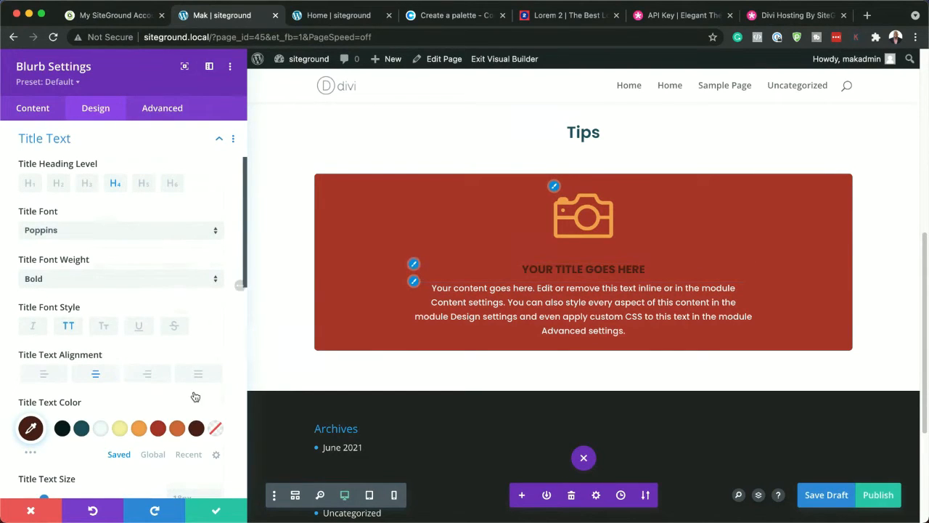
click(119, 429)
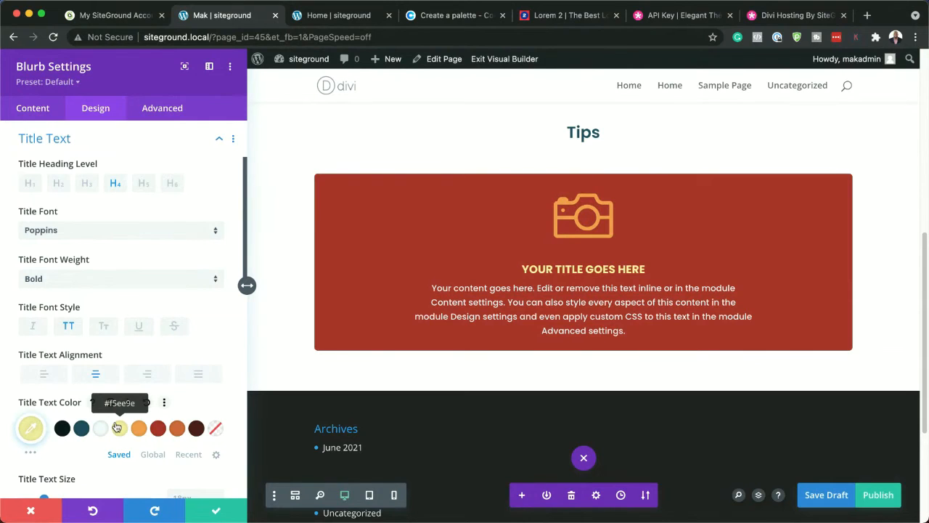
click(216, 512)
Duplicate the blurb's column twice in the row settings to form a three-column row, and save the row
mouse_move(273, 248)
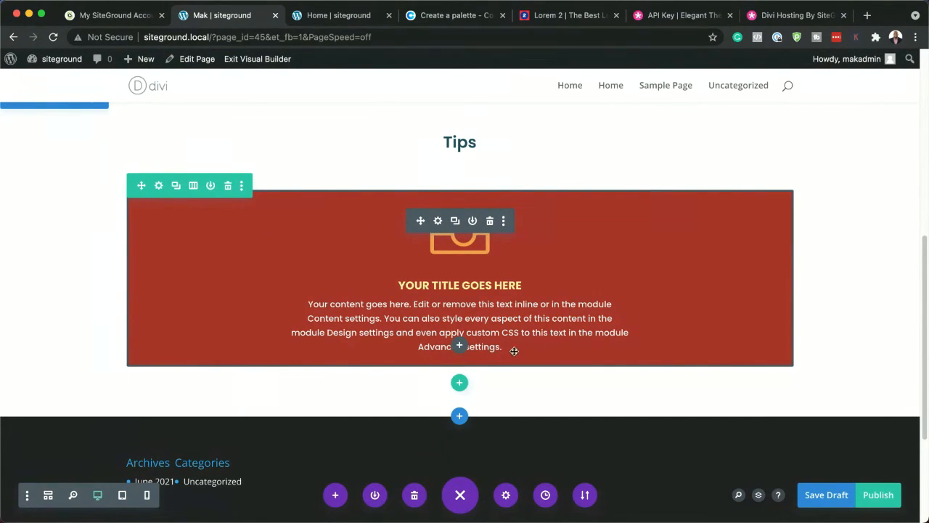
click(160, 186)
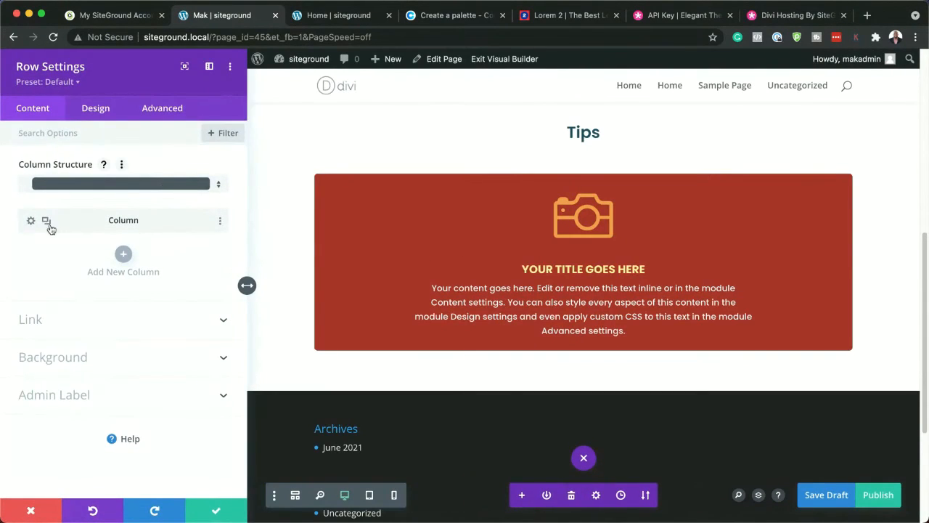
click(47, 222)
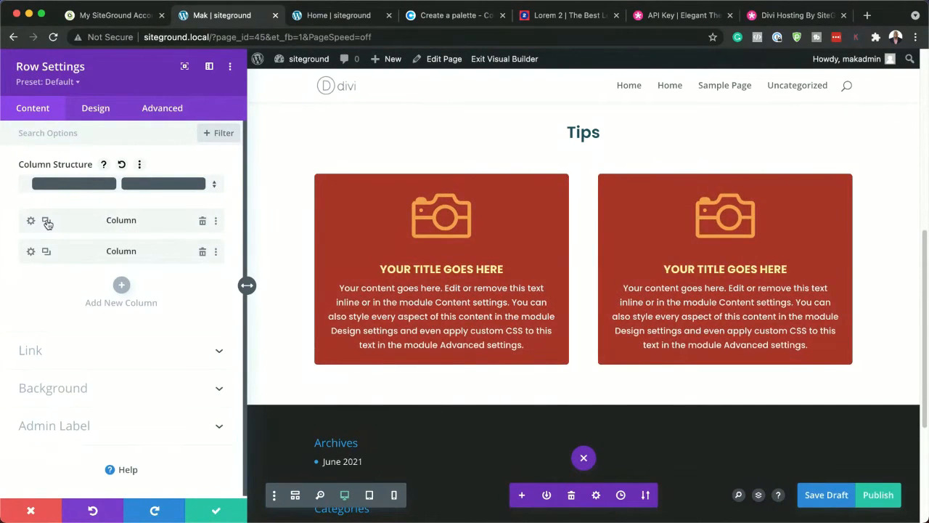
click(46, 222)
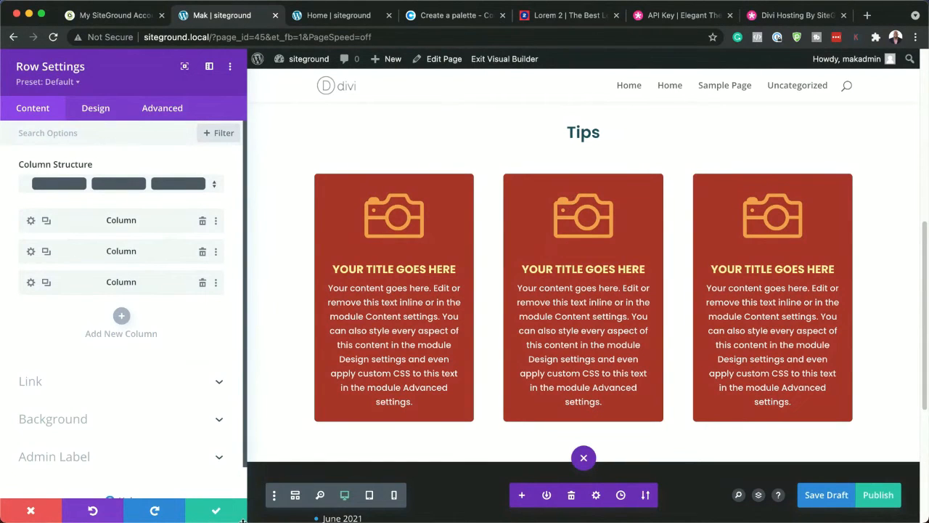
click(216, 512)
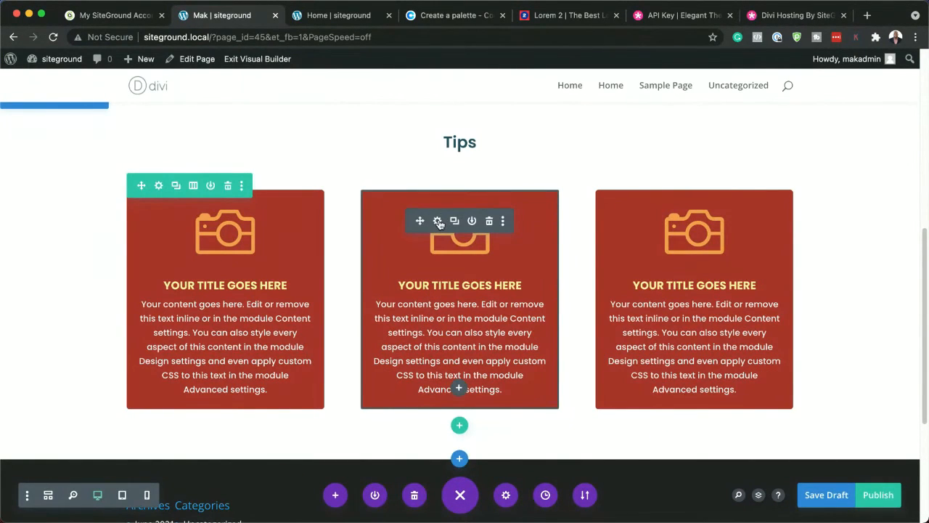
Set the middle blurb's background to the saved near-black color
click(438, 222)
scroll(137, 436, down, 1)
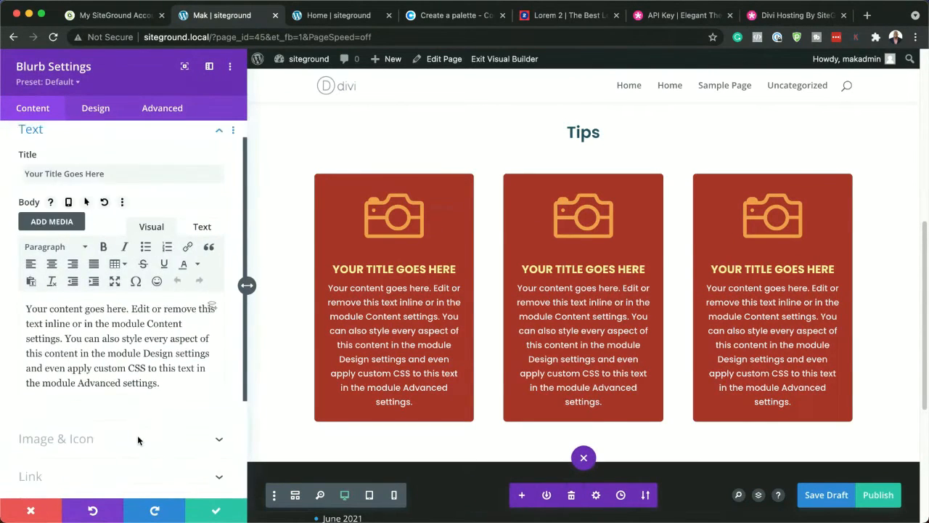
scroll(137, 438, down, 3)
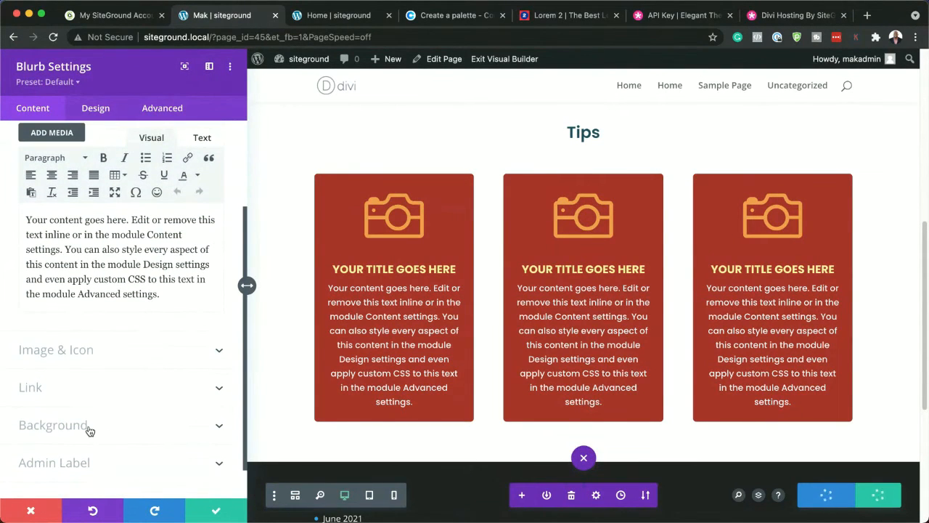
click(89, 431)
click(64, 350)
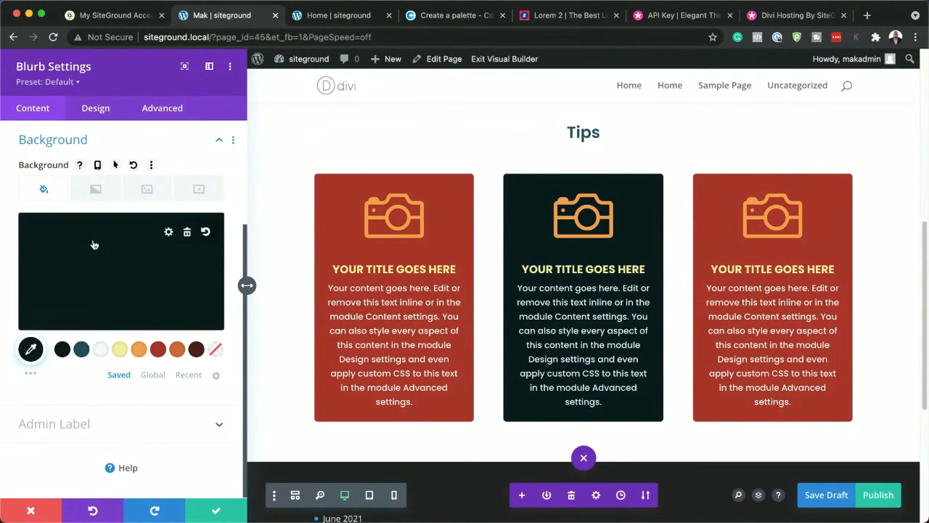
Replace the middle blurb's camera icon with the closed padlock icon and save the blurb settings
scroll(89, 244, up, 5)
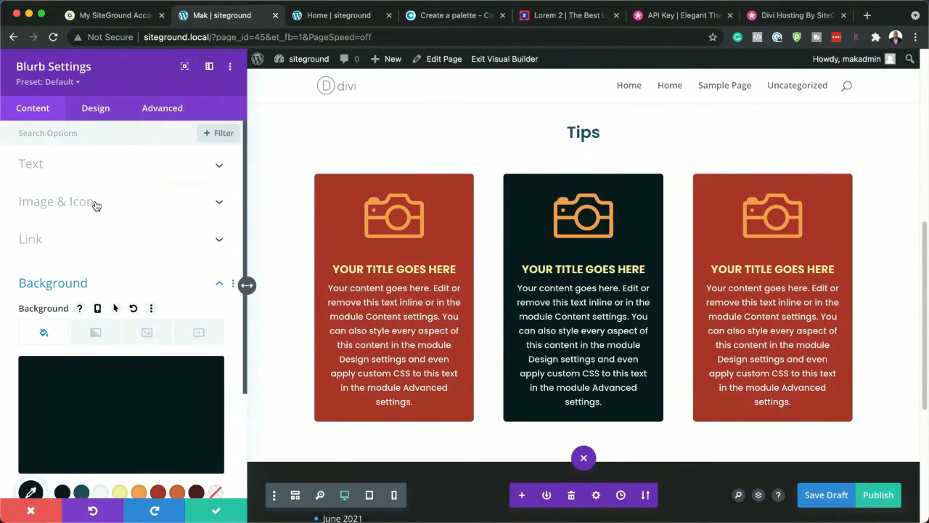
click(96, 205)
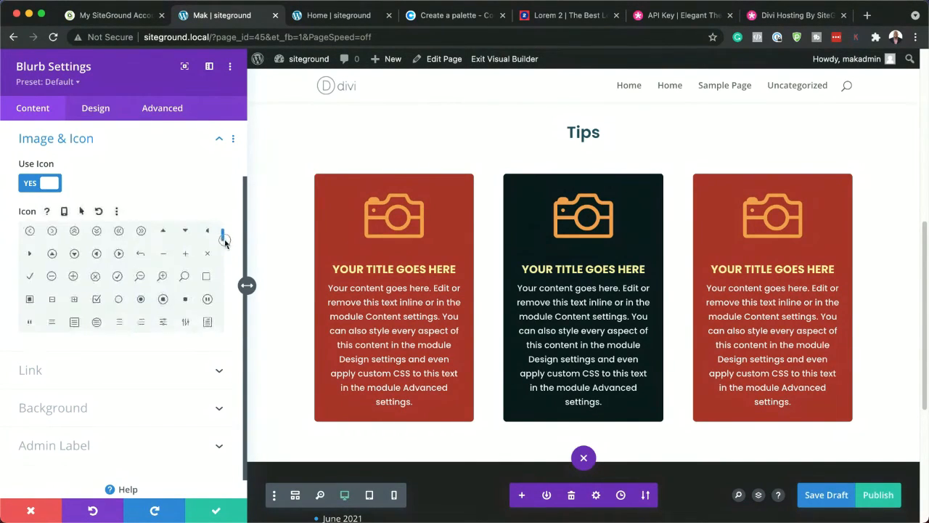
scroll(164, 286, down, 5)
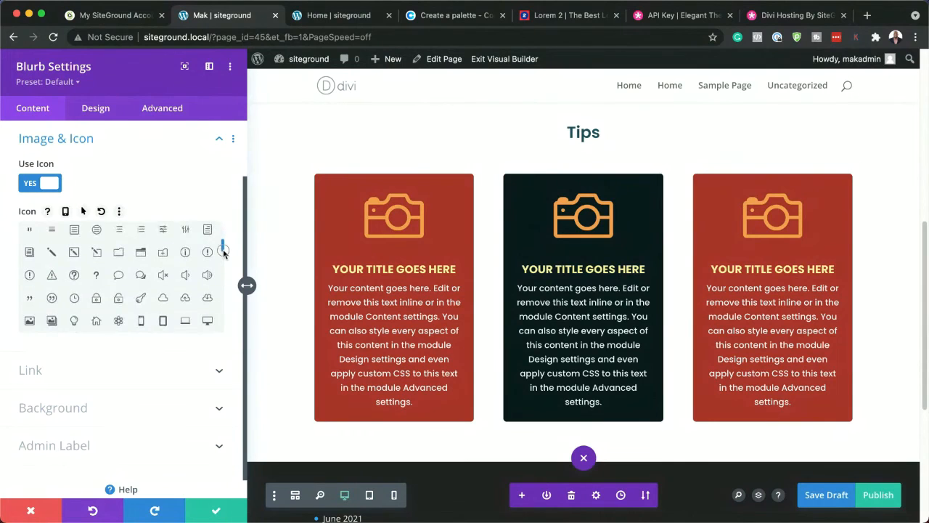
click(97, 288)
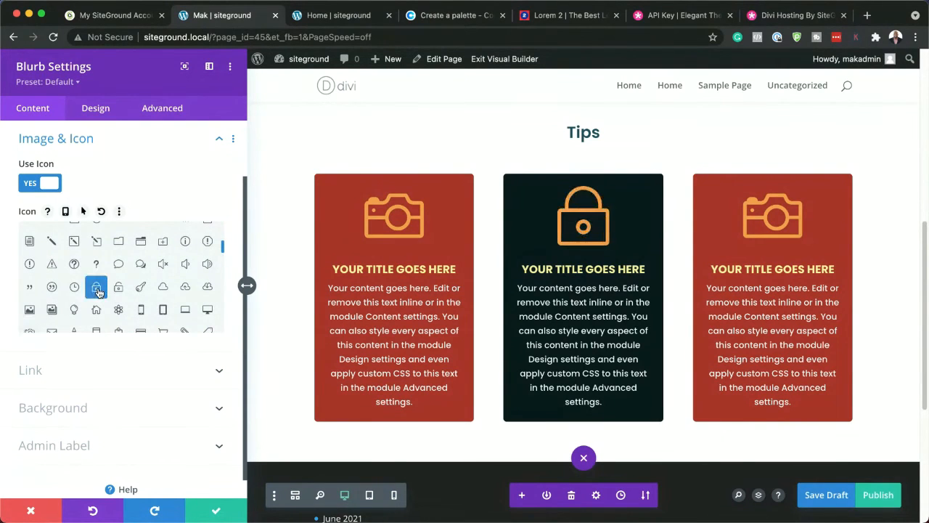
click(218, 510)
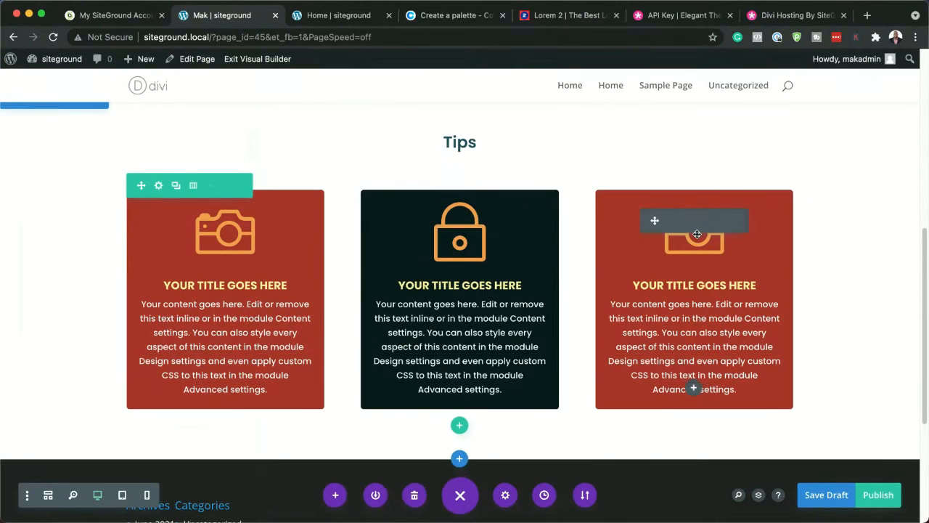
Set the third blurb's background to the saved dark brown #4d1e19
click(672, 221)
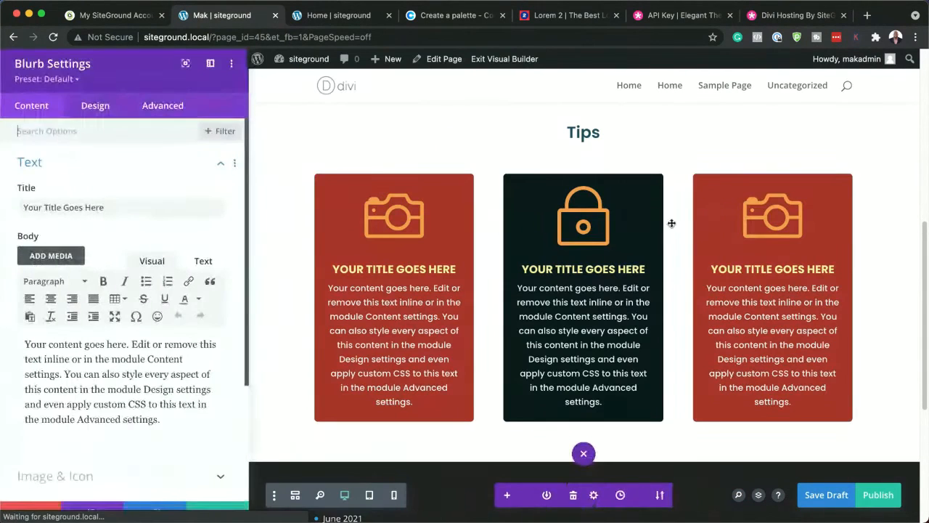
scroll(202, 373, down, 5)
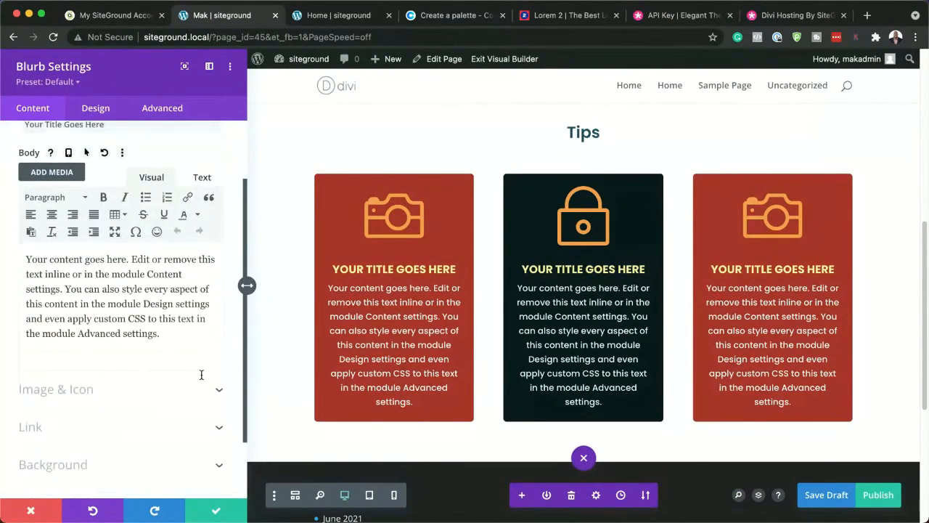
click(120, 389)
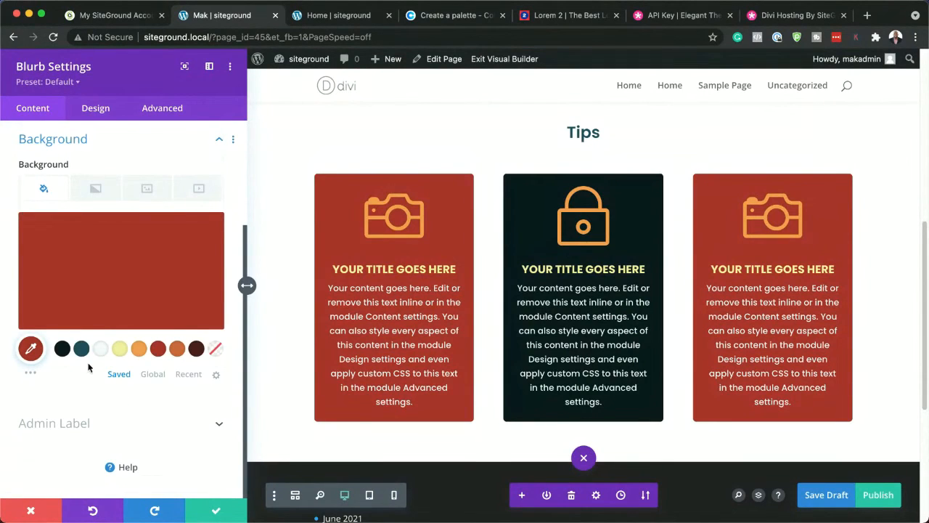
click(198, 350)
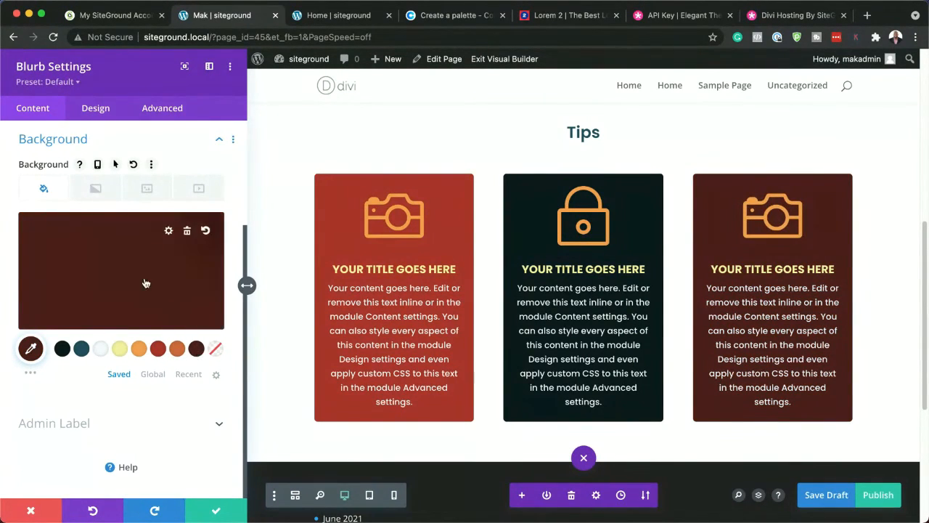
Replace the third blurb's camera icon with the muted speaker icon
scroll(148, 312, up, 4)
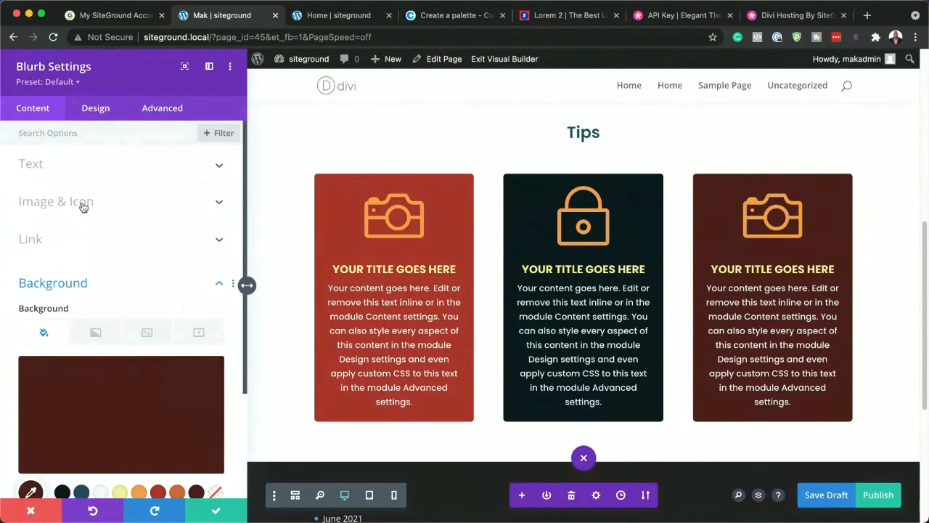
click(82, 204)
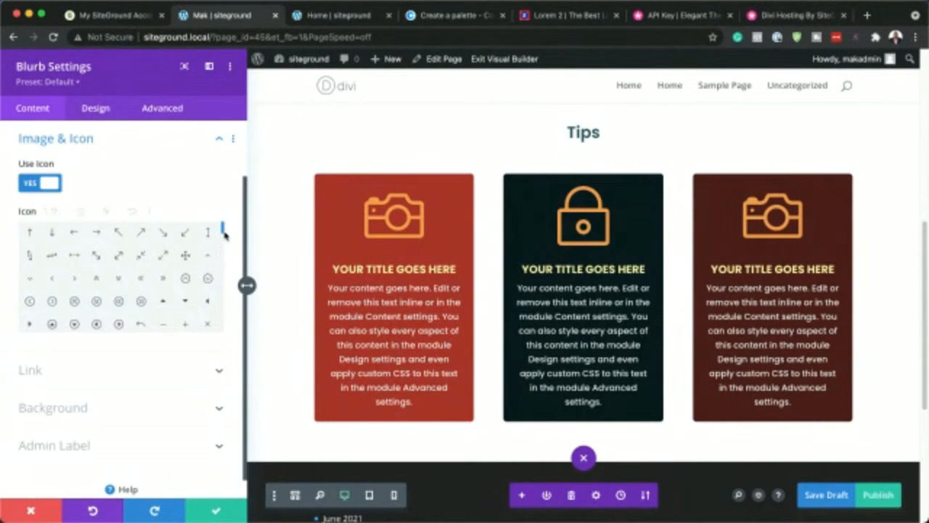
drag(223, 230, 223, 249)
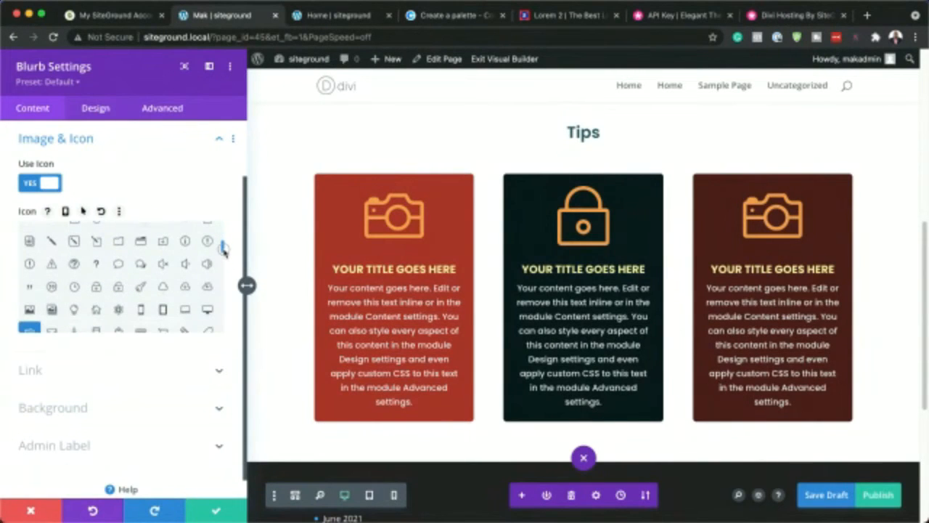
click(164, 264)
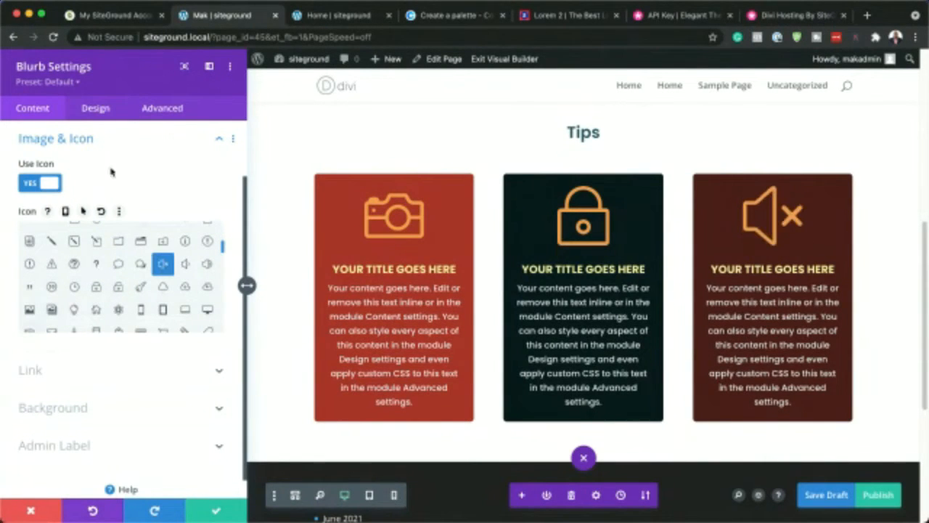
Enable a custom icon font size of 42px for the third blurb and save its settings
click(96, 109)
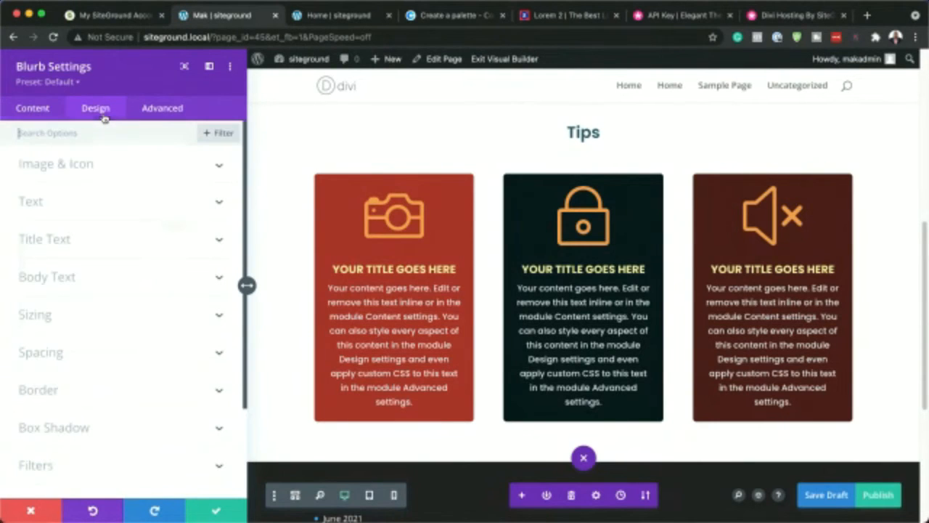
click(66, 169)
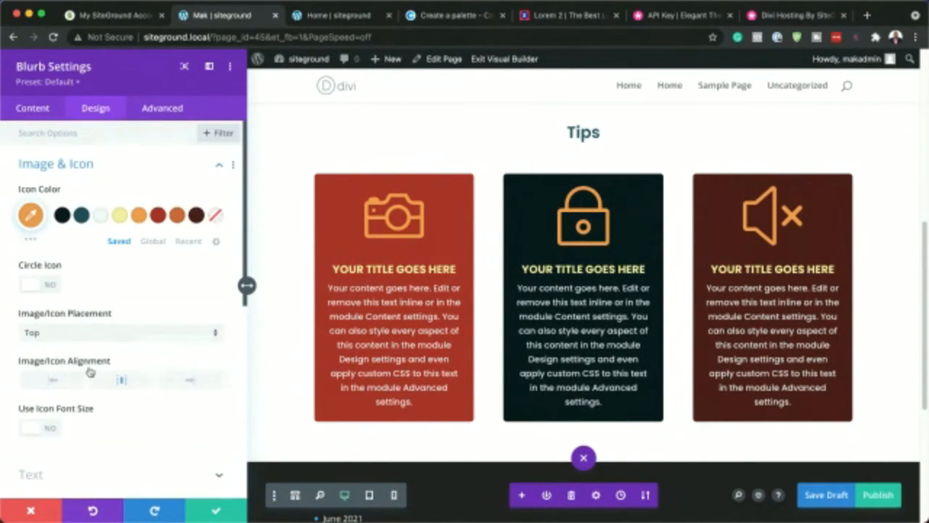
scroll(84, 391, down, 1)
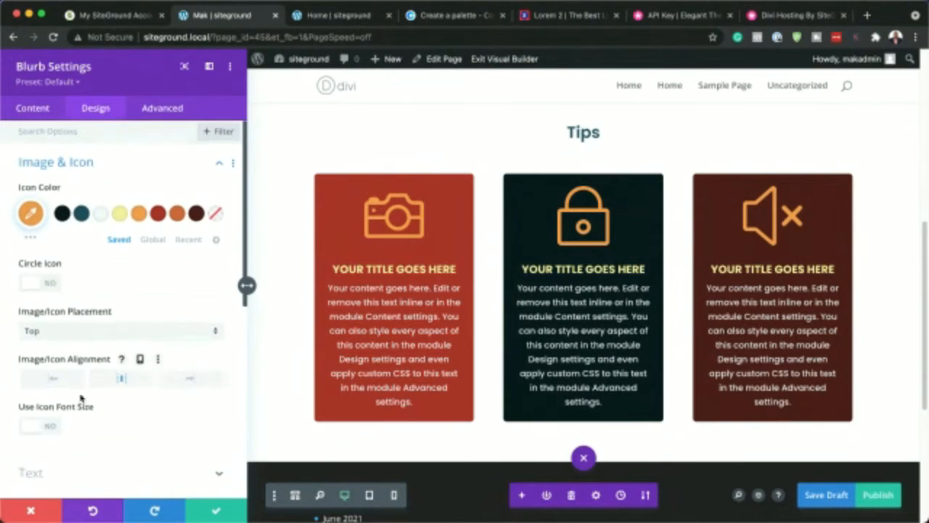
click(53, 430)
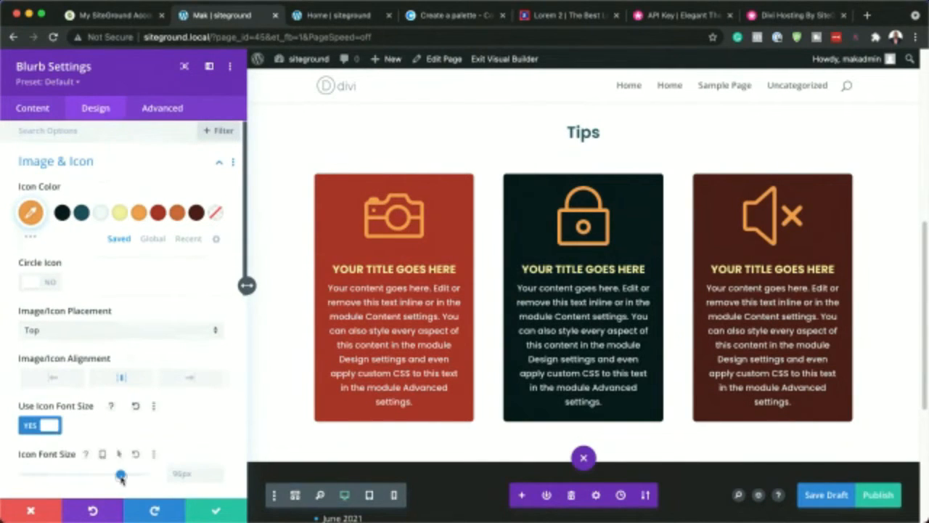
drag(120, 473, 66, 474)
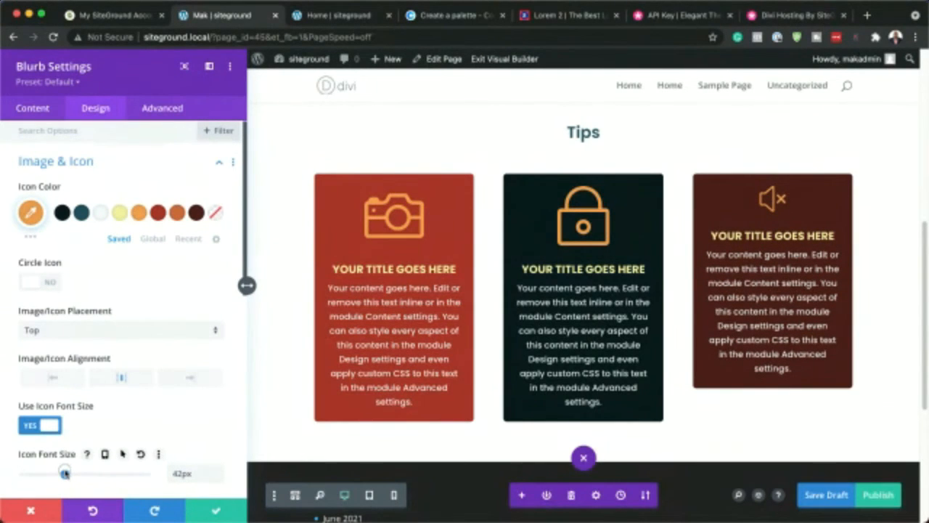
click(214, 510)
Enable a custom icon font size of 42px for the middle blurb's padlock and save its settings
mouse_move(471, 222)
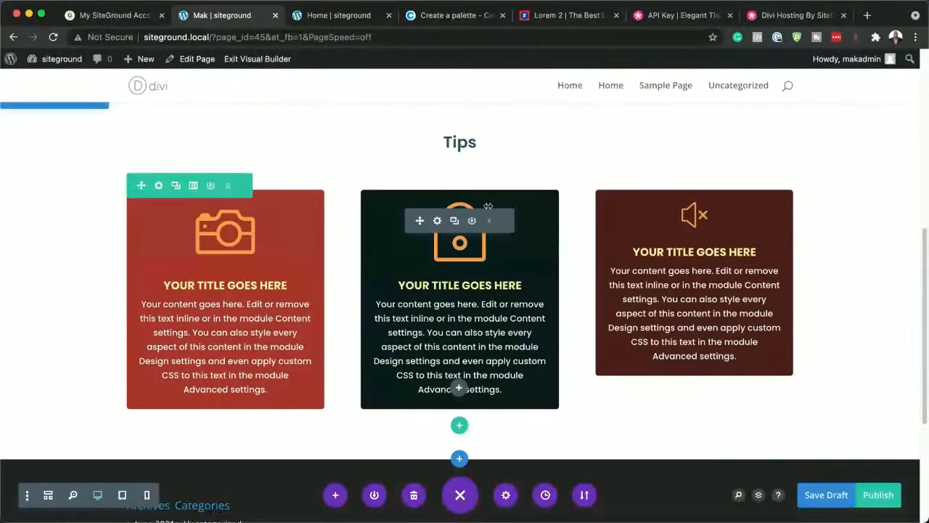
click(437, 222)
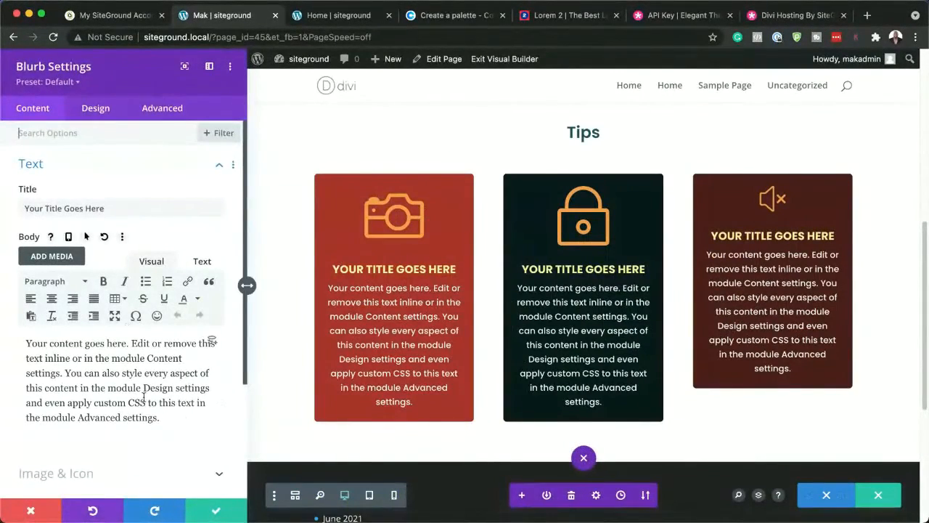
scroll(136, 420, down, 2)
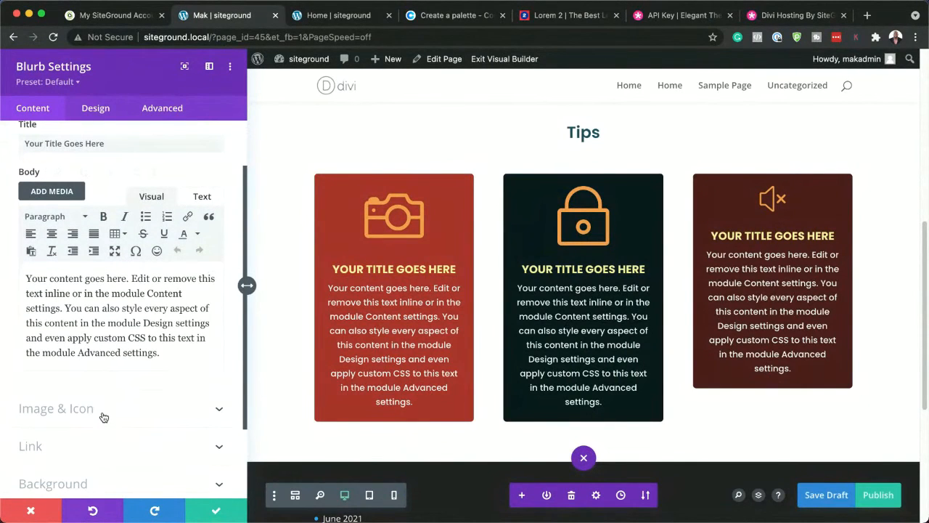
click(104, 417)
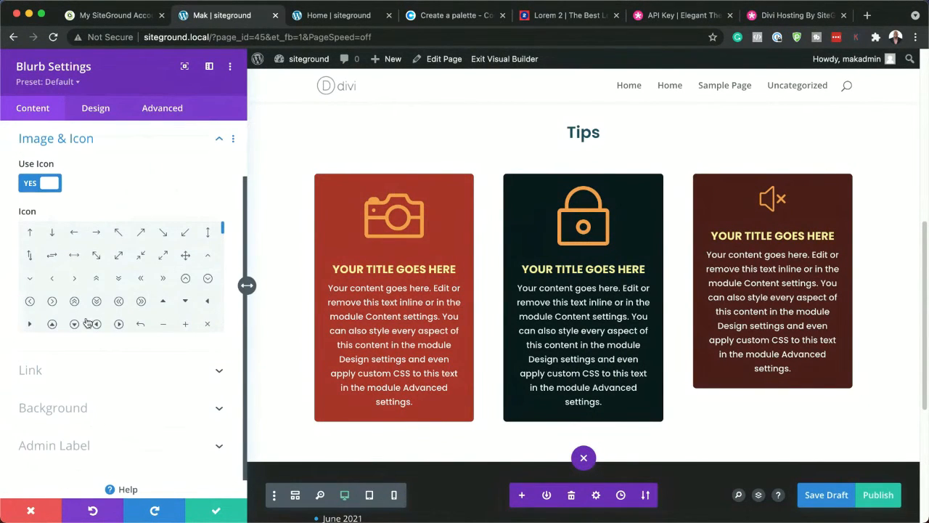
click(106, 109)
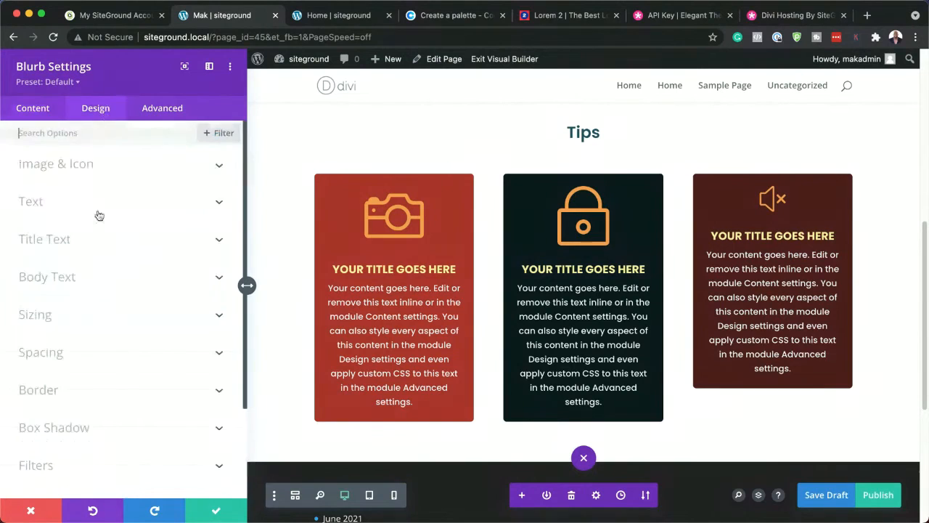
click(59, 166)
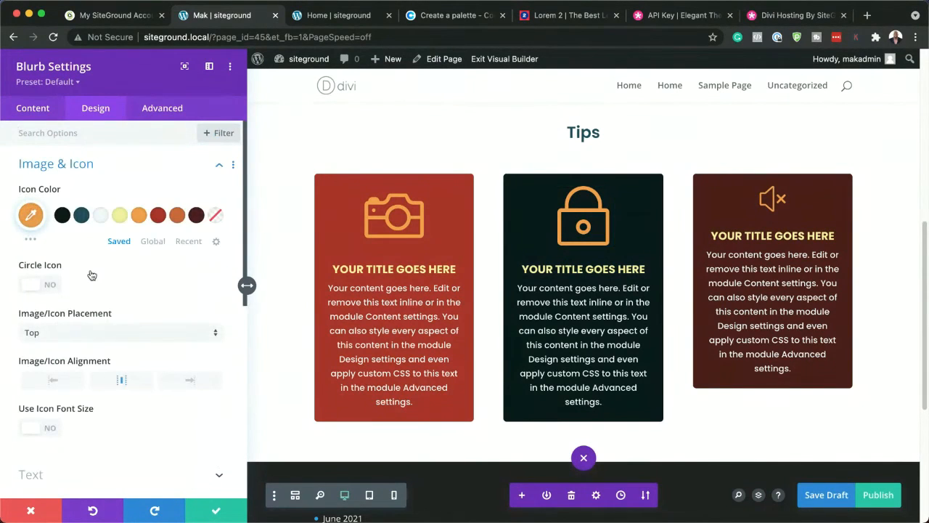
scroll(134, 381, down, 2)
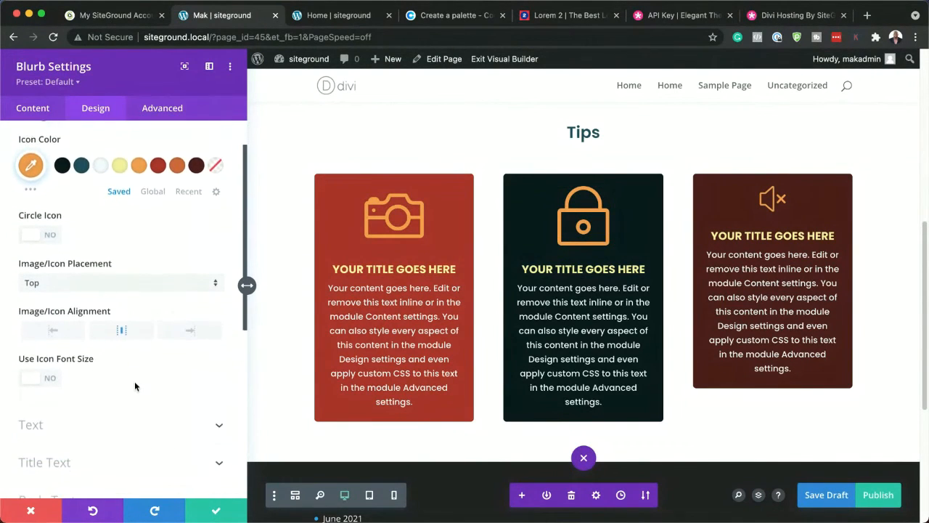
click(56, 374)
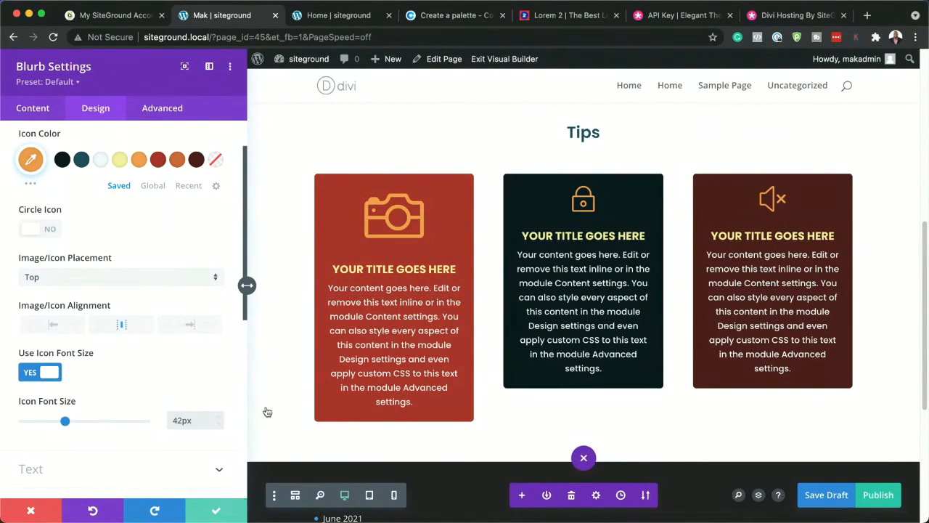
click(217, 511)
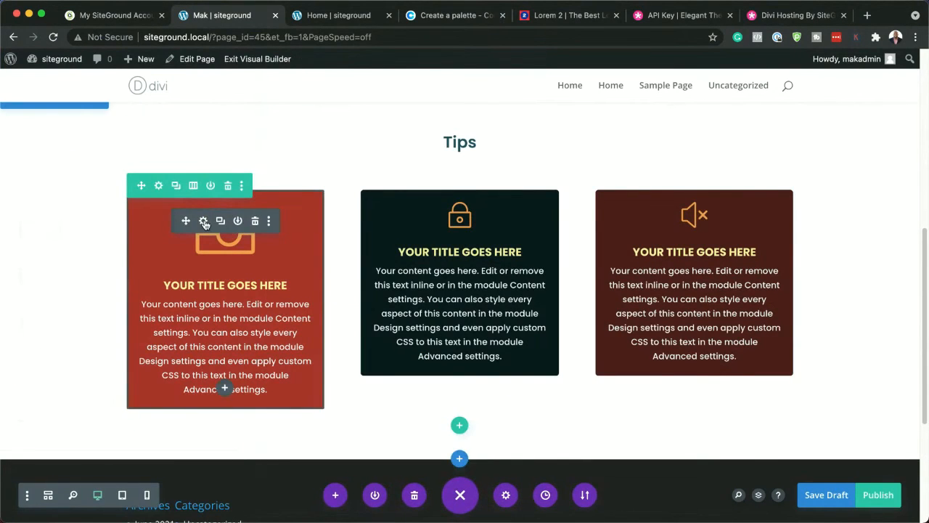
Enable a custom icon font size of 42px for the first blurb's camera and save its settings
click(203, 221)
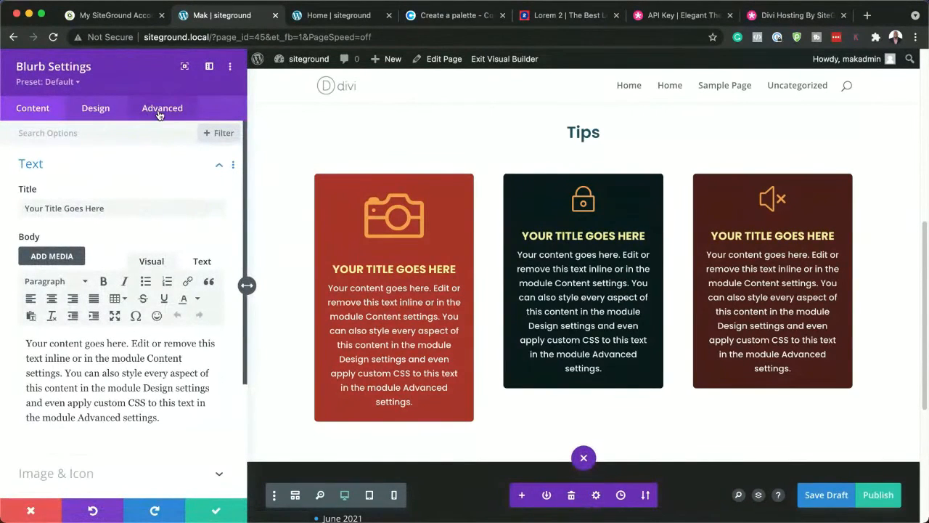
click(97, 112)
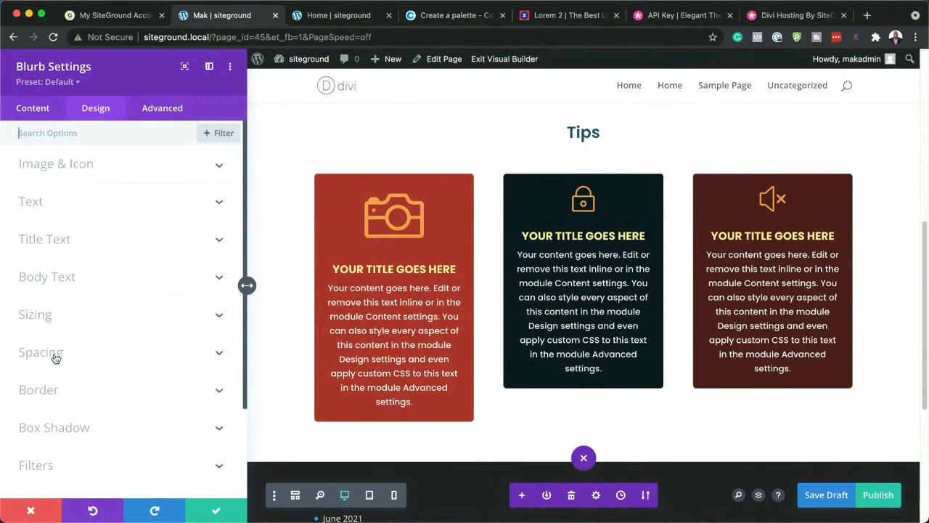
click(48, 323)
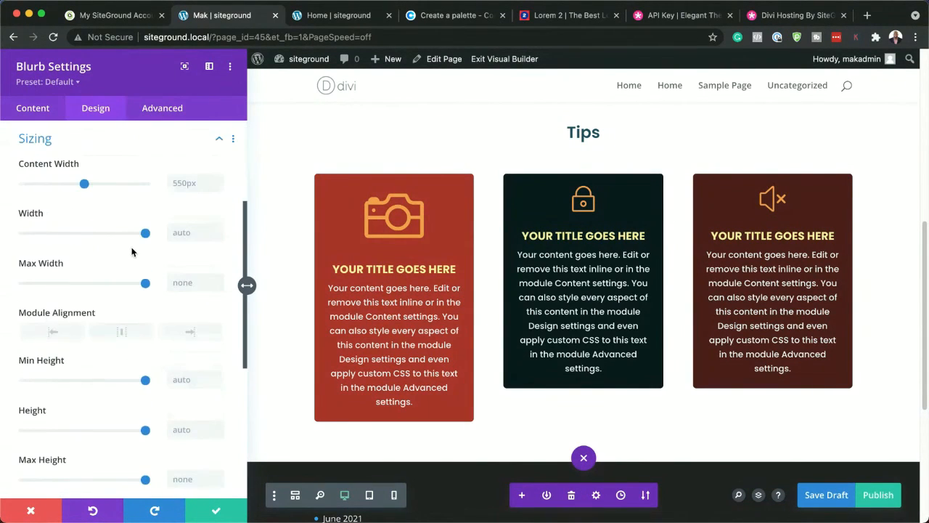
scroll(132, 252, up, 3)
click(71, 169)
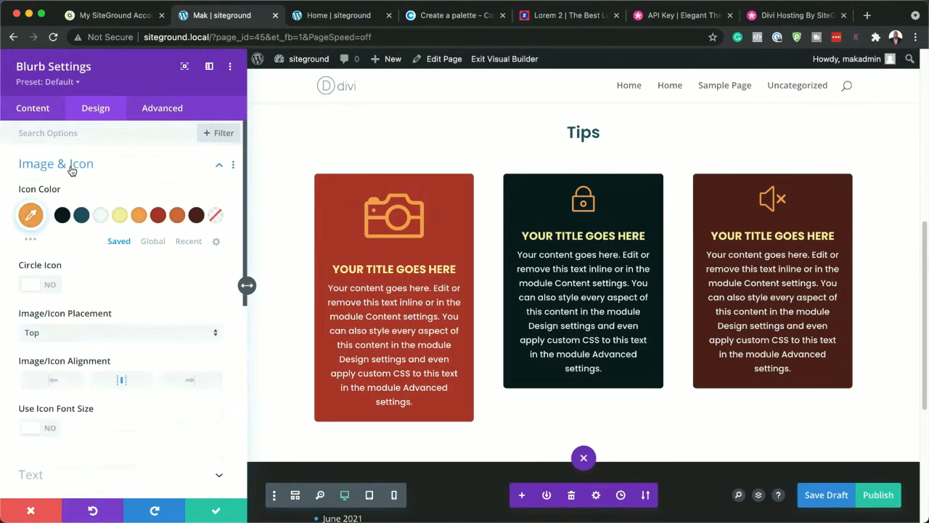
scroll(72, 392, down, 2)
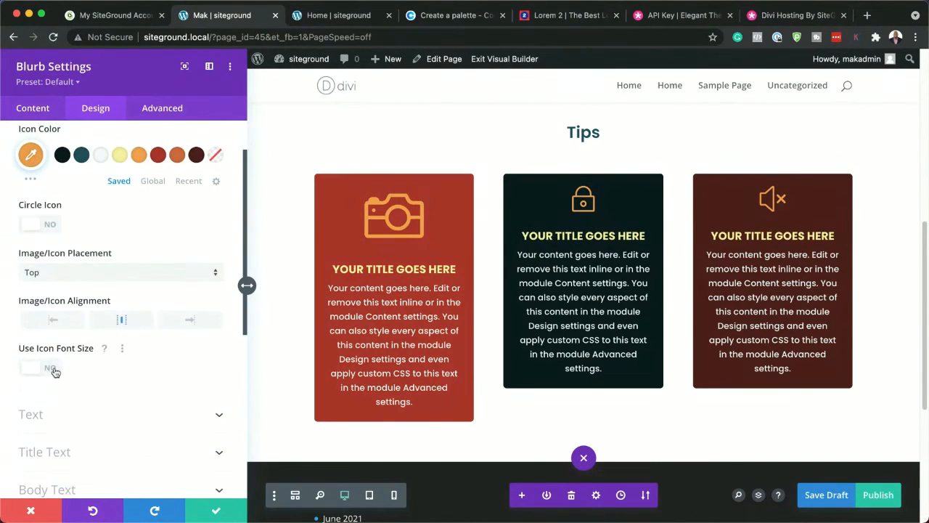
click(55, 370)
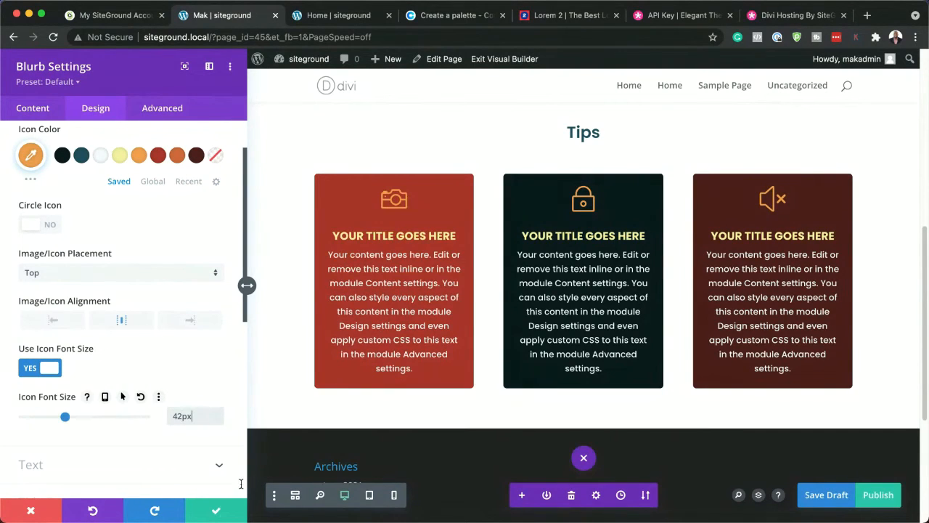
click(216, 510)
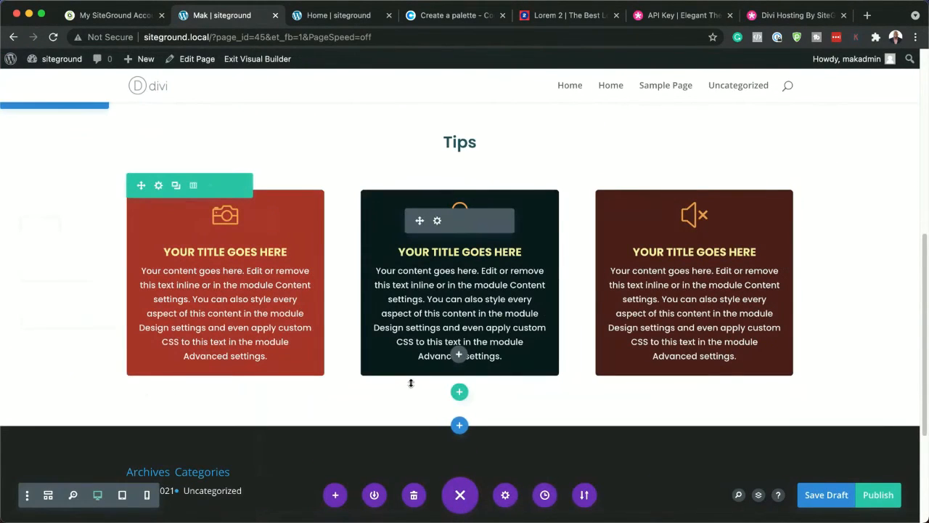
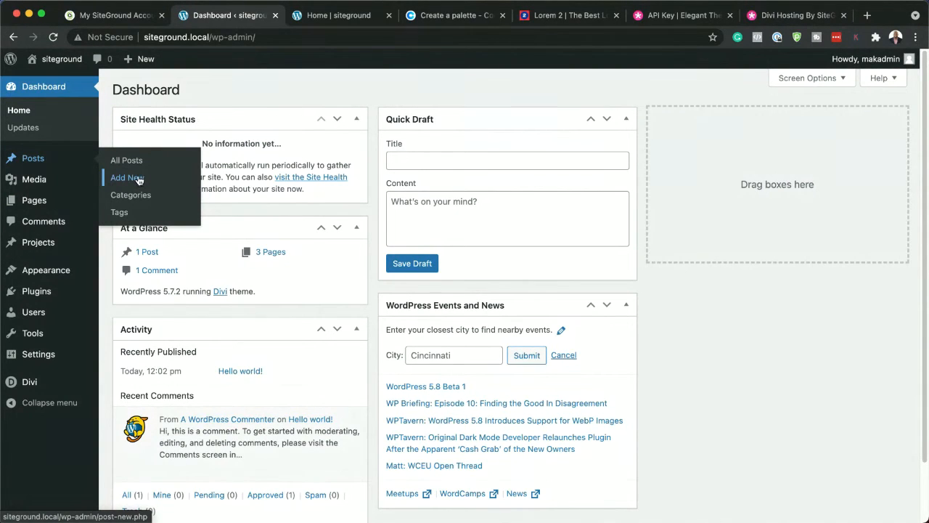
Open a new post in a separate browser tab and close the Home, palette, API key and Divi hosting tabs
super+click(137, 180)
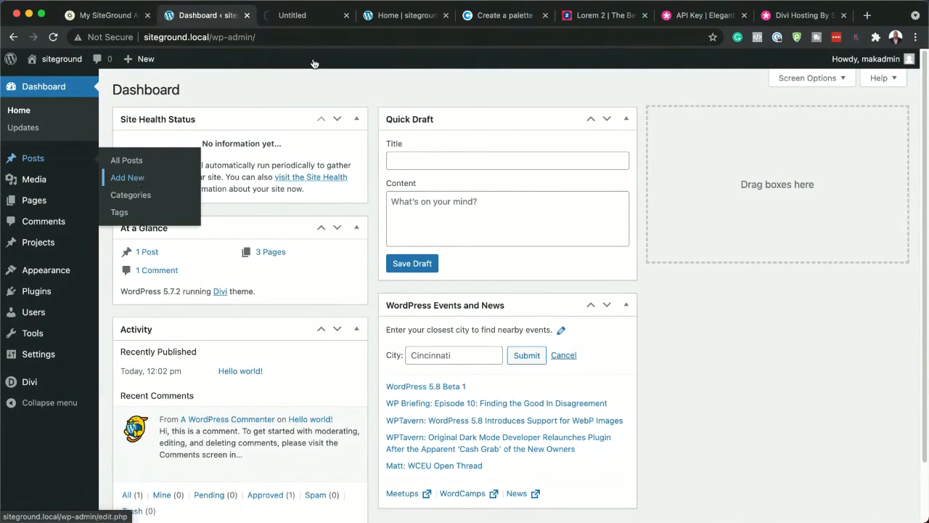
drag(593, 21, 394, 18)
click(546, 15)
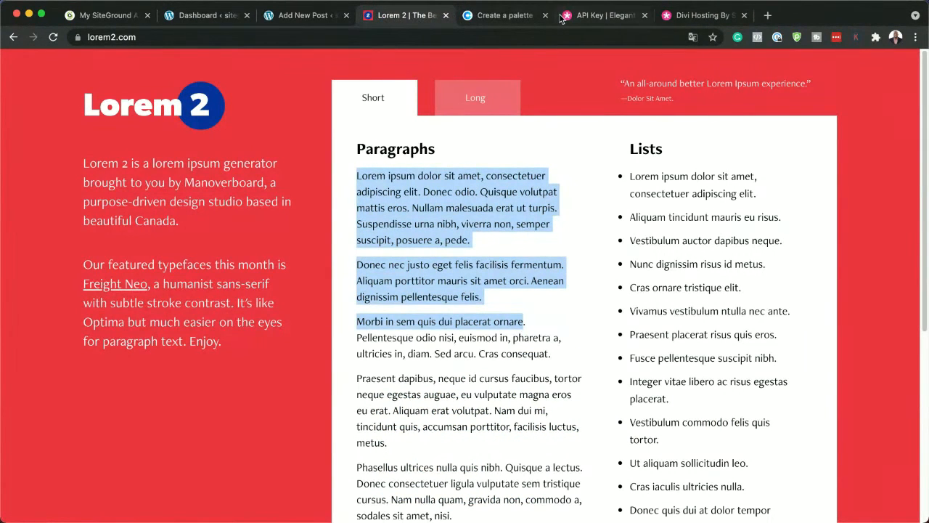
click(545, 15)
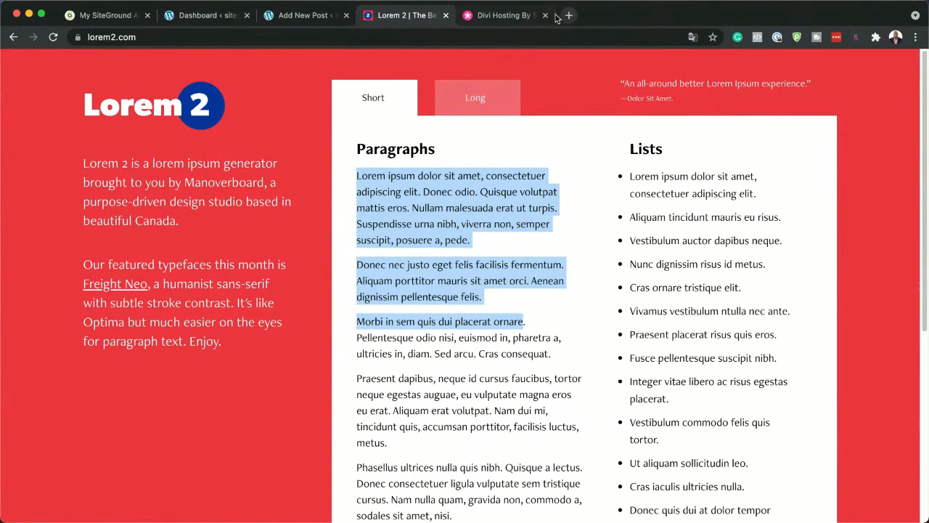
click(546, 15)
click(545, 15)
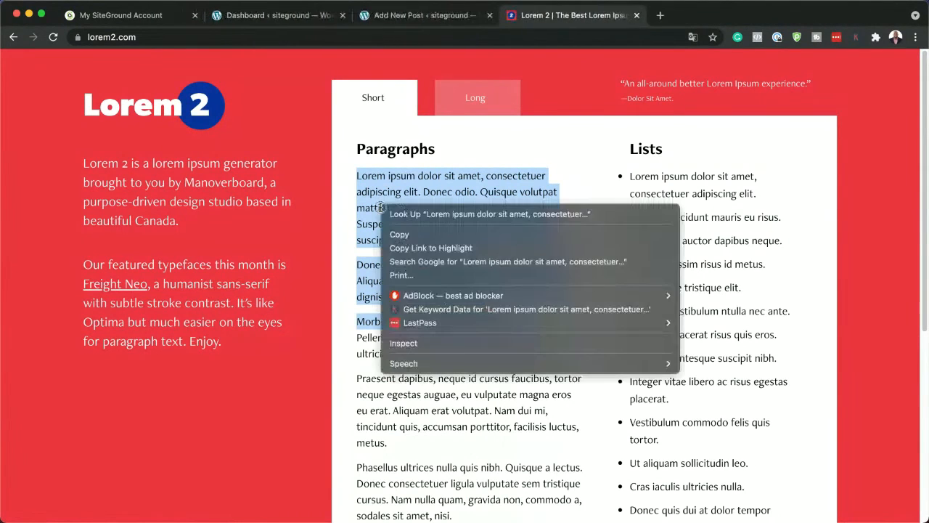
Copy the highlighted Lorem 2 placeholder paragraphs and switch to the new post's editor
right_click(381, 205)
click(433, 232)
click(280, 20)
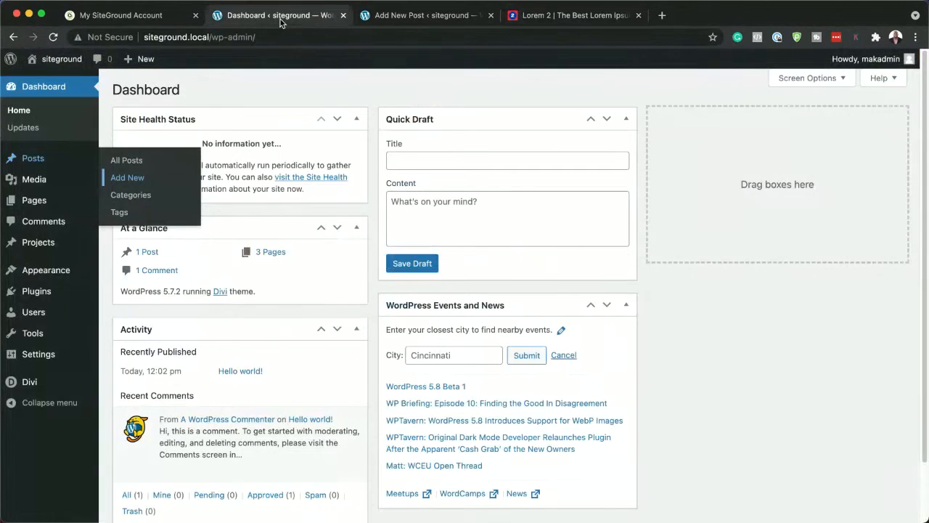
click(441, 18)
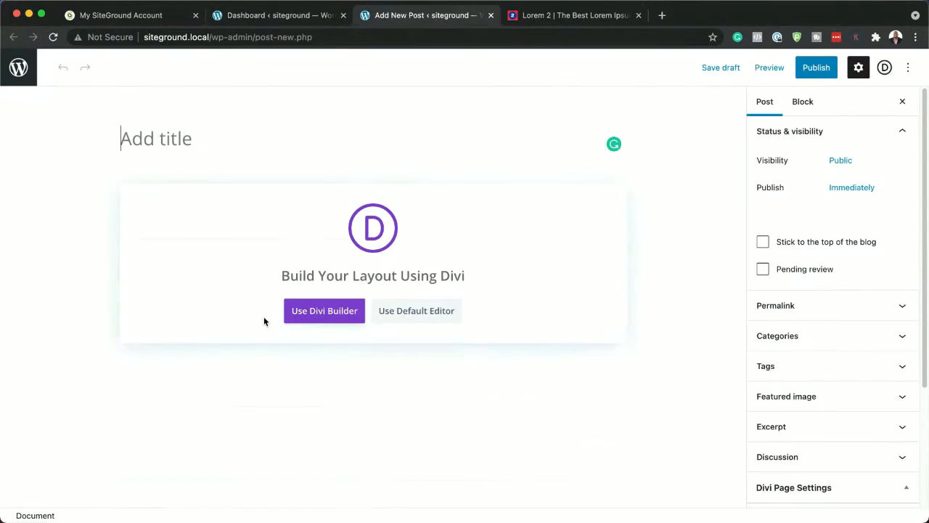
Title the post "Post 1" and choose the default editor for its content
text(Post)
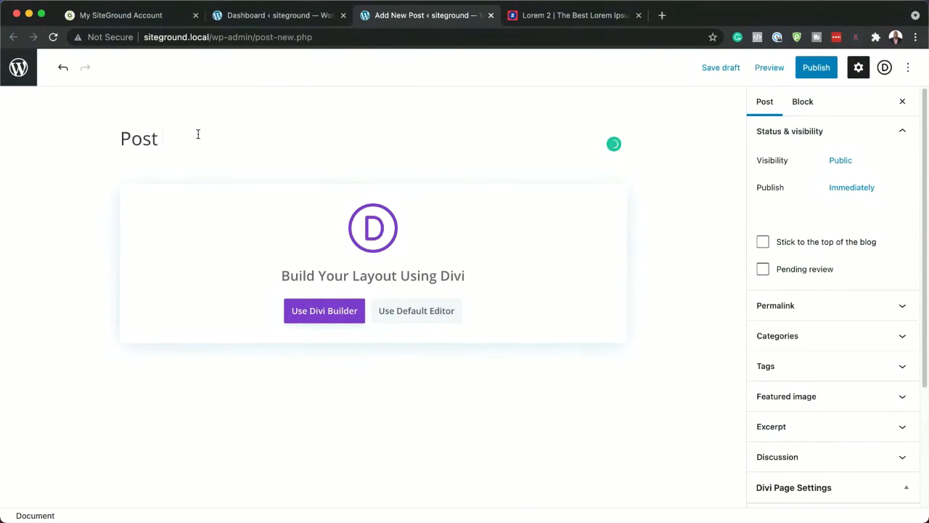
text( 1)
click(429, 312)
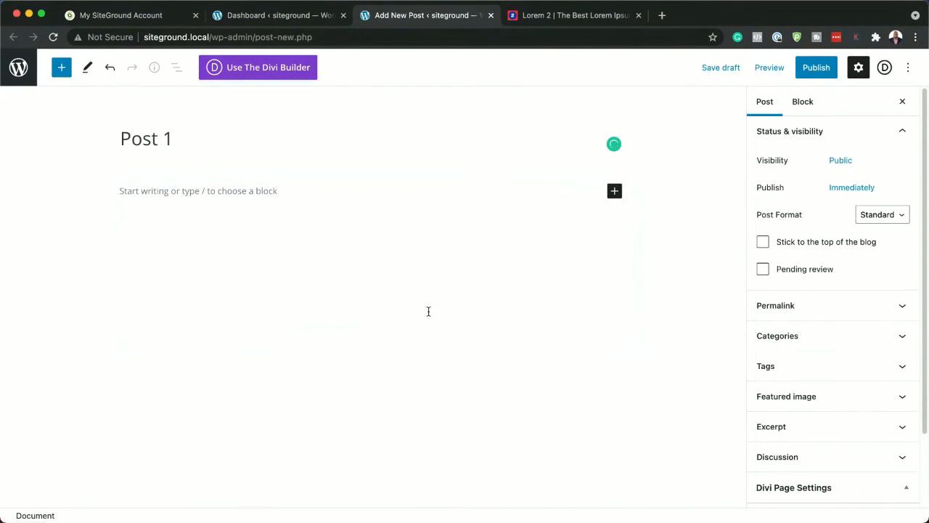
Paste the copied placeholder text into the post body and end its last sentence with a period
click(231, 193)
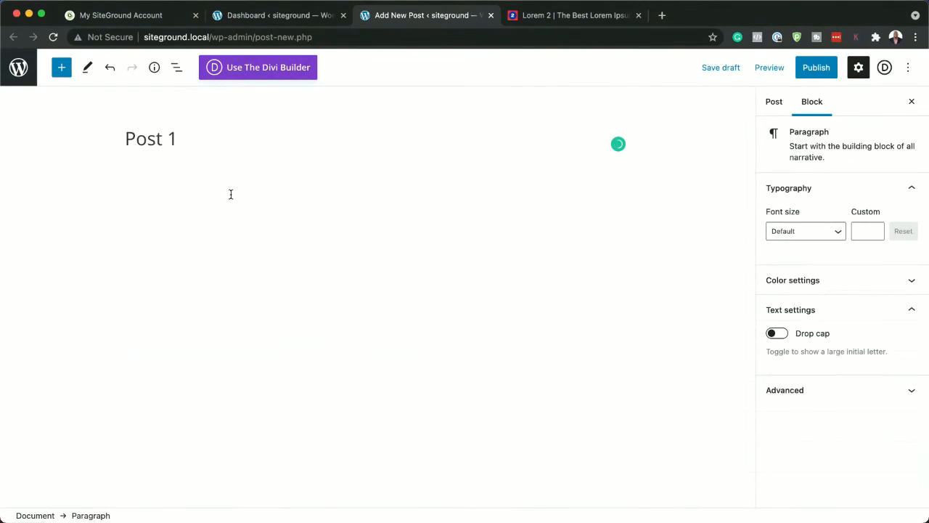
key(ctrl+v)
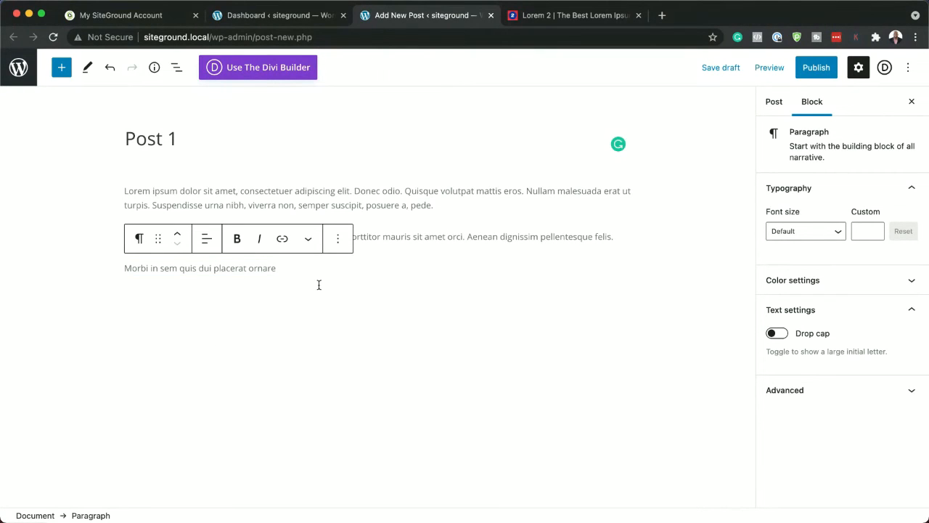
text(.)
Add an image block below the text with the media library photo of the man and woman jogging
key(Return)
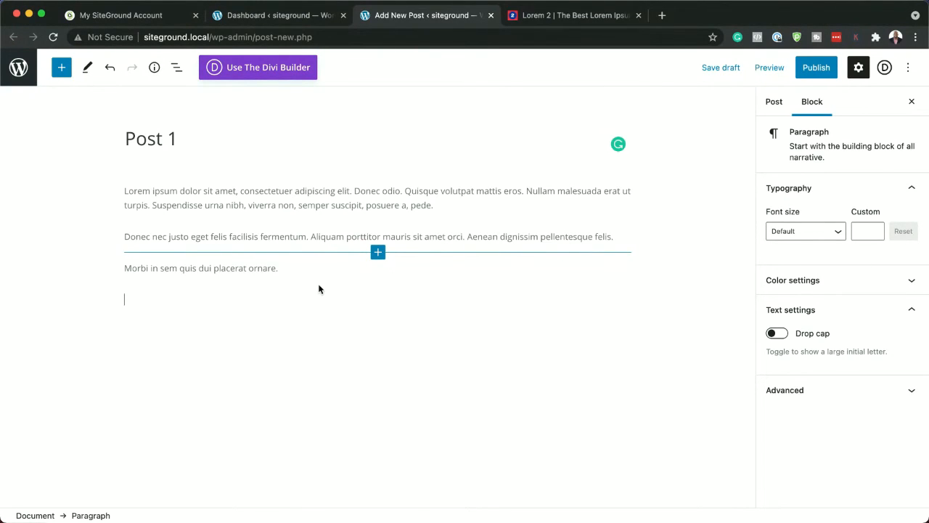
text(/)
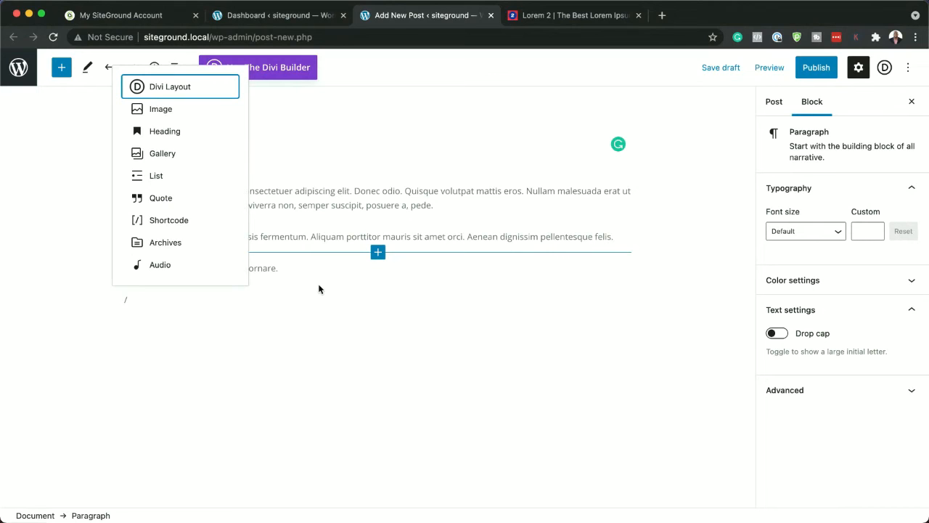
click(172, 109)
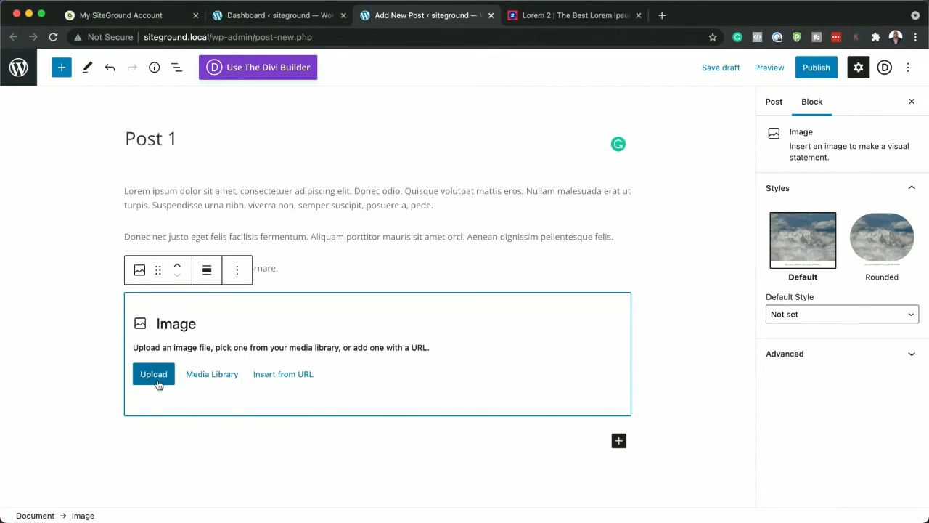
click(213, 376)
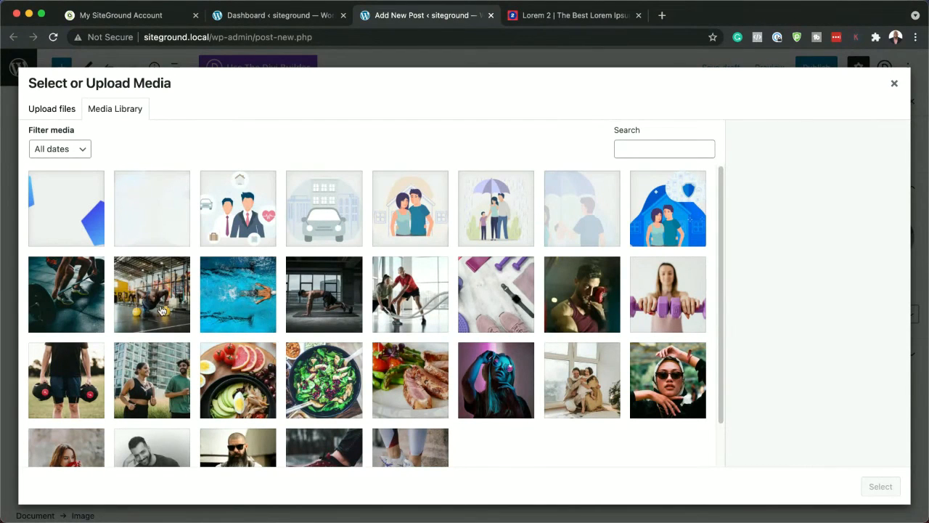
click(163, 394)
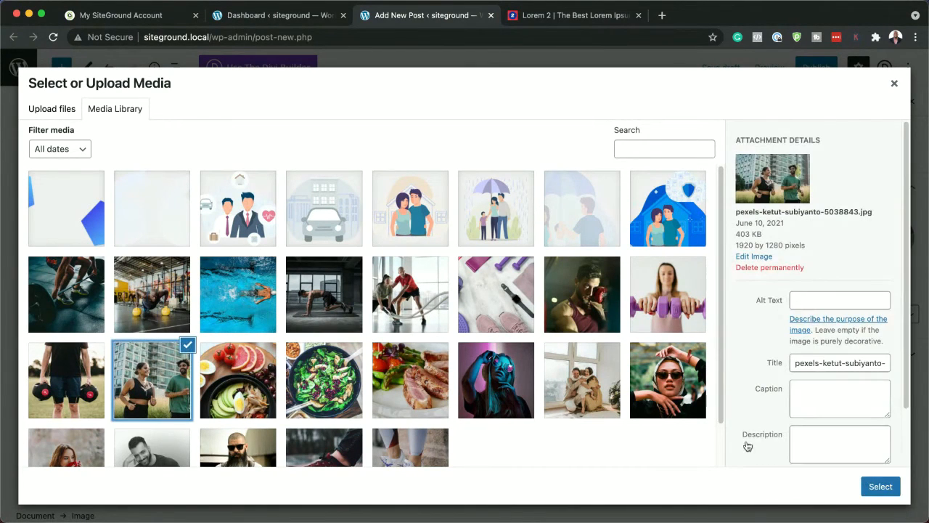
click(878, 490)
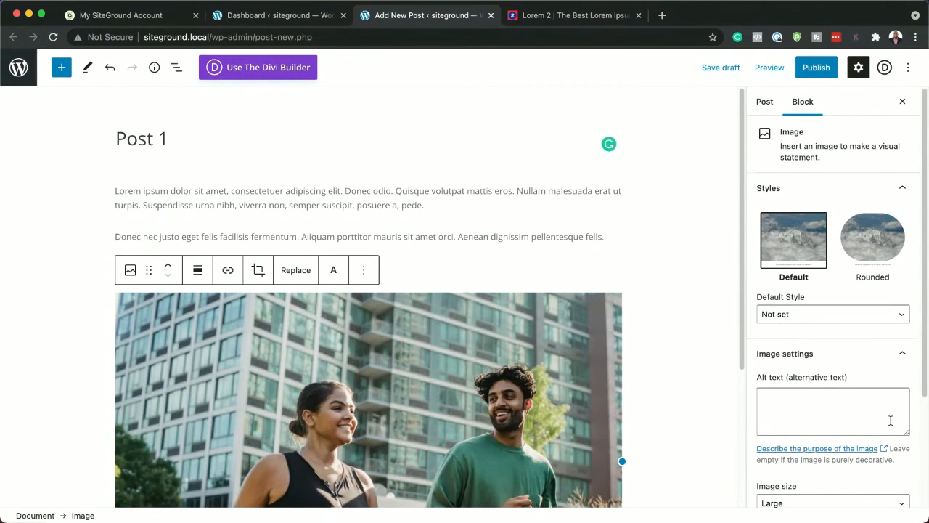
Set the swimmer photo from the media library as the post's featured image
scroll(890, 421, down, 4)
scroll(892, 421, up, 4)
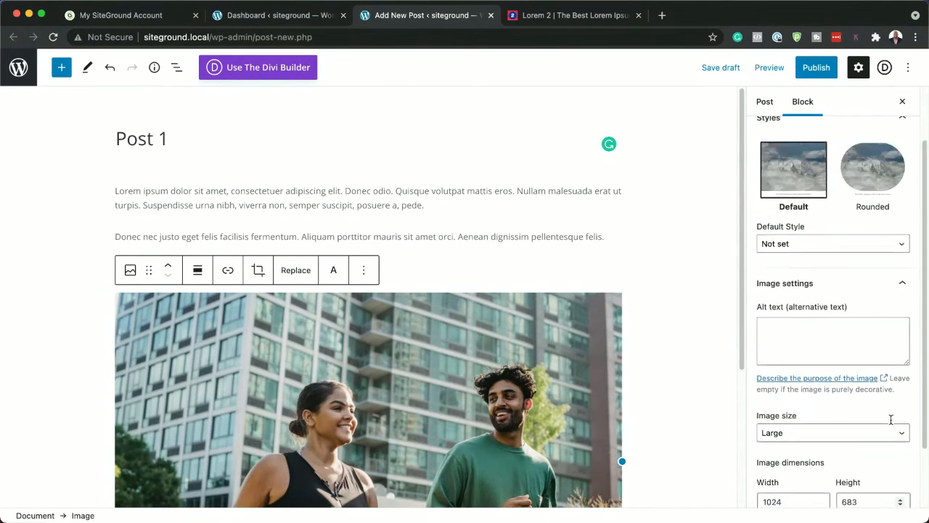
click(764, 107)
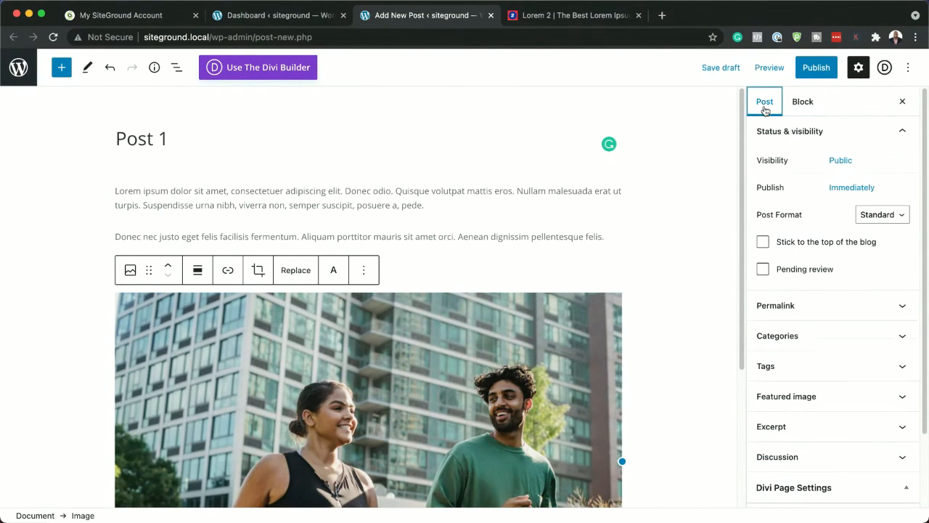
click(816, 397)
click(850, 447)
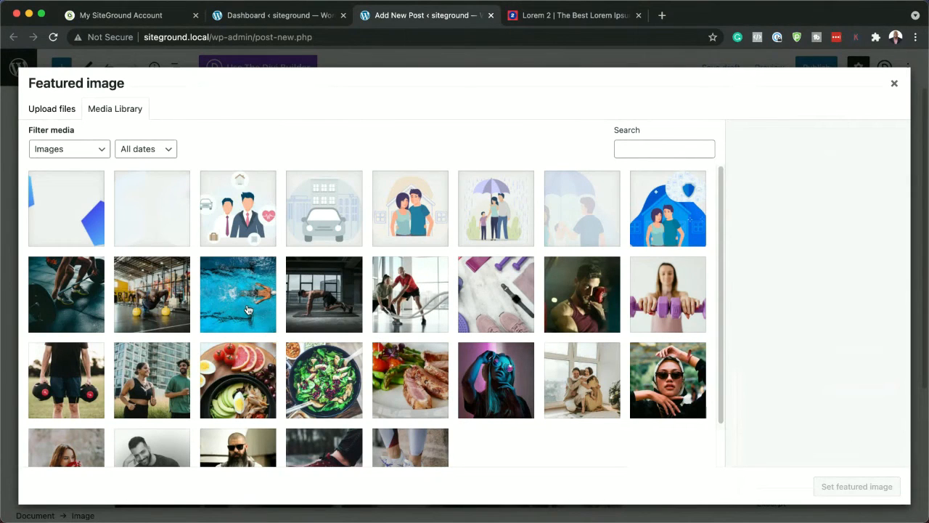
click(247, 309)
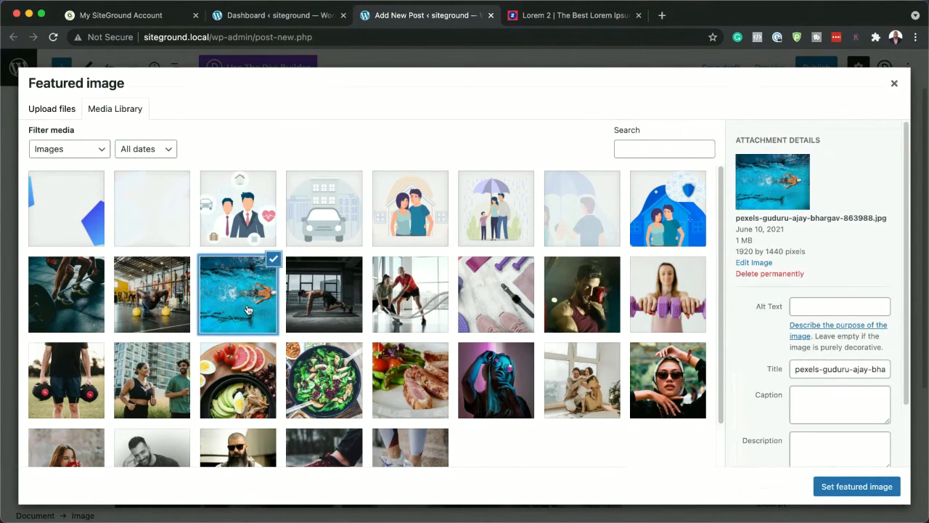
click(882, 490)
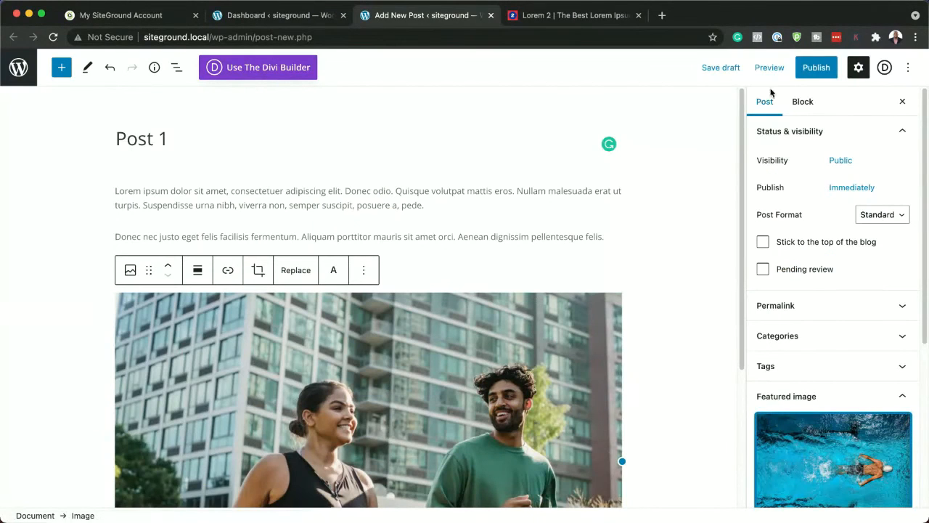
Publish Post 1 and review its live page from the title down to the body text and image
click(816, 68)
click(816, 69)
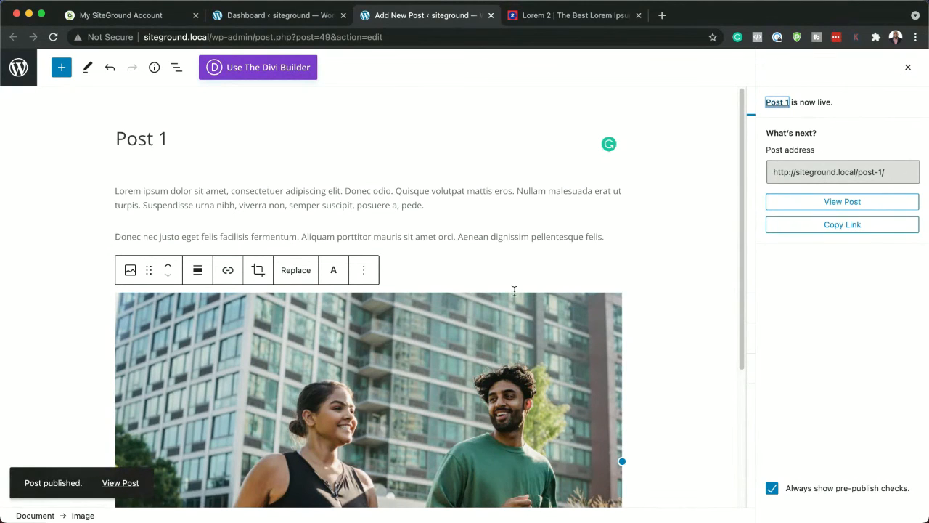
click(120, 484)
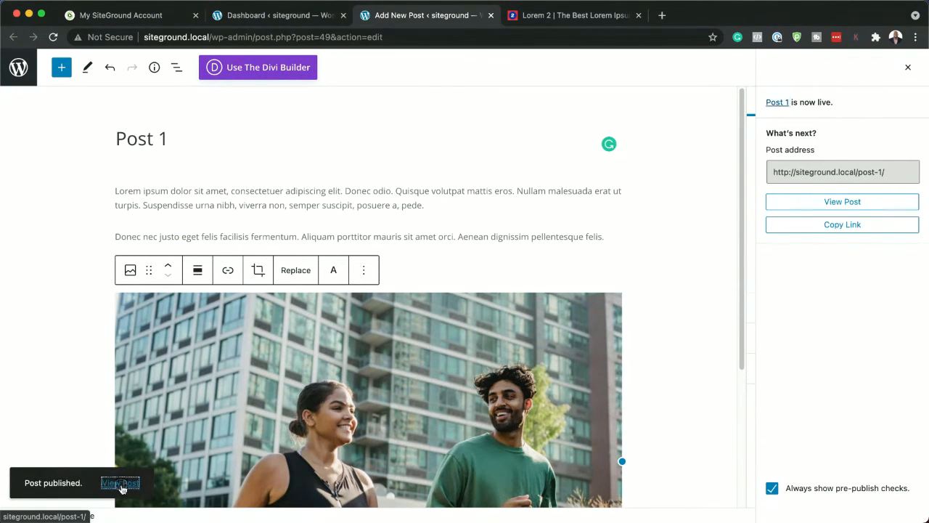
click(570, 21)
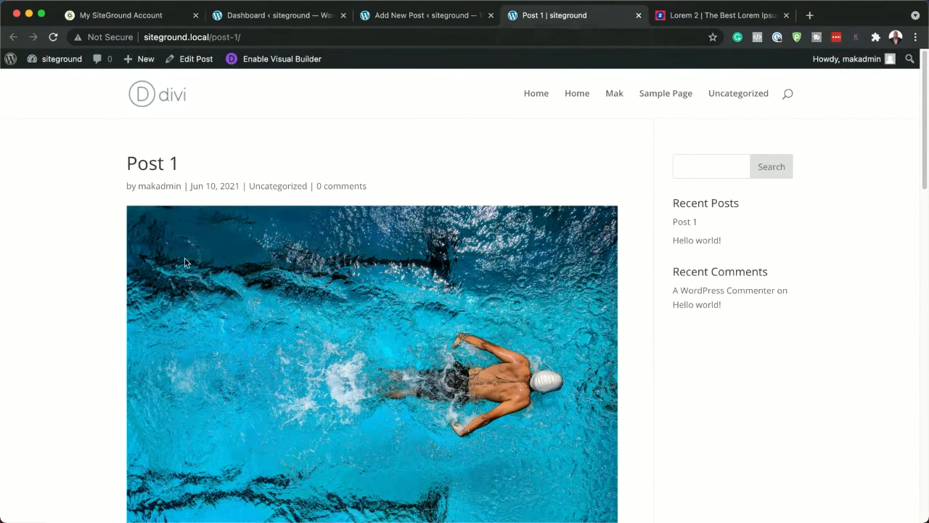
scroll(414, 276, down, 3)
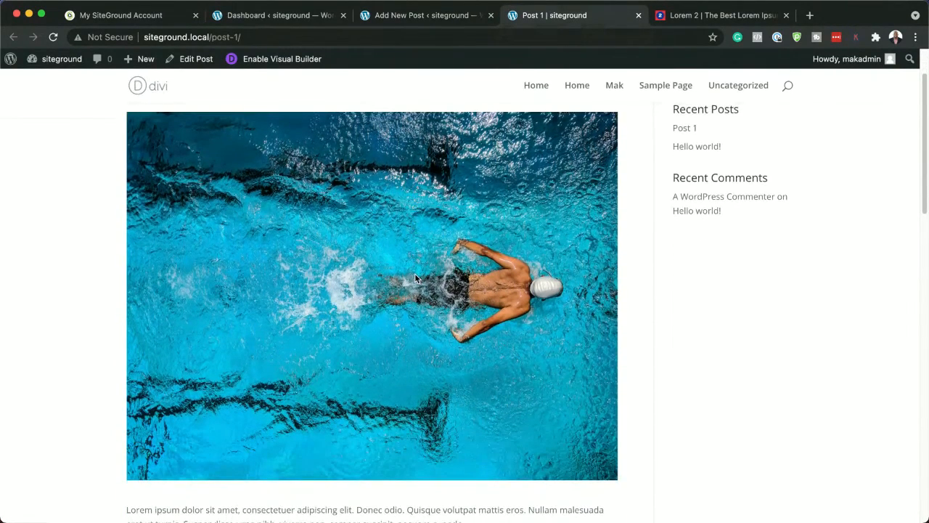
scroll(374, 357, down, 8)
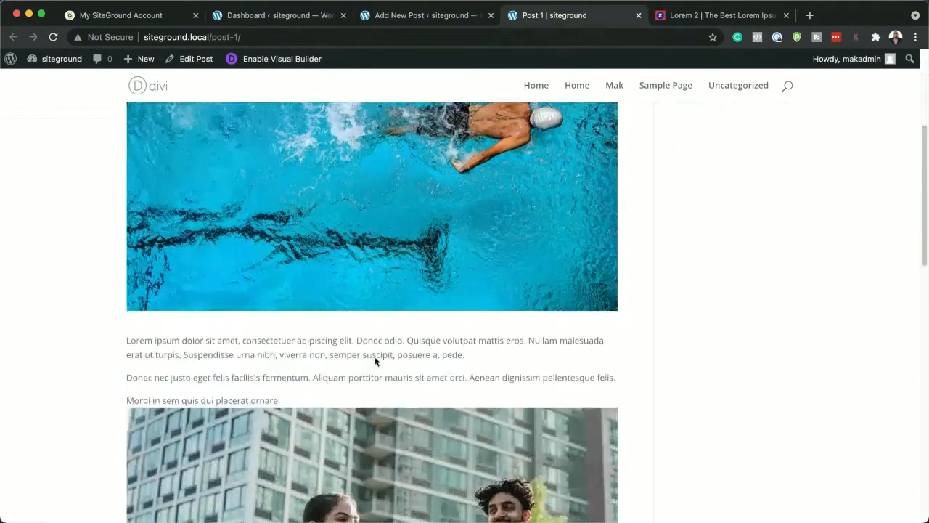
scroll(377, 353, up, 10)
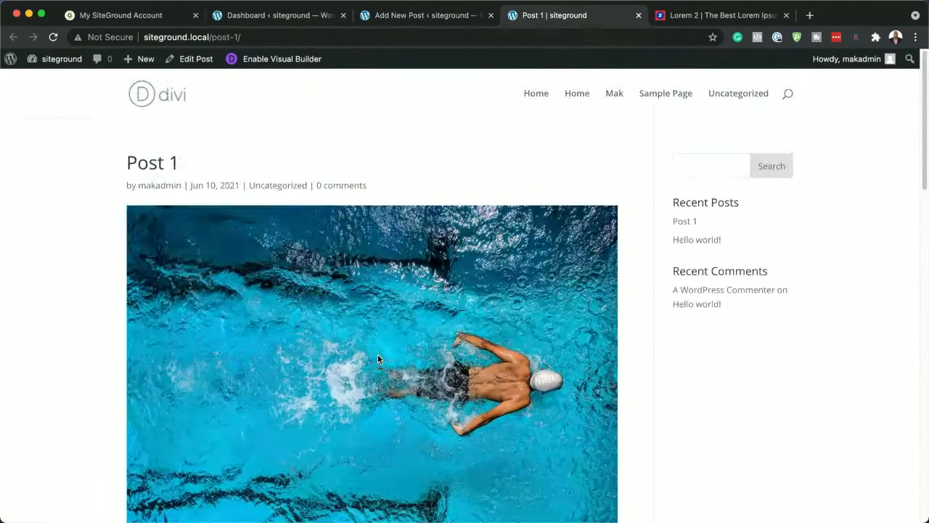
Return to the WordPress dashboard and open the Divi Theme Builder
click(454, 17)
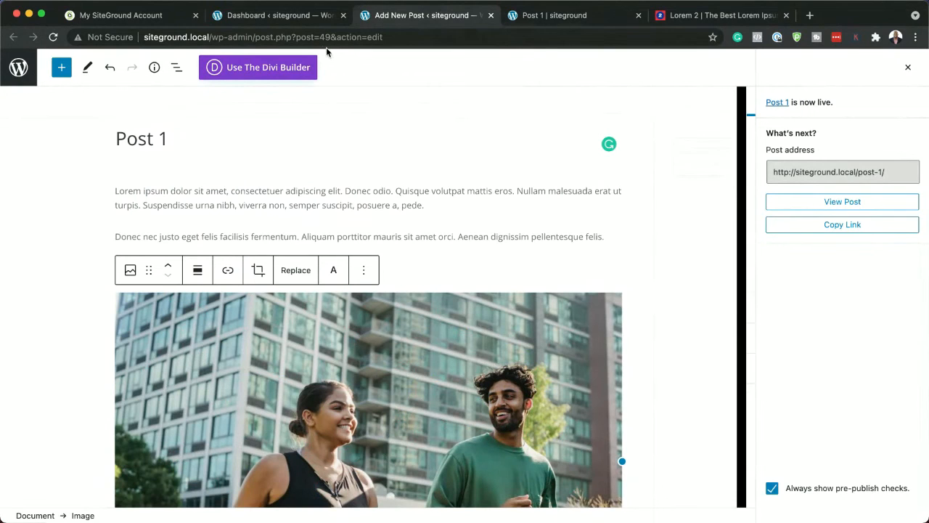
click(300, 20)
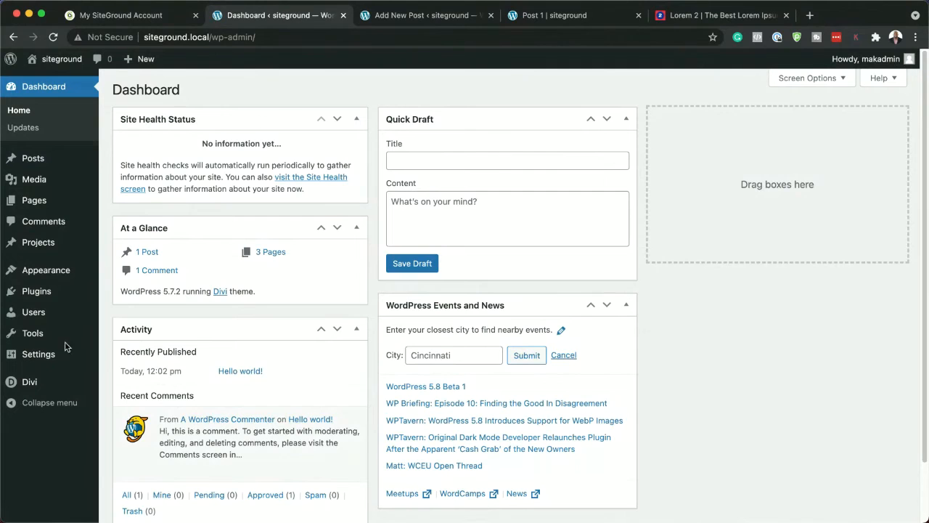
mouse_move(58, 387)
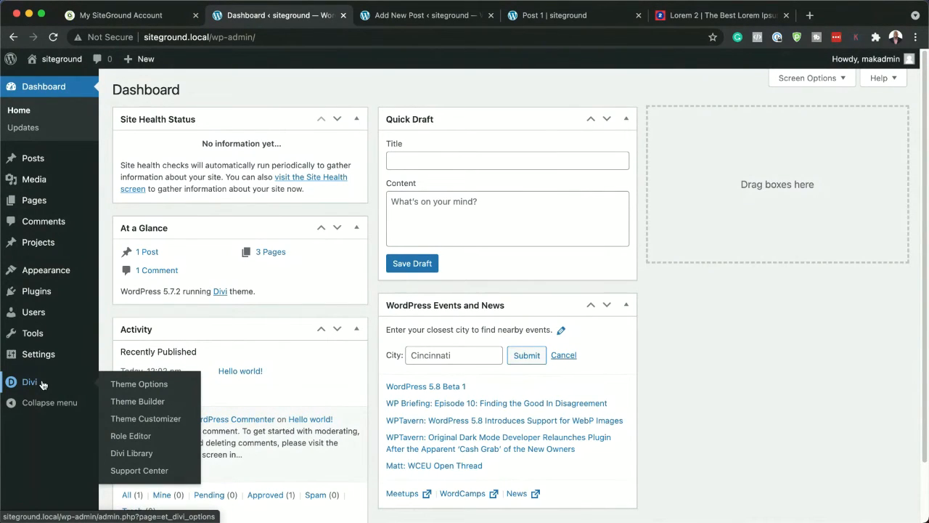
click(140, 405)
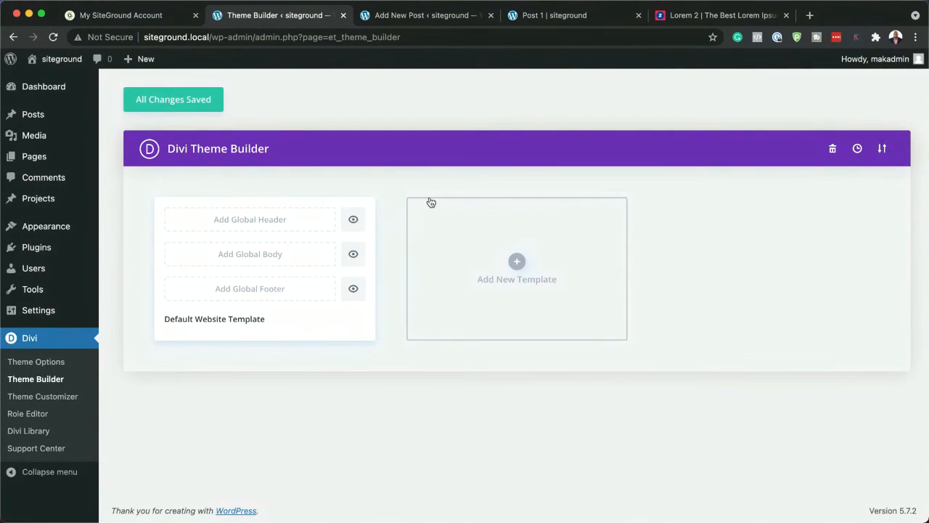
Import SiteGroundPosts.json from the Desktop into the Divi Theme Builder with the default override options and save the changes
click(884, 150)
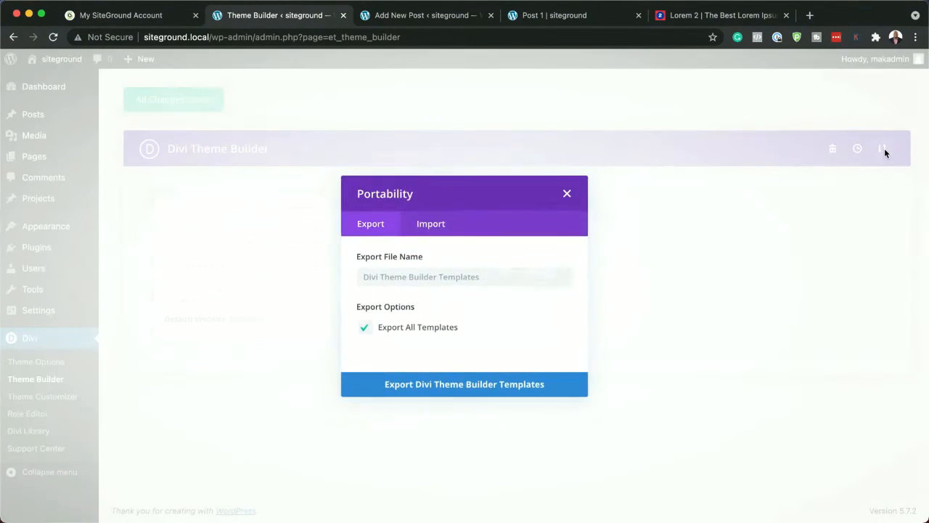
click(431, 225)
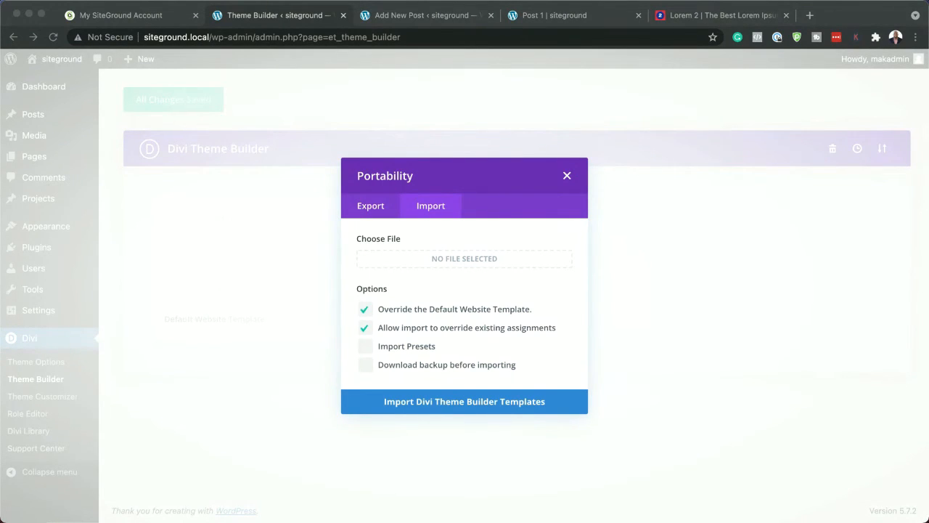
drag(0, 156, 348, 307)
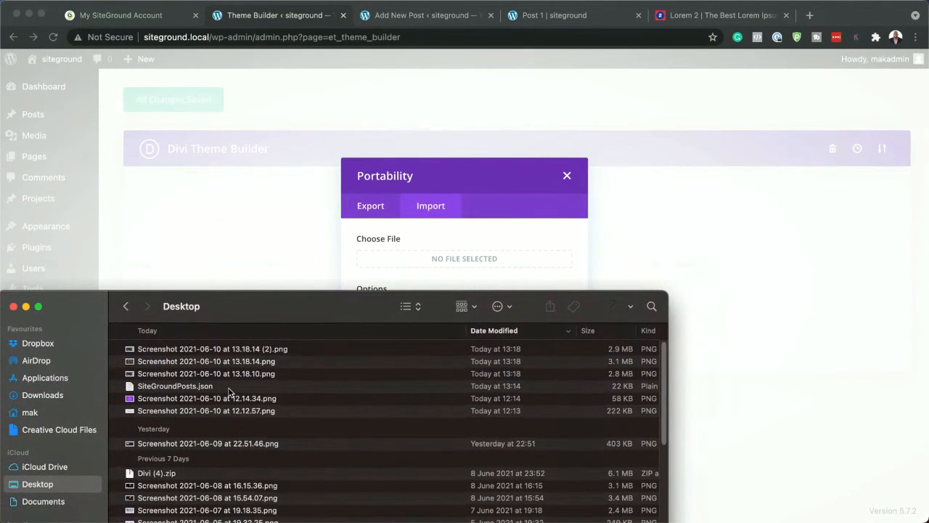
drag(266, 317, 275, 396)
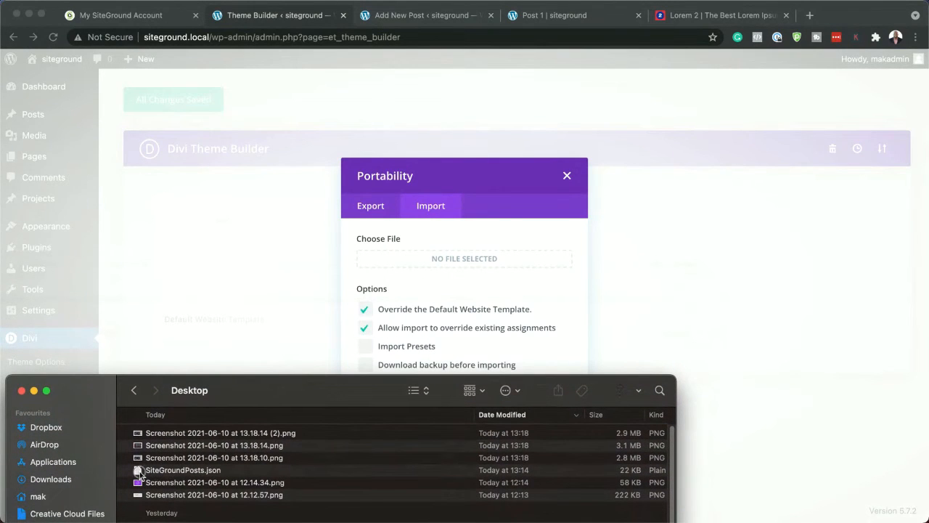
drag(139, 474, 421, 264)
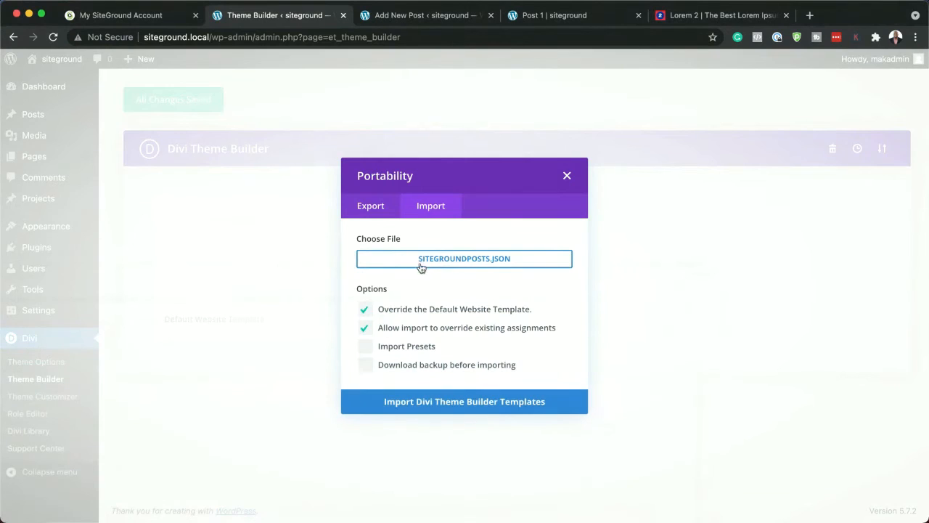
click(463, 404)
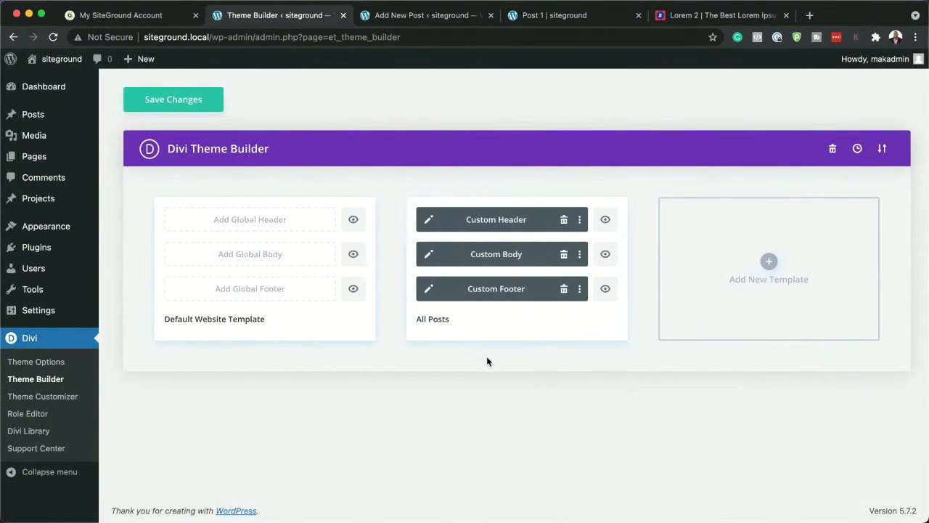
click(194, 103)
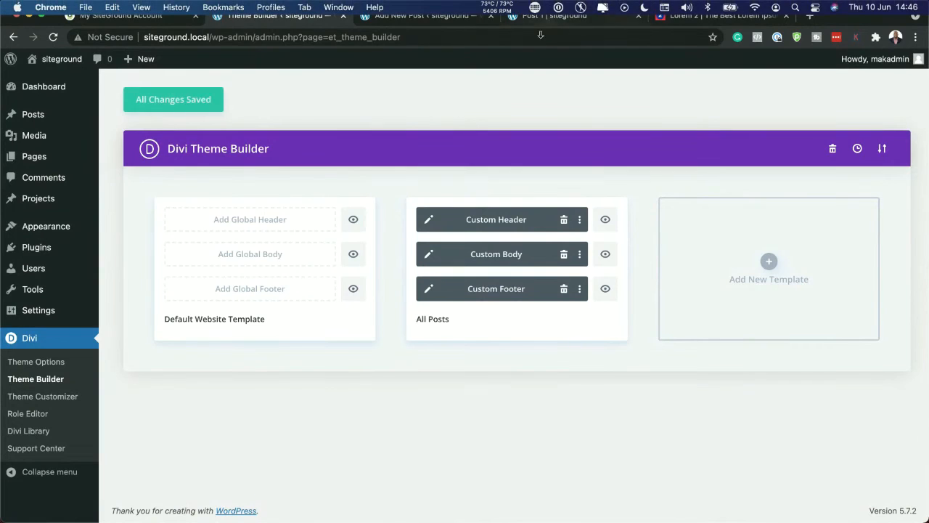
Reload the live Post 1 page and review its new layout from the header through the newsletter and comment forms to the footer
click(541, 17)
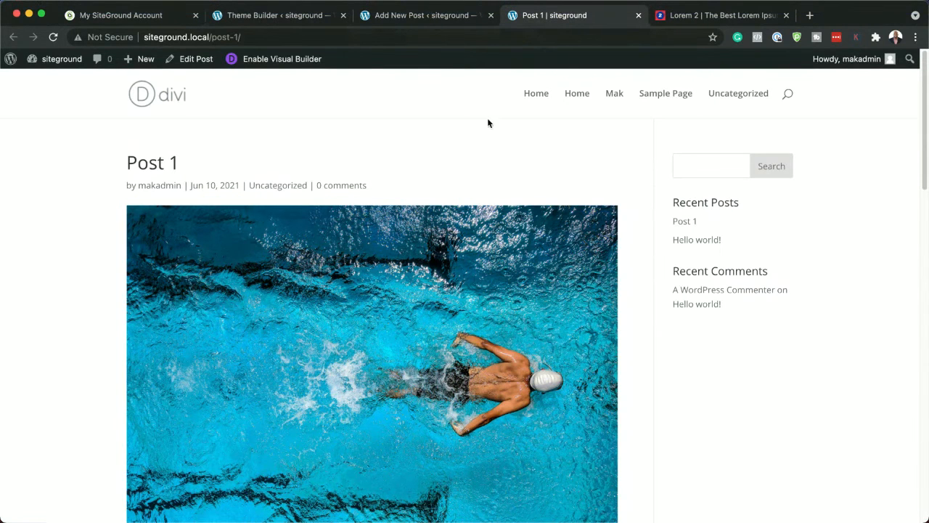
scroll(594, 337, down, 1)
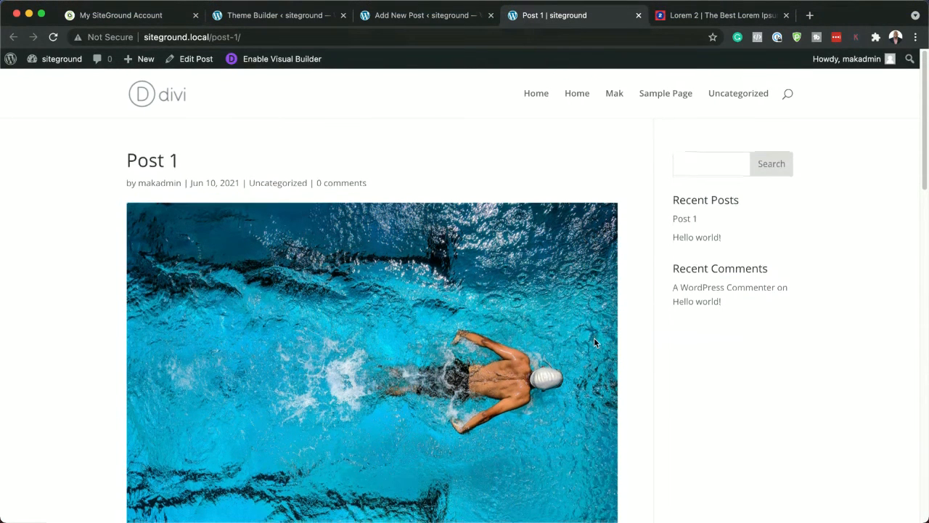
click(58, 40)
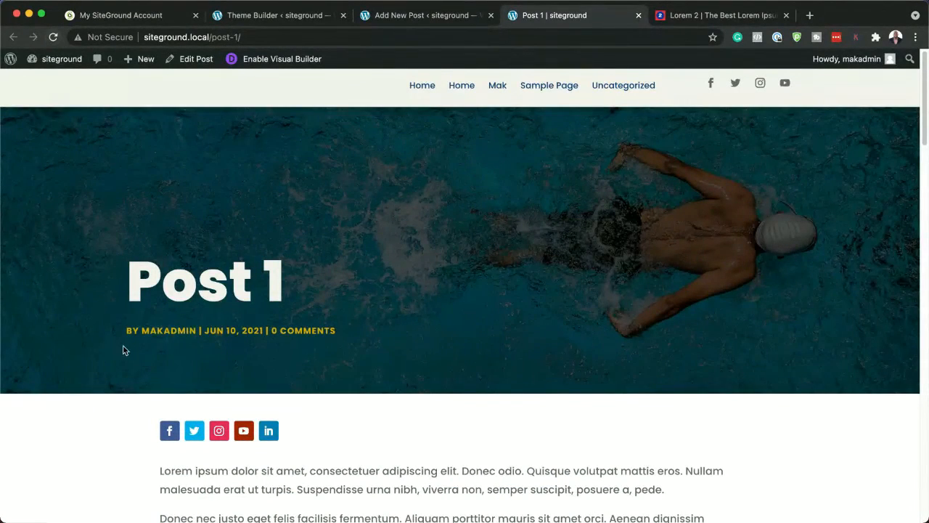
scroll(124, 348, down, 2)
scroll(125, 348, down, 10)
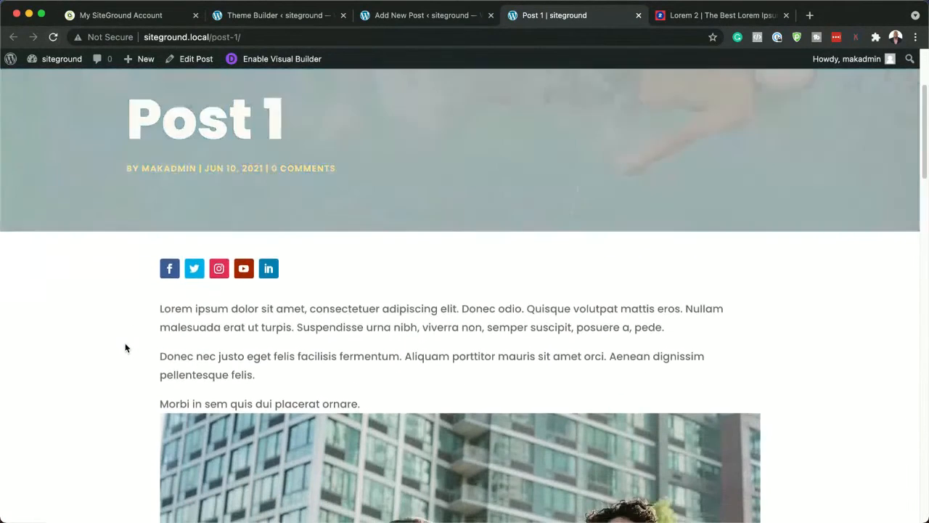
scroll(126, 346, down, 8)
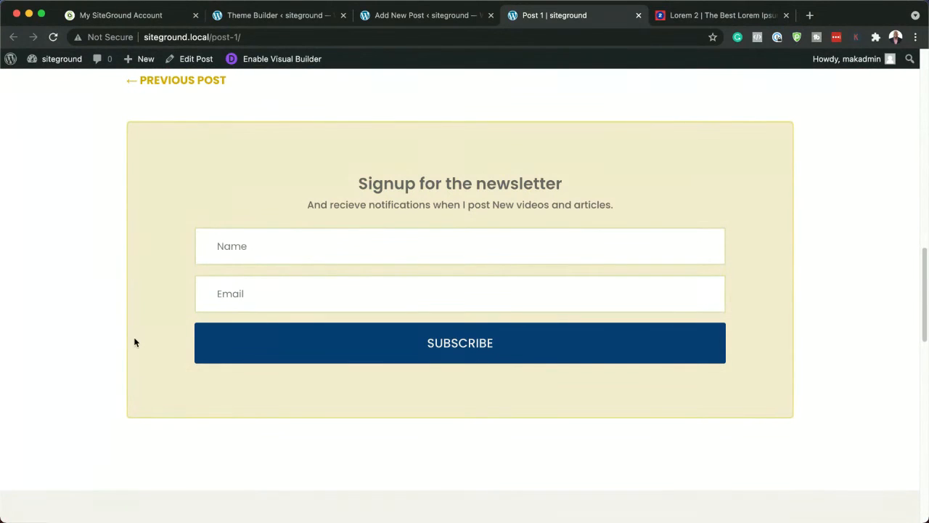
scroll(134, 342, down, 5)
scroll(135, 340, down, 5)
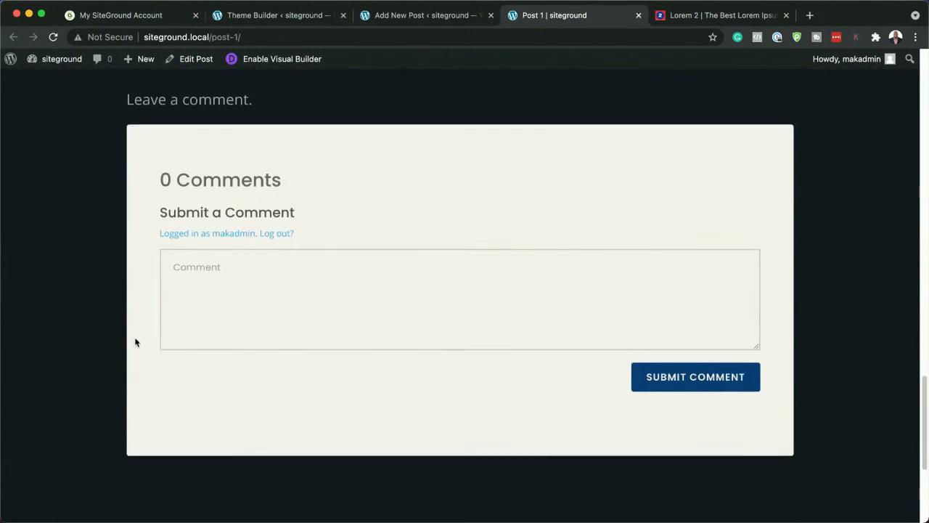
scroll(270, 342, down, 3)
scroll(270, 344, down, 3)
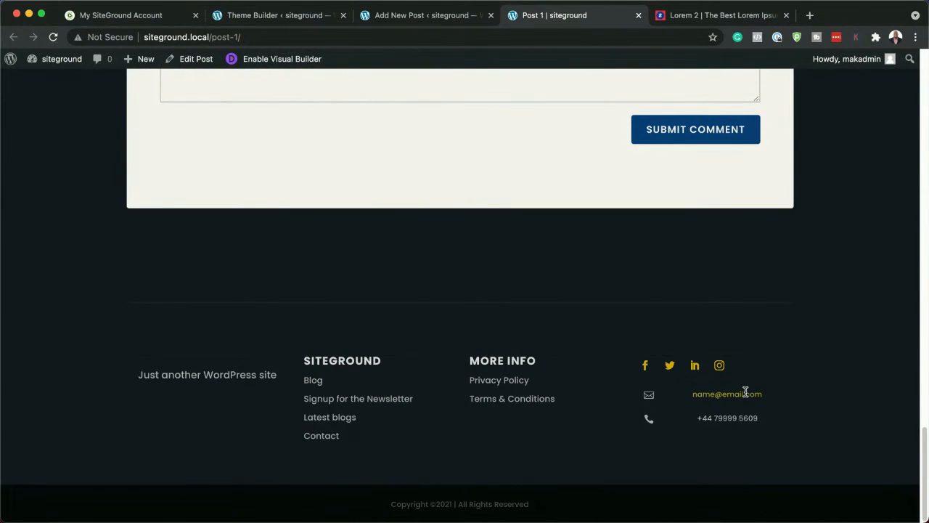
scroll(323, 345, up, 20)
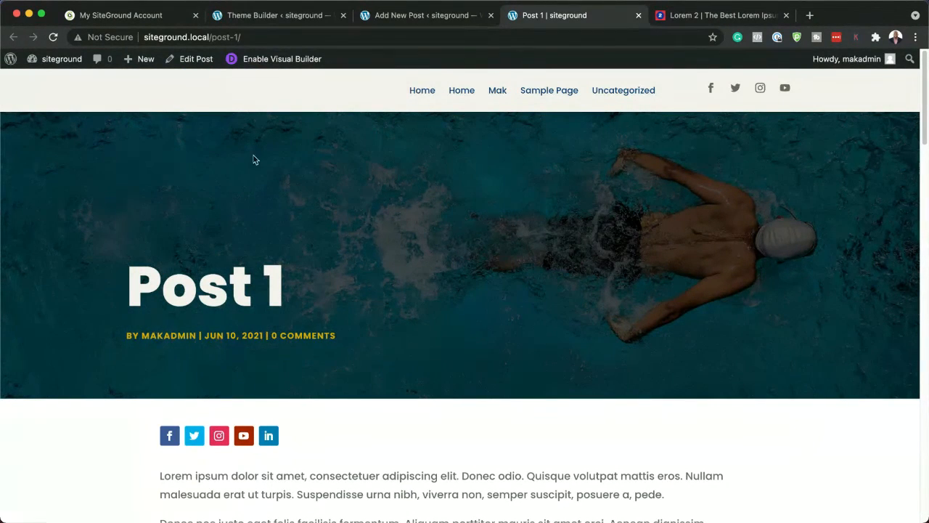
Create a new post titled Post 2 in the default editor and paste the lorem ipsum paragraphs as its body
click(279, 16)
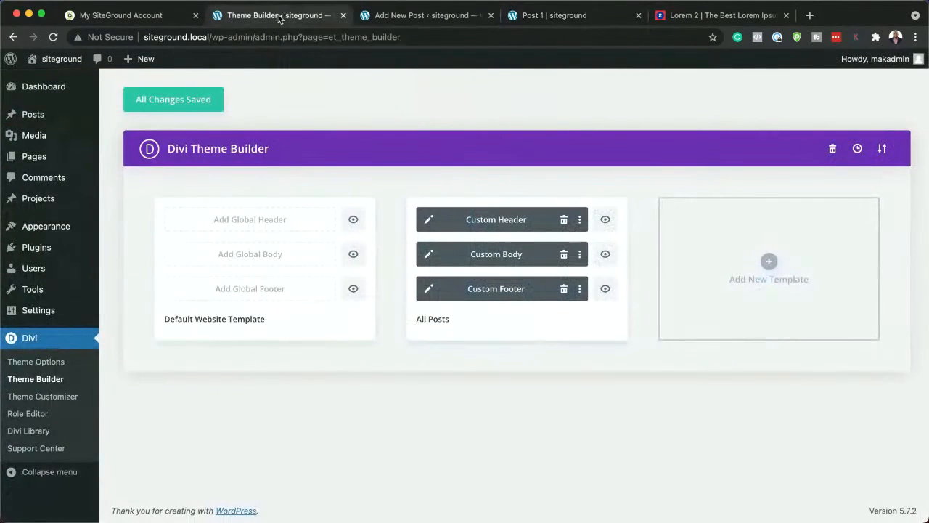
mouse_move(121, 119)
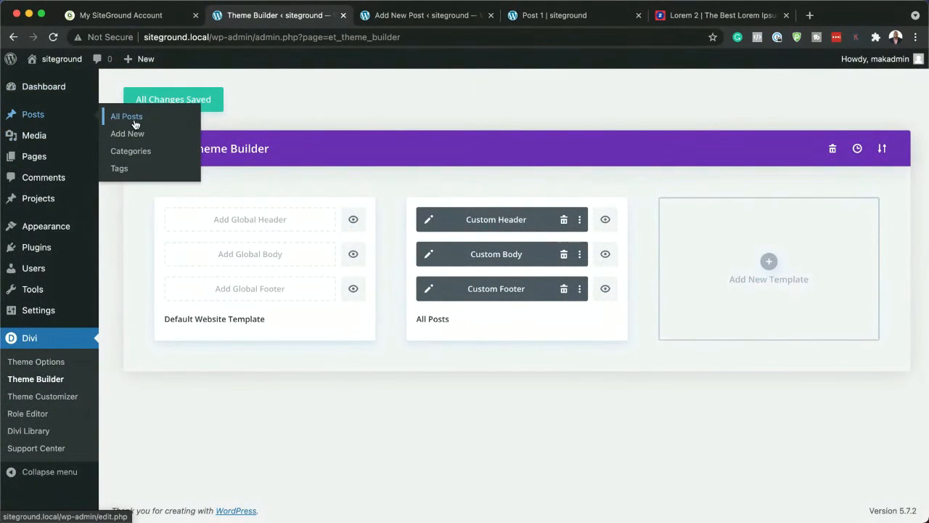
click(133, 135)
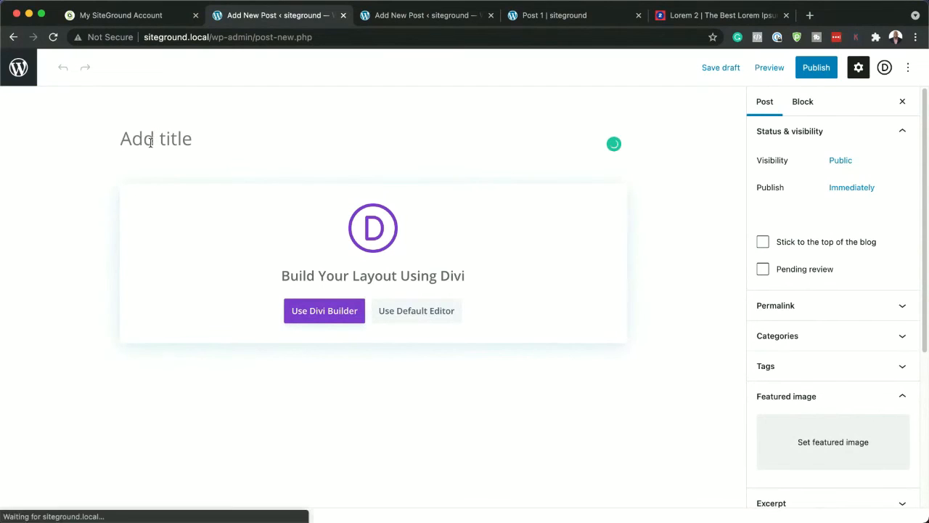
text(Post 2)
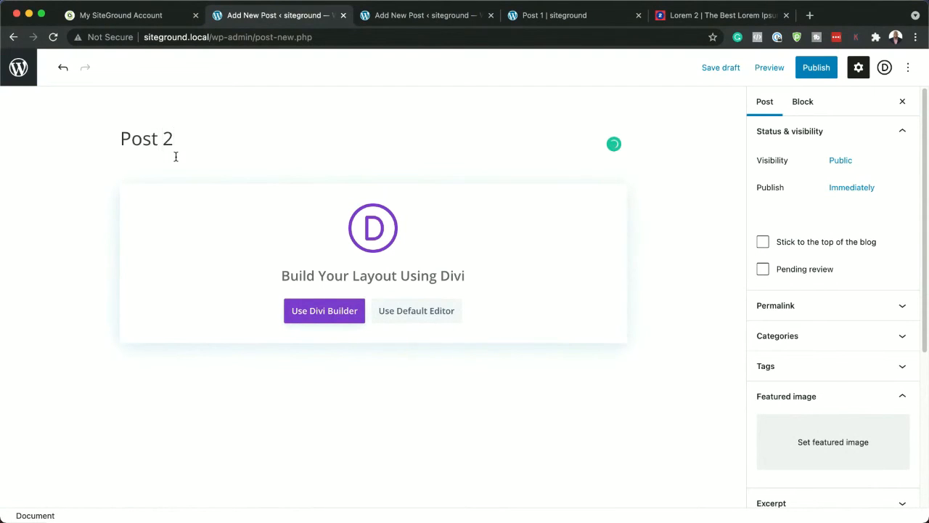
click(418, 310)
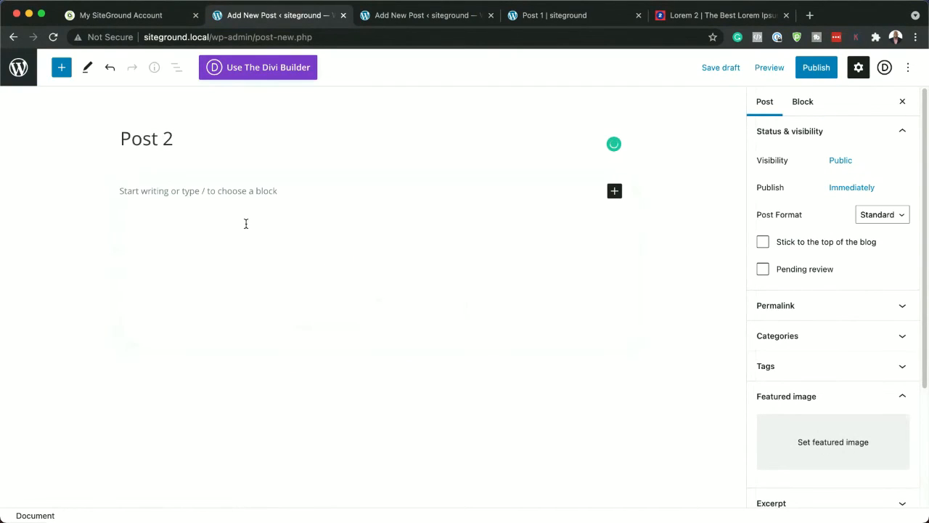
click(234, 195)
text(Lorem ipsum dolor sit amet, consectetuer adipiscing elit. Donec odio. Quisque volutpat mattis eros. Nullam malesuada erat ut turpis. Suspendisse urna nibh, viverra non, semper suscipit, posuere a, pede.  Donec nec justo eget felis facilisis fermentum. Aliquam porttitor mauris sit amet orci. Aenean dignissim pellentesque felis.  Morbi in sem quis dui placerat ornare)
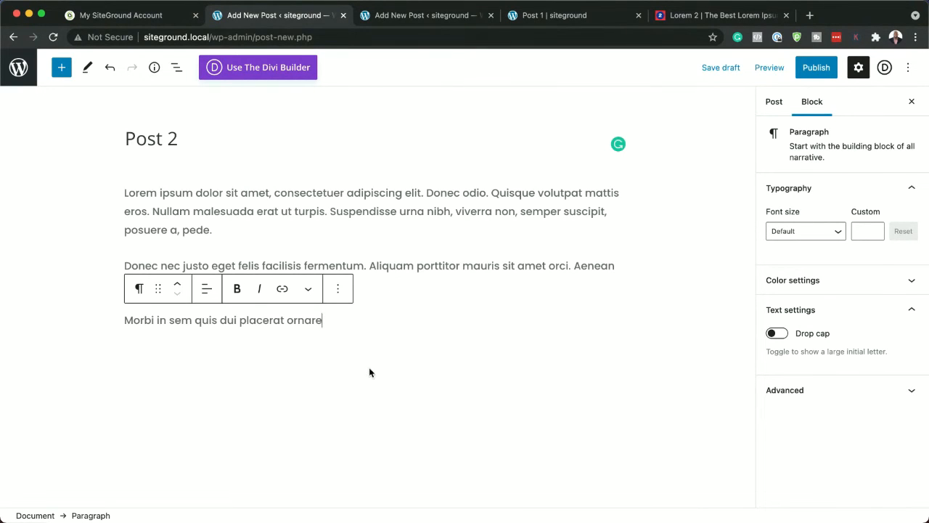
Set the sliced meat and vegetables photo pexels-pixabay-361184.jpg from the media library as the post's featured image
click(773, 101)
click(843, 444)
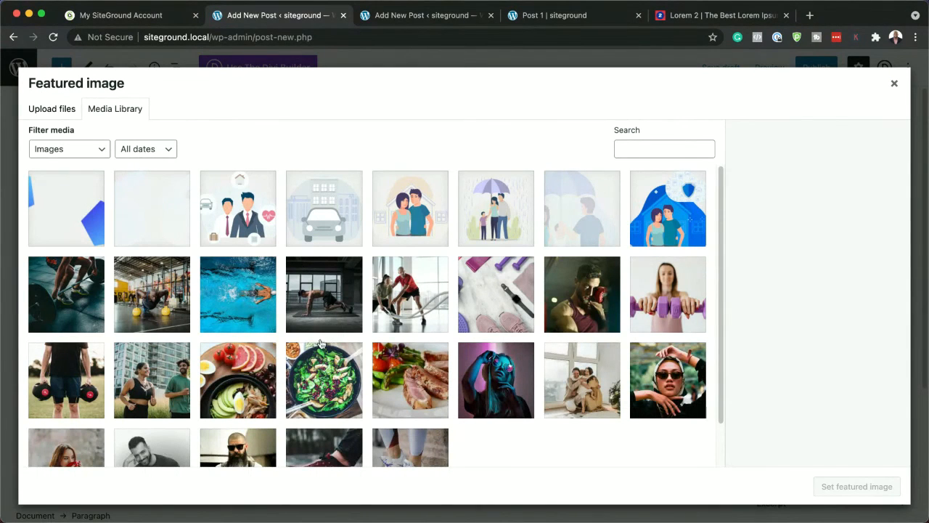
scroll(334, 367, down, 1)
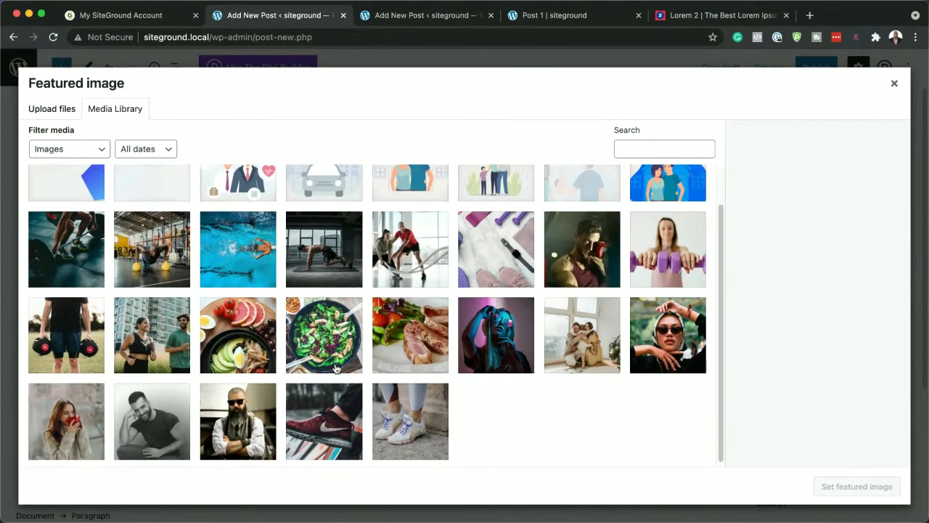
click(421, 338)
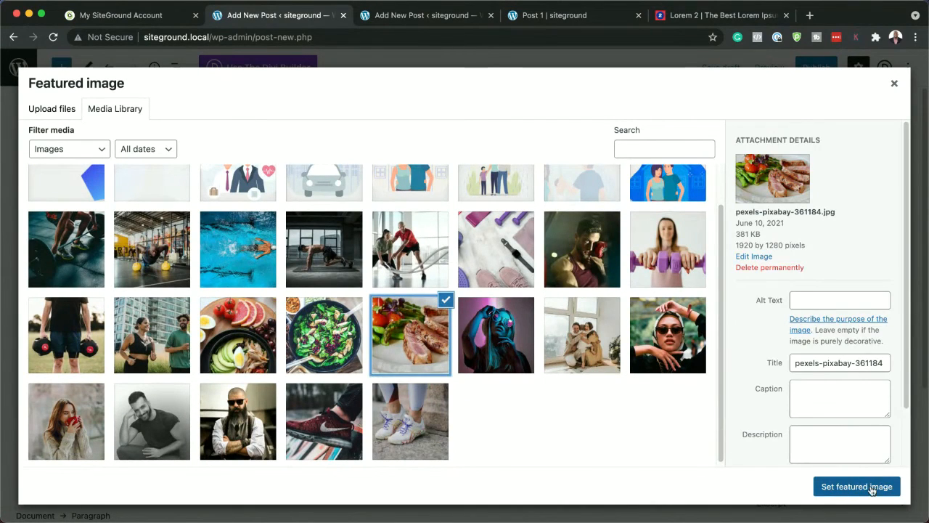
click(856, 486)
Publish Post 2 and review its live page from the title banner down to the footer
click(832, 70)
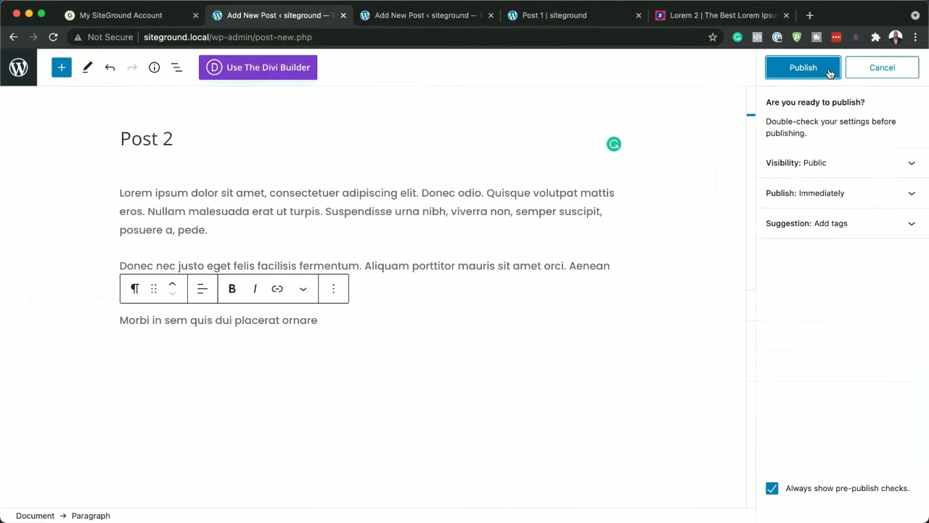
click(825, 74)
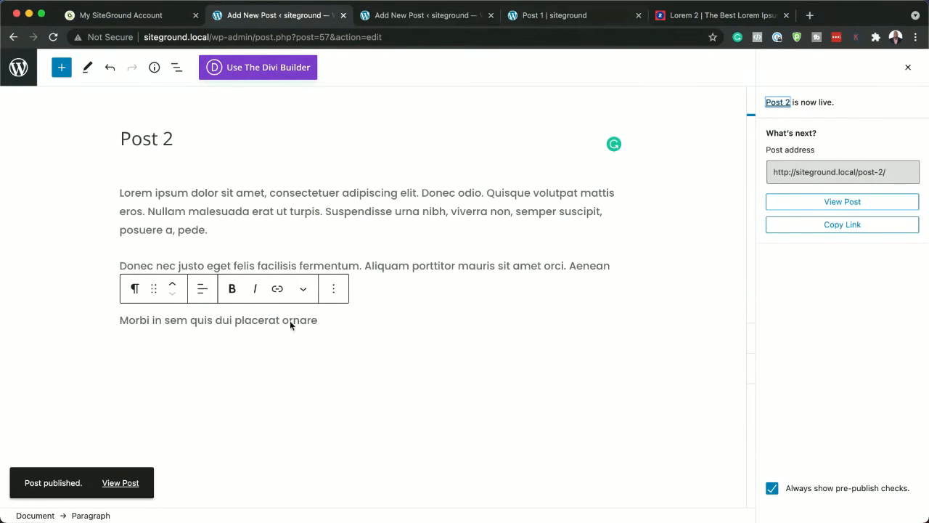
click(125, 483)
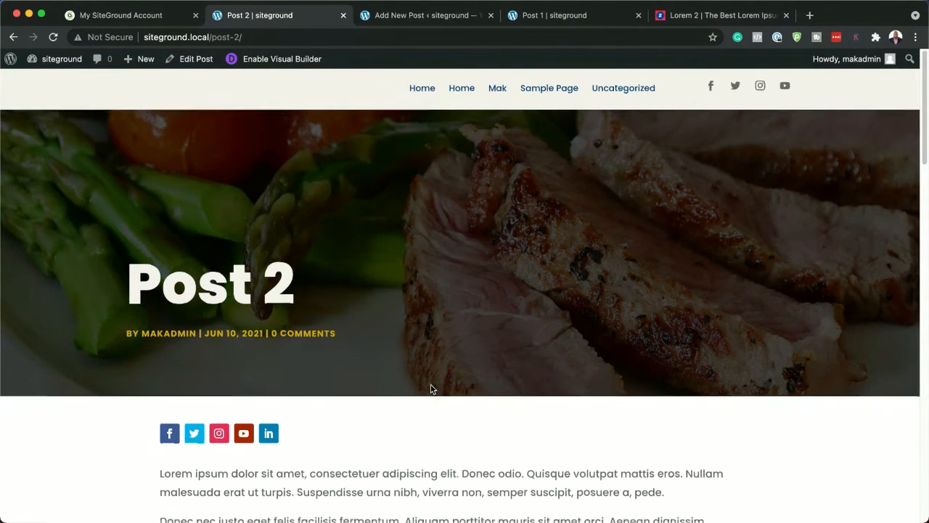
scroll(453, 361, down, 1)
scroll(453, 365, down, 1)
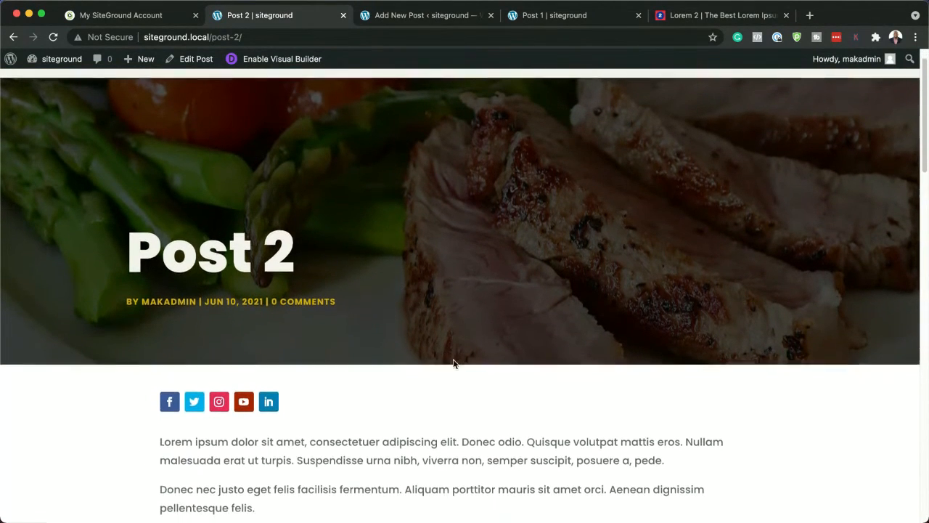
scroll(559, 298, up, 2)
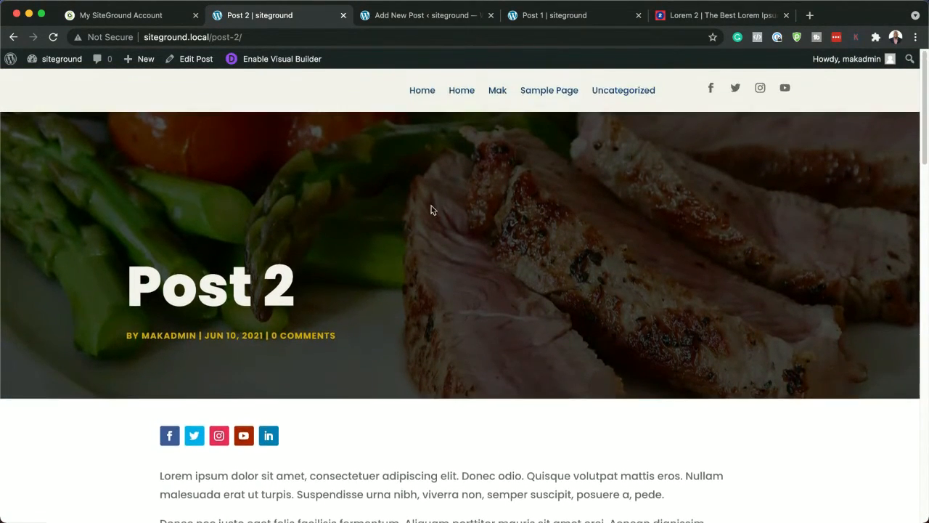
scroll(429, 370, down, 10)
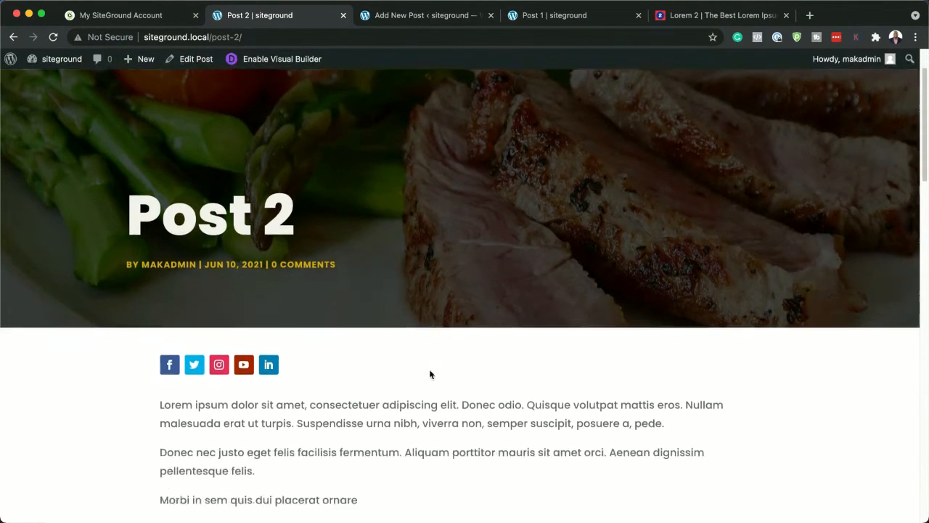
scroll(367, 330, down, 9)
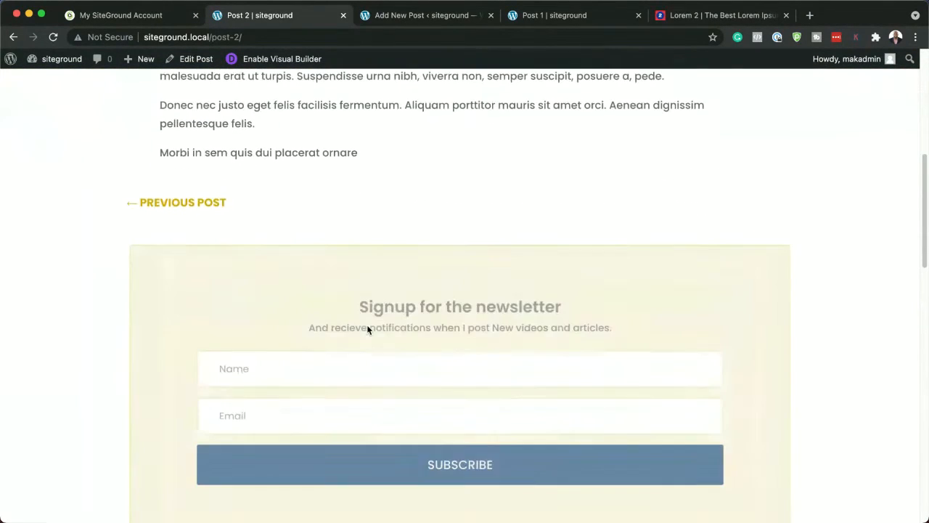
scroll(394, 334, down, 6)
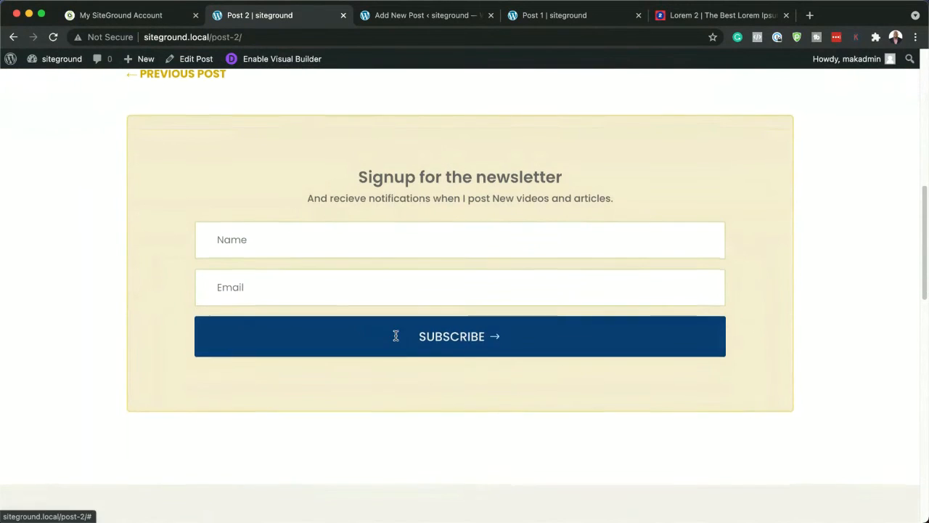
scroll(397, 339, down, 20)
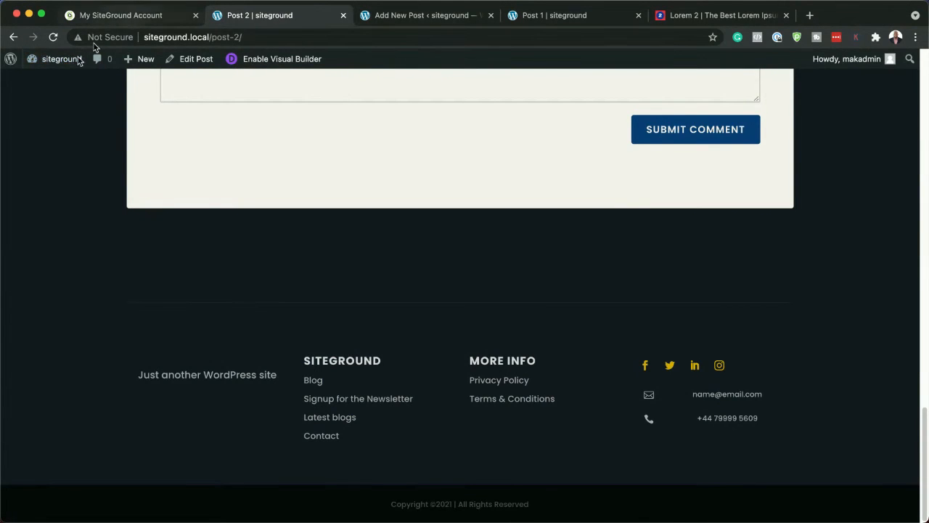
Return to the site dashboard and open the All Posts template's custom footer for editing in the Divi Theme Builder
mouse_move(61, 66)
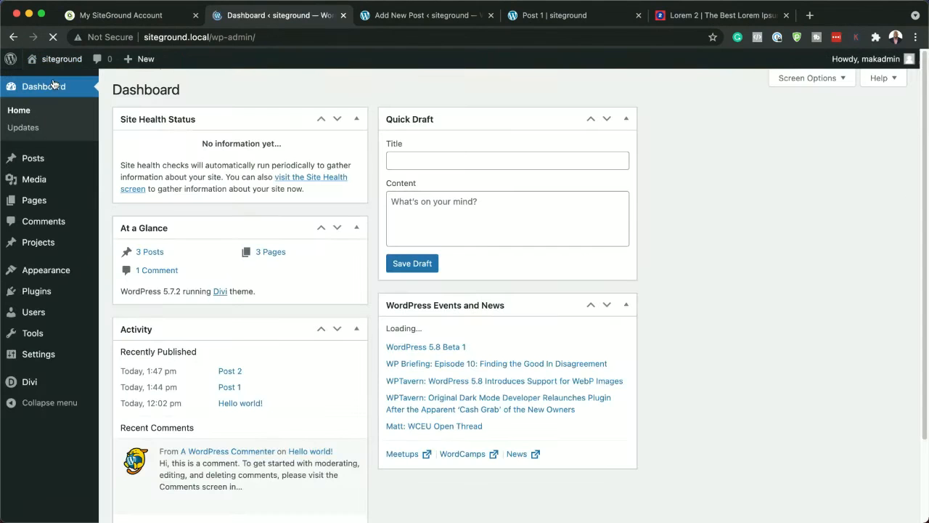
mouse_move(42, 386)
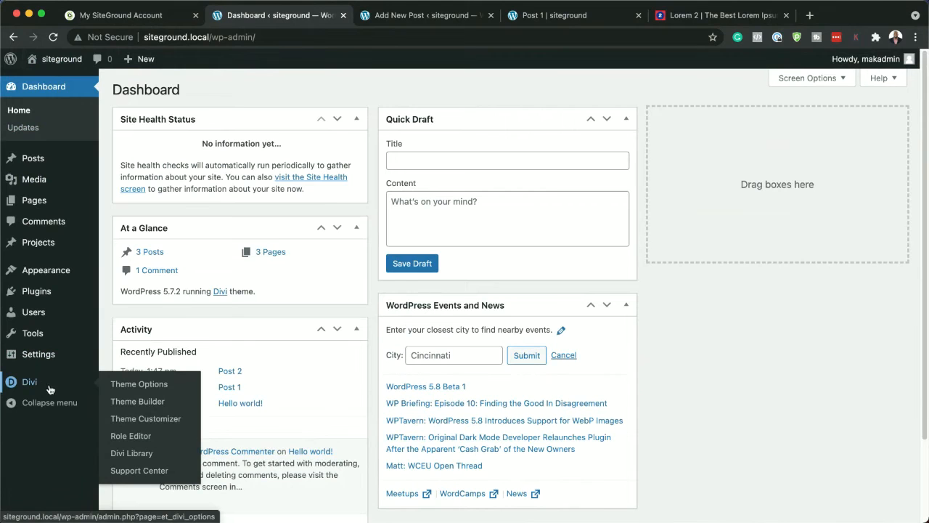
click(155, 404)
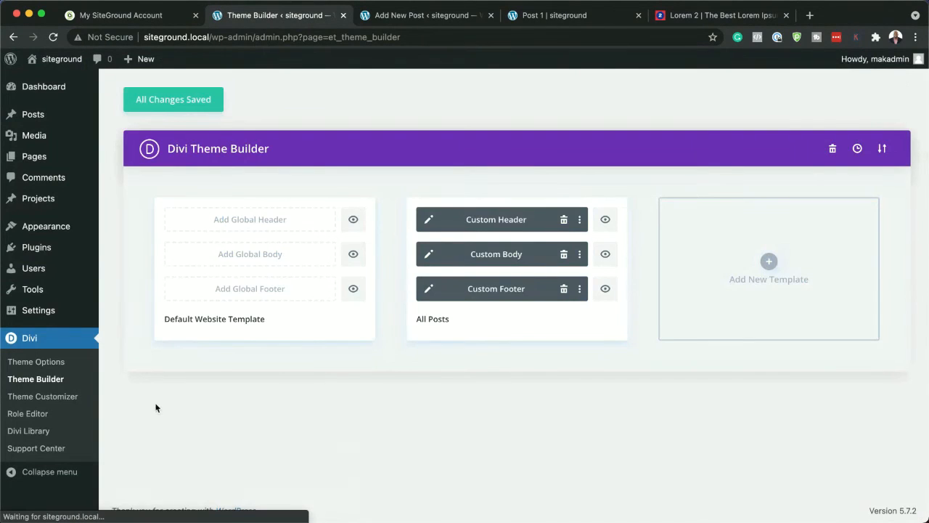
click(428, 290)
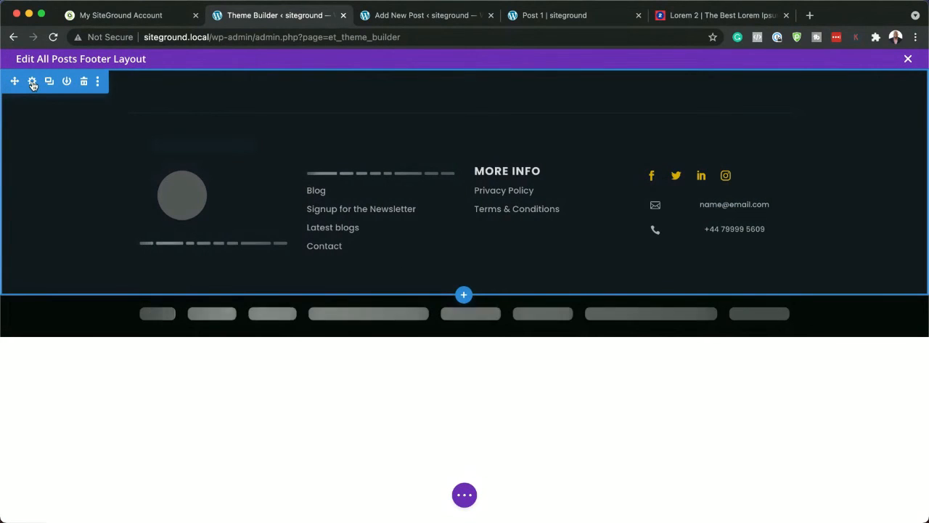
Set the background of the upper footer section to the saved dark maroon colour and save the footer layout
click(32, 81)
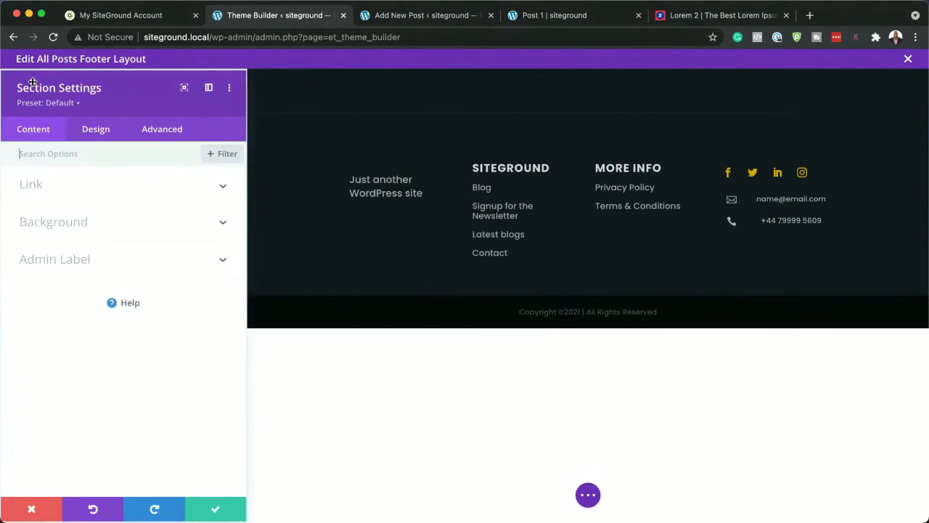
click(65, 229)
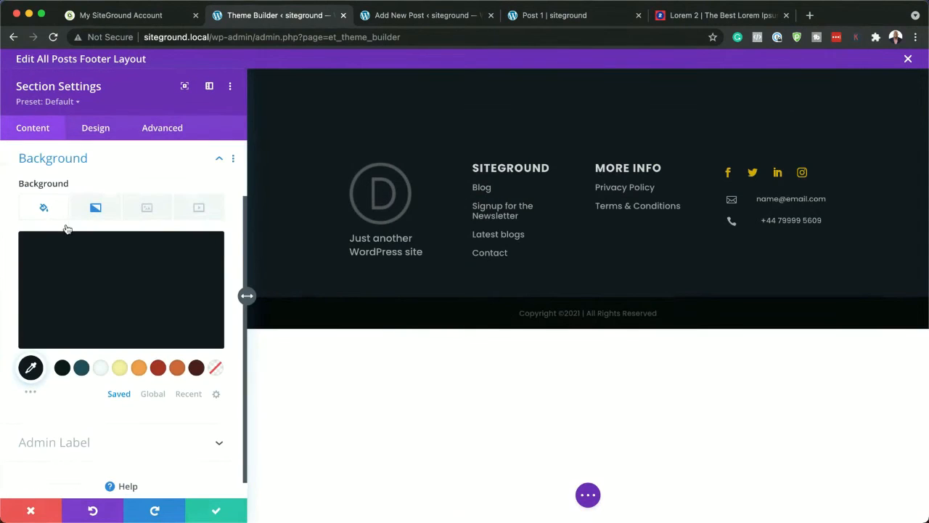
click(197, 371)
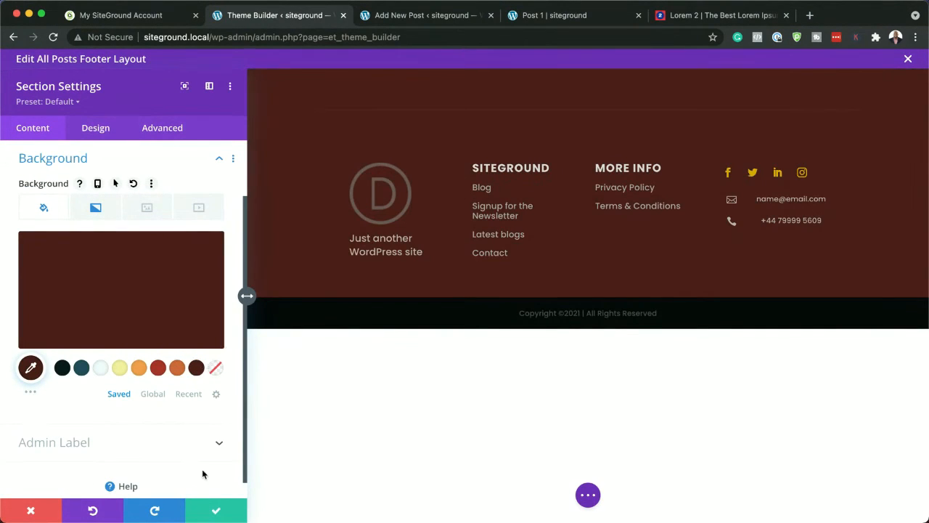
click(214, 510)
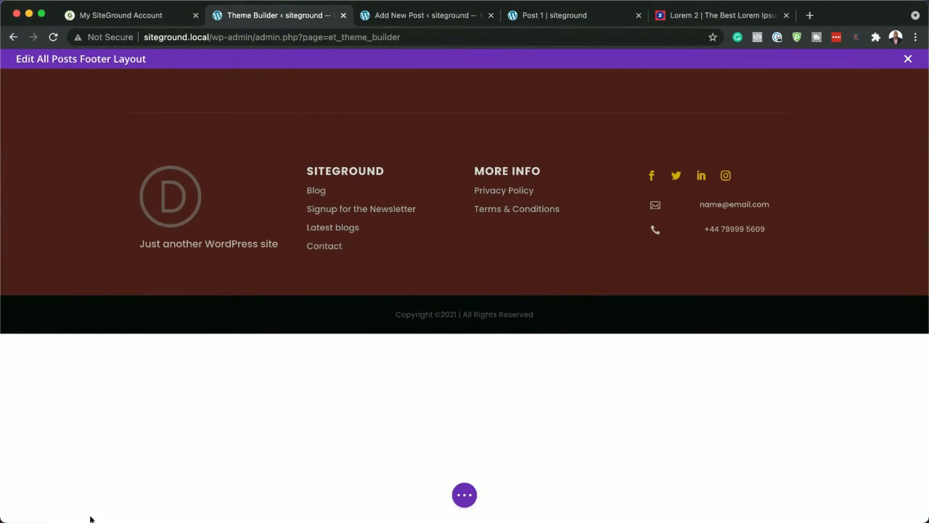
click(453, 494)
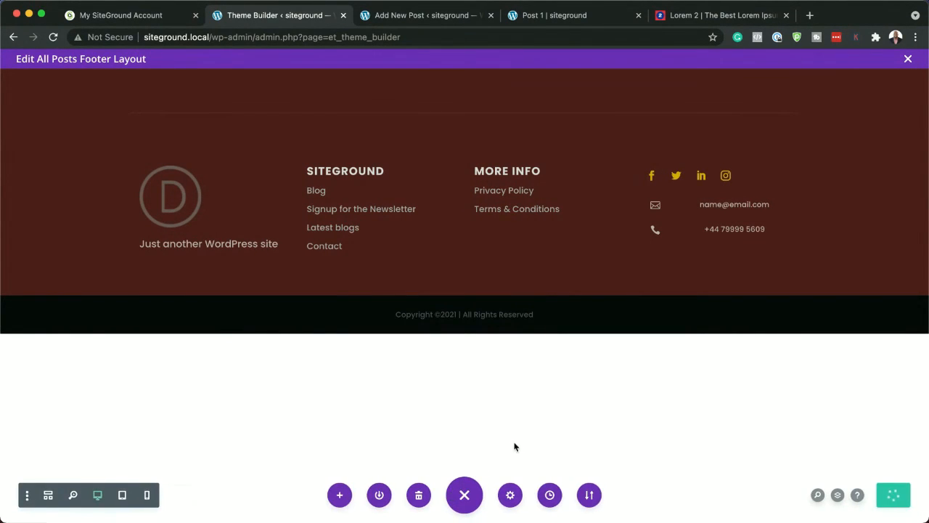
Reload the live Post 1 page and look down it towards the footer to check the new background colour
click(556, 17)
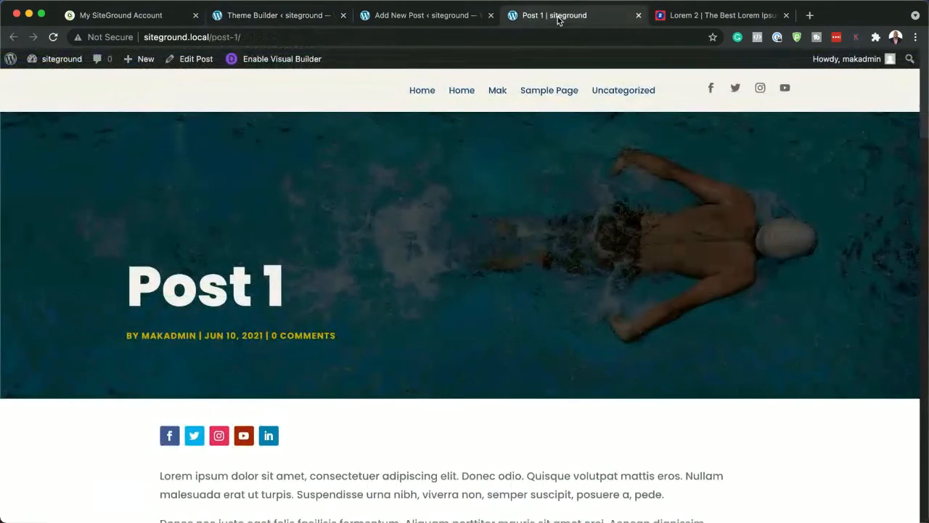
click(53, 38)
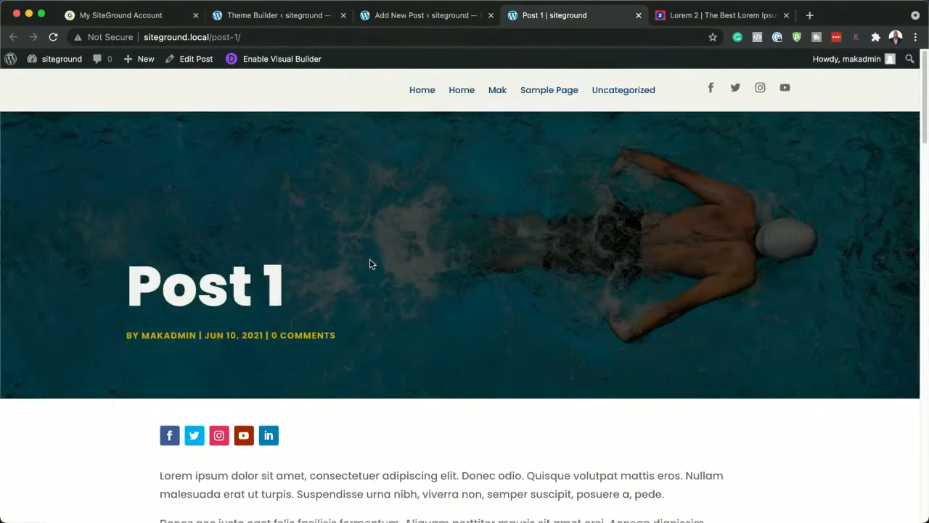
scroll(371, 264, down, 10)
scroll(370, 263, down, 15)
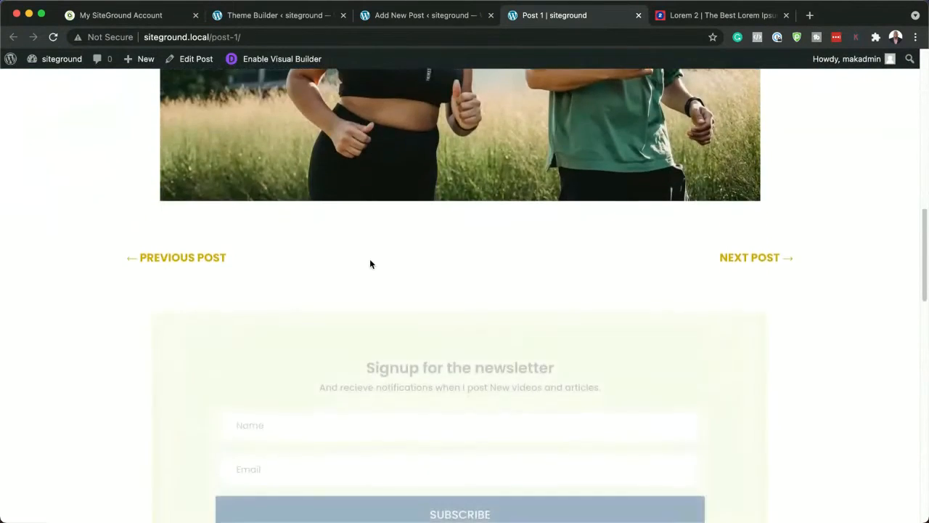